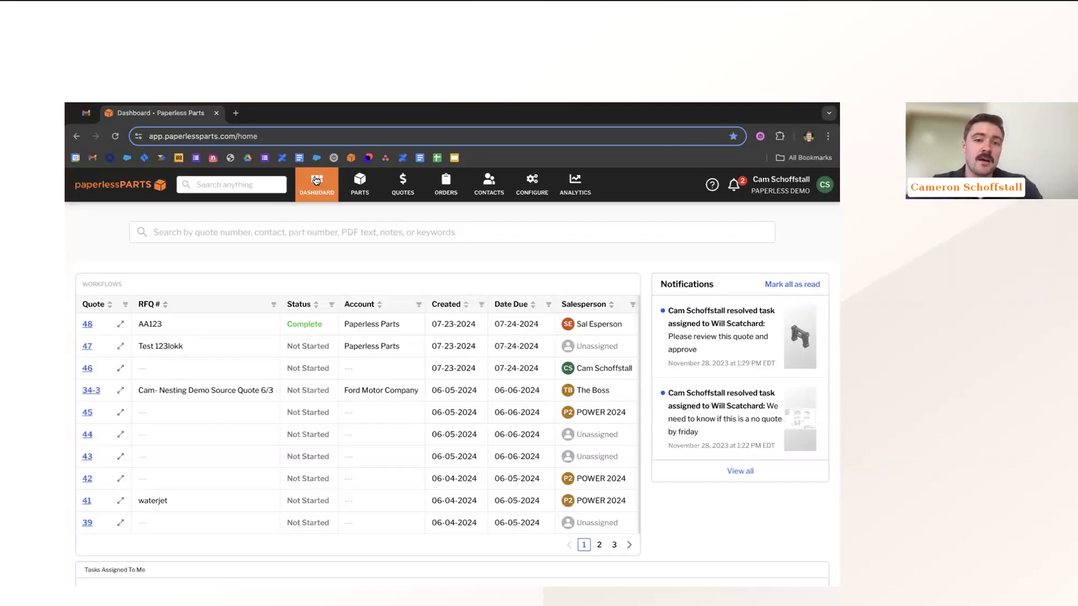
# Open the quotes list and display the All Quotes view
pyautogui.click(398, 190)
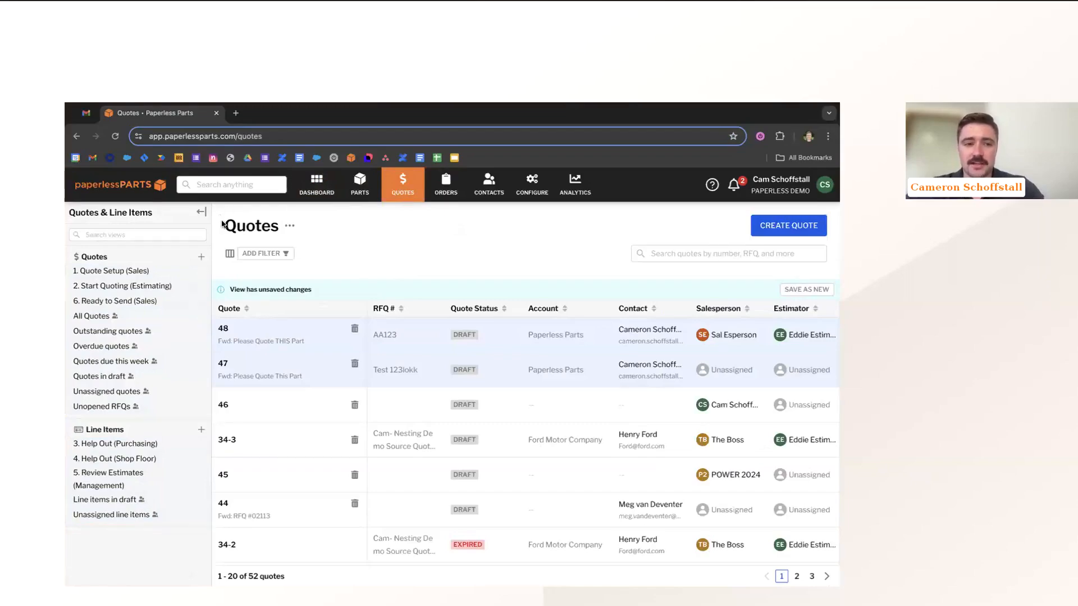
pyautogui.moveTo(223, 224); pyautogui.dragTo(366, 238)
pyautogui.click(366, 238)
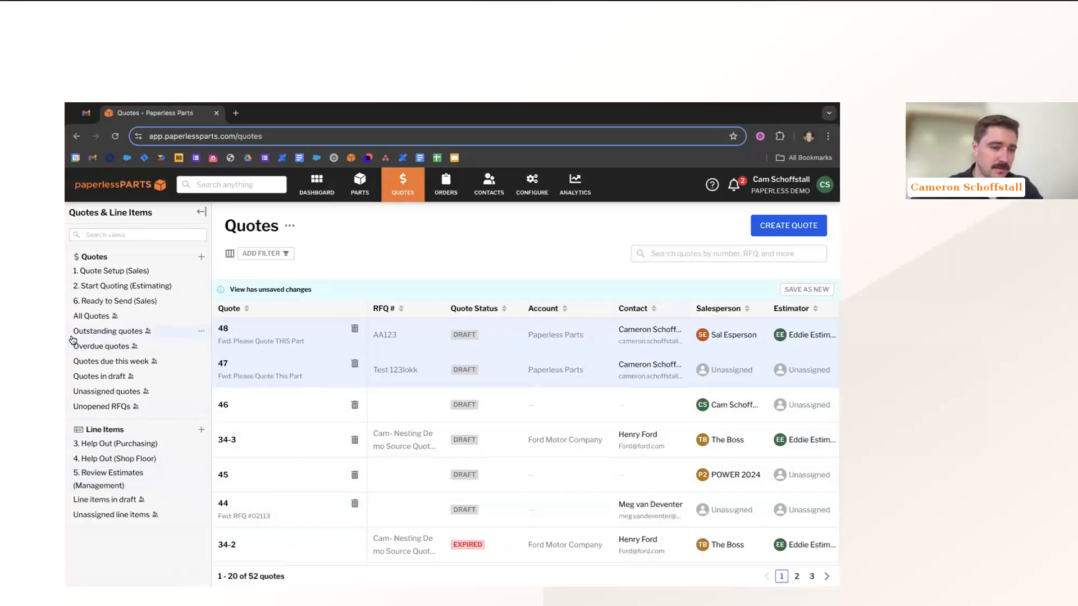
pyautogui.click(83, 319)
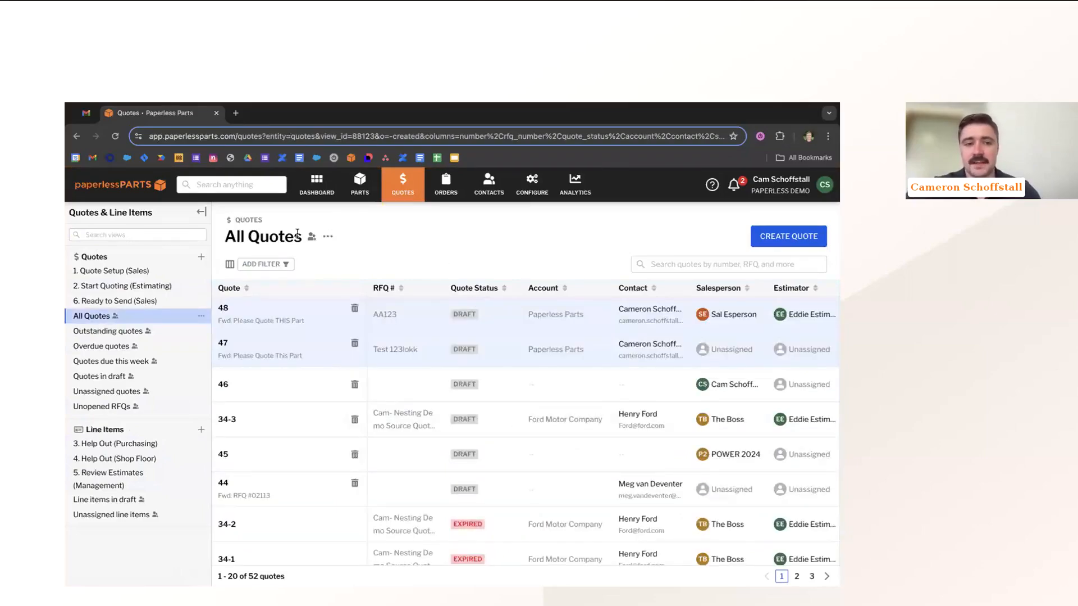
# Filter the All Quotes view to show only quotes whose account is Paperless Parts
pyautogui.click(261, 264)
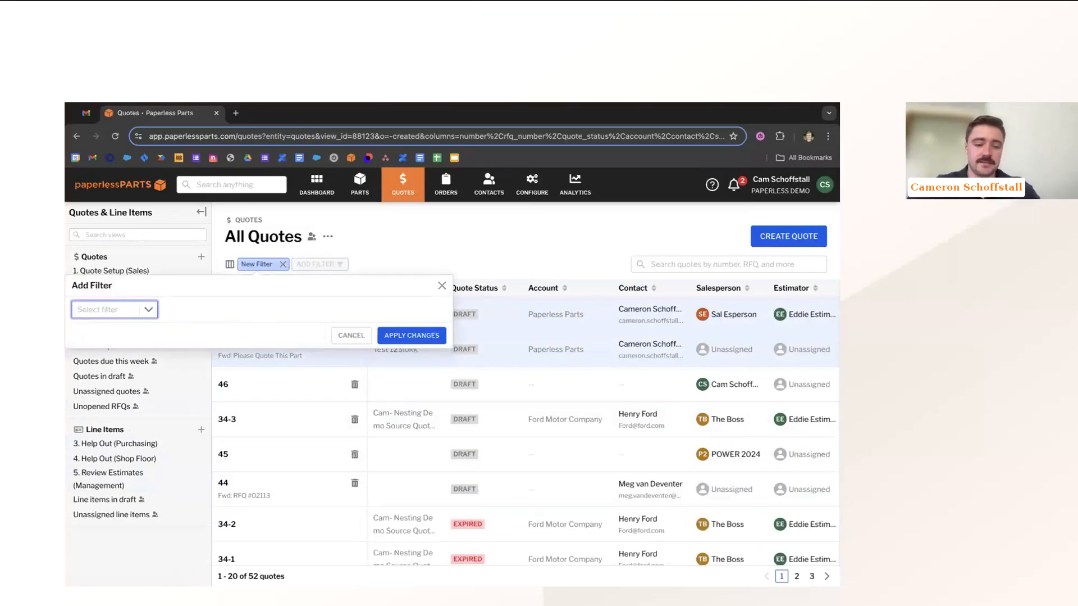
pyautogui.write('ac')
pyautogui.press('Return')
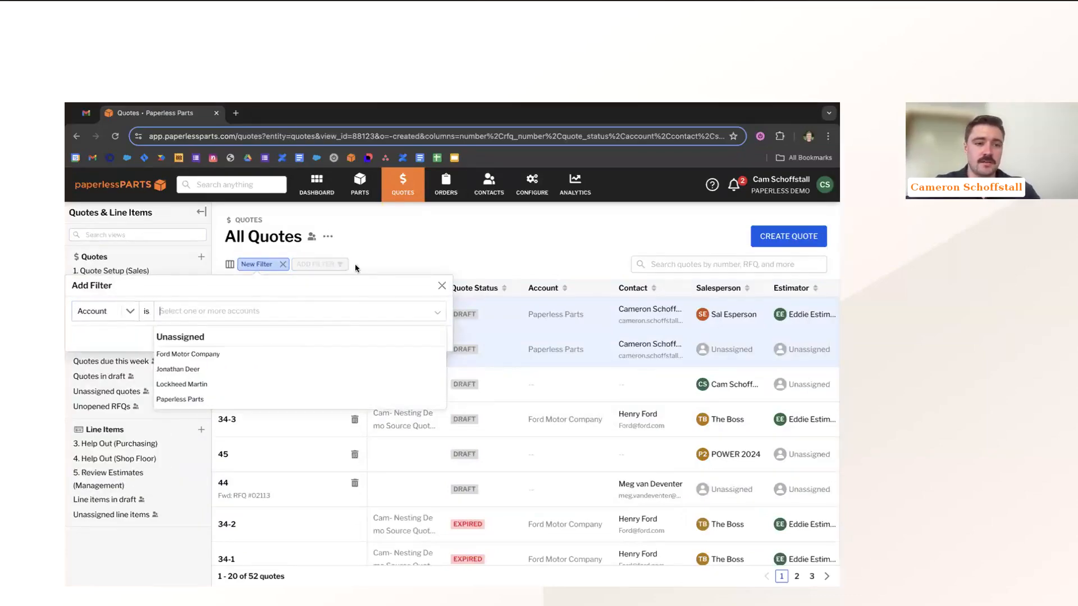
pyautogui.write('paper')
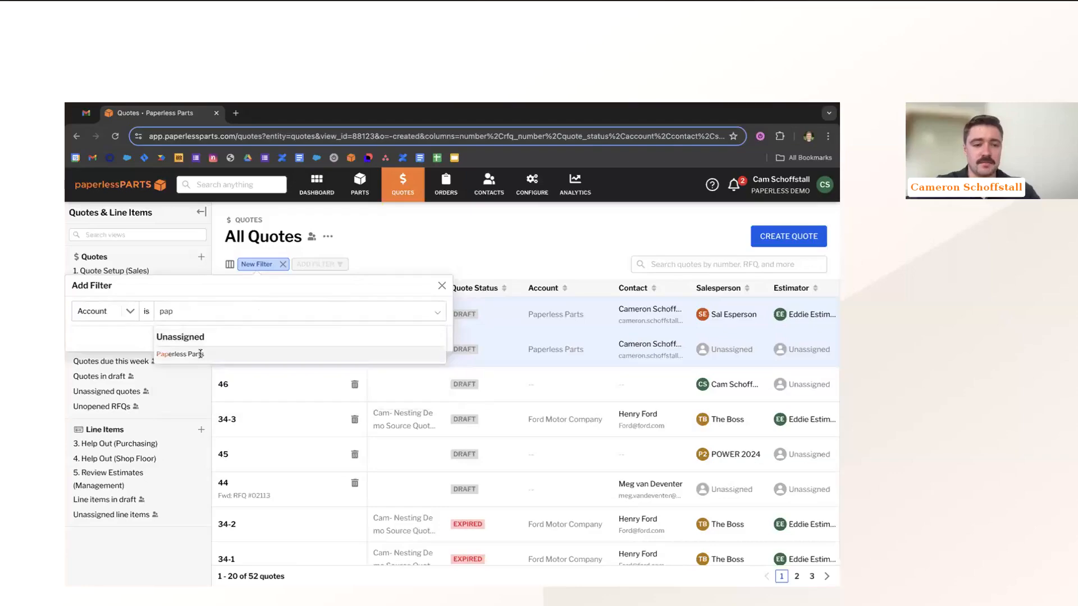
pyautogui.press('Return')
pyautogui.click(338, 287)
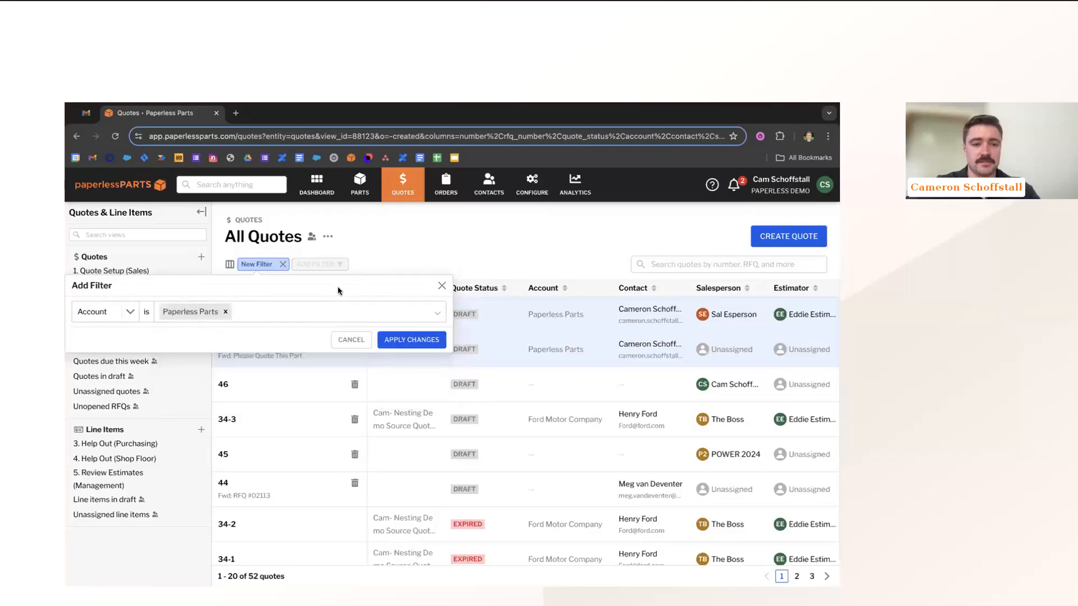
pyautogui.click(401, 334)
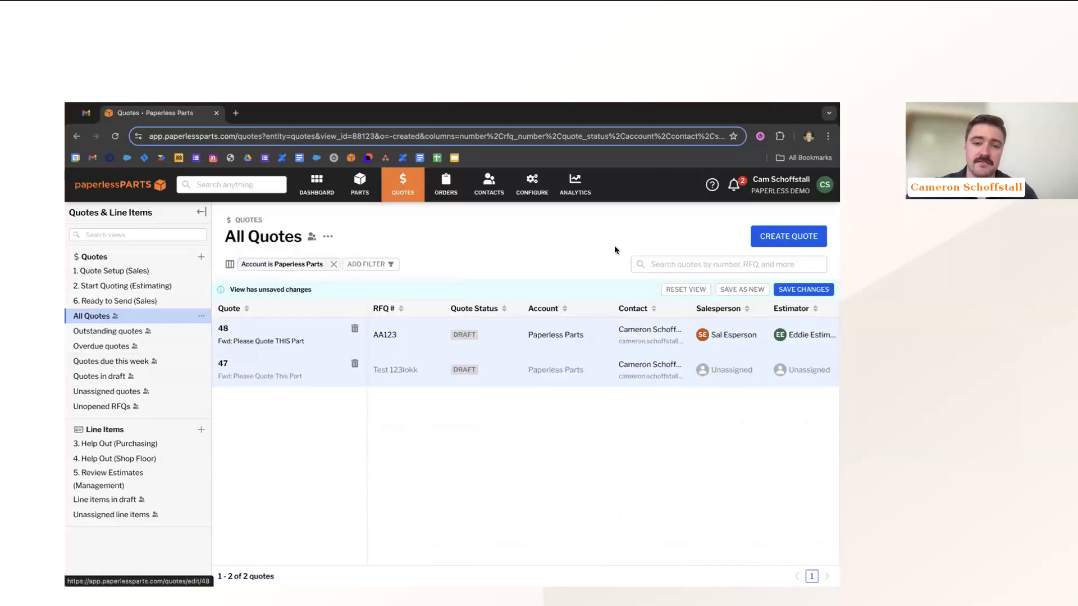
pyautogui.moveTo(224, 290); pyautogui.dragTo(329, 287)
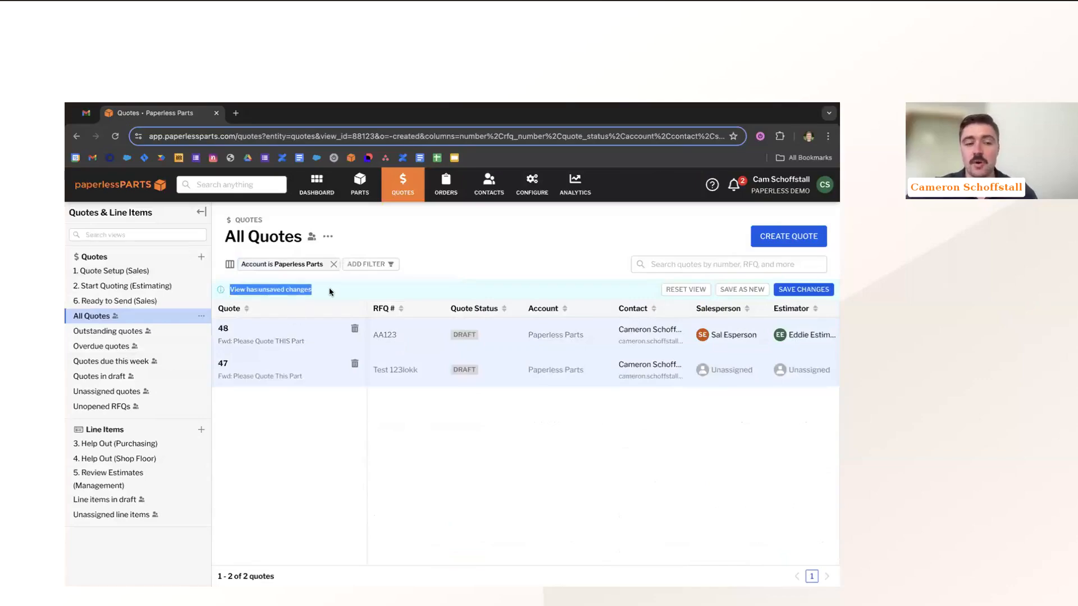
pyautogui.click(330, 287)
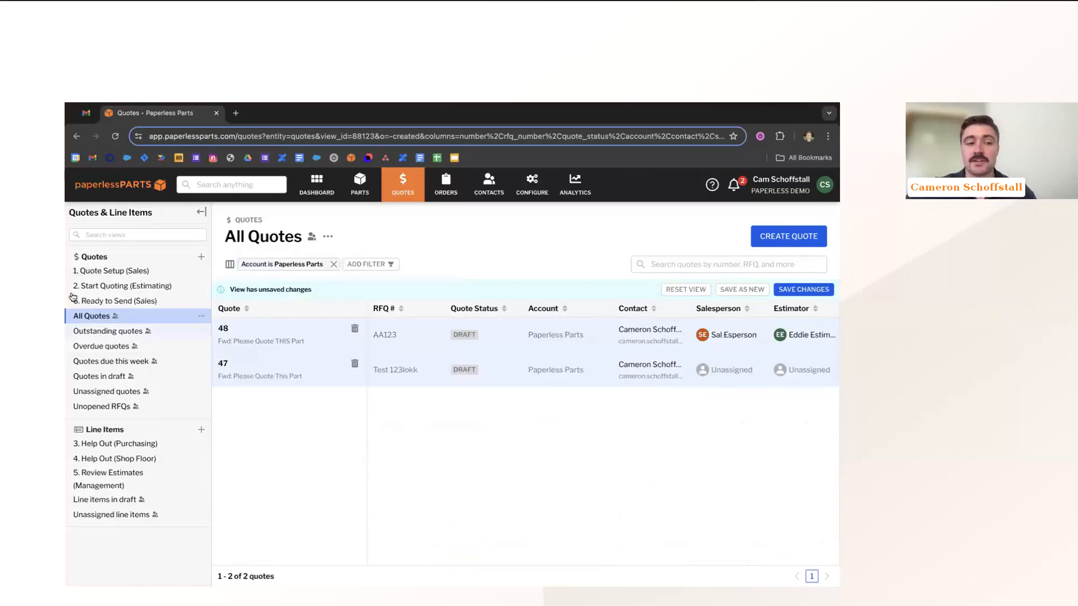
# Review the saved views for Quote Setup (Sales), Help Out (Purchasing), Help Out (Shop Floor) and Review Estimates (Management)
pyautogui.click(127, 272)
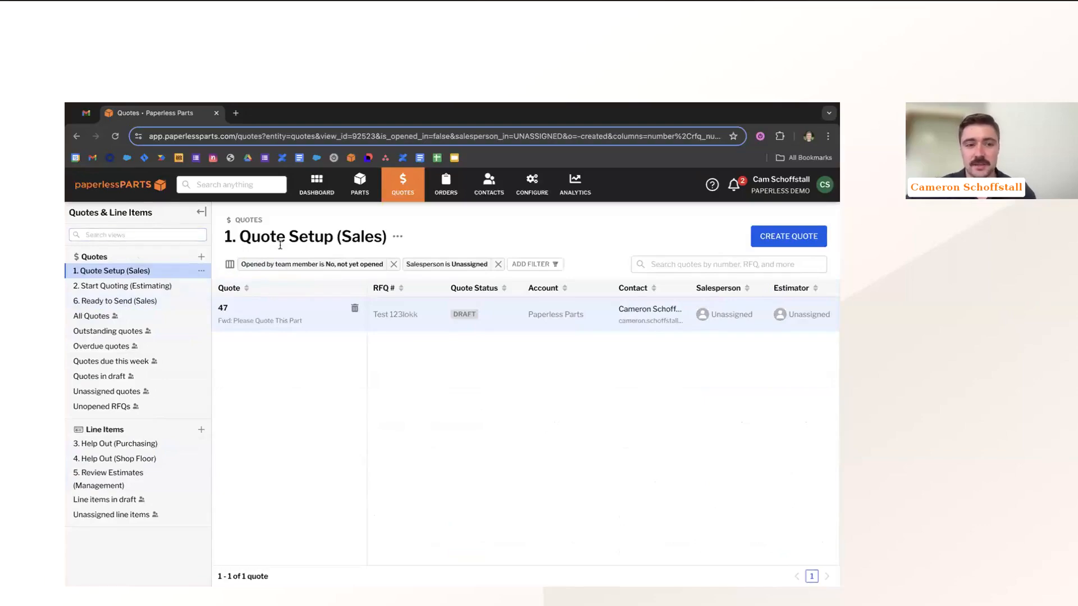
pyautogui.moveTo(232, 240); pyautogui.dragTo(398, 243)
pyautogui.click(342, 429)
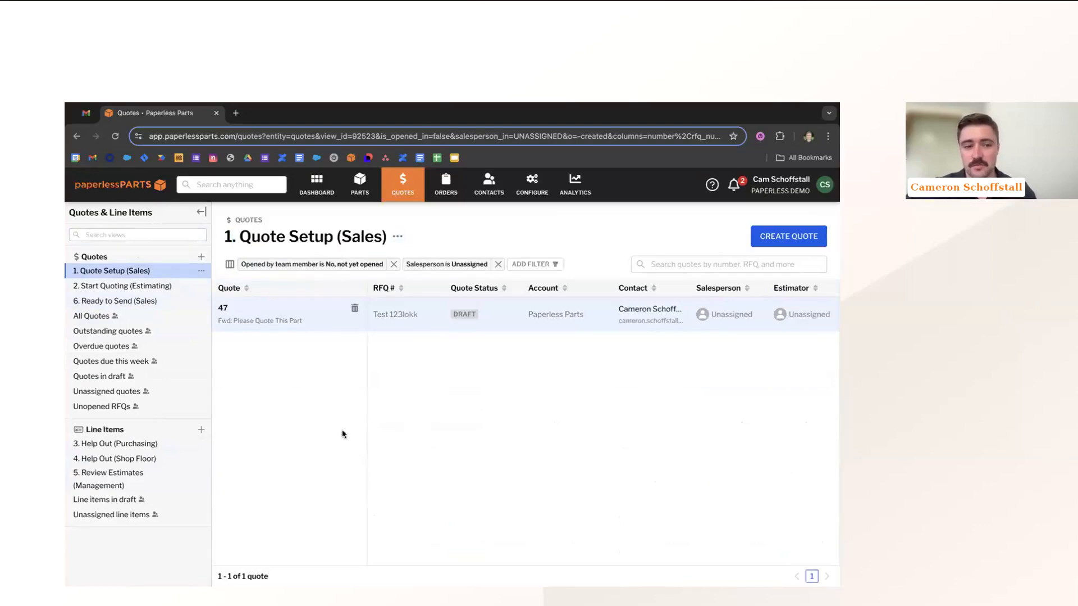
pyautogui.click(96, 444)
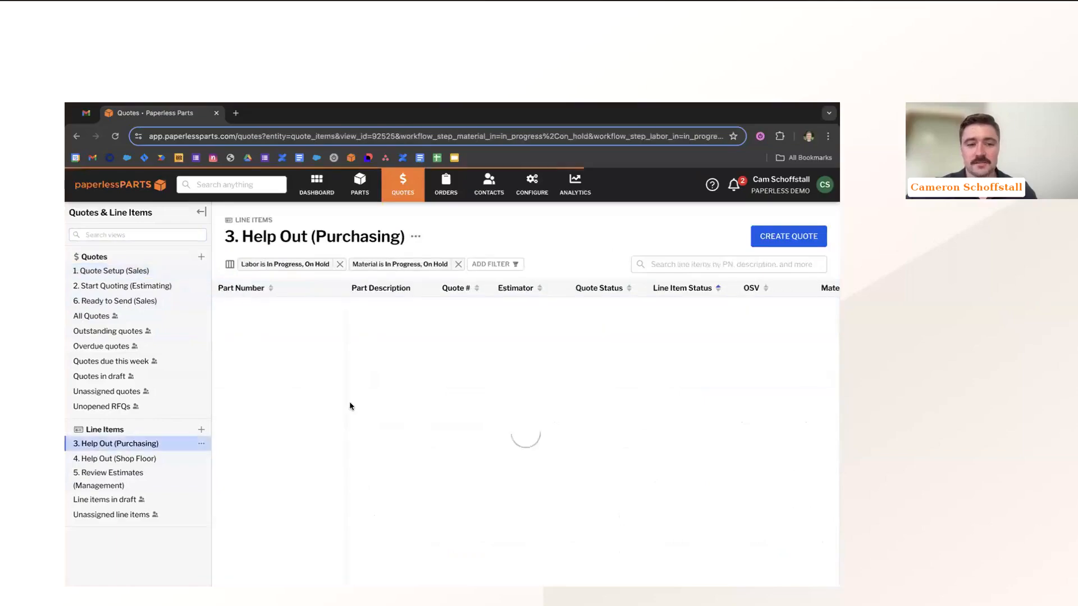
pyautogui.click(107, 459)
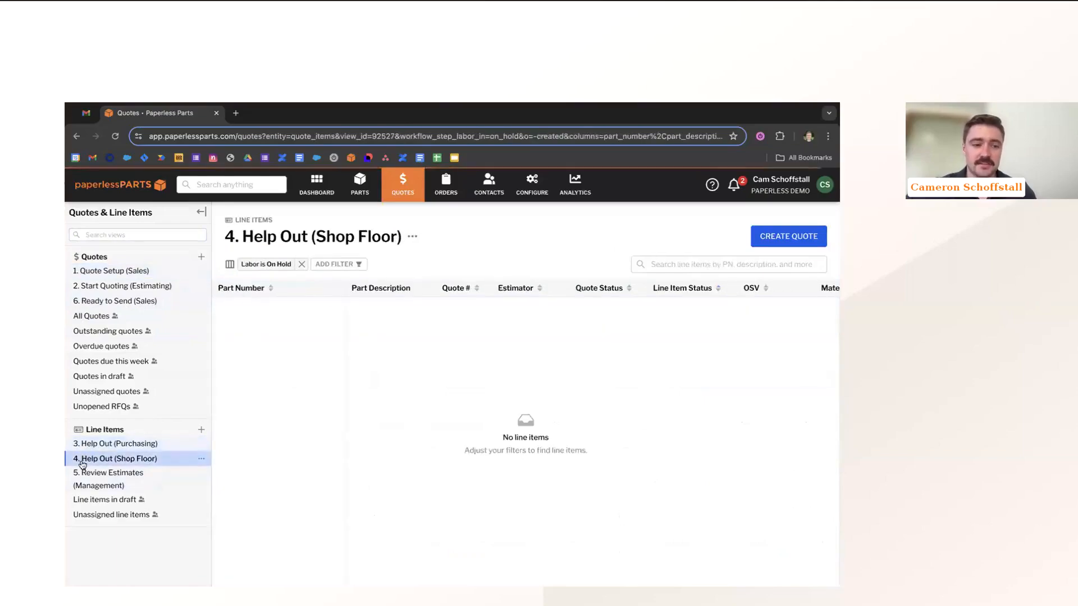
pyautogui.click(91, 472)
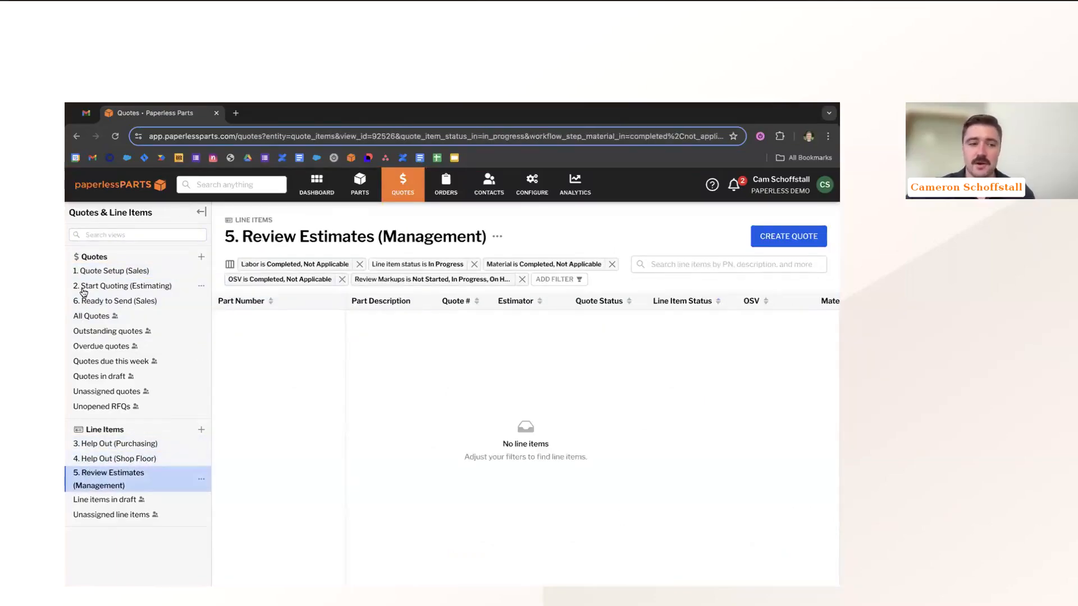
# Open the quote "Fwd: Please Quote This Part" from the Quote Setup (Sales) view and look through it to its line item
pyautogui.click(97, 270)
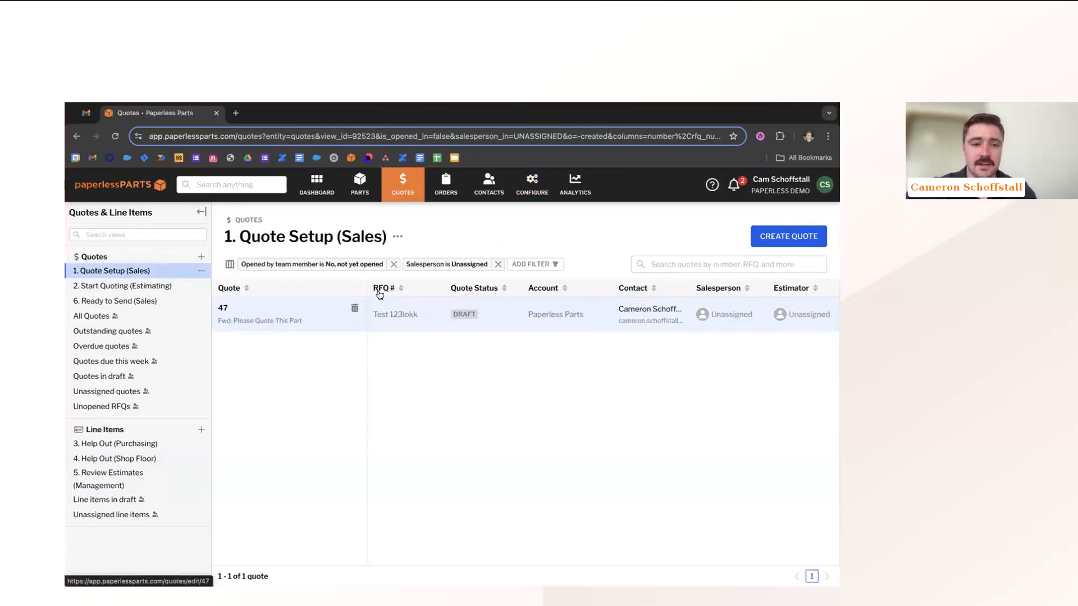
pyautogui.click(422, 324)
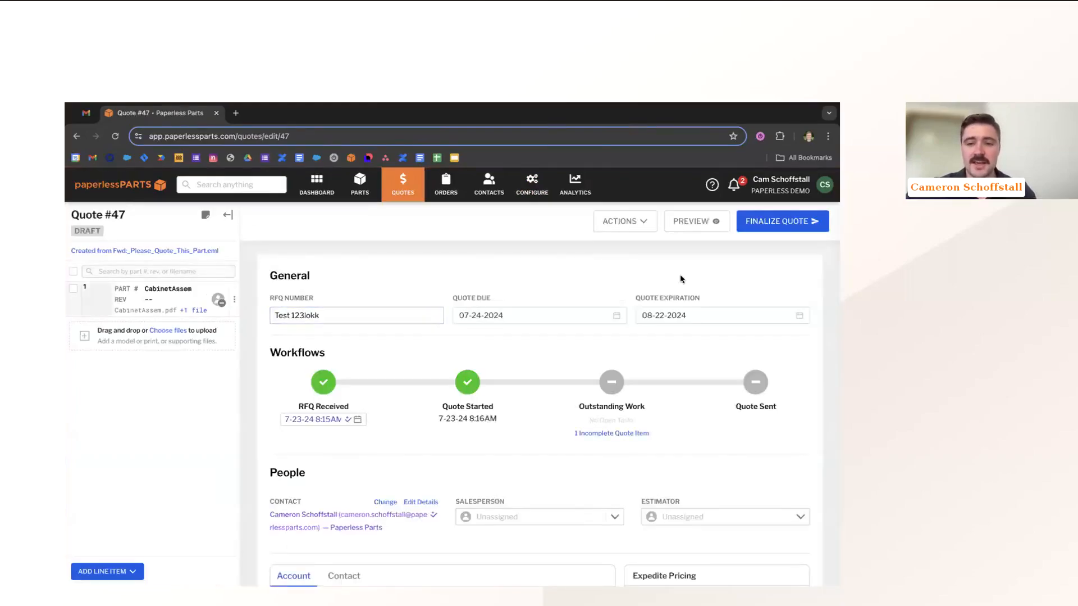
pyautogui.scroll(-2, 717, 369)
pyautogui.scroll(-10, 716, 365)
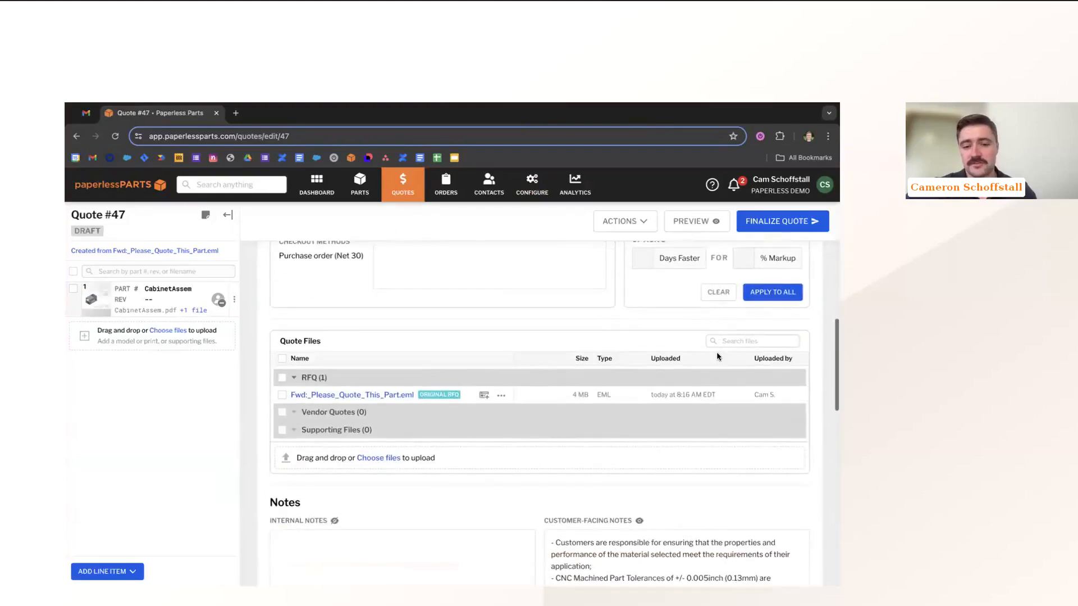
pyautogui.scroll(-2, 717, 351)
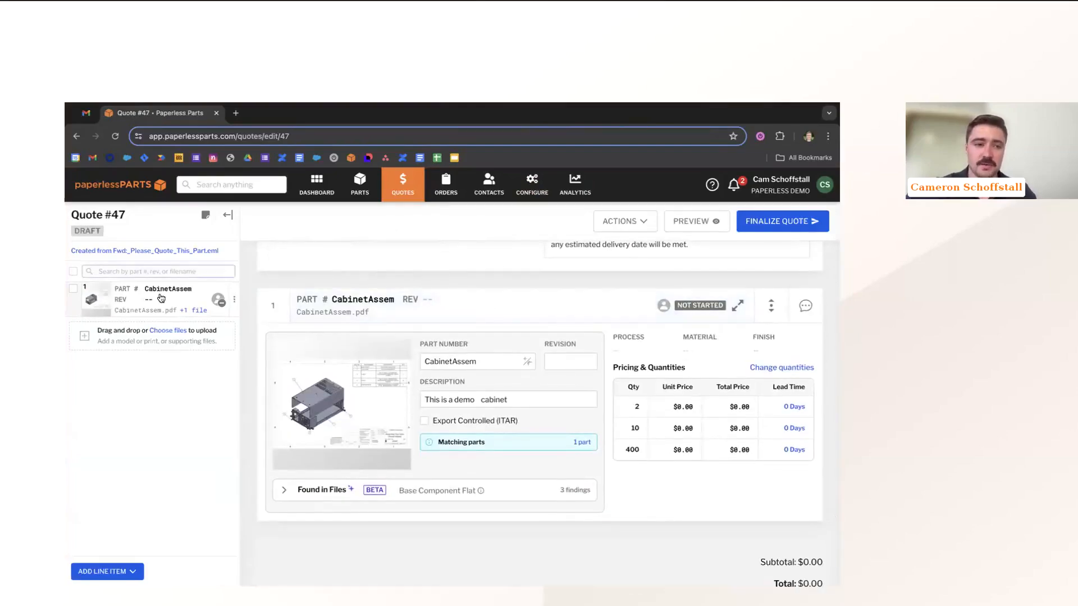
pyautogui.moveTo(71, 215); pyautogui.dragTo(166, 214)
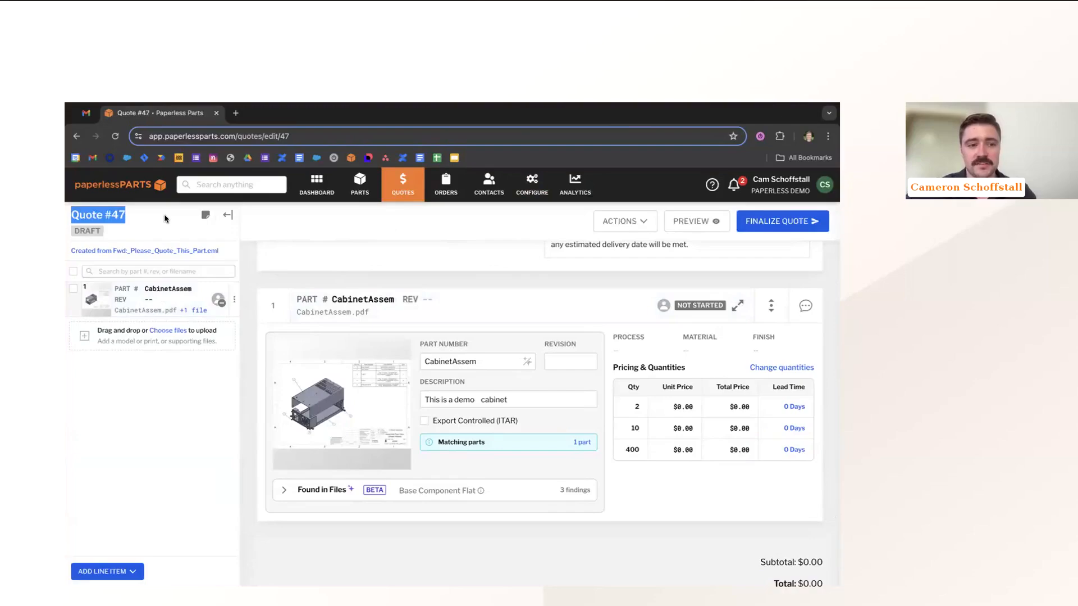
pyautogui.click(164, 213)
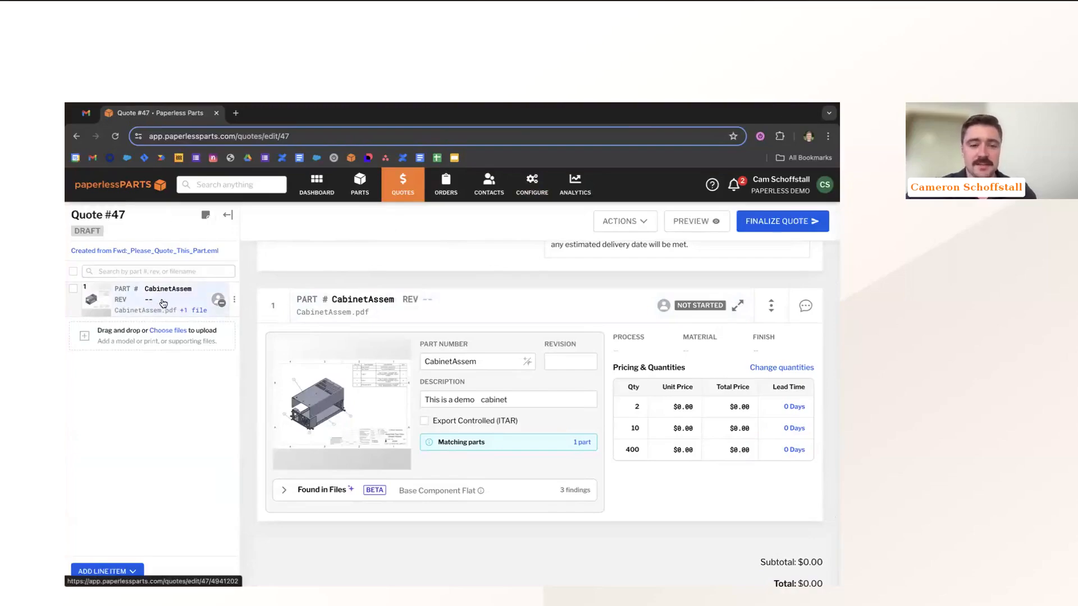
# Open the CabinetAssem line item in the quote and set its overall status to In Progress
pyautogui.click(611, 320)
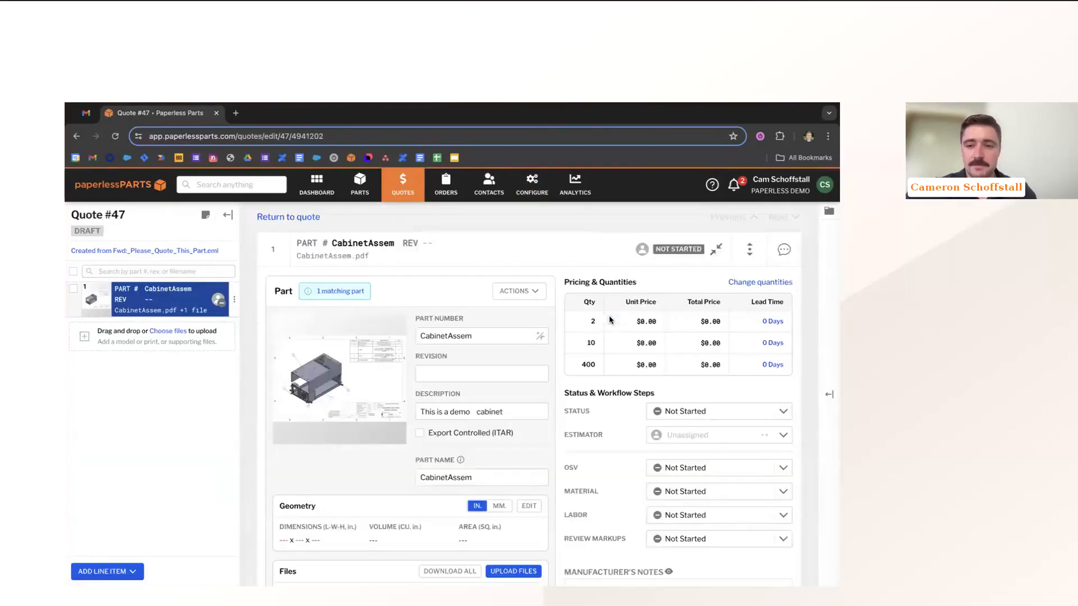
pyautogui.scroll(-1, 679, 375)
pyautogui.moveTo(564, 330); pyautogui.dragTo(664, 333)
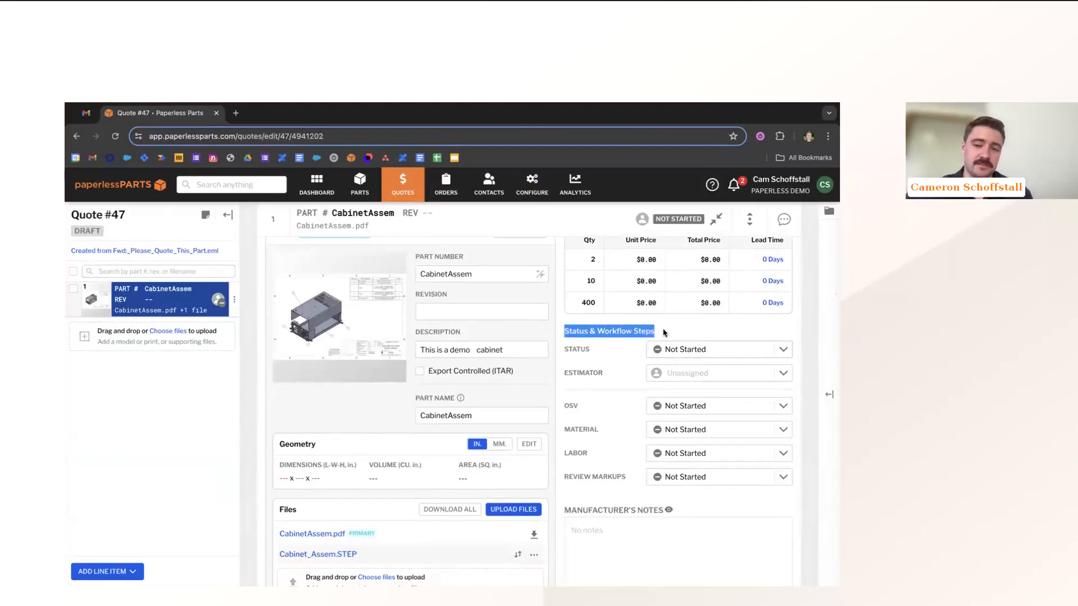
pyautogui.click(665, 332)
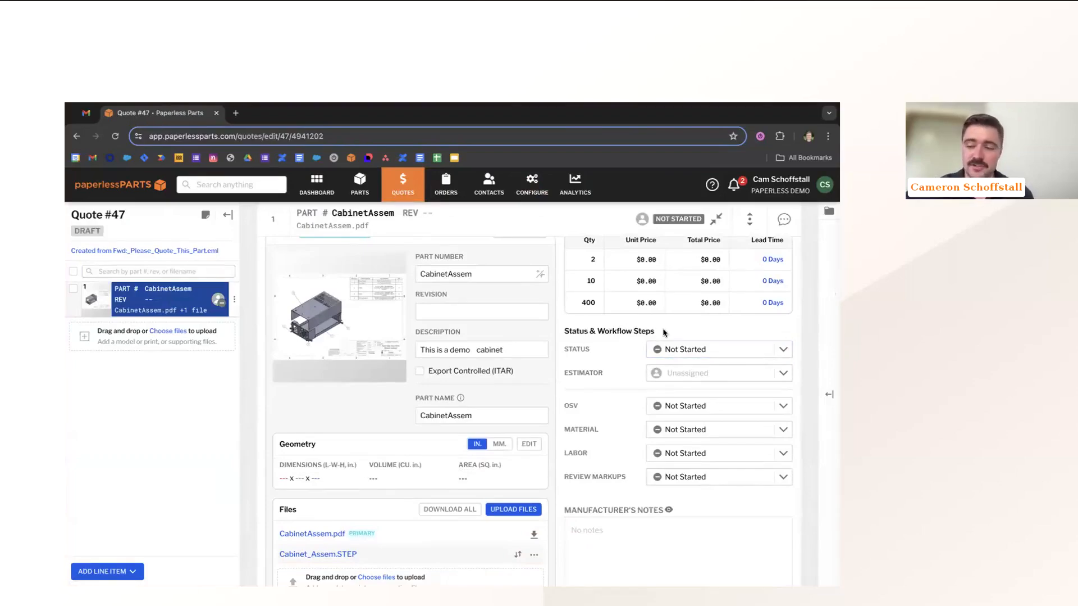
pyautogui.click(666, 349)
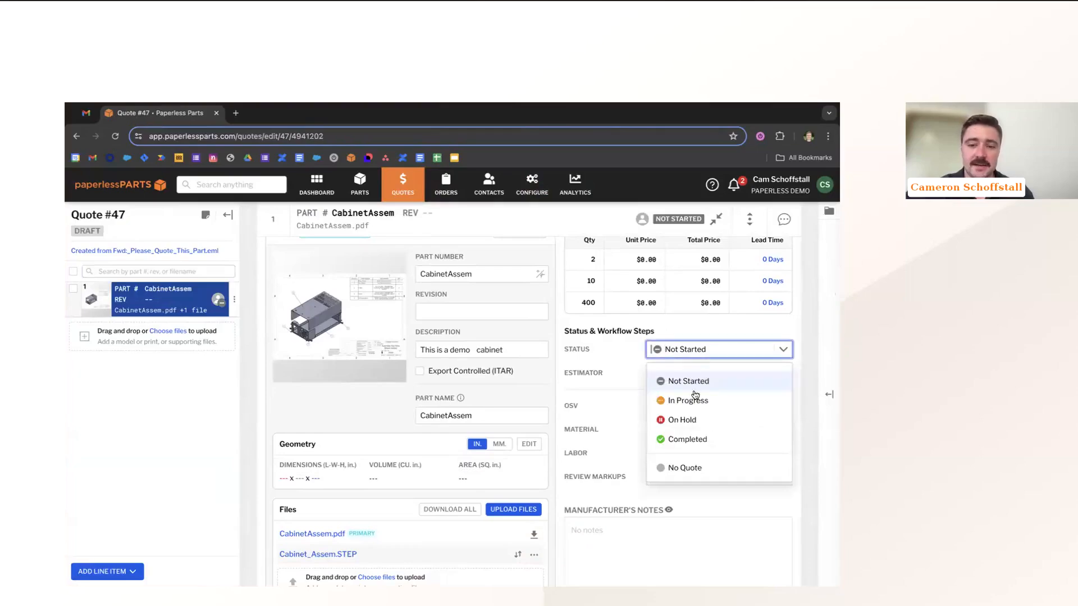
pyautogui.click(689, 400)
pyautogui.moveTo(564, 350); pyautogui.dragTo(600, 349)
pyautogui.click(600, 350)
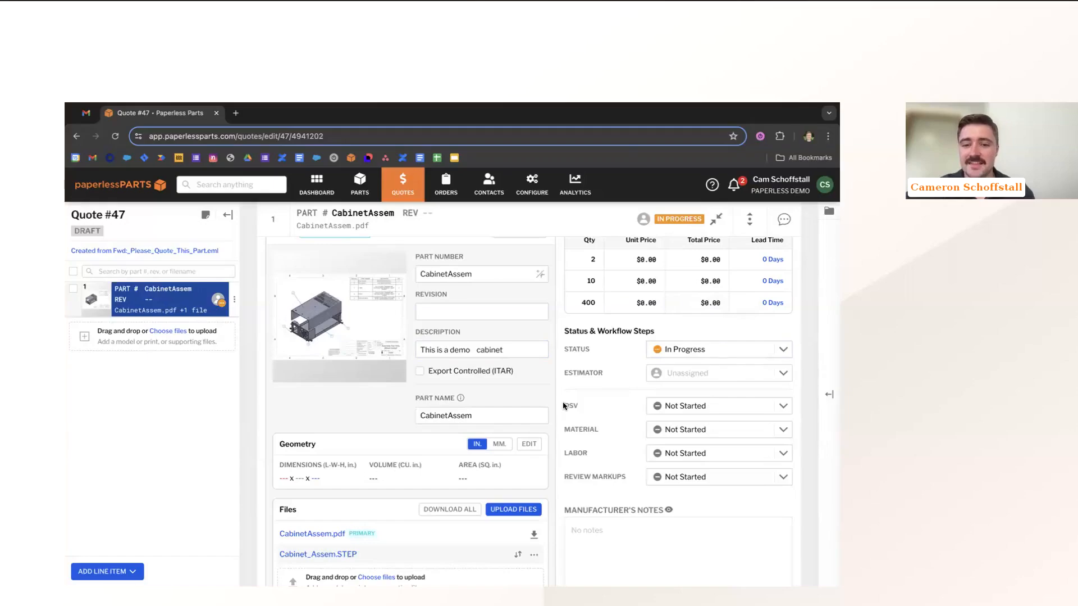
# Set the OSV workflow step of the CabinetAssem line item to N/A
pyautogui.moveTo(563, 400); pyautogui.dragTo(628, 473)
pyautogui.click(628, 473)
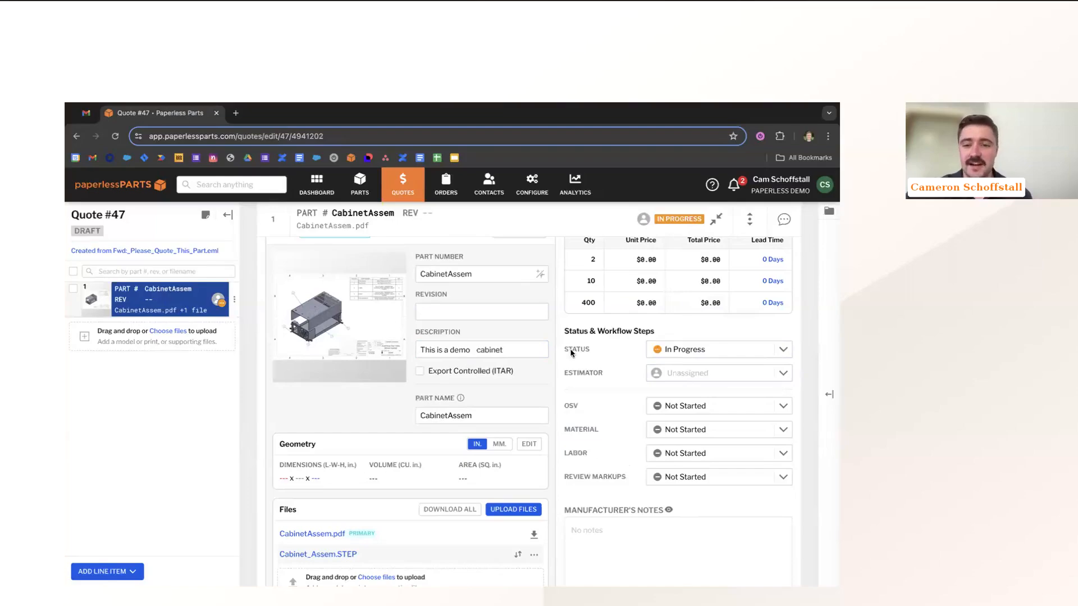
pyautogui.click(674, 405)
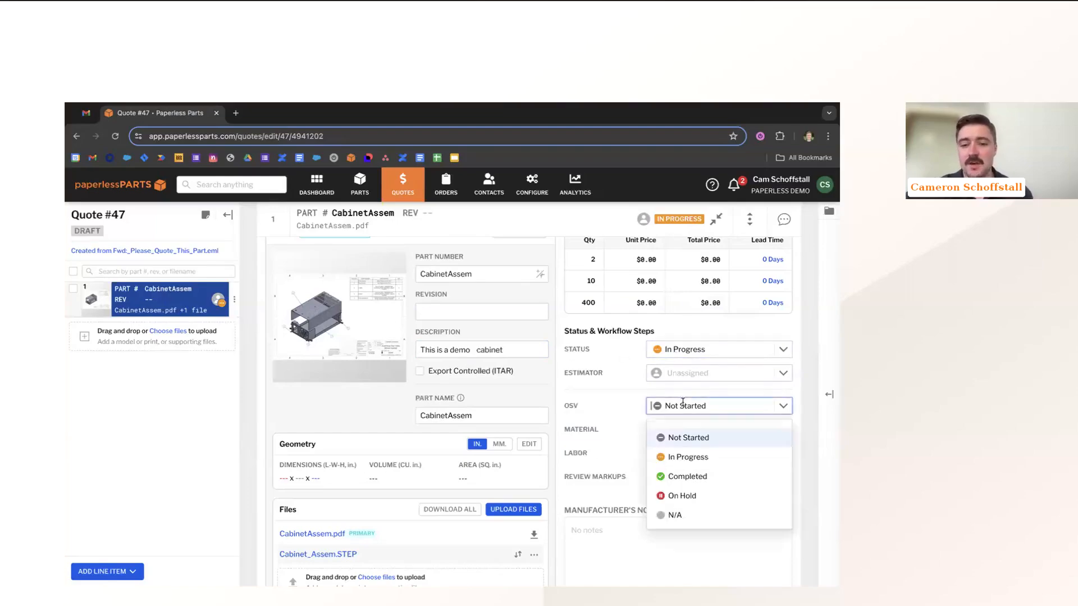
pyautogui.click(678, 476)
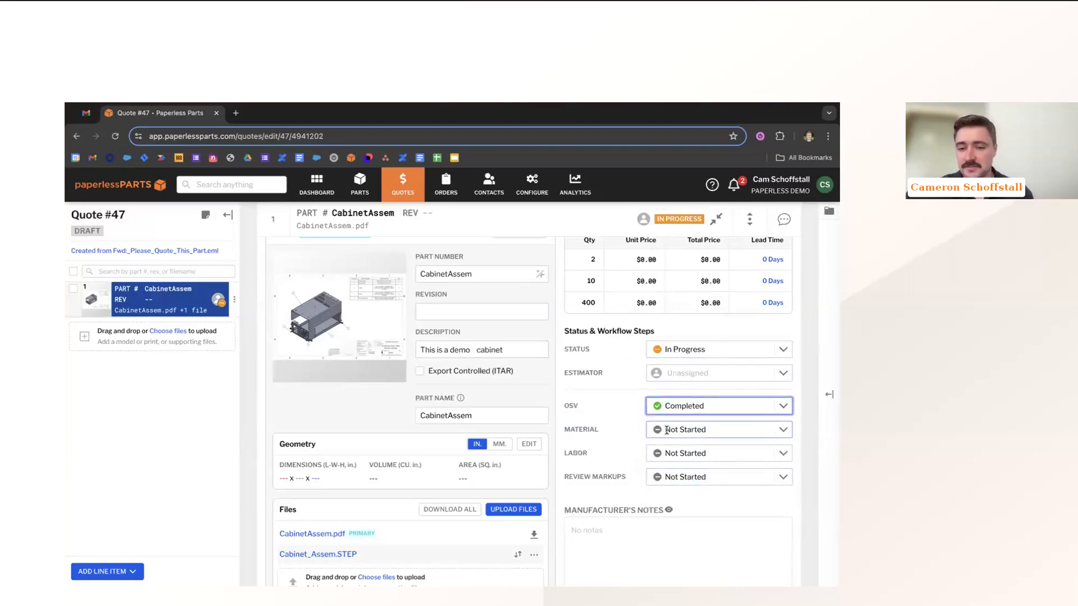
pyautogui.click(668, 409)
pyautogui.click(679, 513)
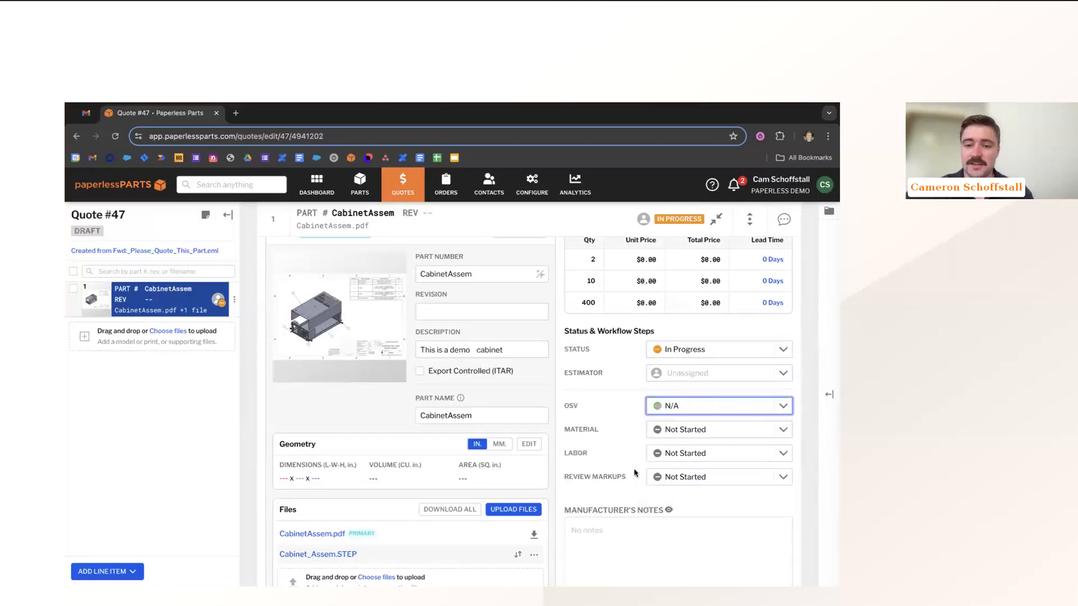
# Set the Material, Labor and Review Markups workflow steps and the line item's overall status to Completed
pyautogui.click(685, 429)
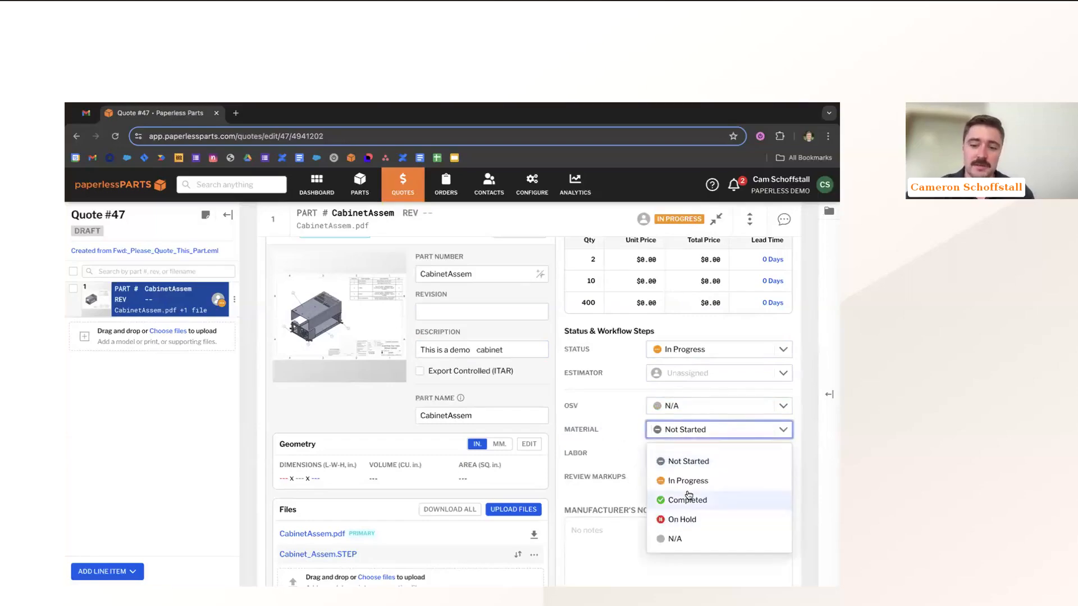
pyautogui.click(687, 497)
pyautogui.click(685, 453)
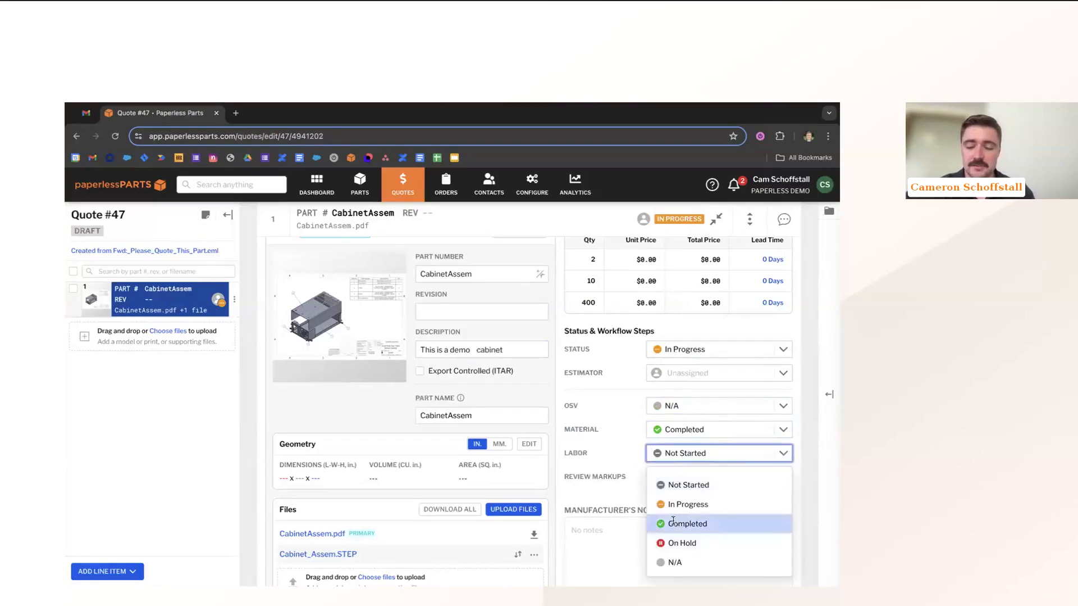
pyautogui.click(679, 519)
pyautogui.click(663, 477)
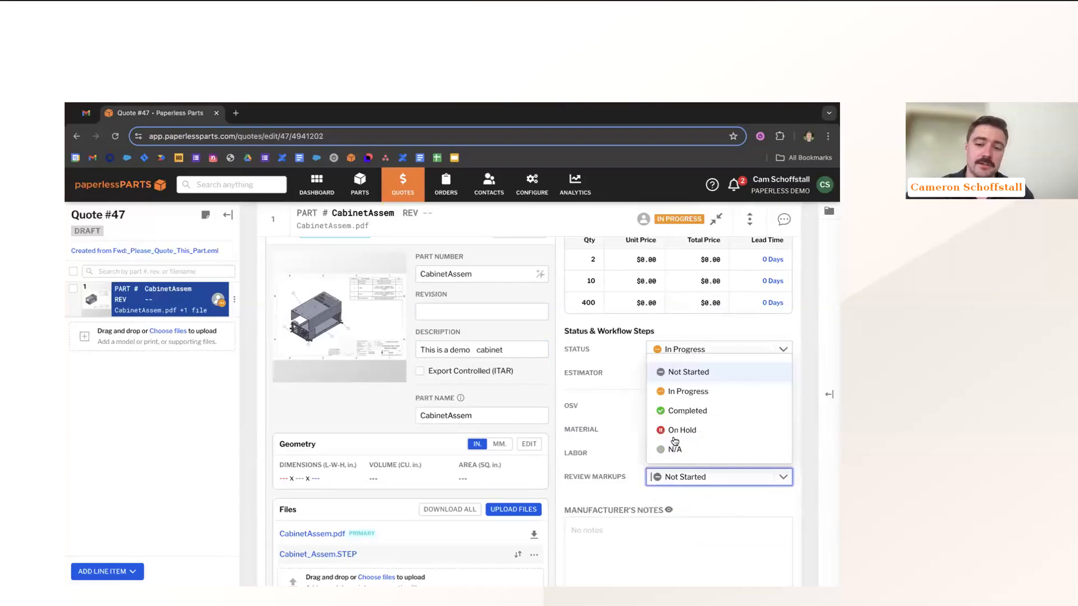
pyautogui.click(680, 409)
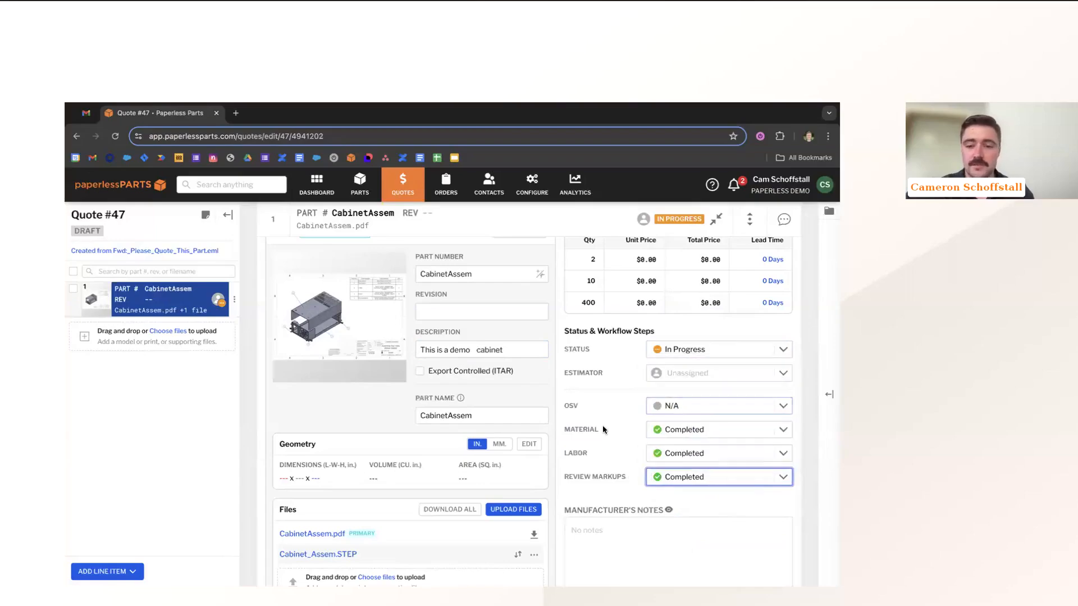
pyautogui.click(667, 349)
pyautogui.click(686, 439)
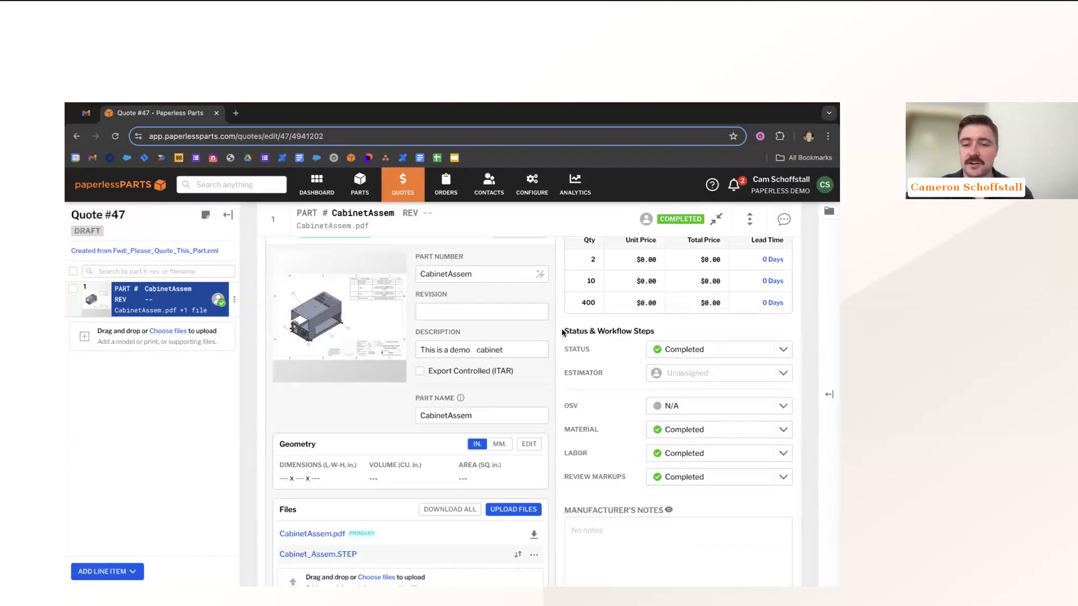
pyautogui.moveTo(564, 330); pyautogui.dragTo(689, 485)
pyautogui.click(625, 475)
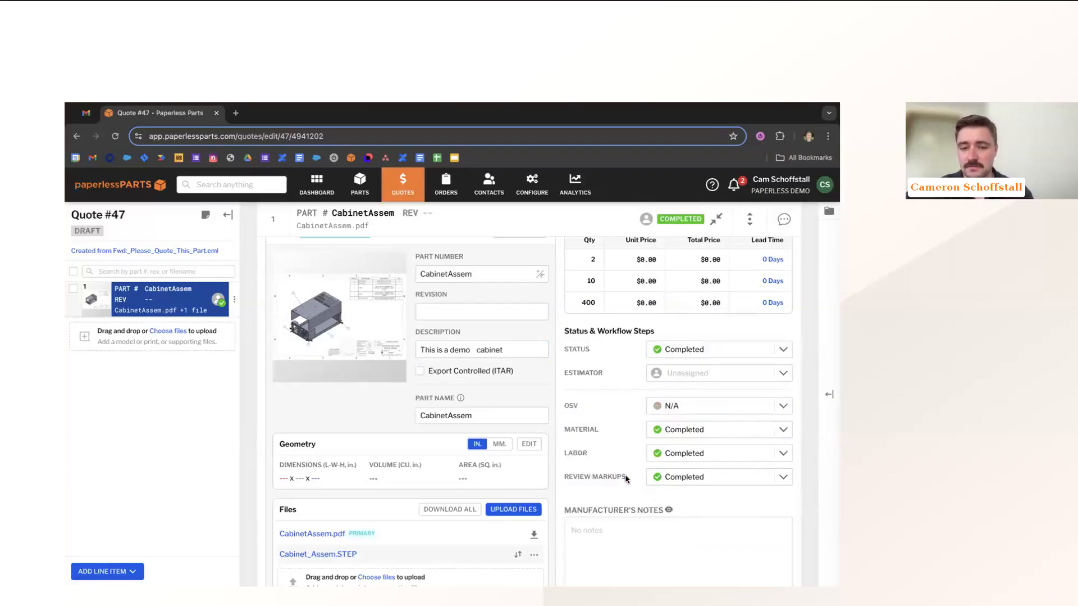
# Open the CabinetAssem line item's team chat and post the message "test"
pyautogui.click(786, 219)
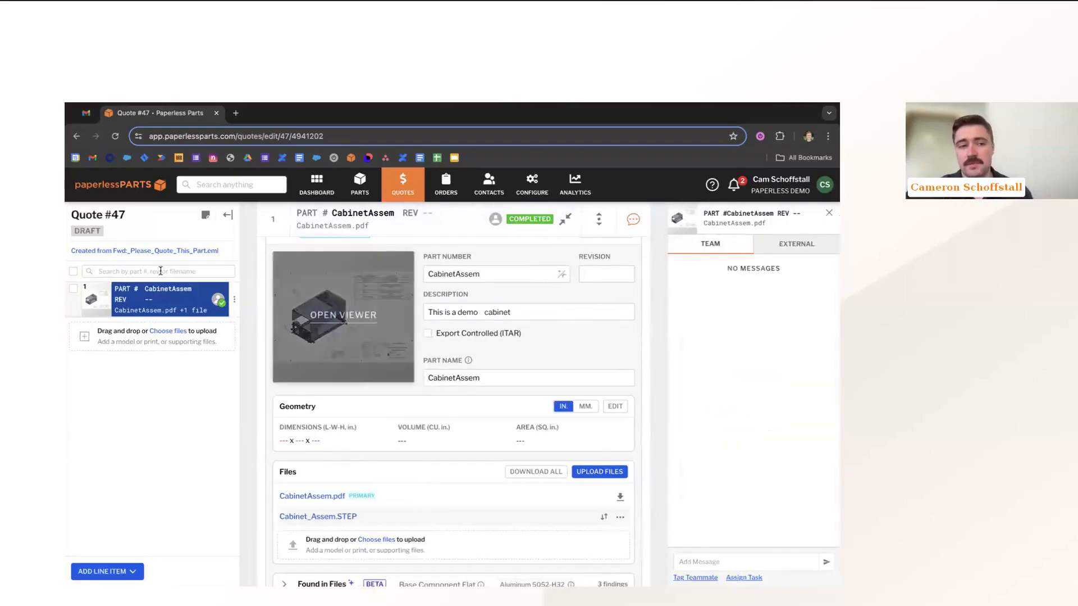
pyautogui.scroll(-10, 590, 427)
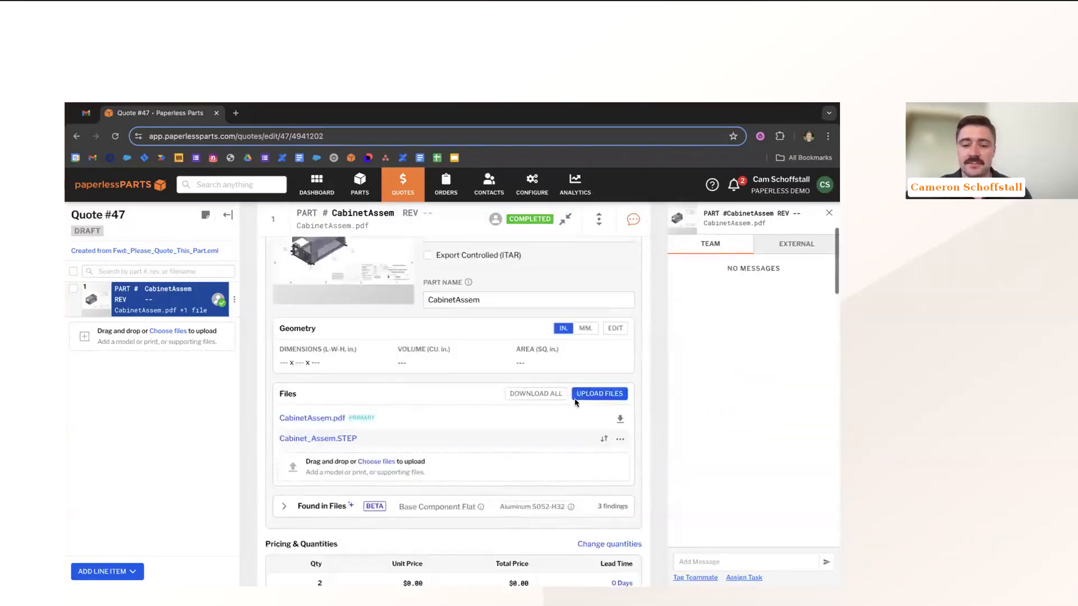
pyautogui.click(711, 561)
pyautogui.press('Return')
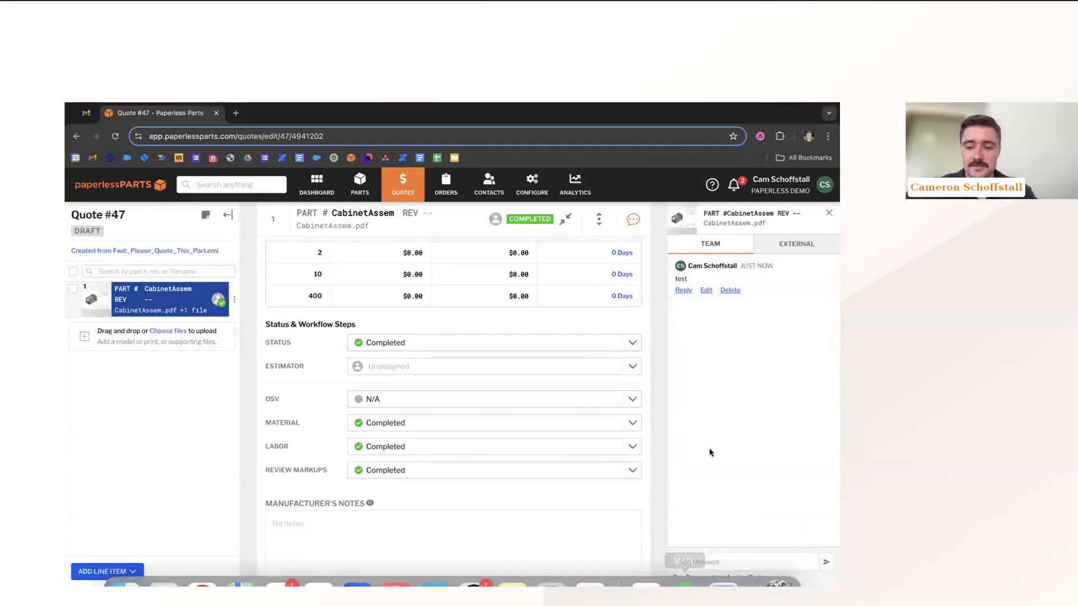
# Post a second team message on the CabinetAssem line item that tags a teammate and reads "tag"
pyautogui.click(694, 577)
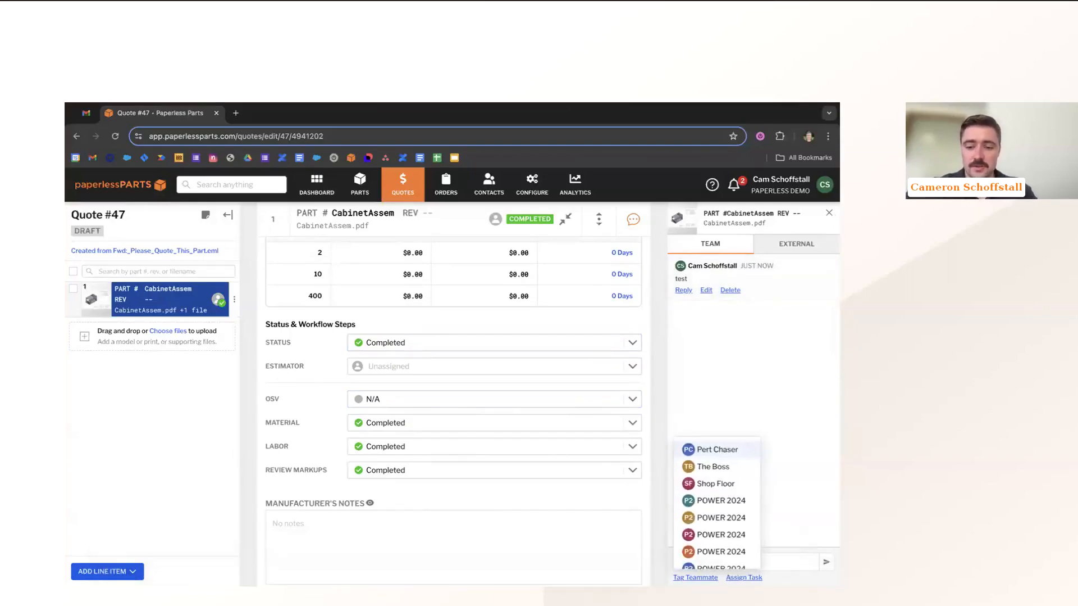
pyautogui.click(708, 451)
pyautogui.write('tag')
pyautogui.press('Return')
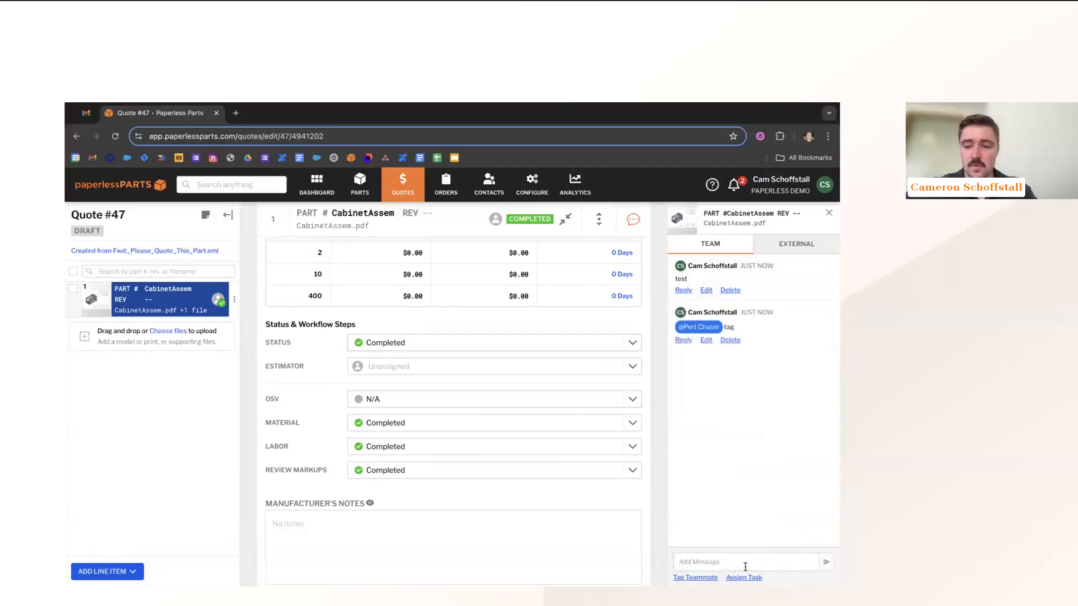
# Assign a task to the estimator teammate, send it with the message "task!", and close the line item's chat
pyautogui.click(744, 577)
pyautogui.click(706, 498)
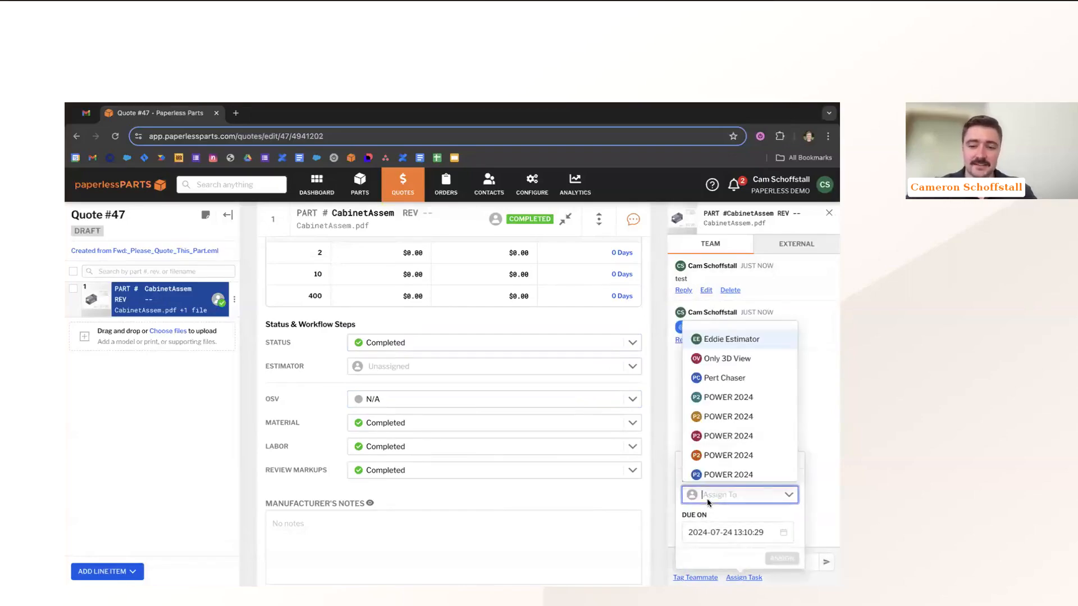
pyautogui.click(728, 339)
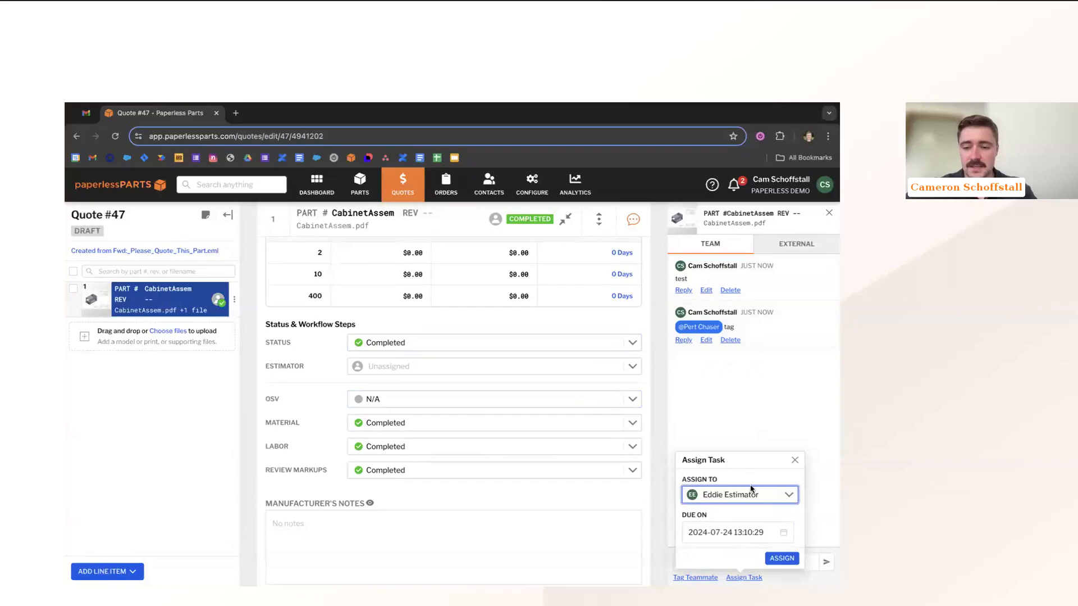
pyautogui.click(782, 558)
pyautogui.click(735, 560)
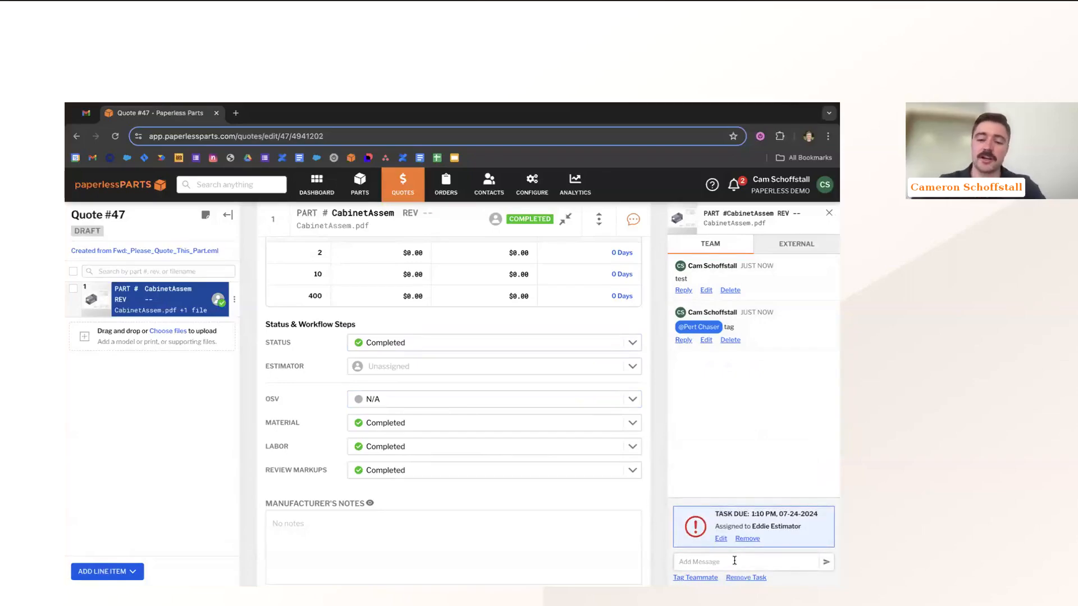
pyautogui.write('ta')
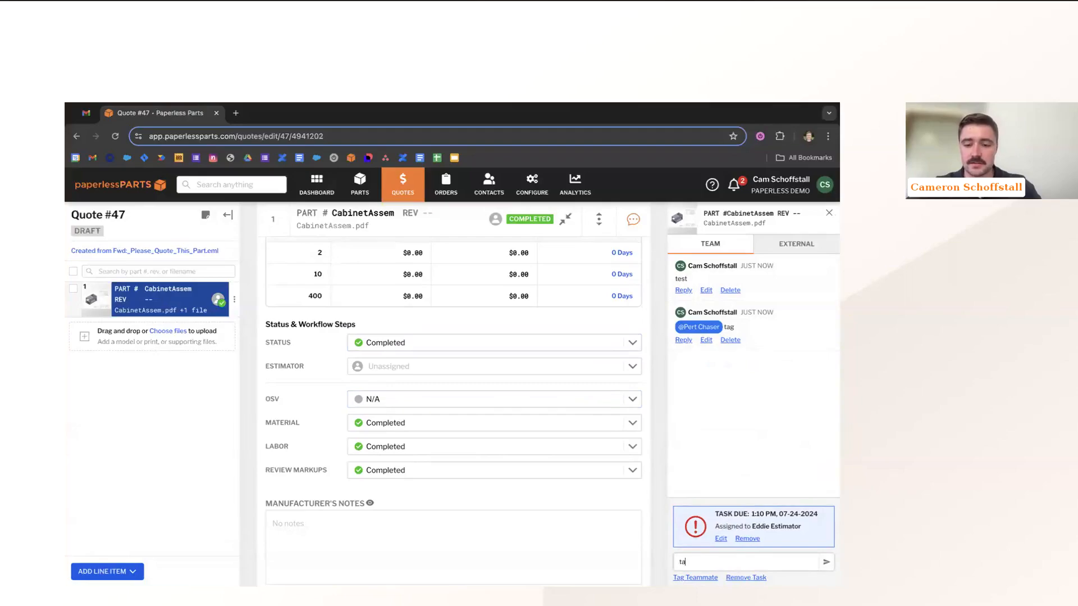
pyautogui.write('sk!')
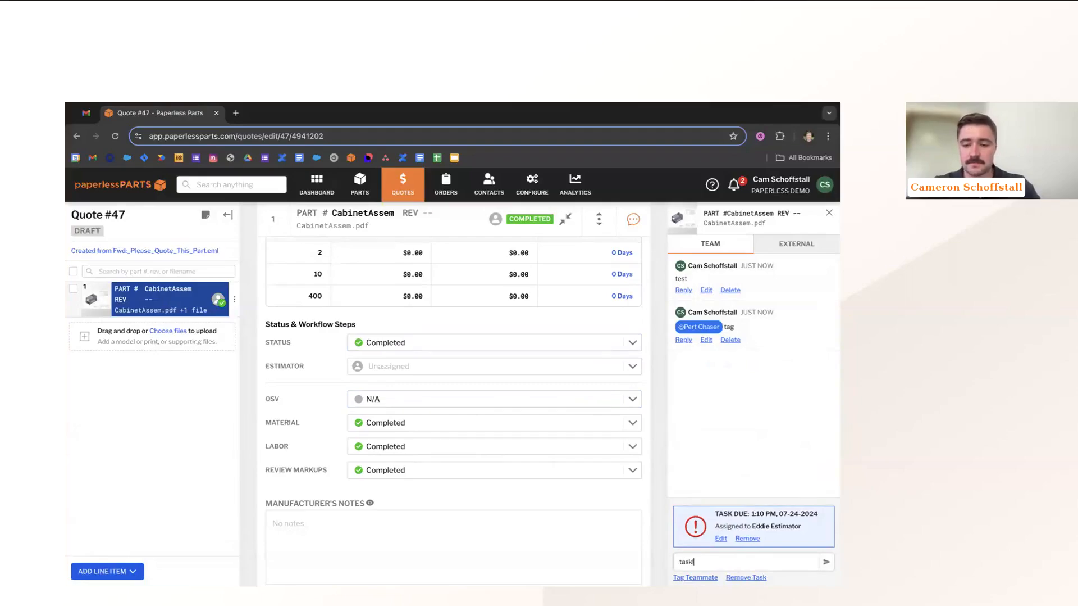
pyautogui.click(827, 561)
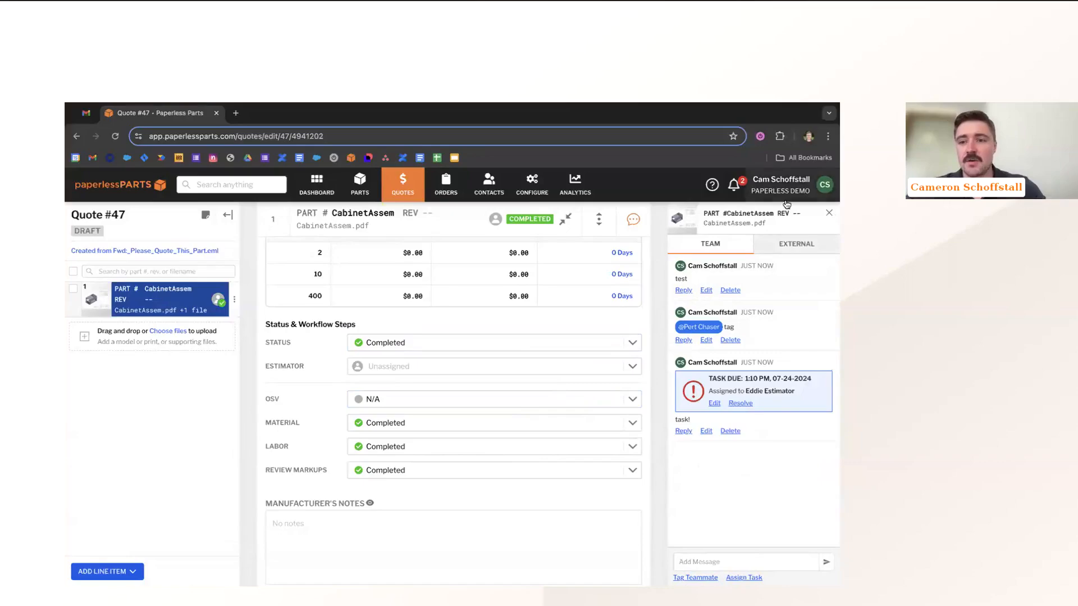
pyautogui.click(830, 215)
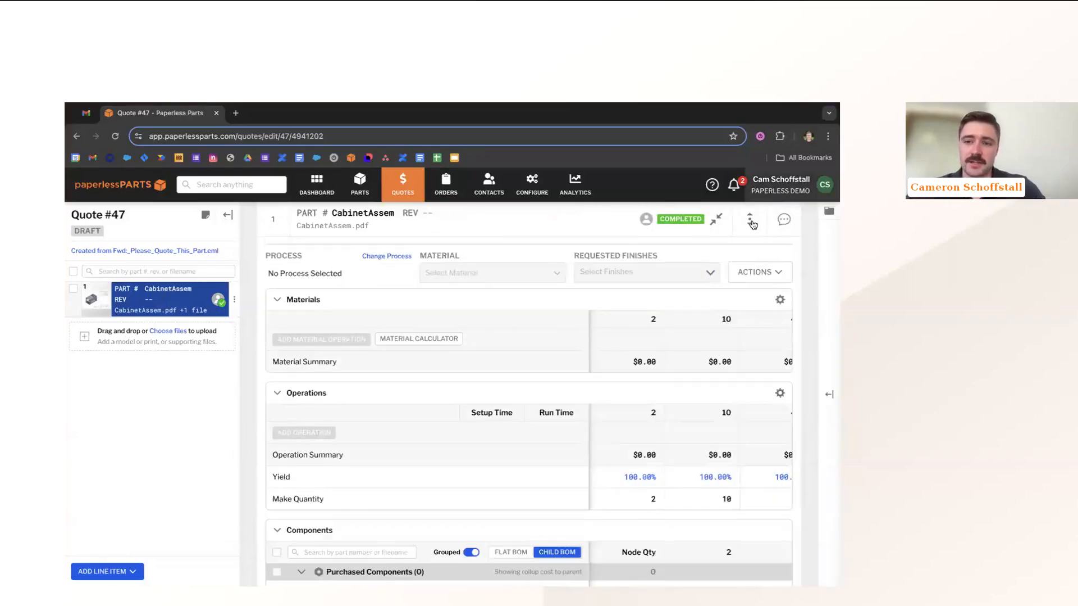
# Open the Email Forwarding section of the account settings and copy the RFQ forwarding address
pyautogui.click(771, 191)
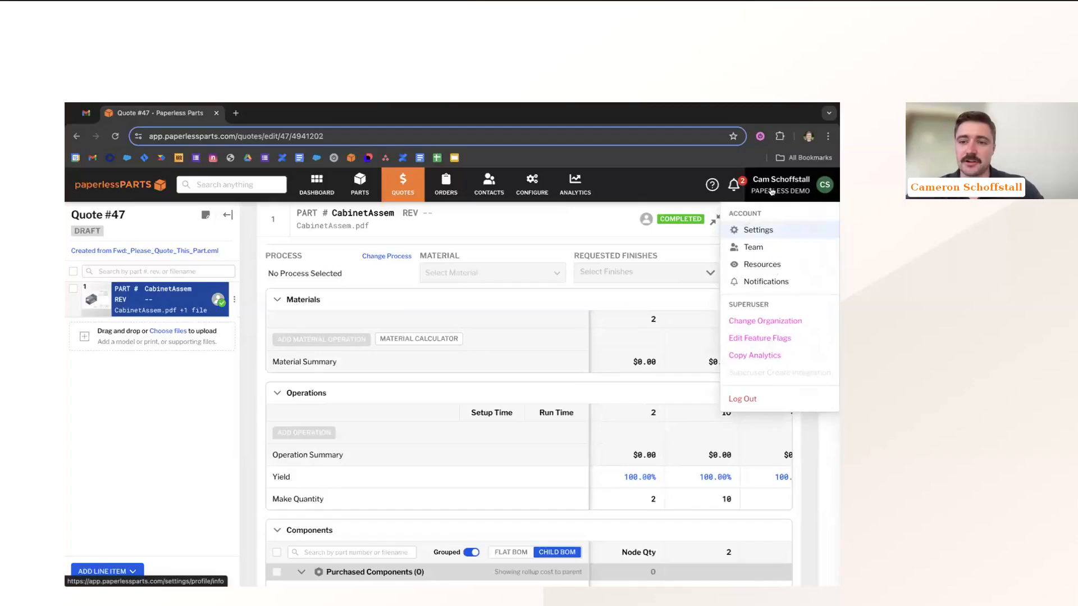
pyautogui.click(740, 229)
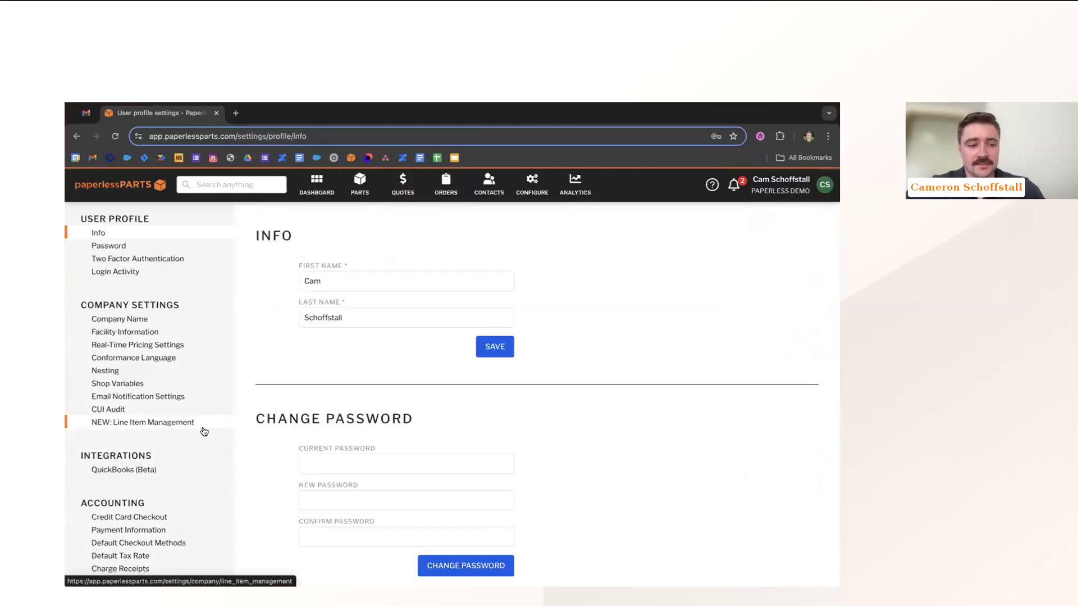
pyautogui.scroll(-3, 154, 477)
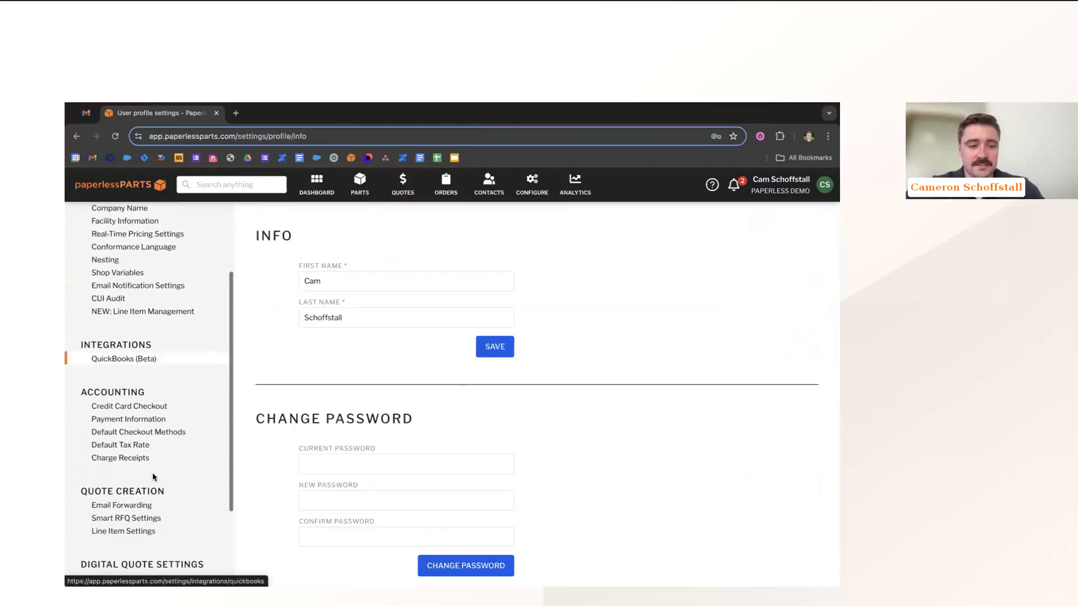
pyautogui.click(116, 507)
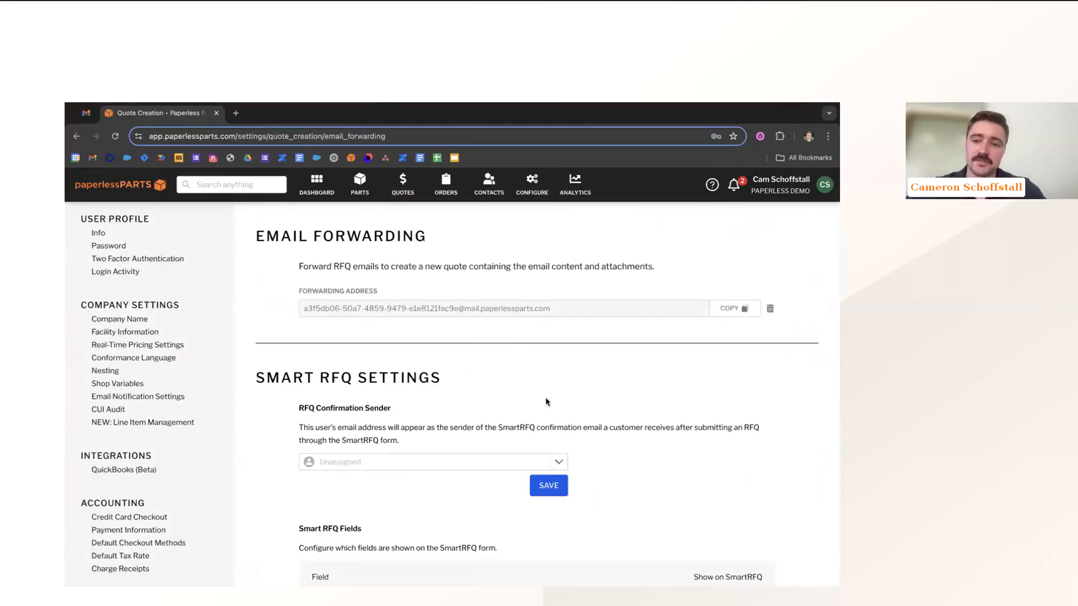
pyautogui.click(723, 309)
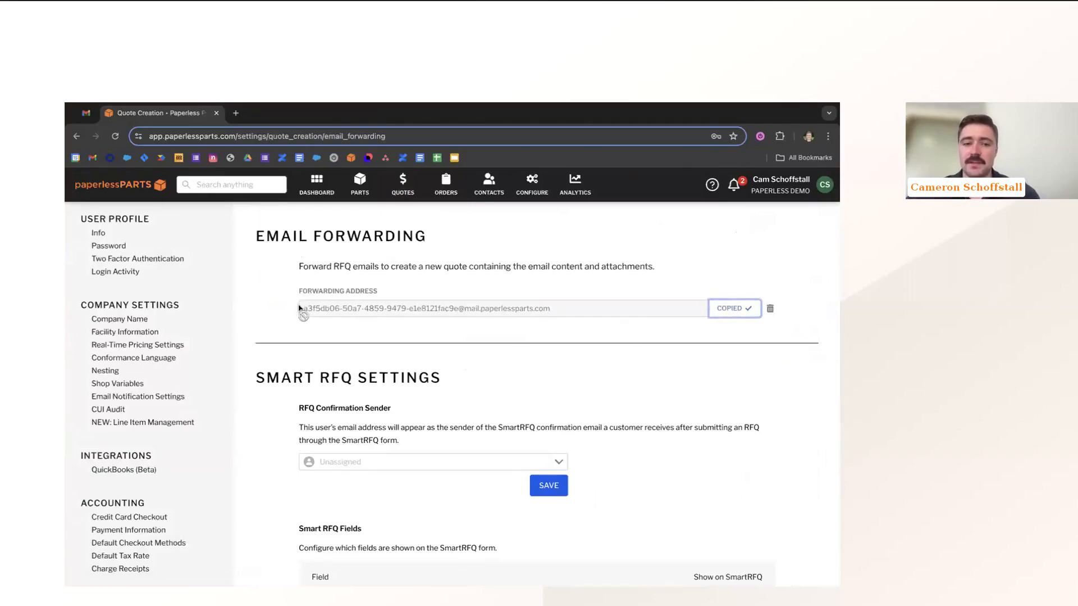
pyautogui.moveTo(302, 308); pyautogui.dragTo(640, 312)
pyautogui.click(617, 330)
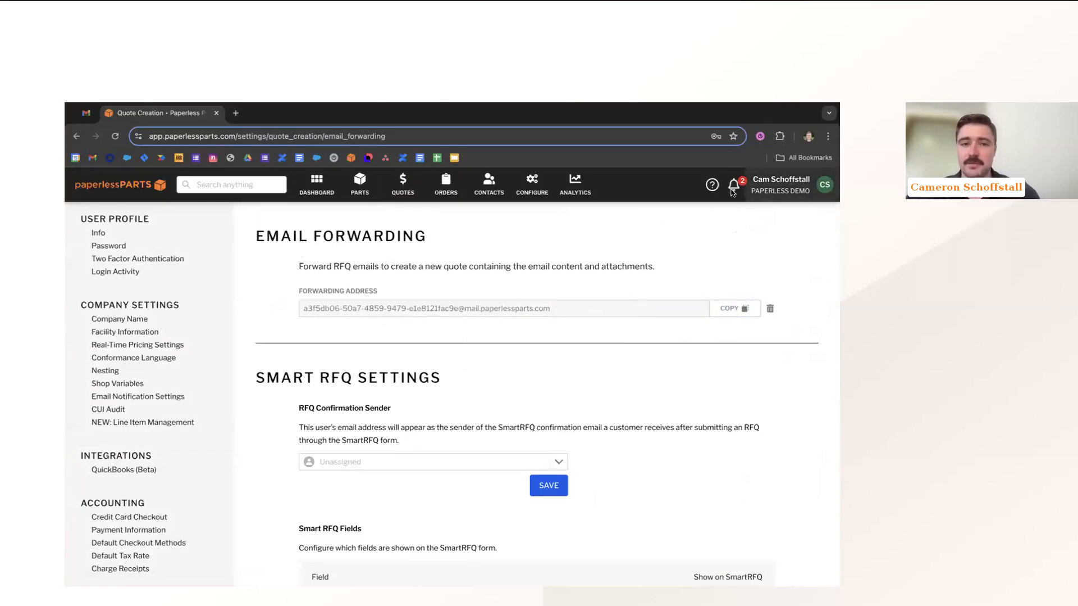
# Switch to Gmail and forward the "Please Quote THIS Part" email to the copied forwarding address
pyautogui.click(86, 113)
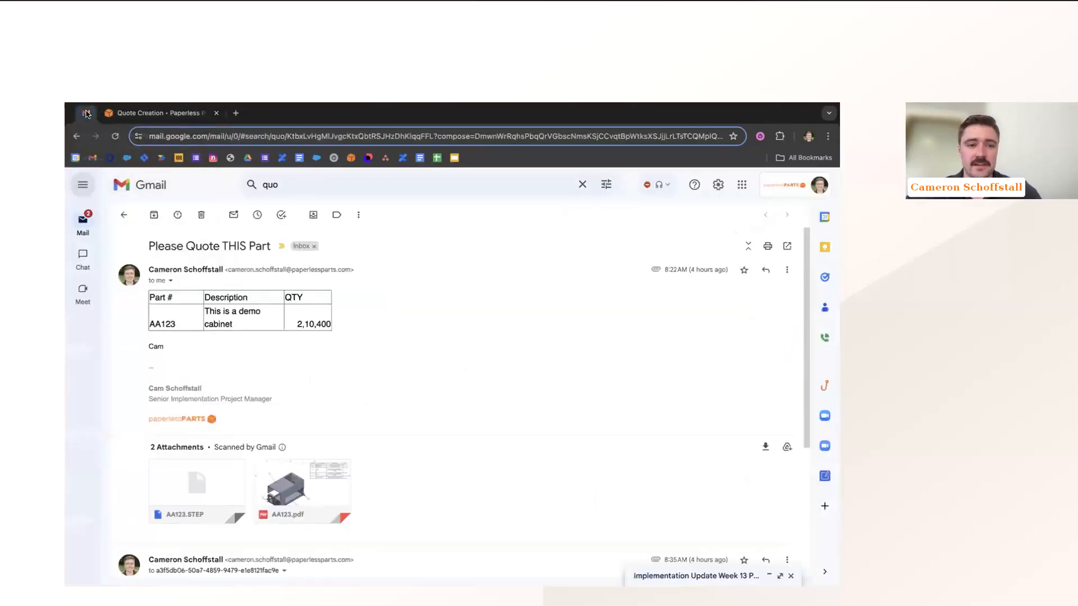
pyautogui.moveTo(283, 448)
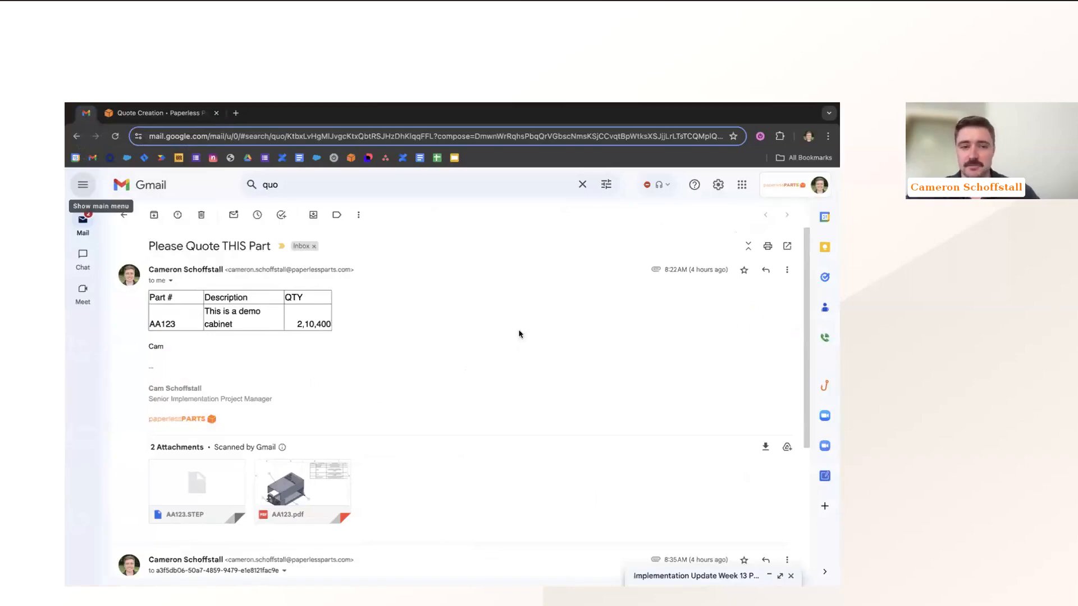
pyautogui.click(788, 271)
pyautogui.click(713, 303)
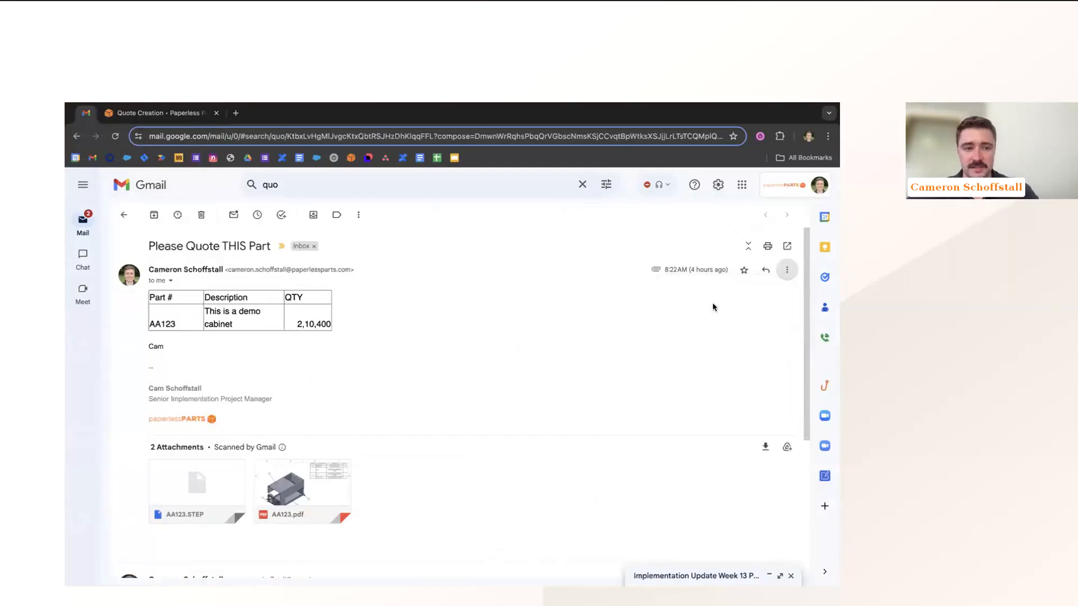
pyautogui.click(198, 540)
pyautogui.hotkey('ctrl', 'v')
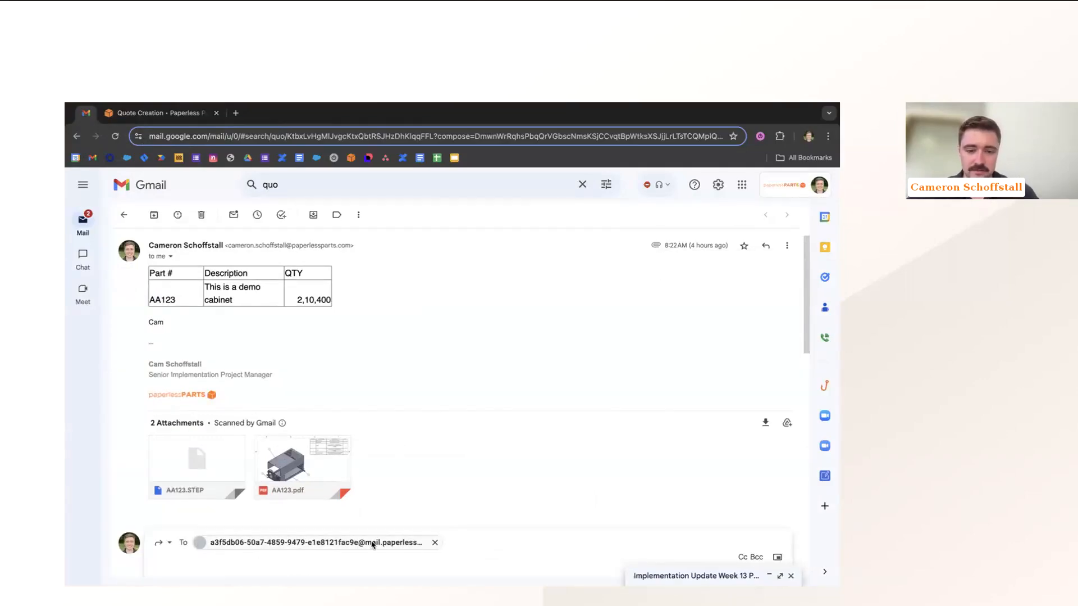
pyautogui.moveTo(371, 544)
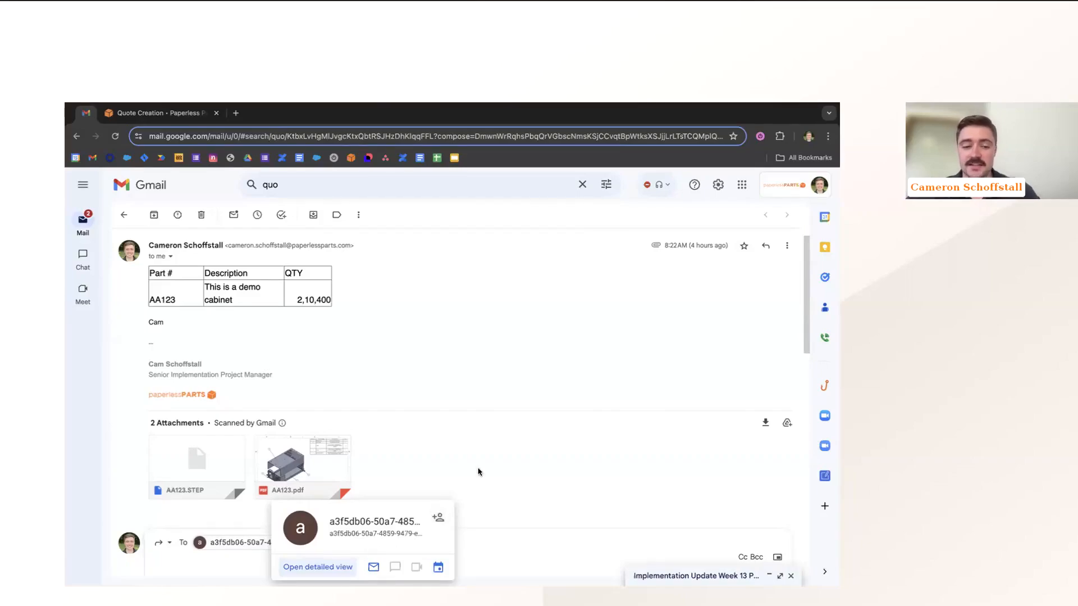
pyautogui.scroll(-3, 479, 470)
pyautogui.click(173, 550)
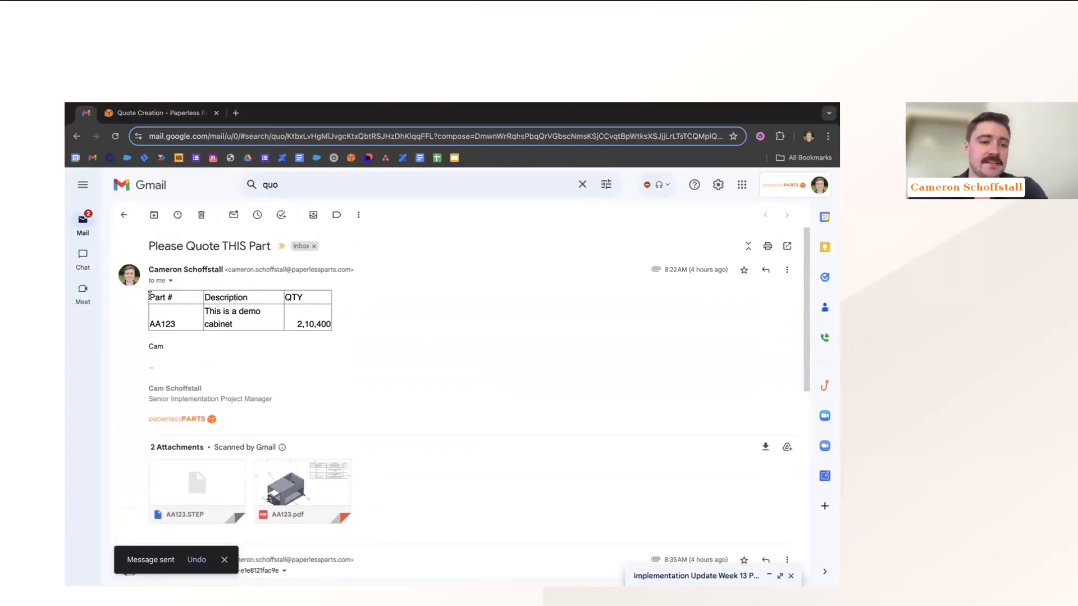
# Examine the part number, description and quantity table and the attachments in the "Please Quote THIS Part" email
pyautogui.moveTo(149, 293); pyautogui.dragTo(185, 330)
pyautogui.moveTo(220, 294); pyautogui.dragTo(234, 319)
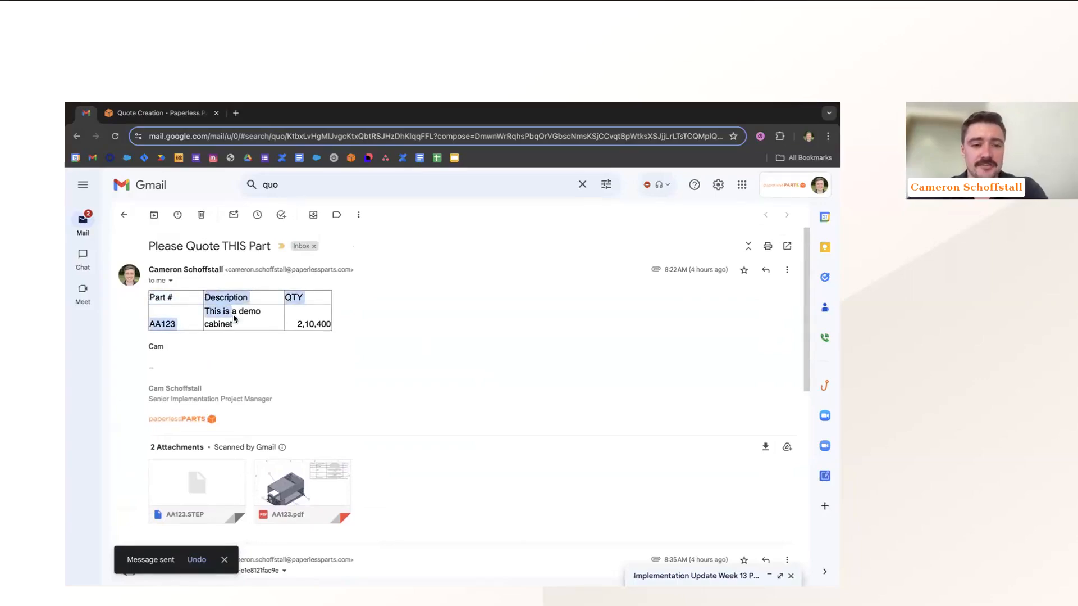
pyautogui.click(315, 333)
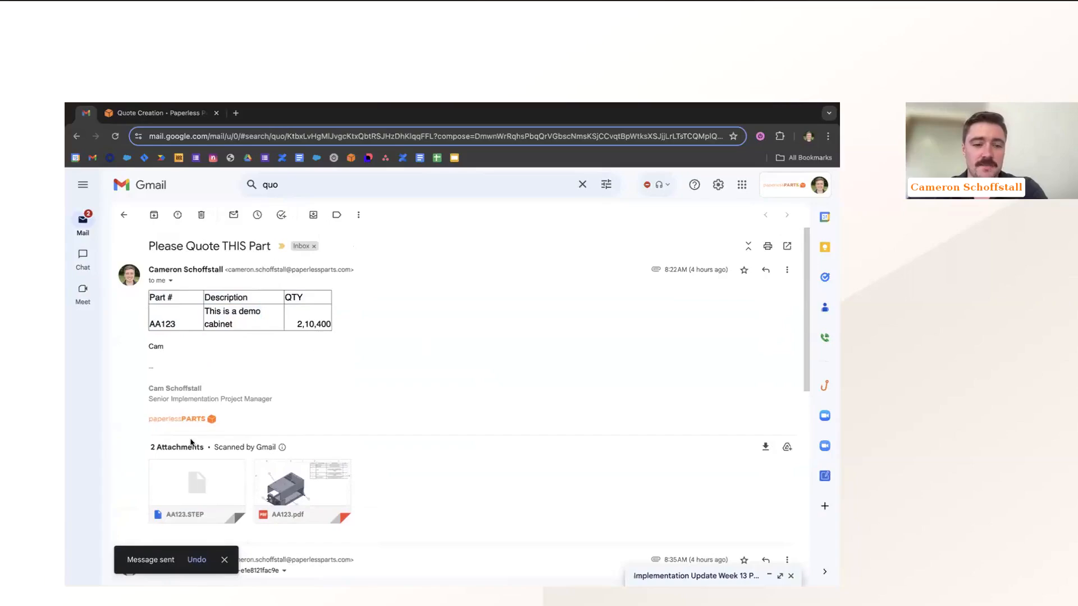
pyautogui.scroll(-1, 191, 442)
pyautogui.moveTo(323, 435)
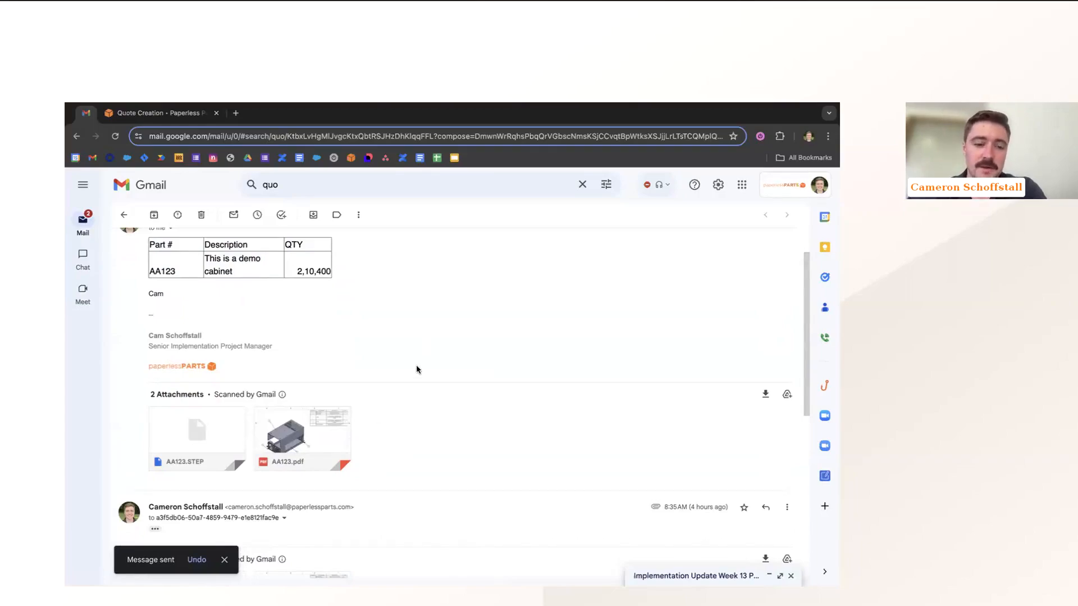
pyautogui.scroll(1, 416, 368)
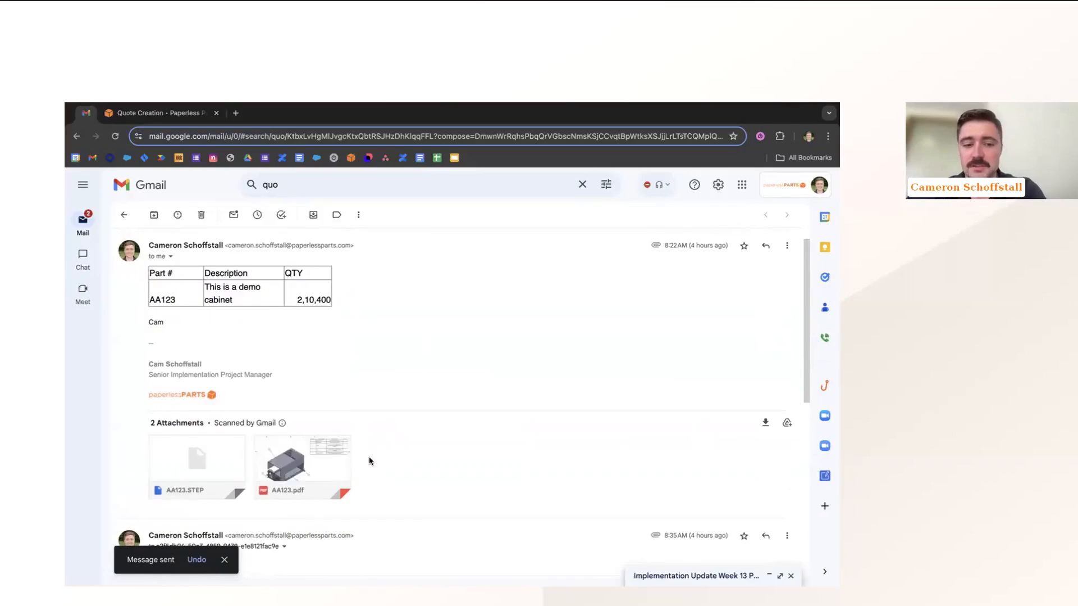
pyautogui.moveTo(185, 481)
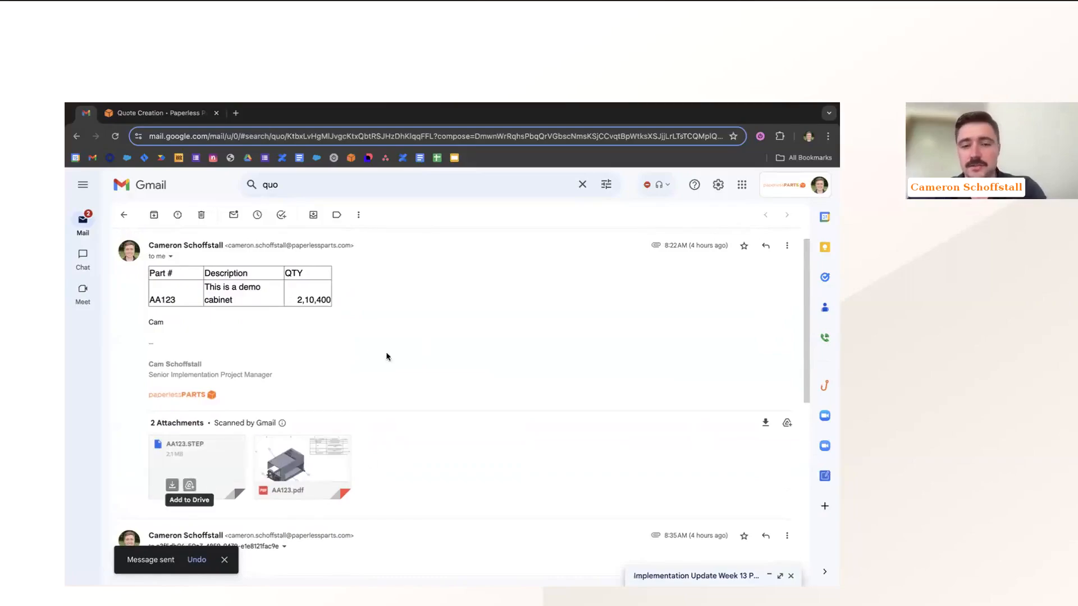
pyautogui.scroll(1, 536, 319)
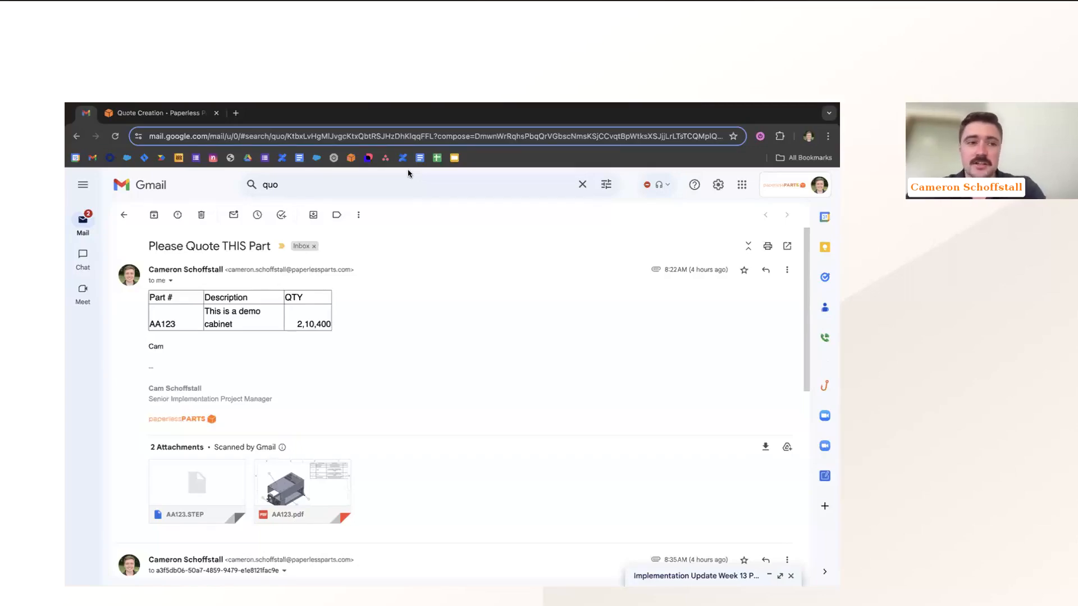
# Review the RFQ forwarding address in the account settings and the Forward option of the "Please Quote THIS Part" email
pyautogui.click(151, 116)
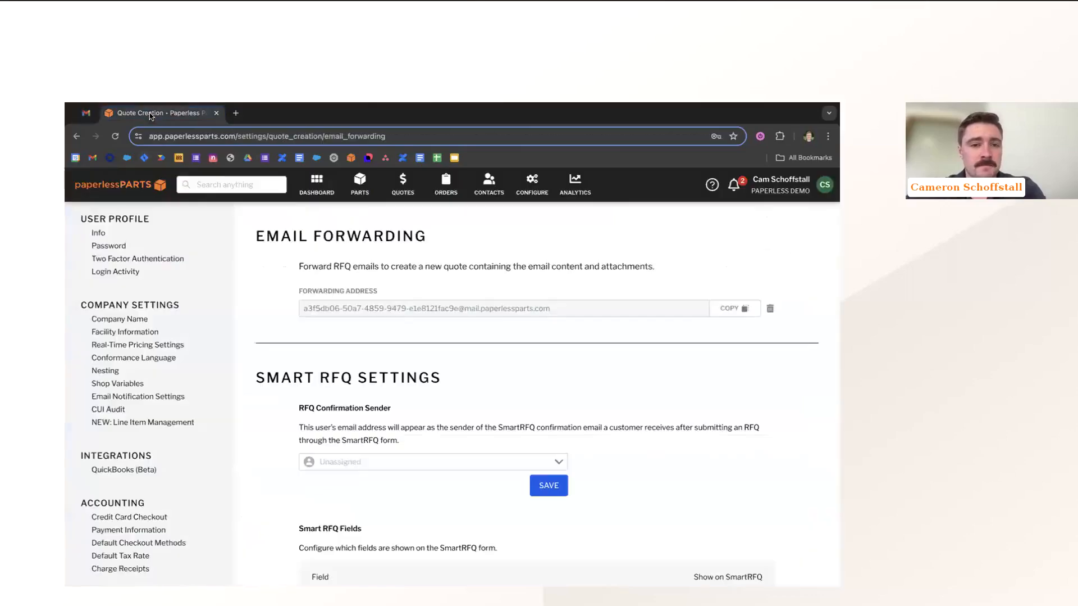
pyautogui.click(86, 115)
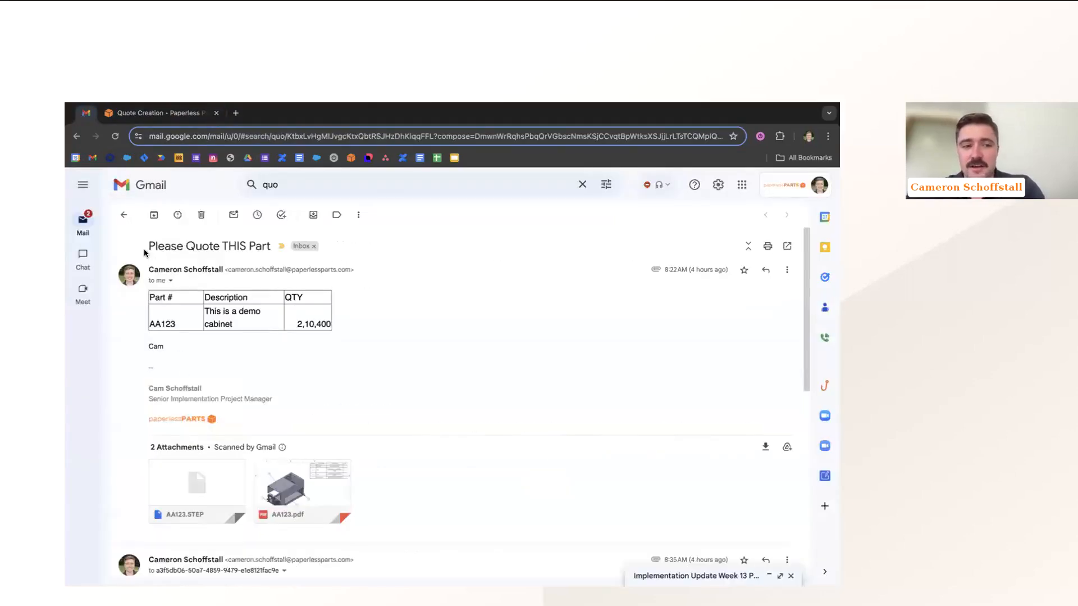
pyautogui.moveTo(137, 243); pyautogui.dragTo(325, 273)
pyautogui.click(541, 278)
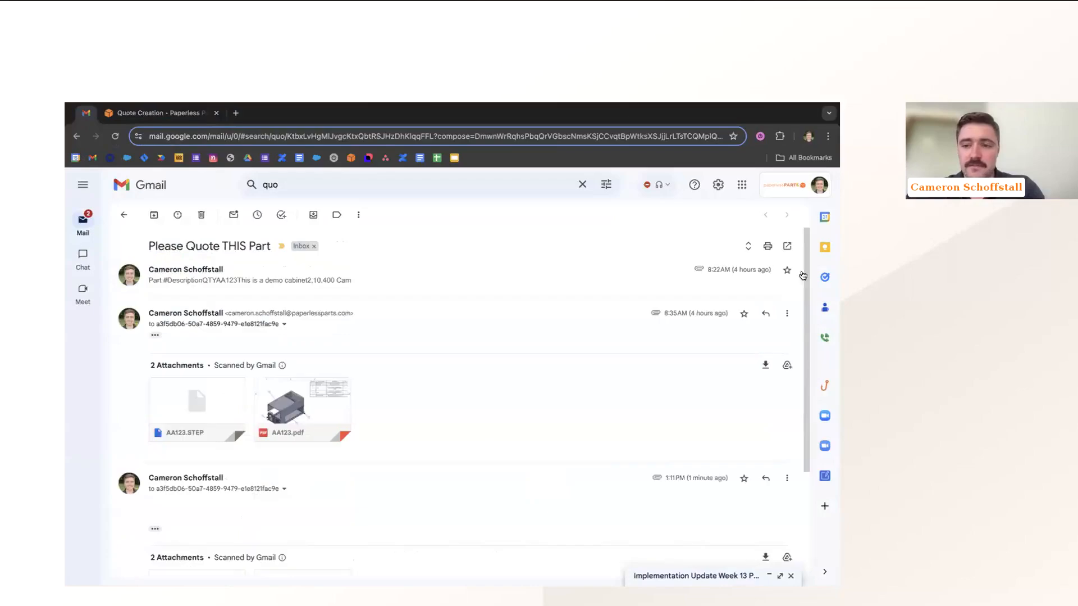
pyautogui.click(593, 272)
pyautogui.click(786, 269)
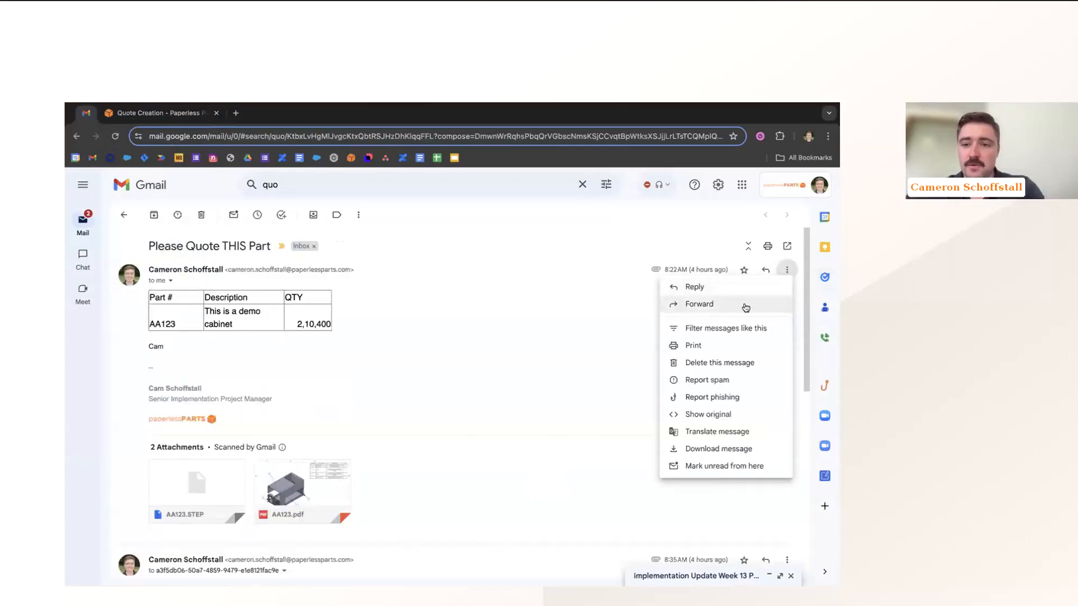
pyautogui.click(590, 323)
# Switch back to Paperless Parts and open the "1. Quote Setup (Sales)" view of the quotes list
pyautogui.click(163, 111)
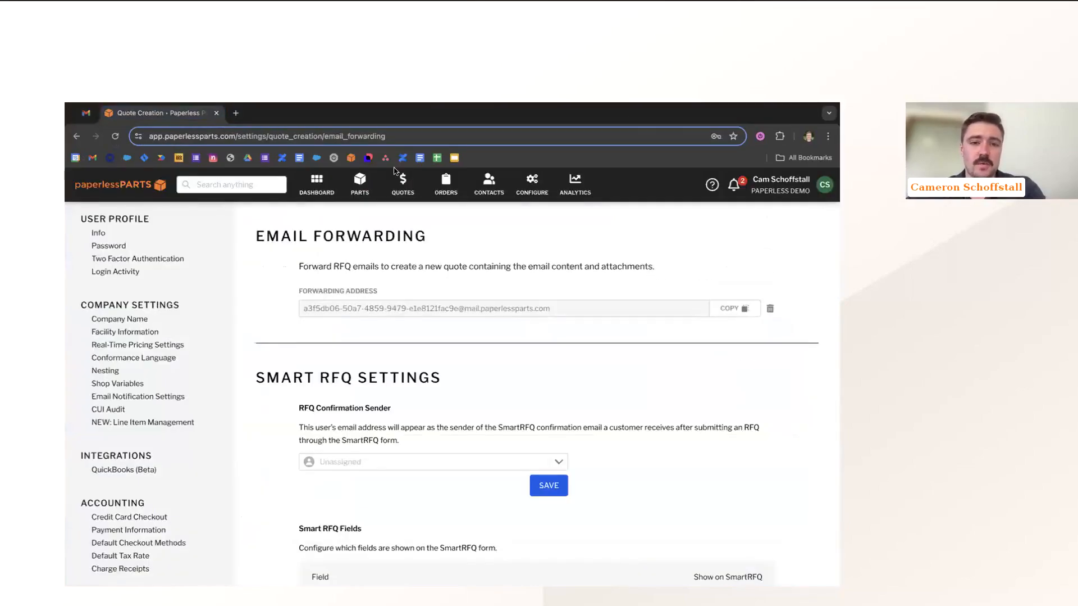
pyautogui.click(402, 183)
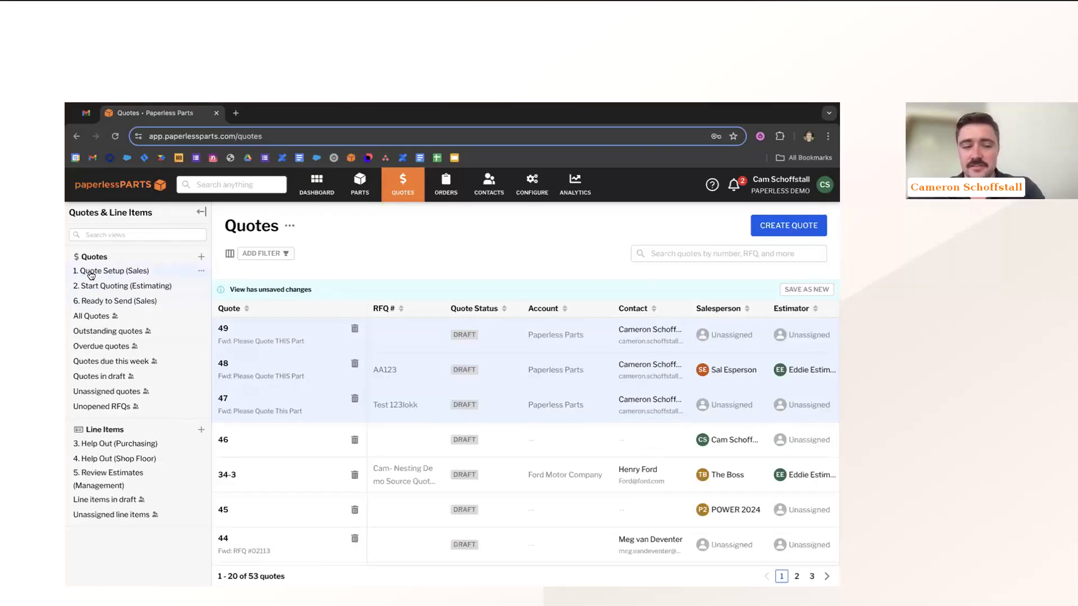
pyautogui.click(91, 272)
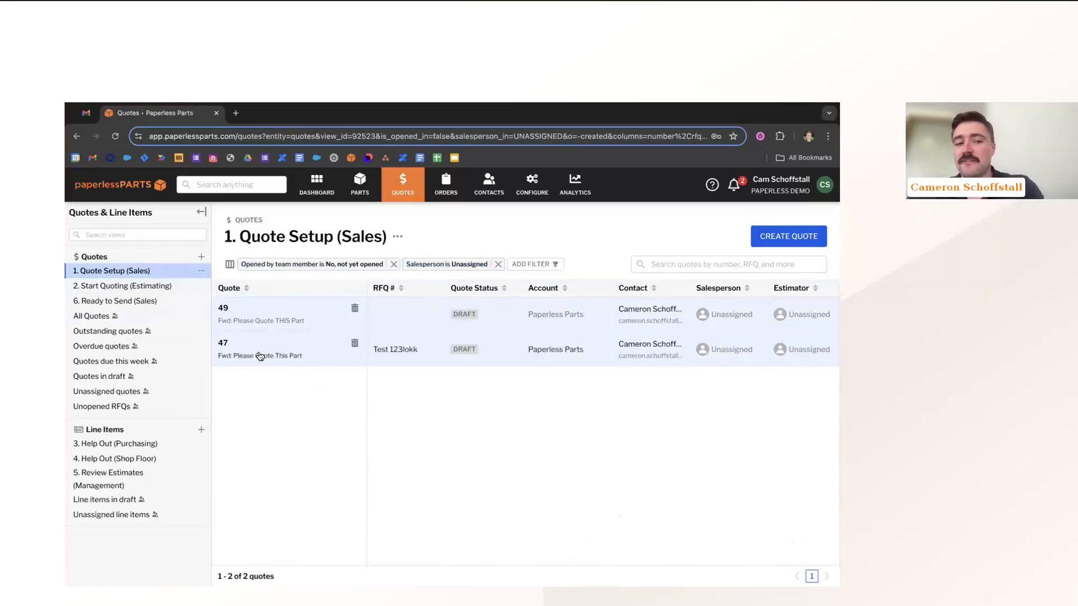
pyautogui.click(781, 244)
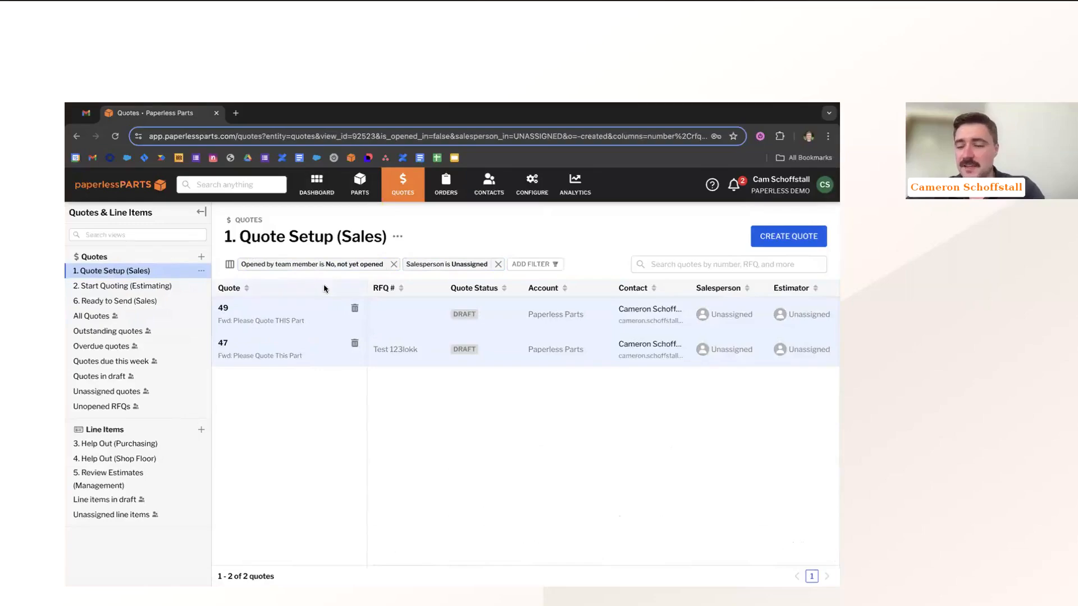
pyautogui.moveTo(238, 236); pyautogui.dragTo(401, 238)
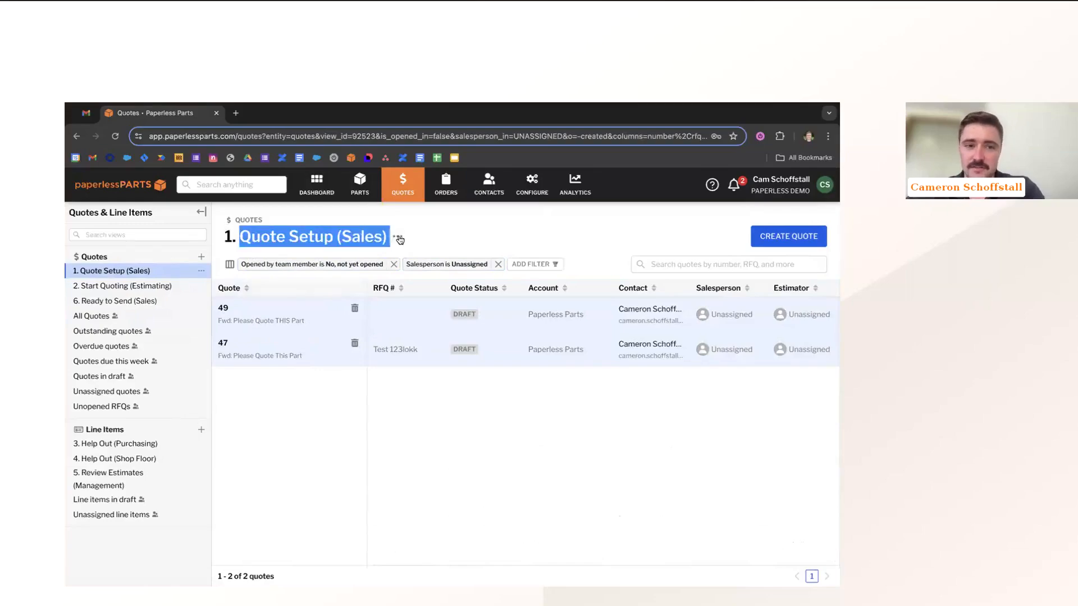
pyautogui.click(436, 238)
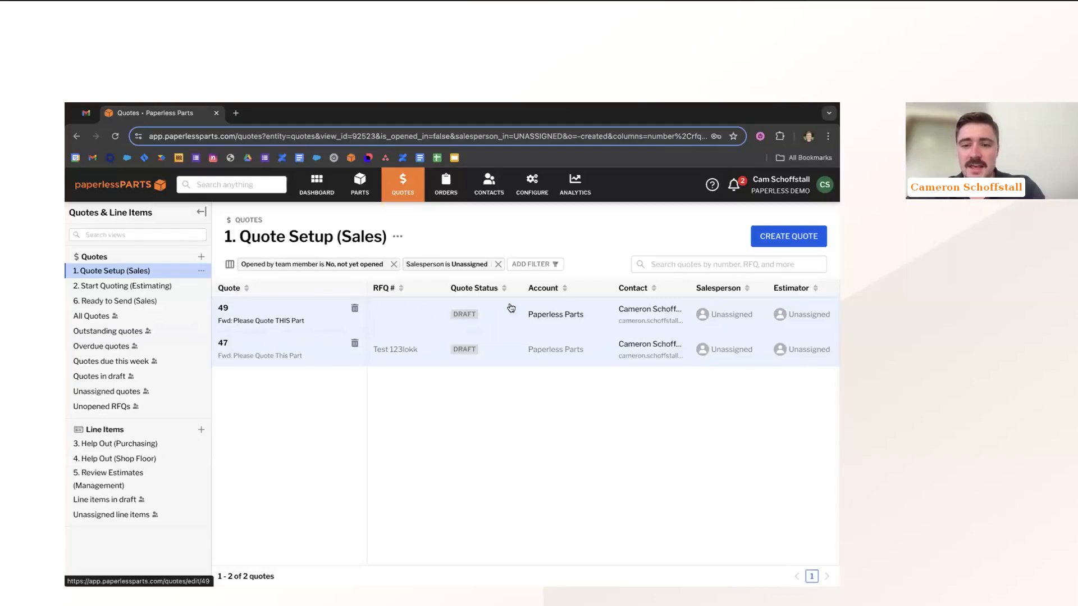
# Open quote 49, read the forwarded source email it was created from, and return to the quote
pyautogui.click(572, 320)
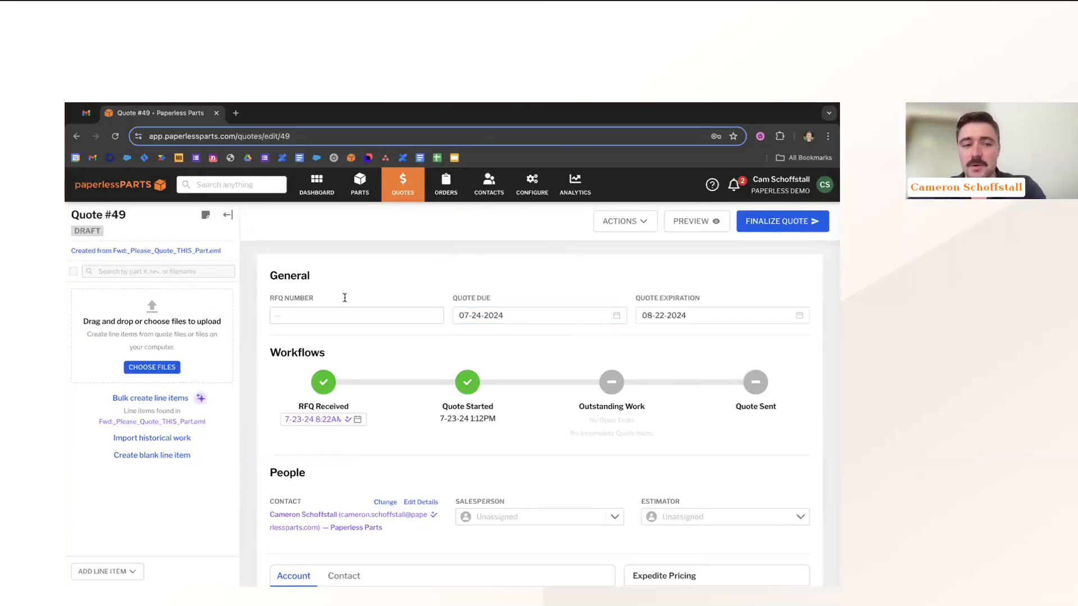
pyautogui.click(176, 251)
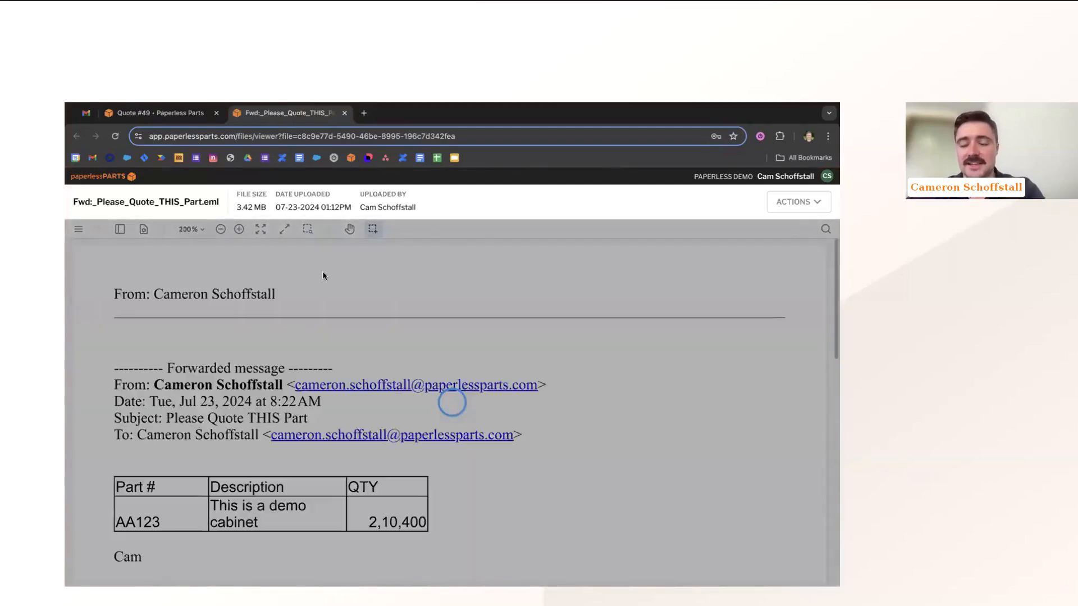
pyautogui.scroll(-3, 415, 440)
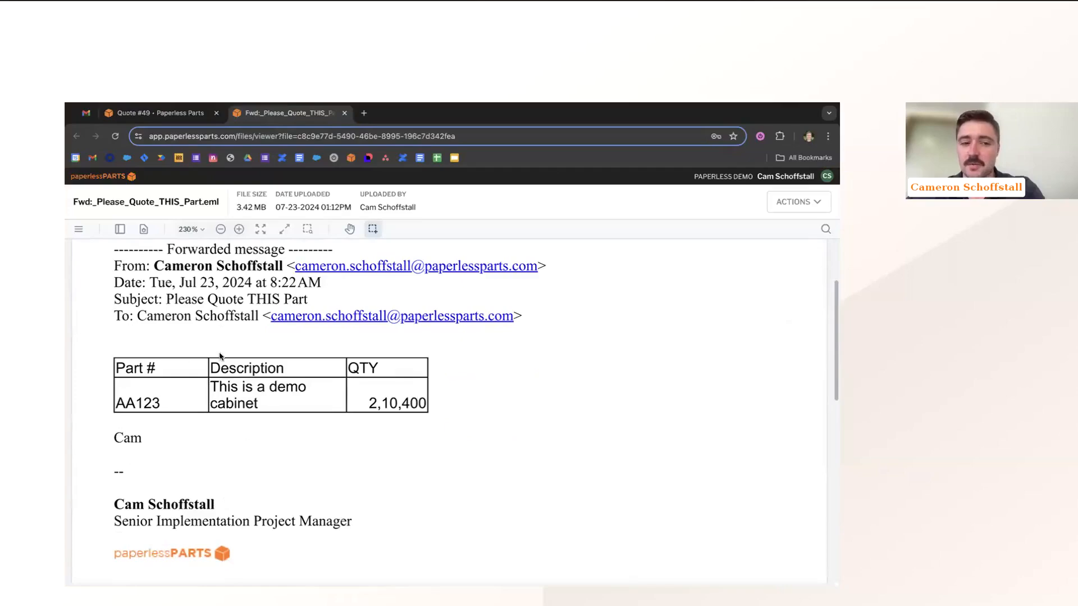
pyautogui.click(164, 113)
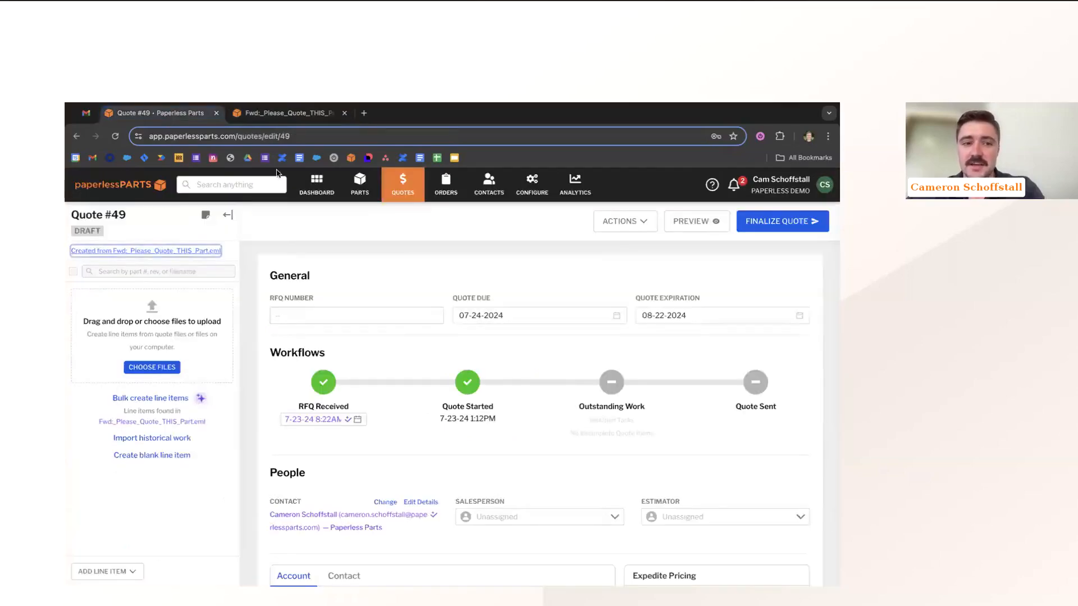
# Set the quote's RFQ number to RFQ223334
pyautogui.click(317, 314)
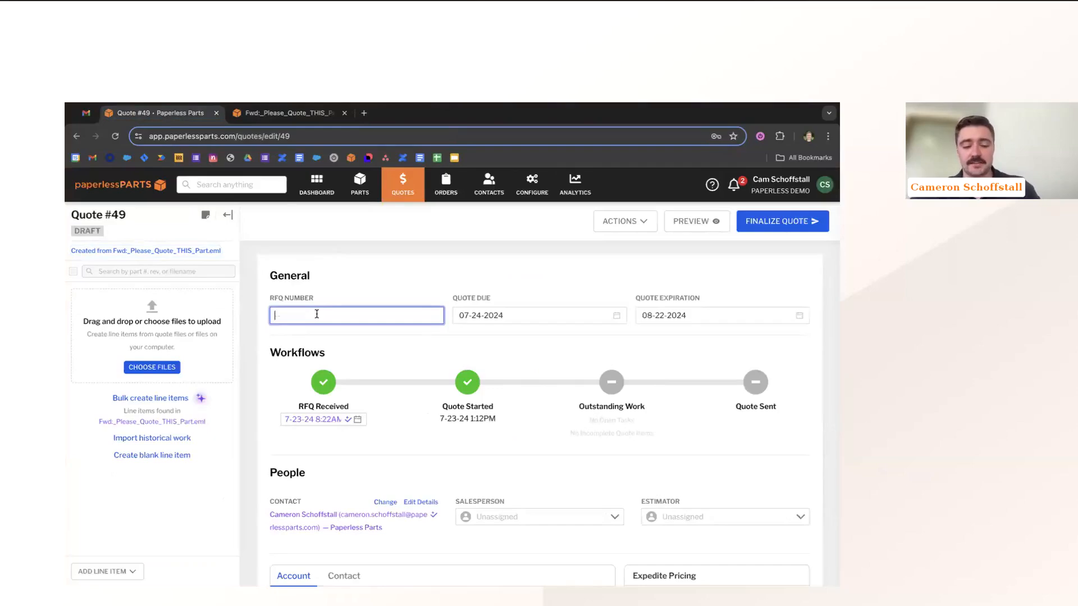
pyautogui.write('RFQ2233')
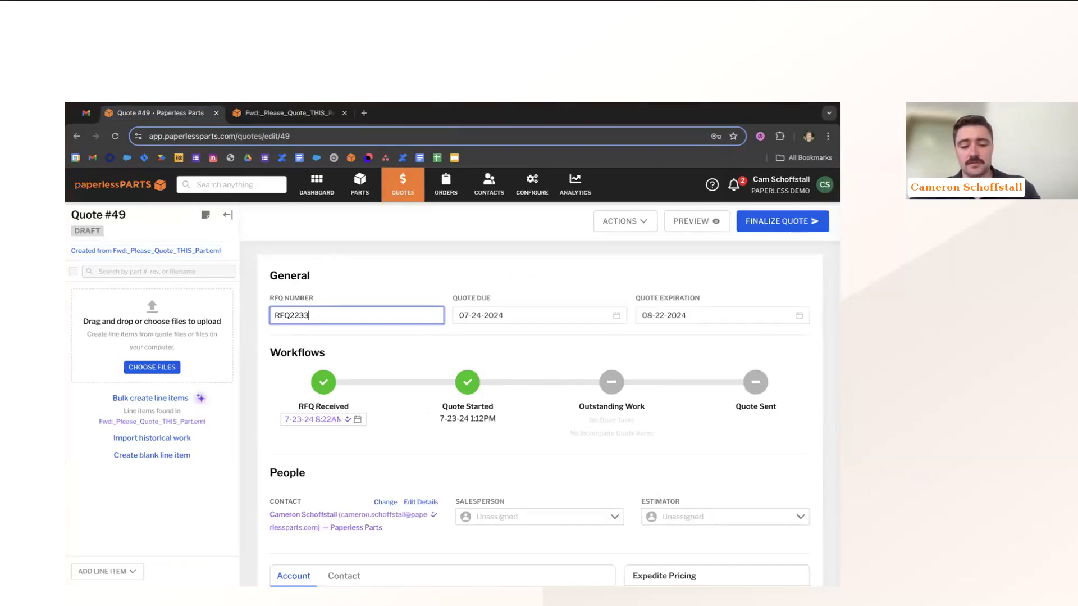
pyautogui.write('34')
pyautogui.click(335, 282)
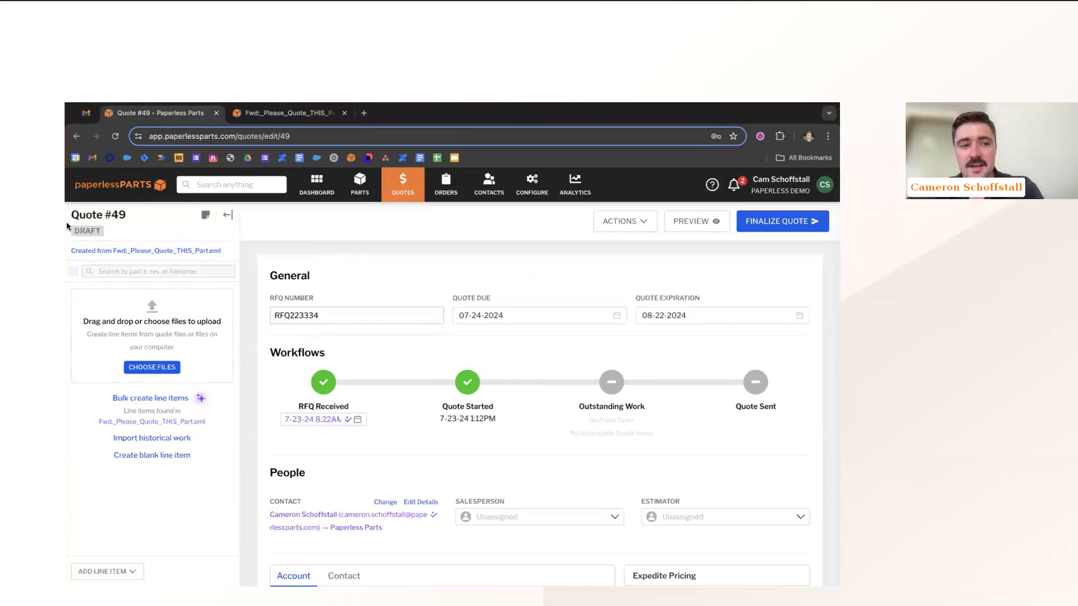
pyautogui.moveTo(68, 214); pyautogui.dragTo(150, 216)
pyautogui.click(151, 216)
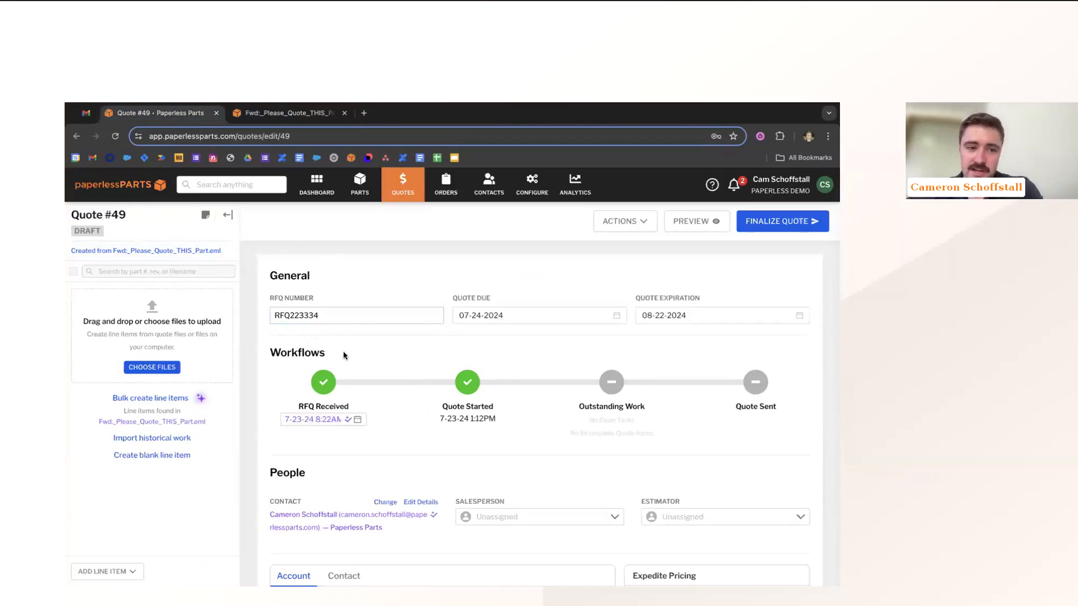
pyautogui.click(372, 315)
pyautogui.doubleClick(373, 316)
pyautogui.click(370, 356)
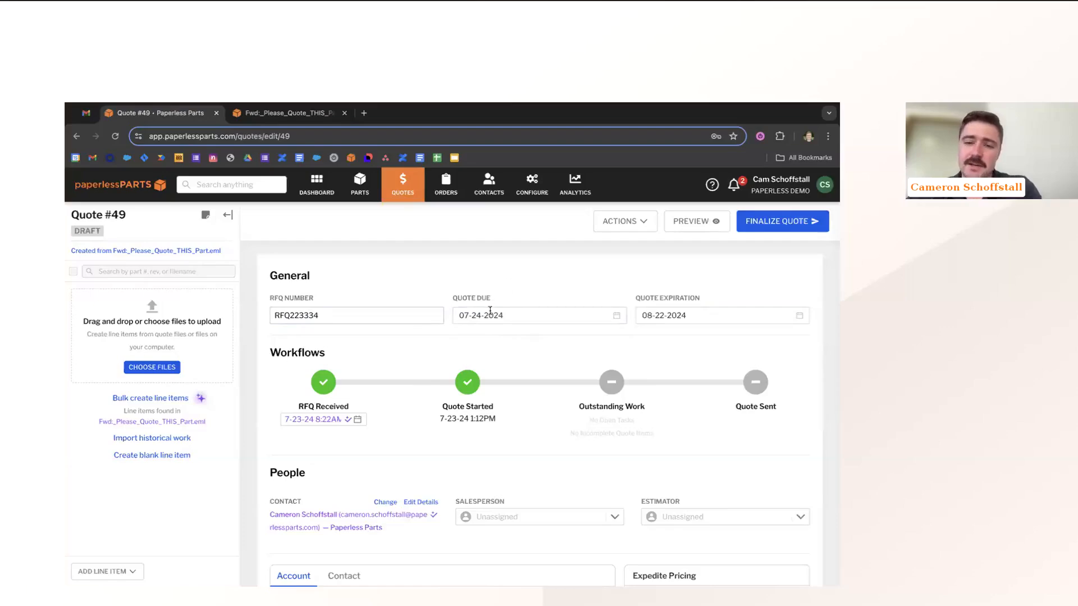
pyautogui.scroll(-2, 528, 460)
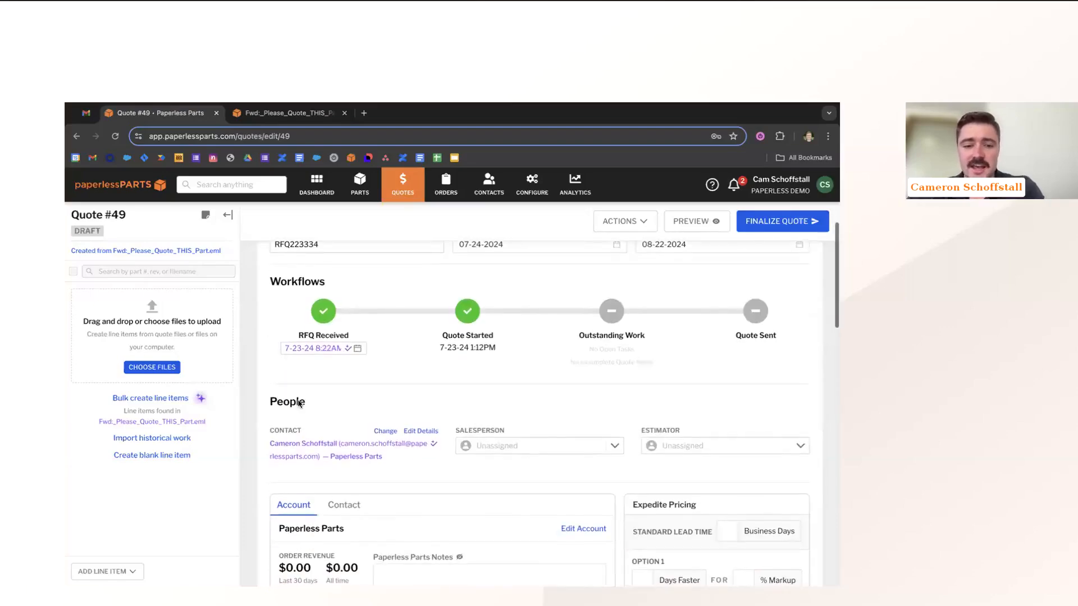
pyautogui.click(358, 348)
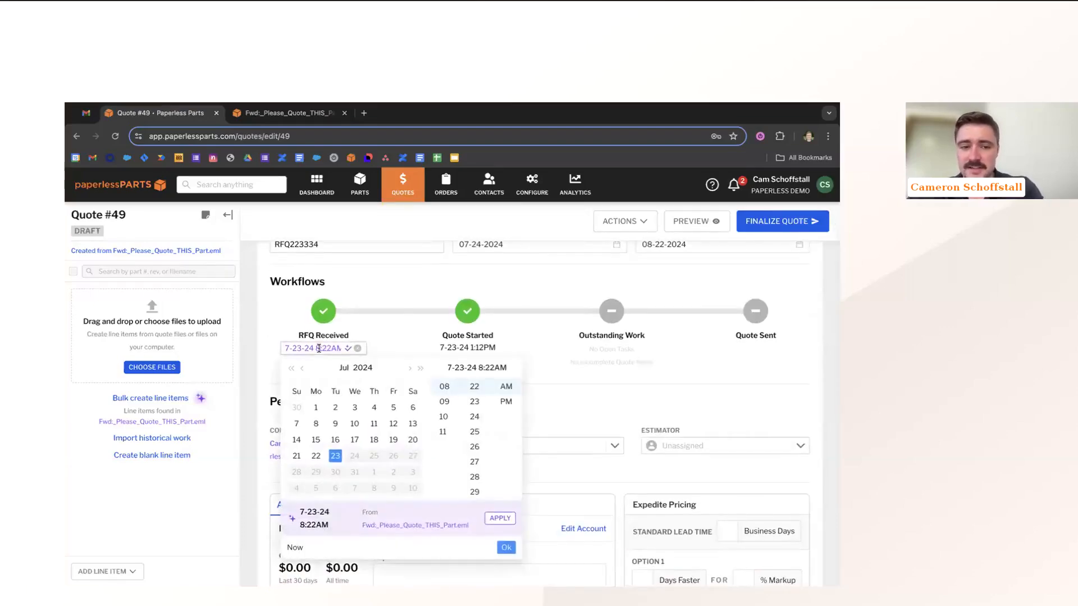
pyautogui.click(407, 339)
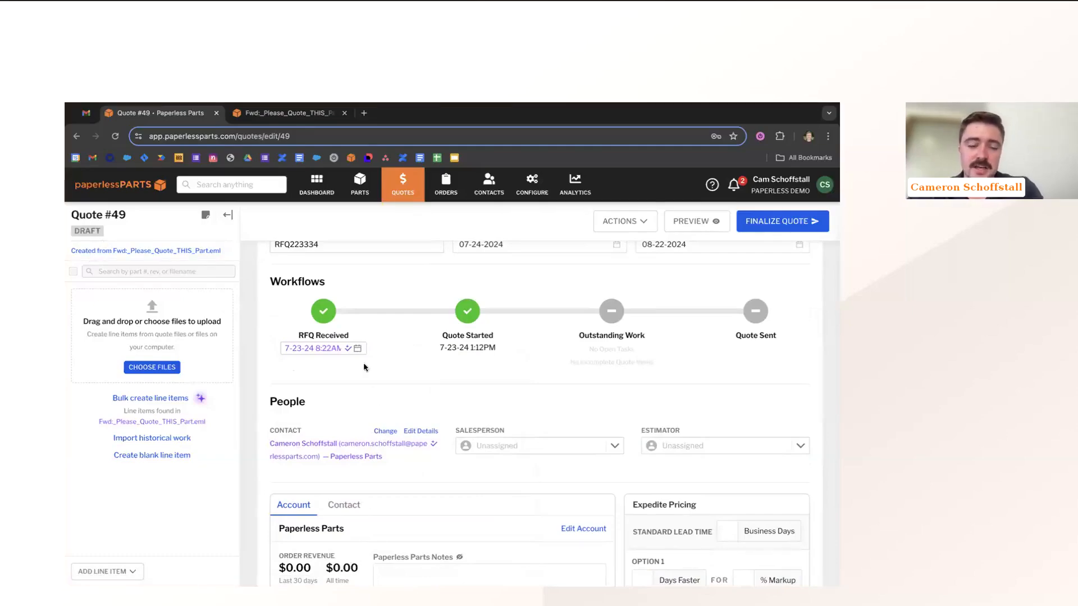
pyautogui.click(314, 348)
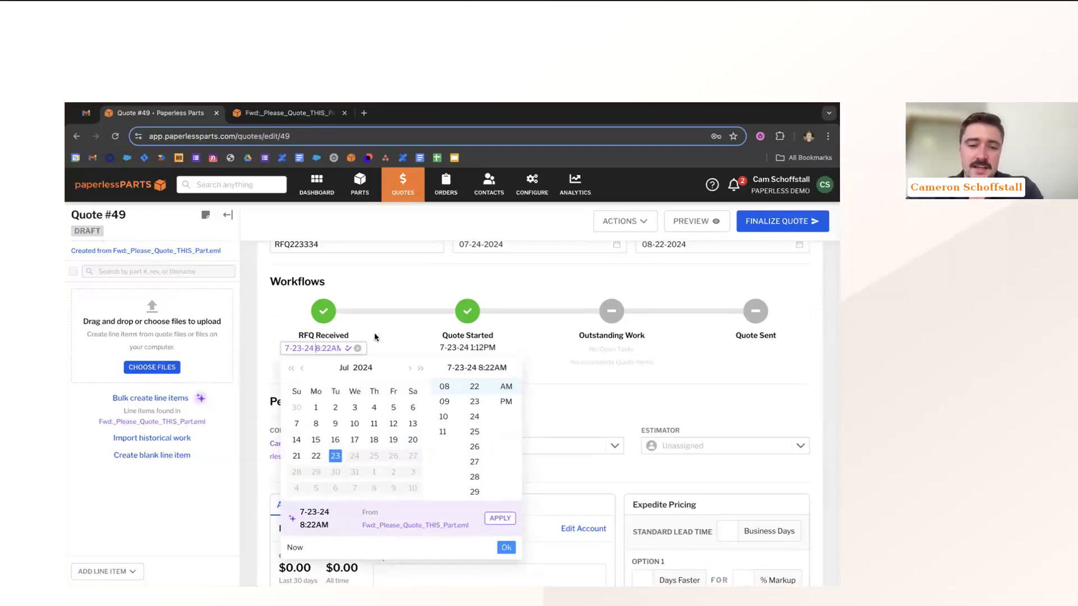
pyautogui.click(434, 333)
pyautogui.moveTo(434, 333); pyautogui.dragTo(495, 348)
pyautogui.click(495, 347)
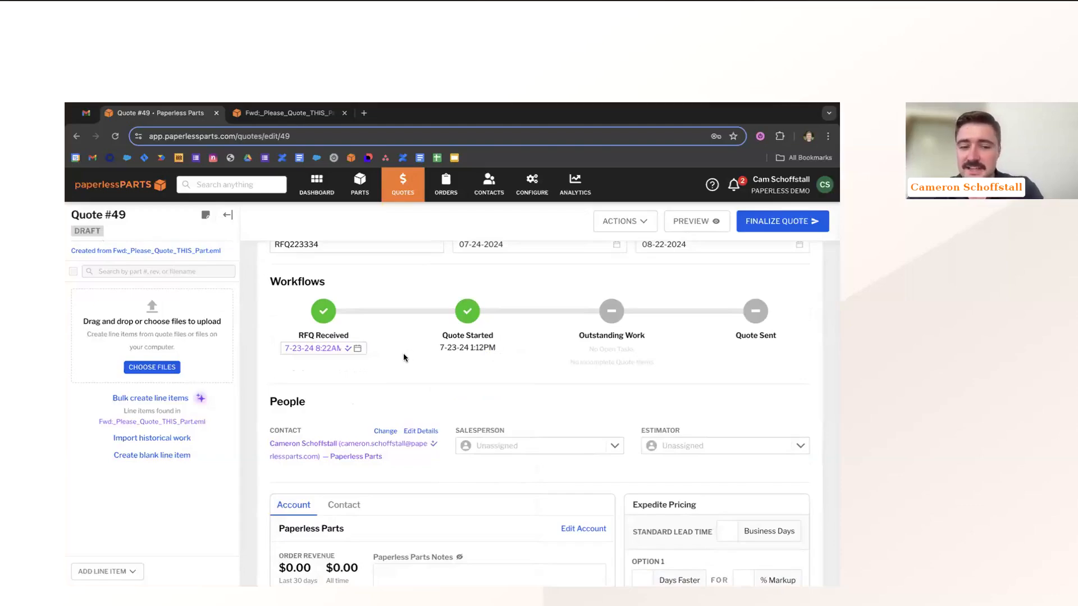
# Apply the email-suggested date and time 7-23-24 8:22AM as the quote's RFQ Received value
pyautogui.click(358, 348)
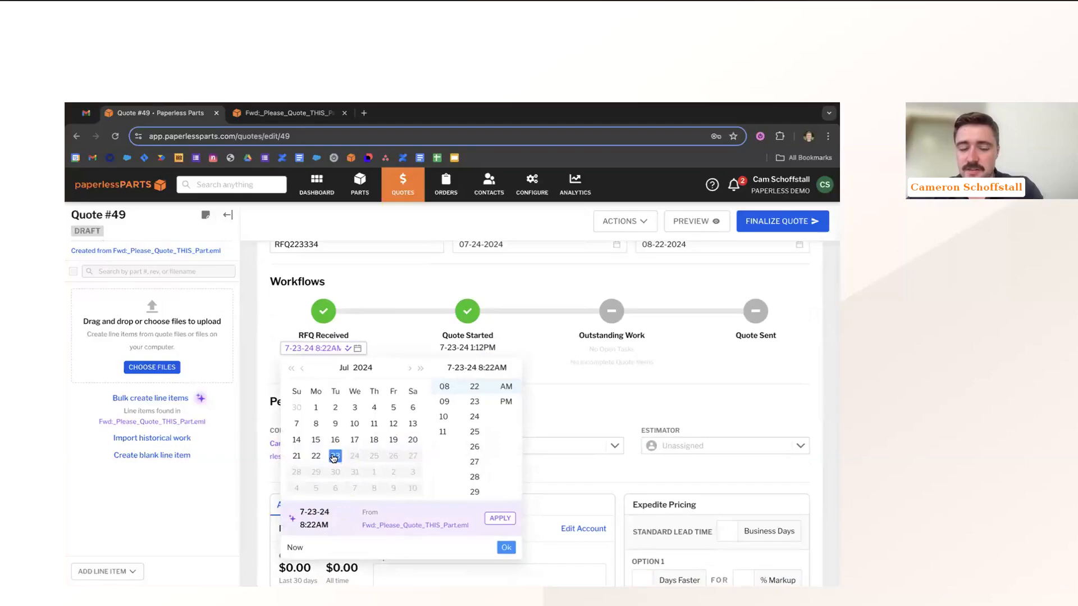
pyautogui.click(498, 518)
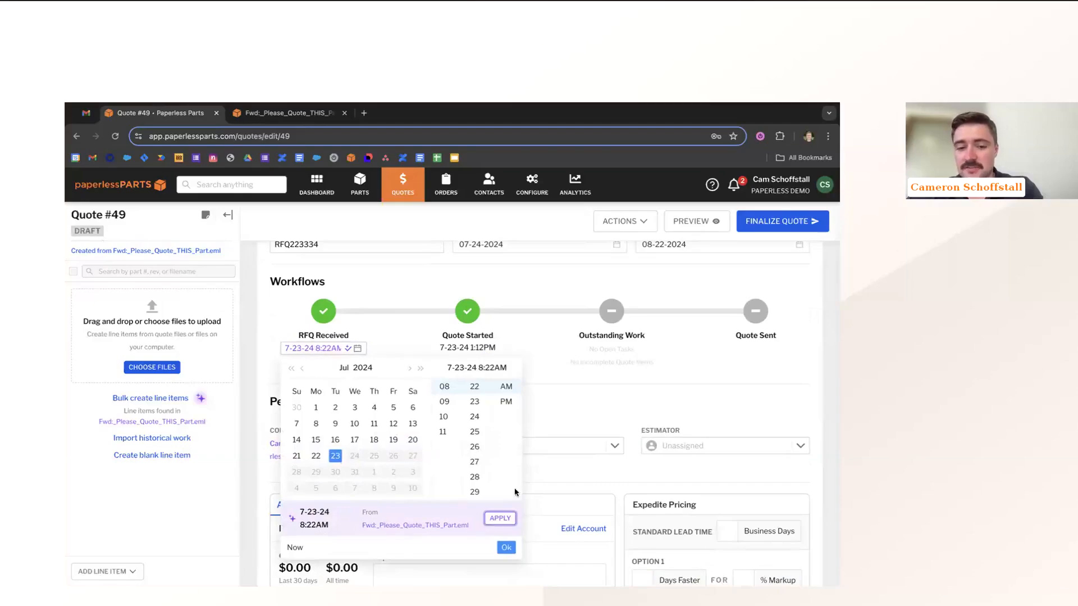
pyautogui.click(506, 547)
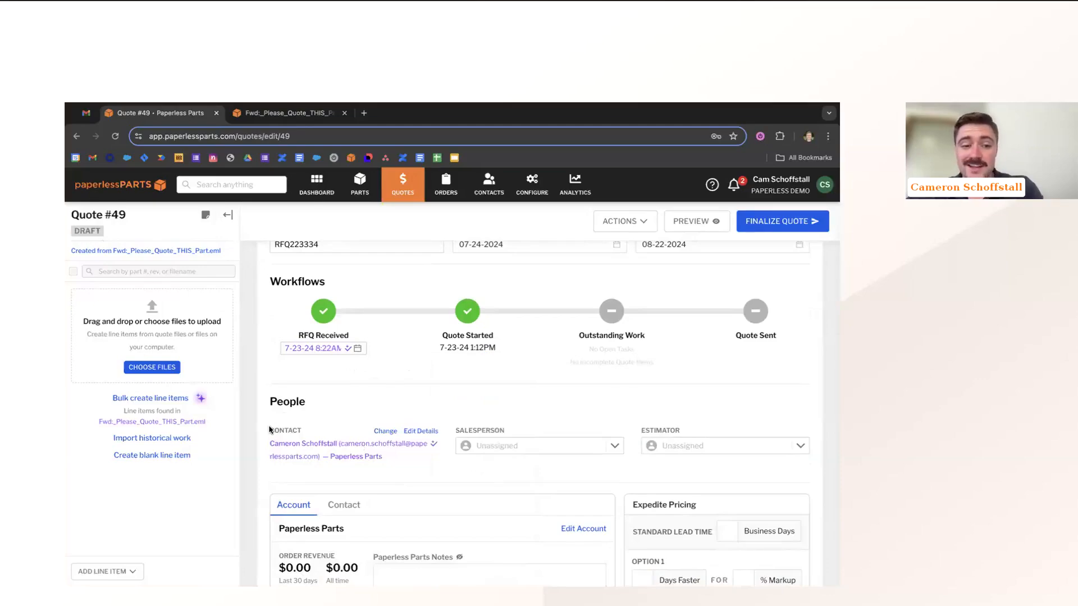
pyautogui.moveTo(270, 429); pyautogui.dragTo(394, 467)
pyautogui.click(394, 464)
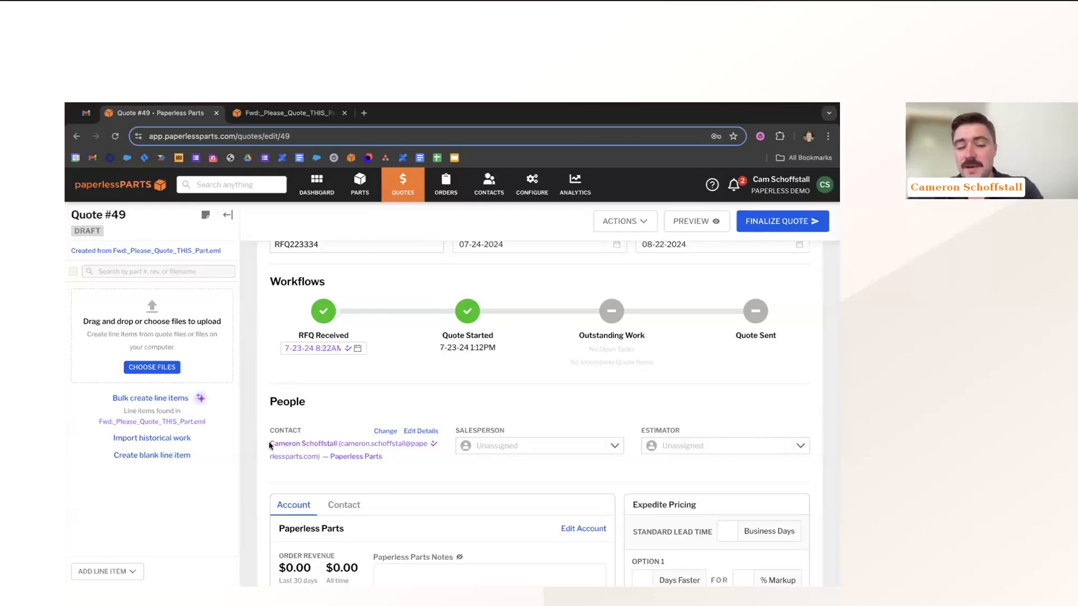
pyautogui.moveTo(269, 444); pyautogui.dragTo(411, 461)
pyautogui.click(410, 461)
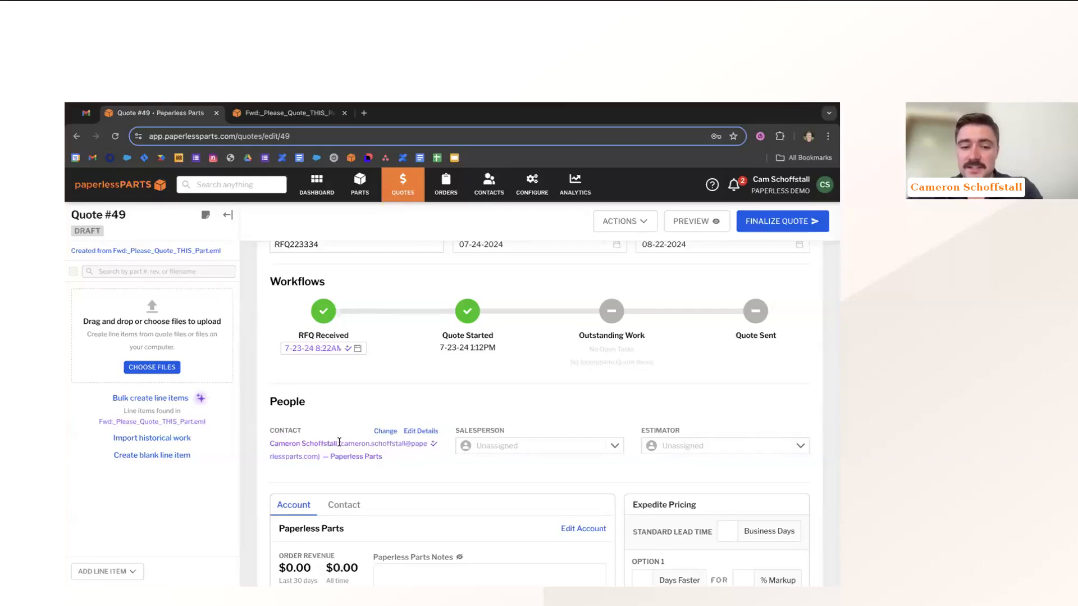
pyautogui.moveTo(340, 443); pyautogui.dragTo(317, 456)
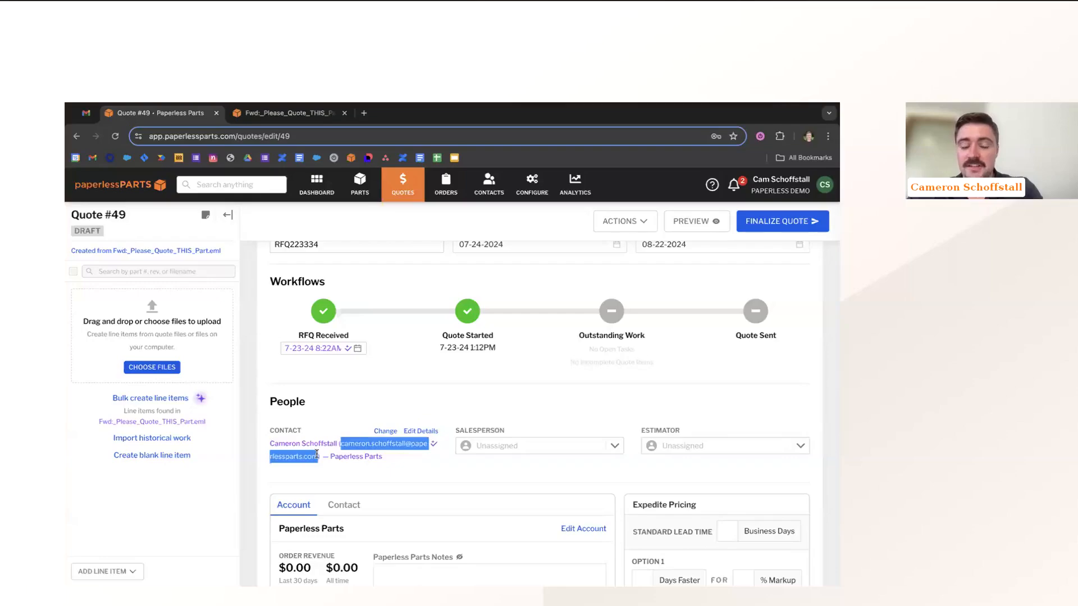
pyautogui.click(412, 460)
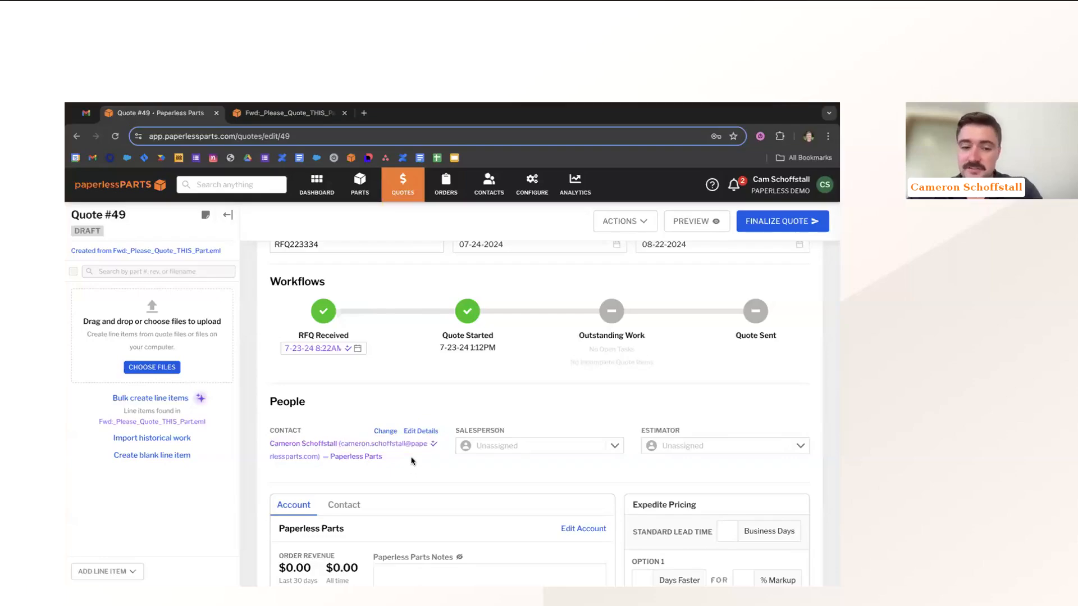
# Clear the quote's contact and select the contact suggested from the forwarded email
pyautogui.click(385, 430)
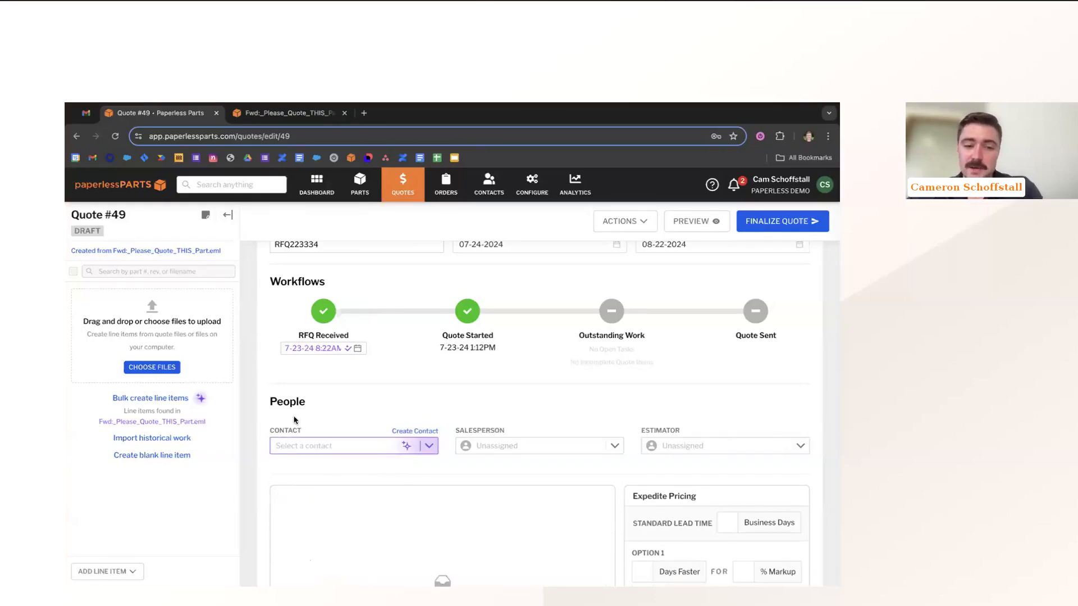
pyautogui.click(310, 444)
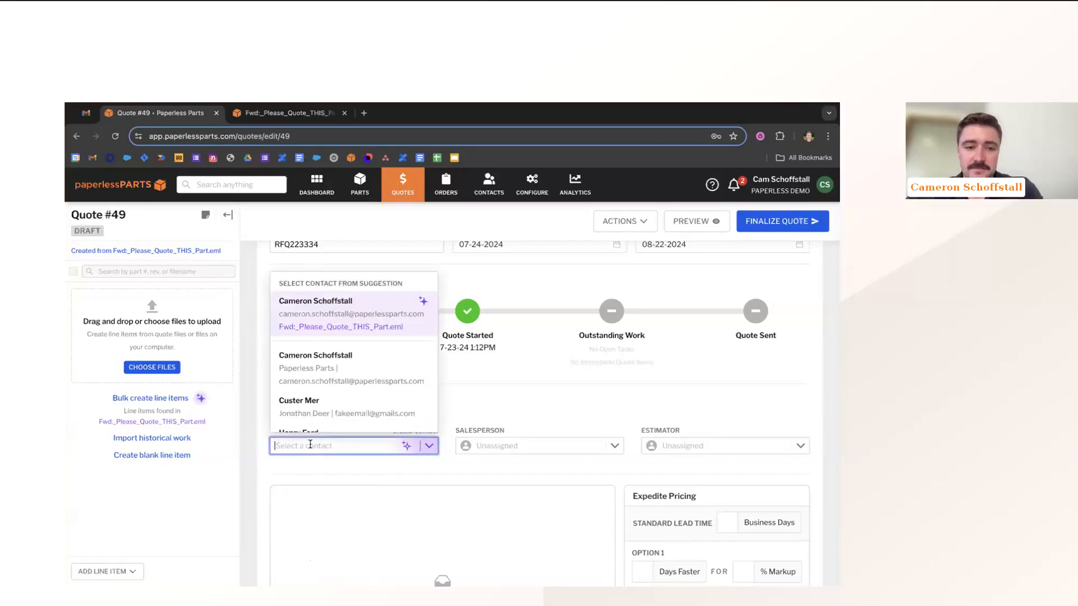
pyautogui.scroll(-1, 342, 367)
pyautogui.scroll(1, 341, 366)
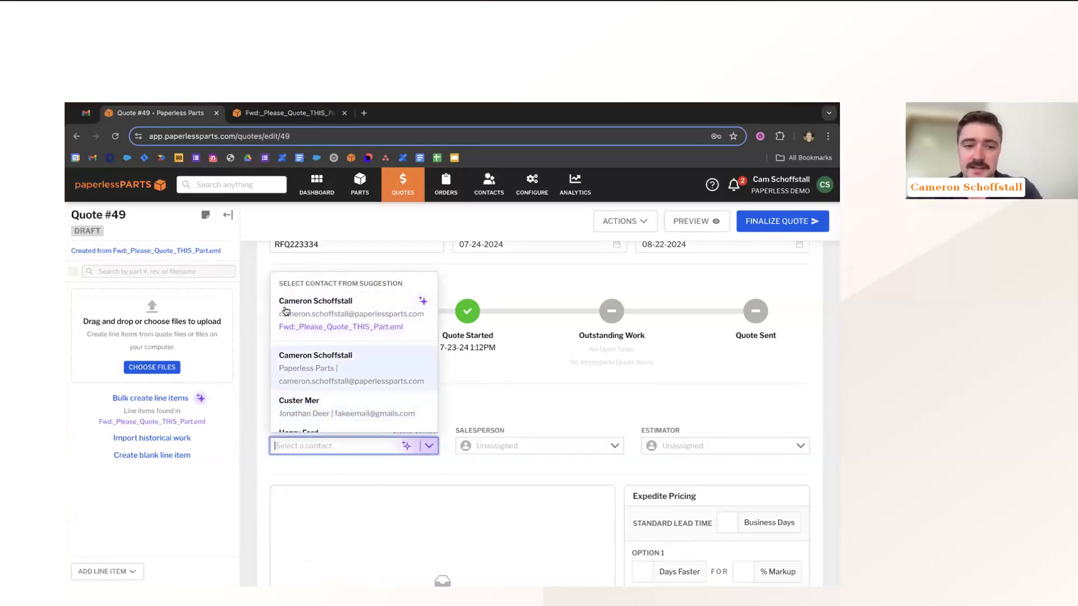
pyautogui.click(384, 305)
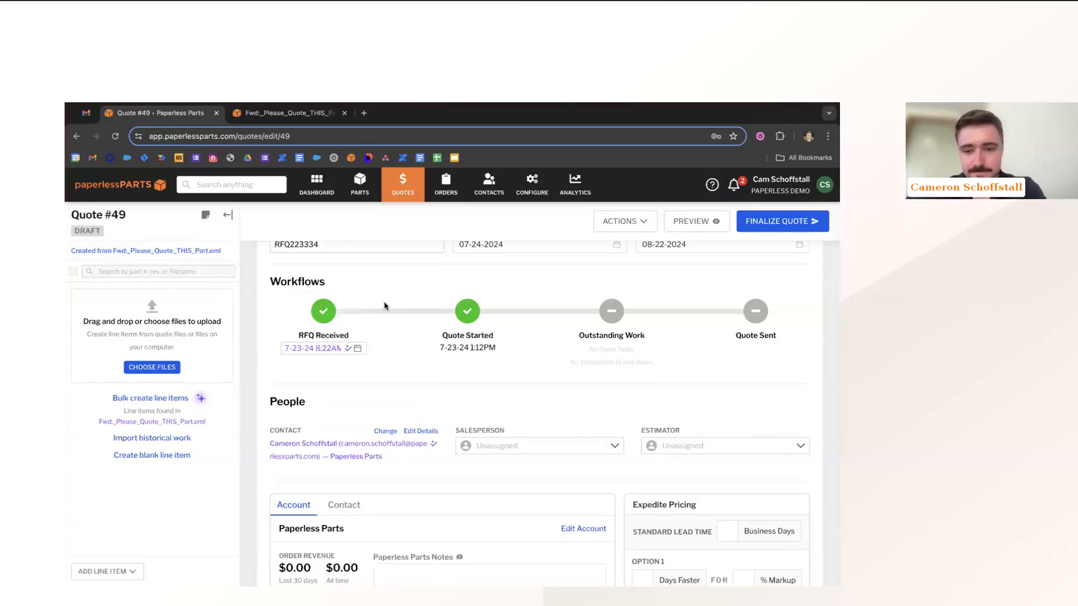
# Assign the team's sales user as the quote's salesperson
pyautogui.scroll(1, 375, 384)
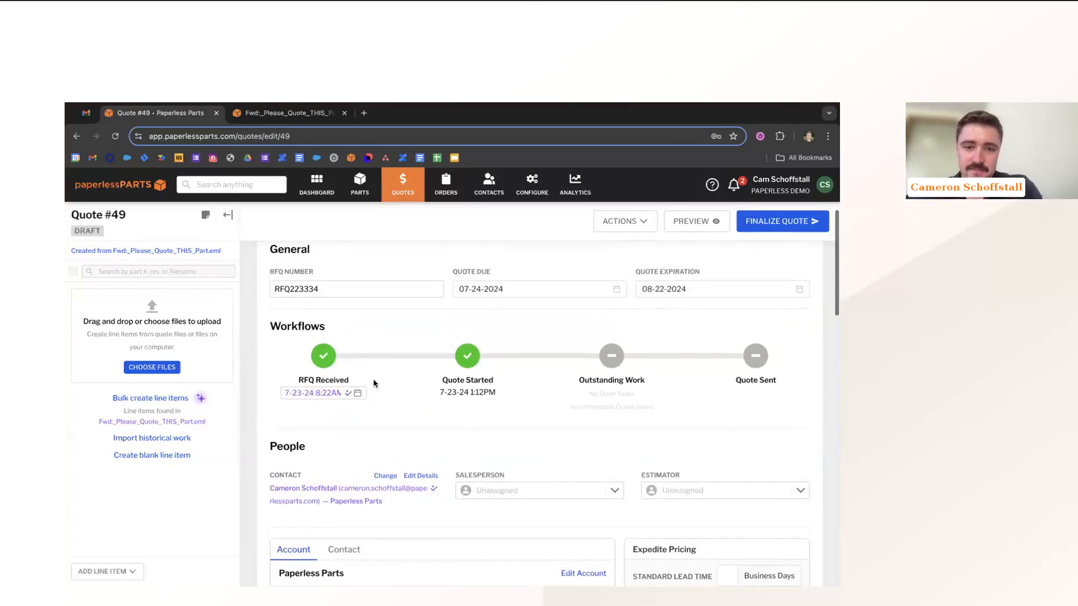
pyautogui.scroll(-1, 582, 409)
pyautogui.click(523, 445)
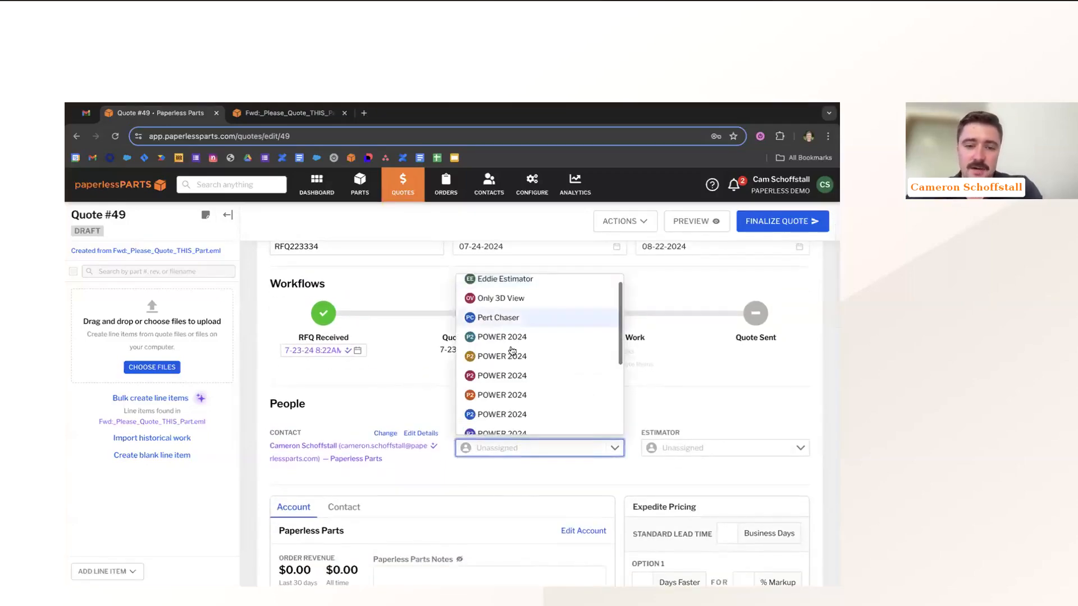
pyautogui.scroll(-3, 513, 382)
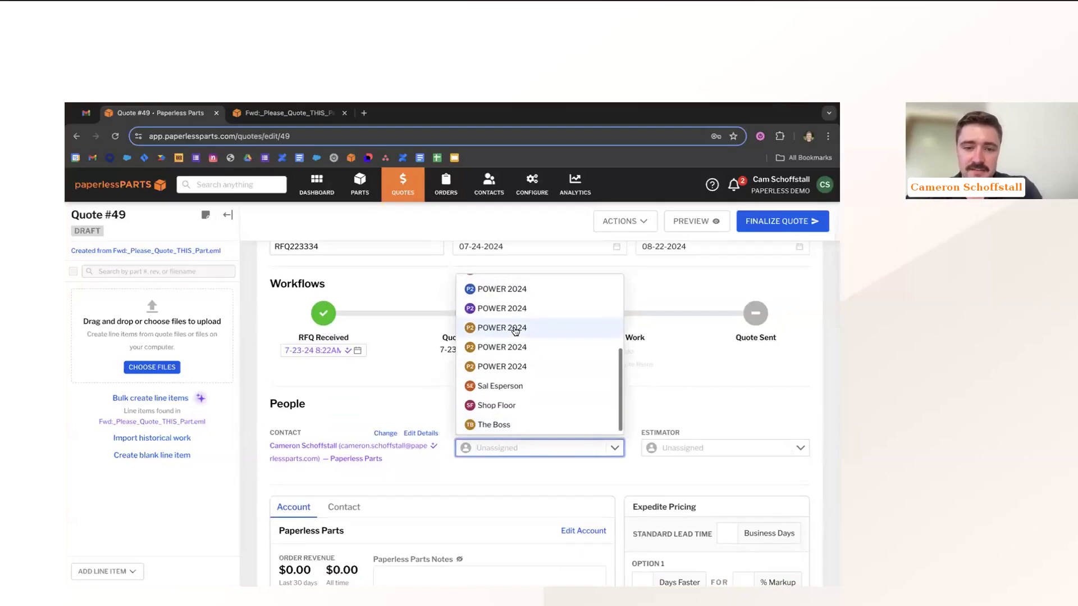
pyautogui.click(502, 384)
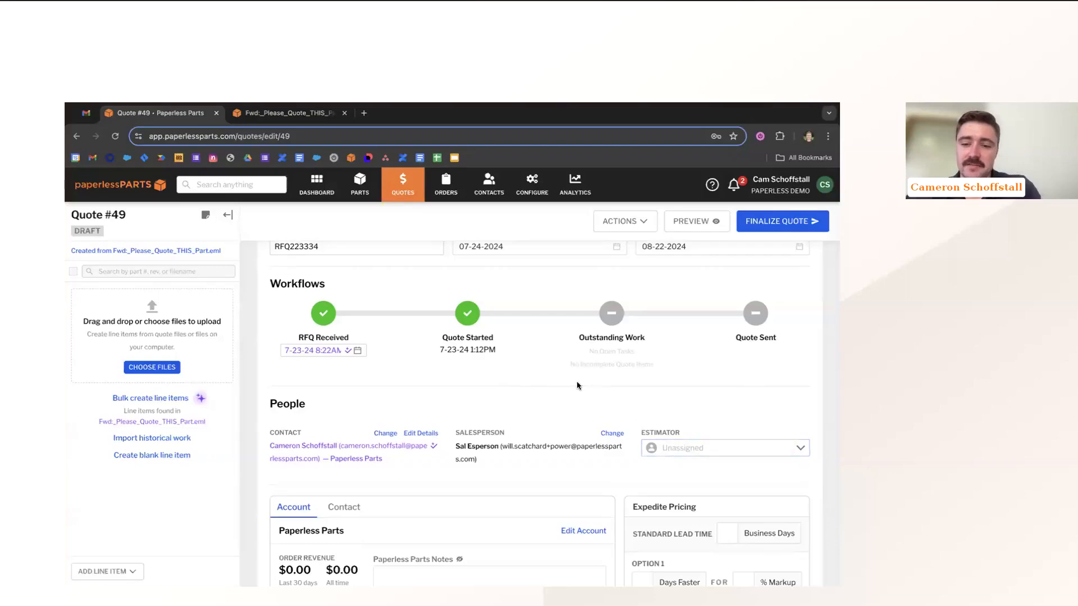
# Upload BRACKET__A.STEP and BRACKET__A.pdf to the quote files without marking either as containing ITAR
pyautogui.scroll(-8, 478, 423)
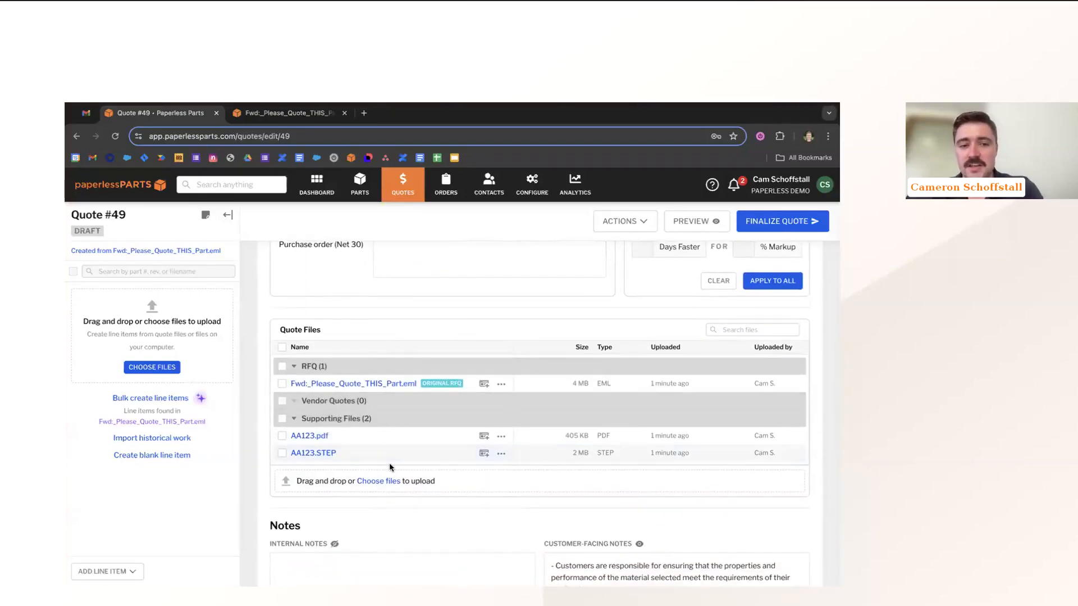
pyautogui.moveTo(276, 330); pyautogui.dragTo(351, 333)
pyautogui.click(347, 332)
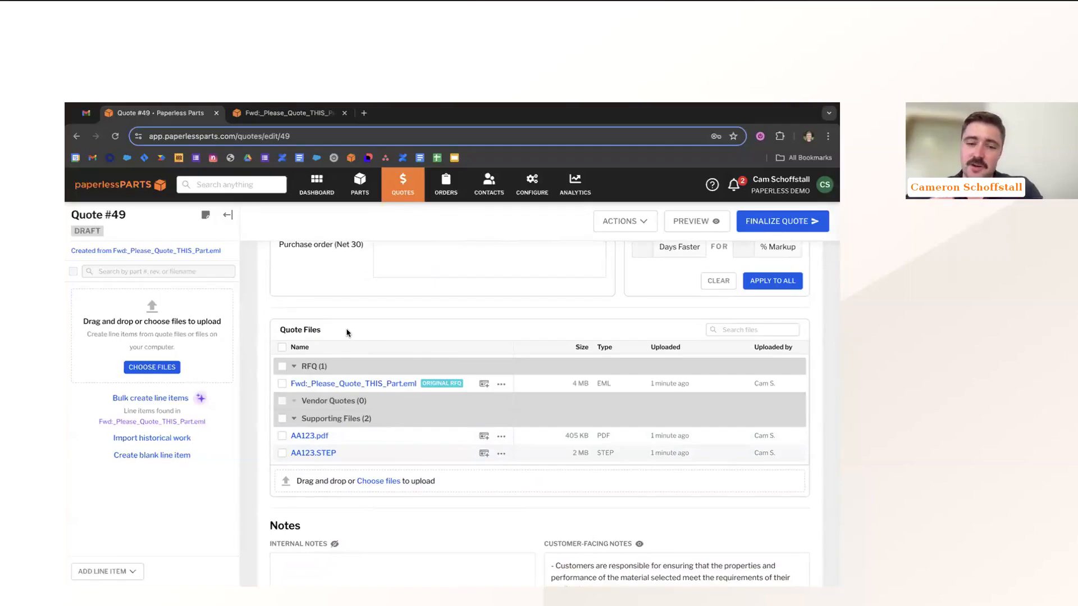
pyautogui.moveTo(71, 215); pyautogui.dragTo(124, 218)
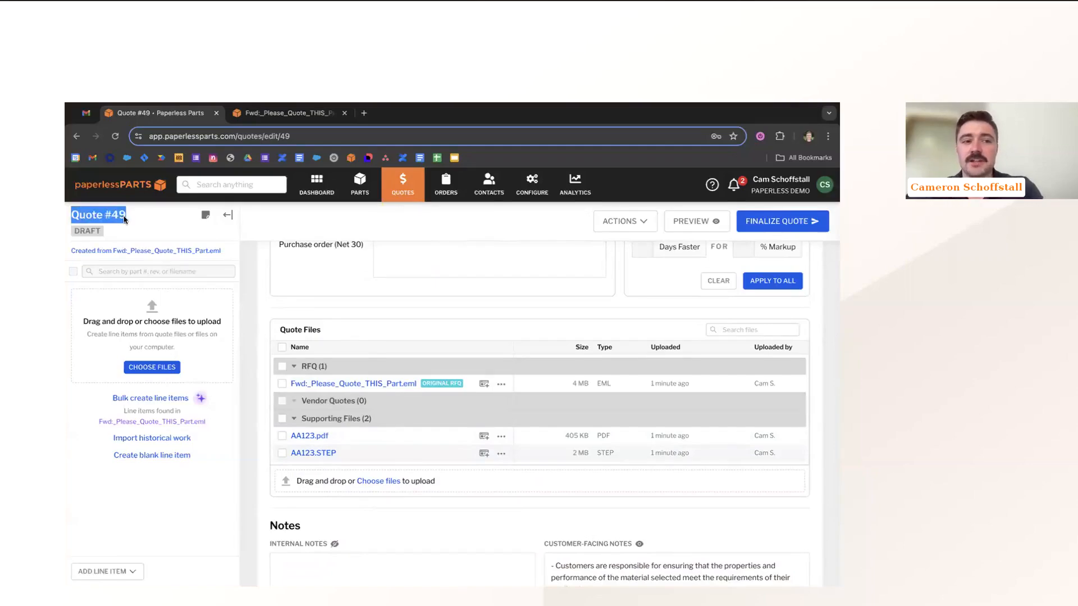
pyautogui.click(133, 218)
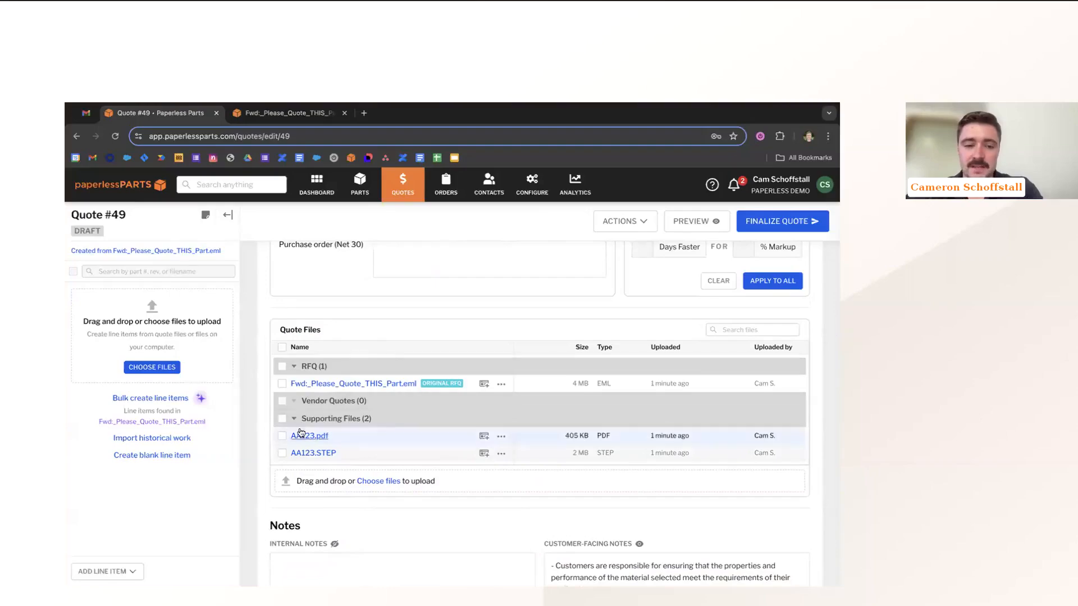
pyautogui.moveTo(297, 438)
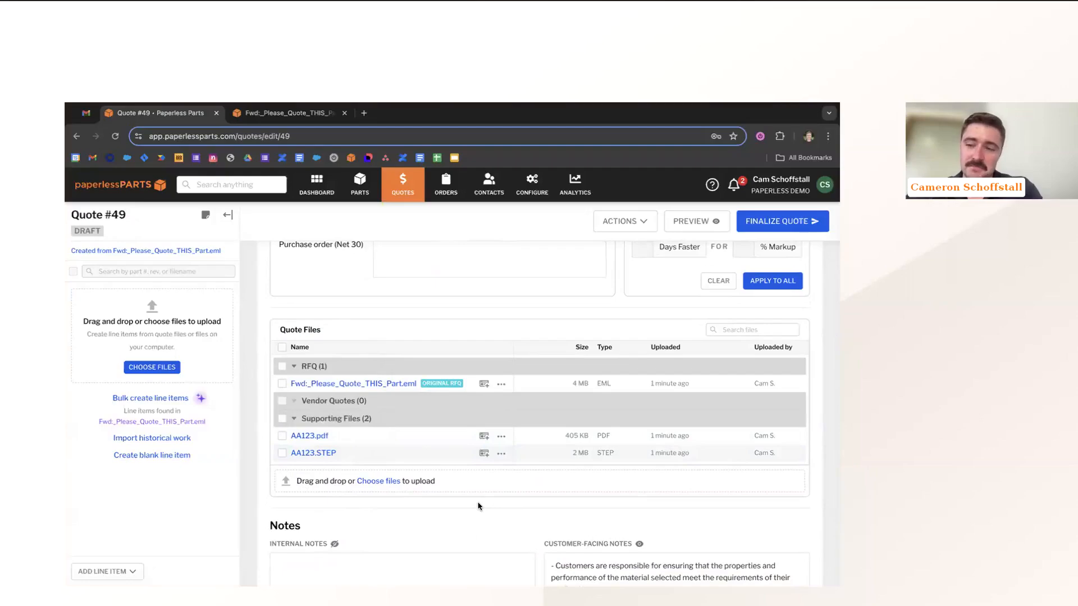
pyautogui.click(371, 482)
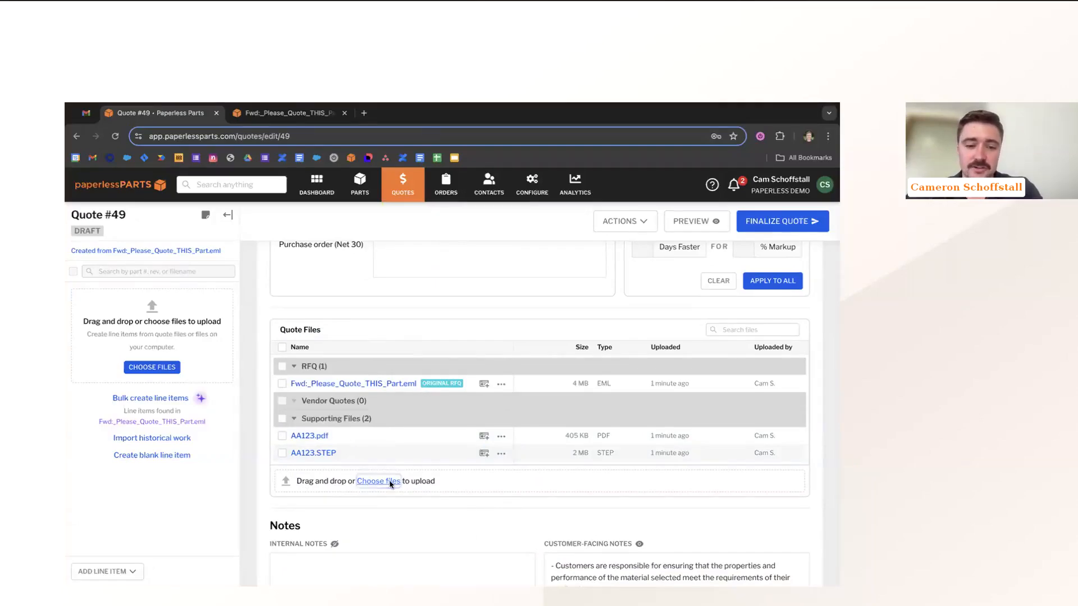
pyautogui.scroll(-2, 394, 392)
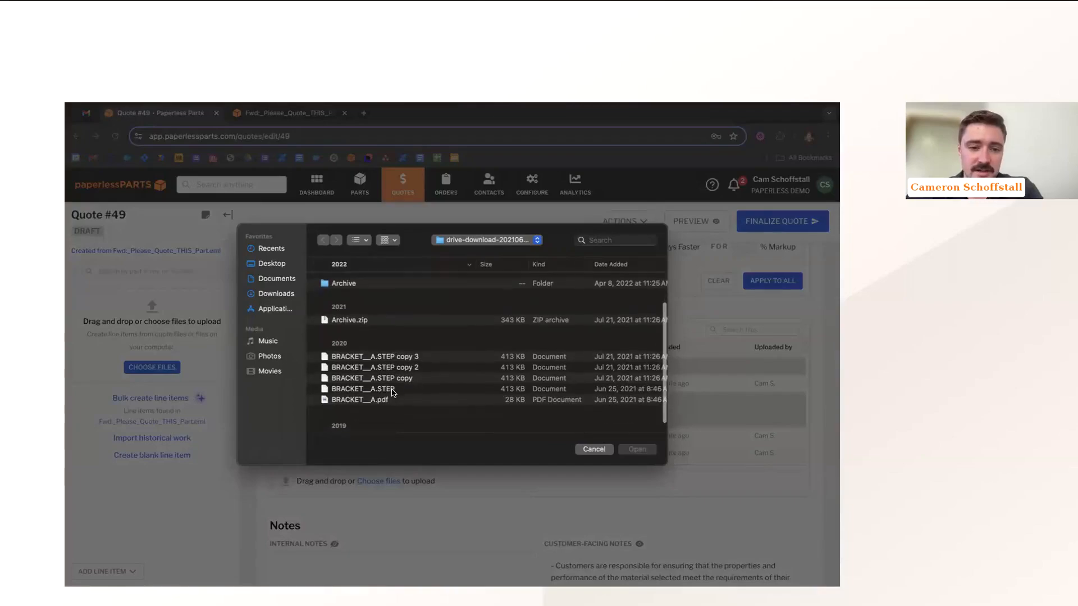
pyautogui.click(393, 388)
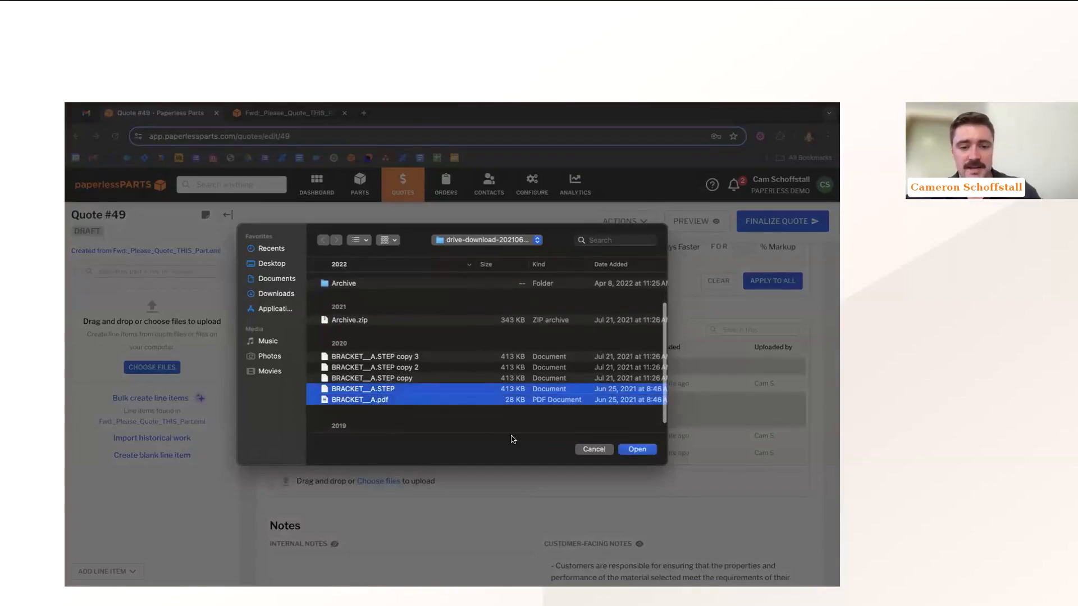
pyautogui.click(630, 449)
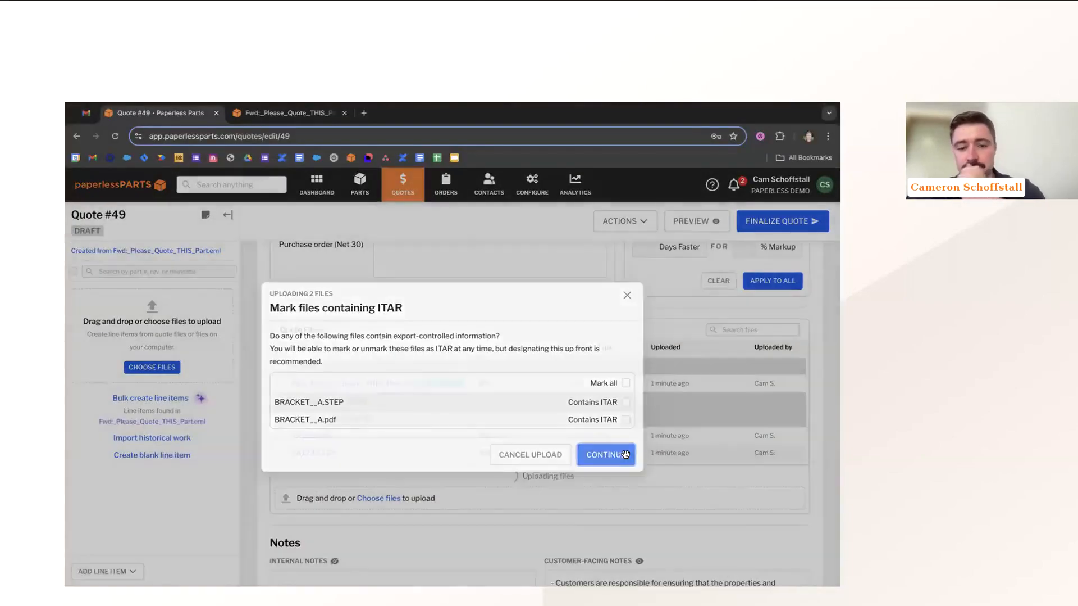
pyautogui.click(625, 453)
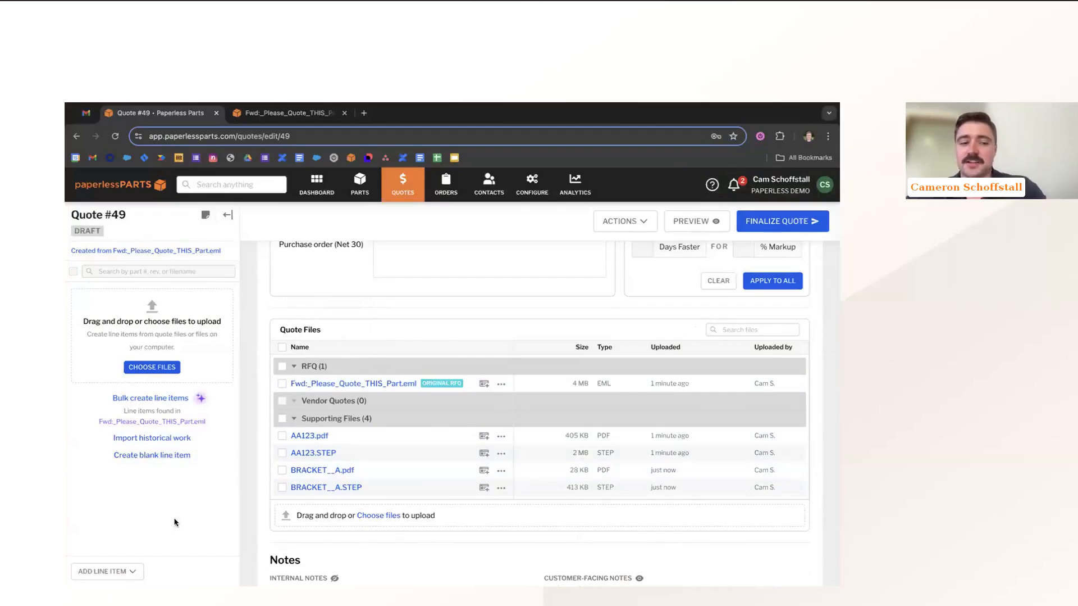
pyautogui.moveTo(322, 469); pyautogui.dragTo(176, 470)
pyautogui.moveTo(317, 439)
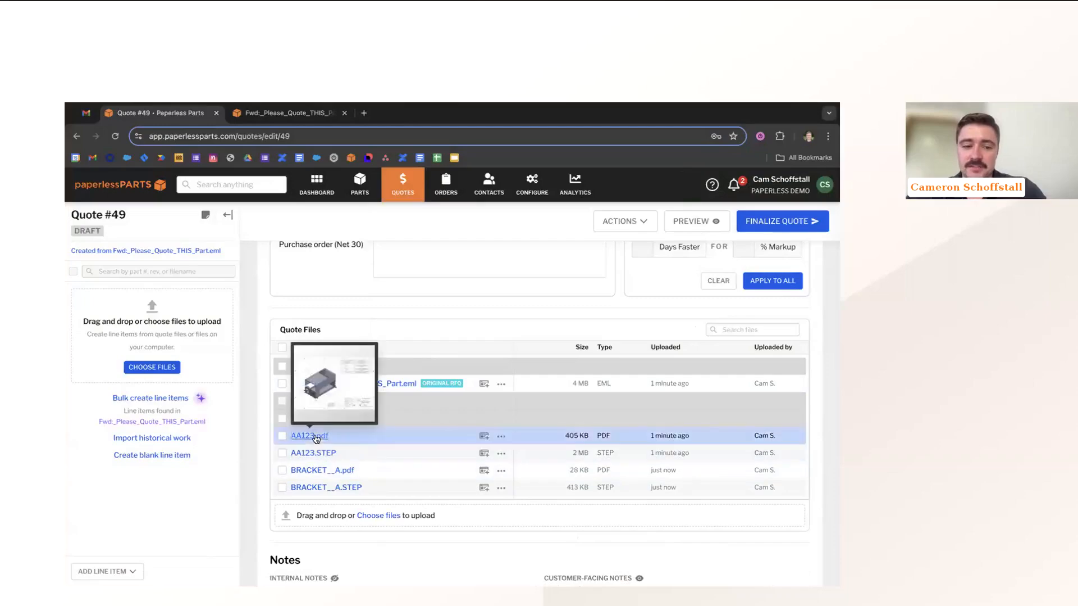
pyautogui.moveTo(316, 439); pyautogui.dragTo(184, 438)
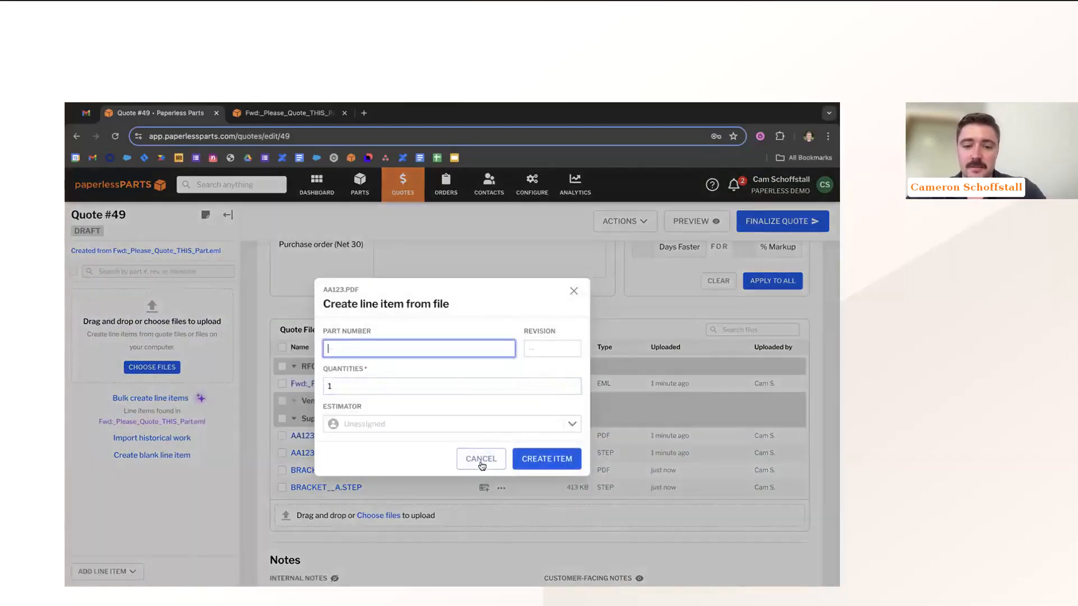
pyautogui.click(482, 458)
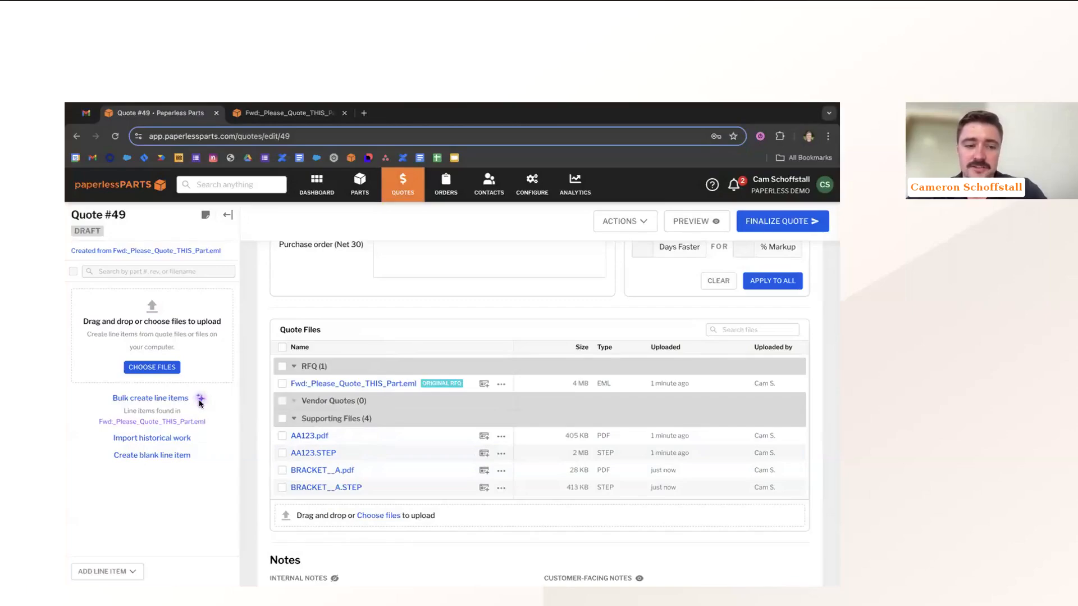
# Start bulk line item creation from the RFQ email data and set the revision of part AA123 to A
pyautogui.click(122, 398)
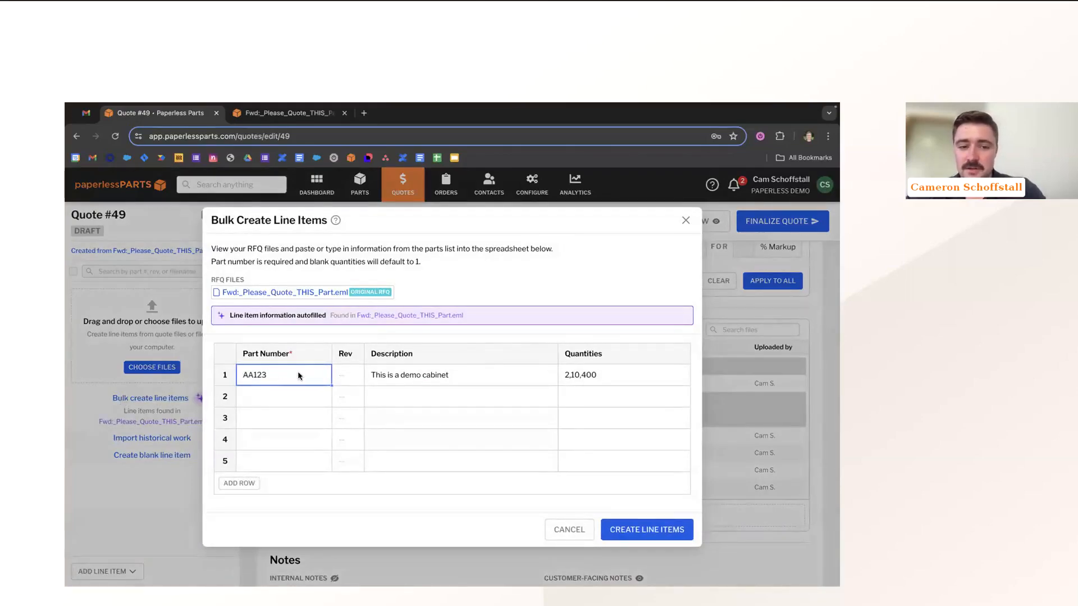
pyautogui.click(409, 377)
pyautogui.click(596, 380)
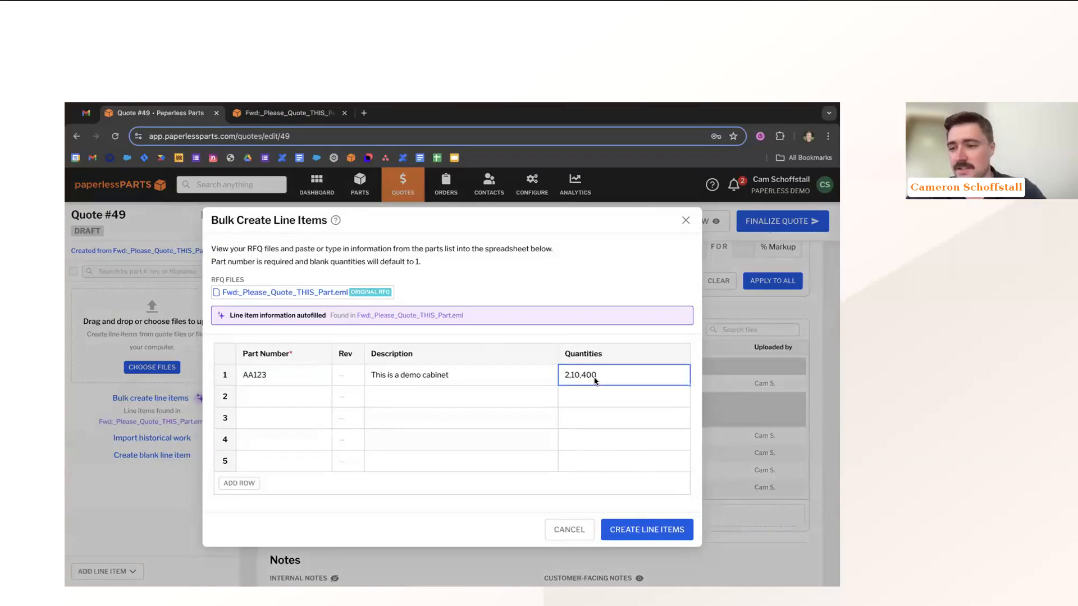
pyautogui.click(340, 376)
pyautogui.click(378, 396)
# Add a second row for part BRACKET, revision A, description "this is a bracket", quantities 5,7, and create the line items
pyautogui.click(261, 397)
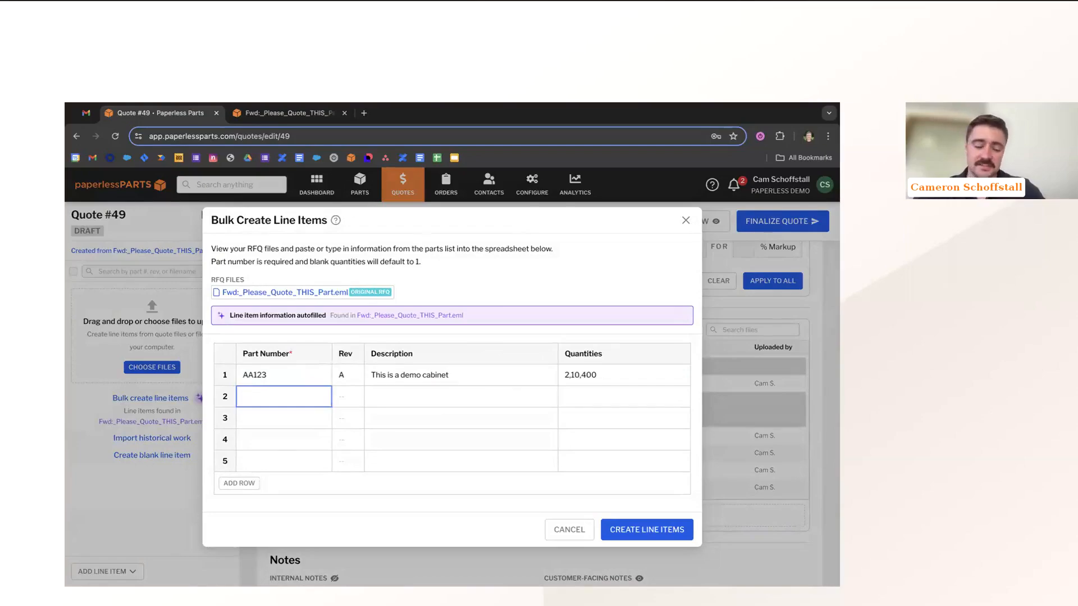
pyautogui.write('BRACKET')
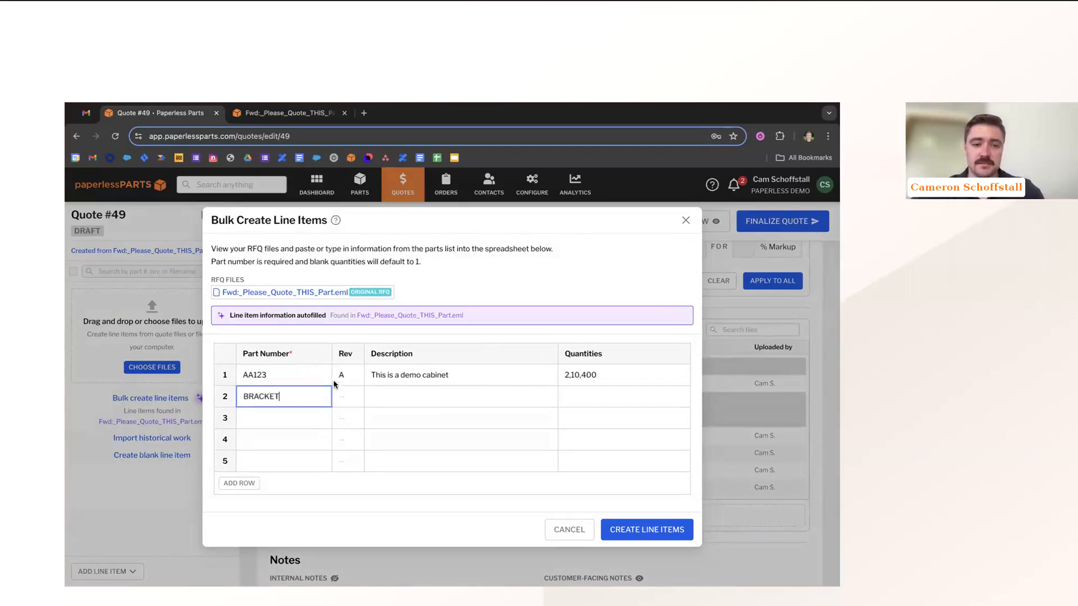
pyautogui.click(340, 395)
pyautogui.write('A')
pyautogui.click(422, 400)
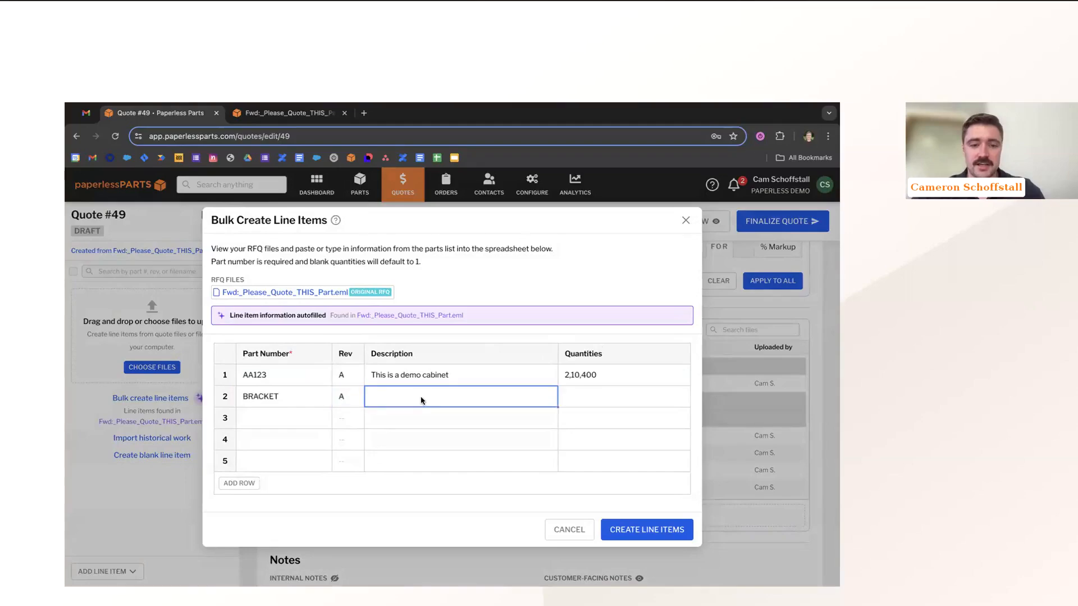
pyautogui.write('this is a bracket')
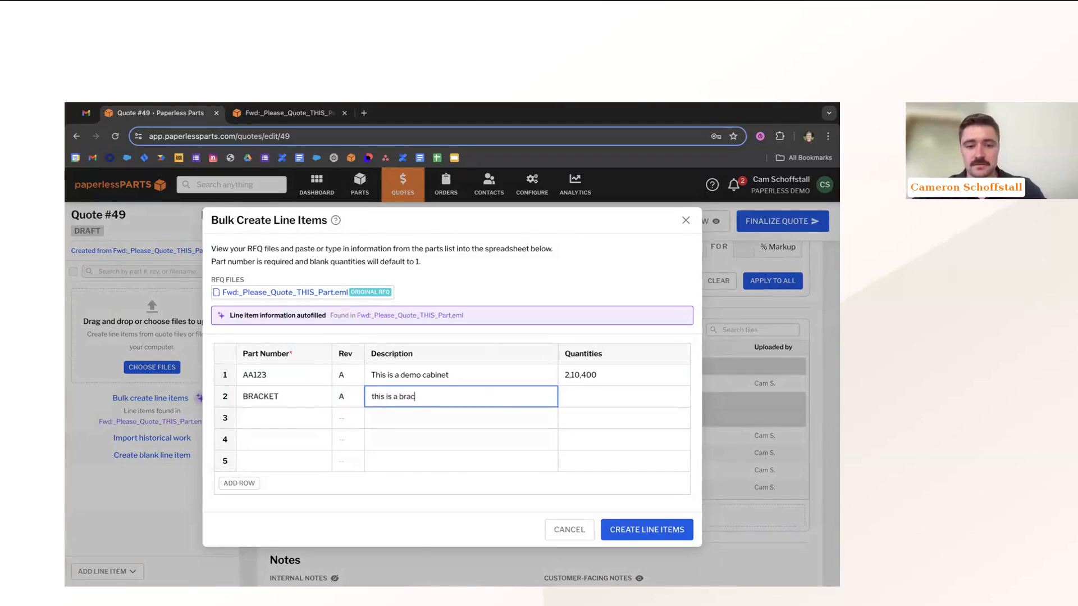
pyautogui.click(607, 397)
pyautogui.write('5,7')
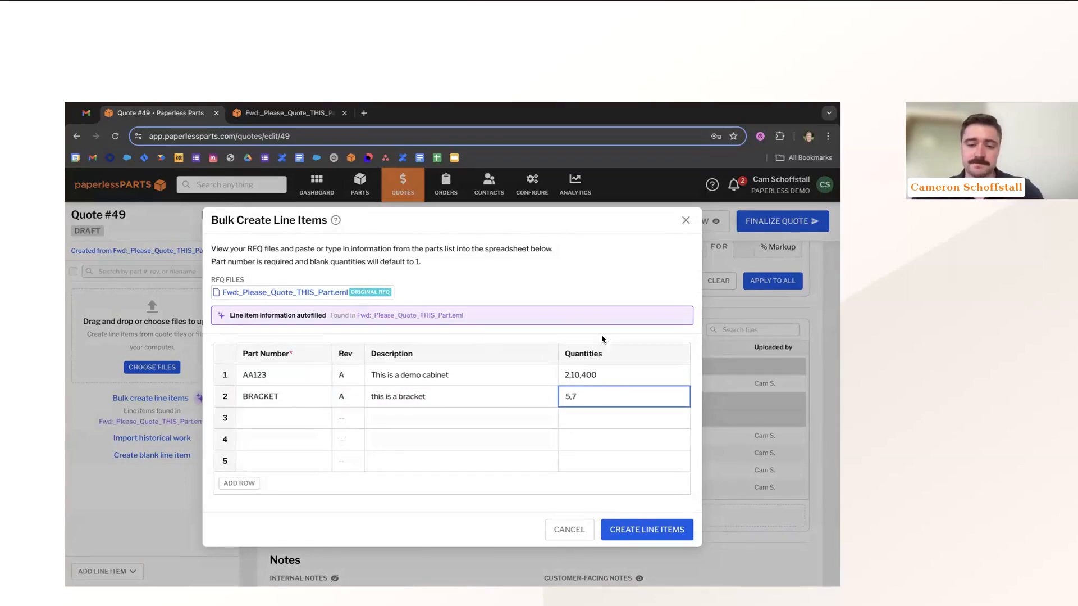
pyautogui.click(524, 438)
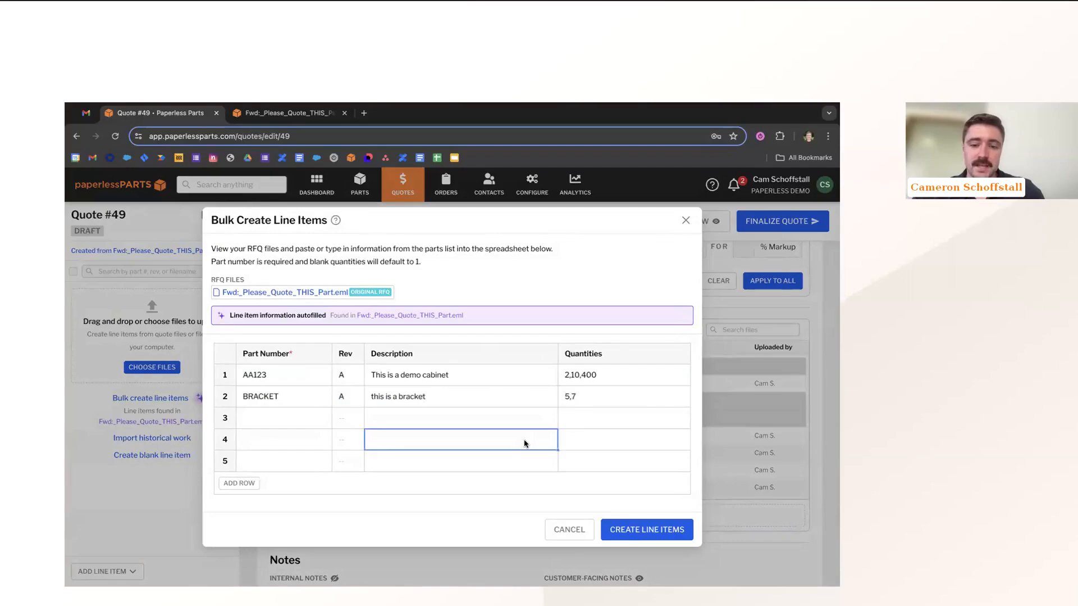
pyautogui.click(651, 528)
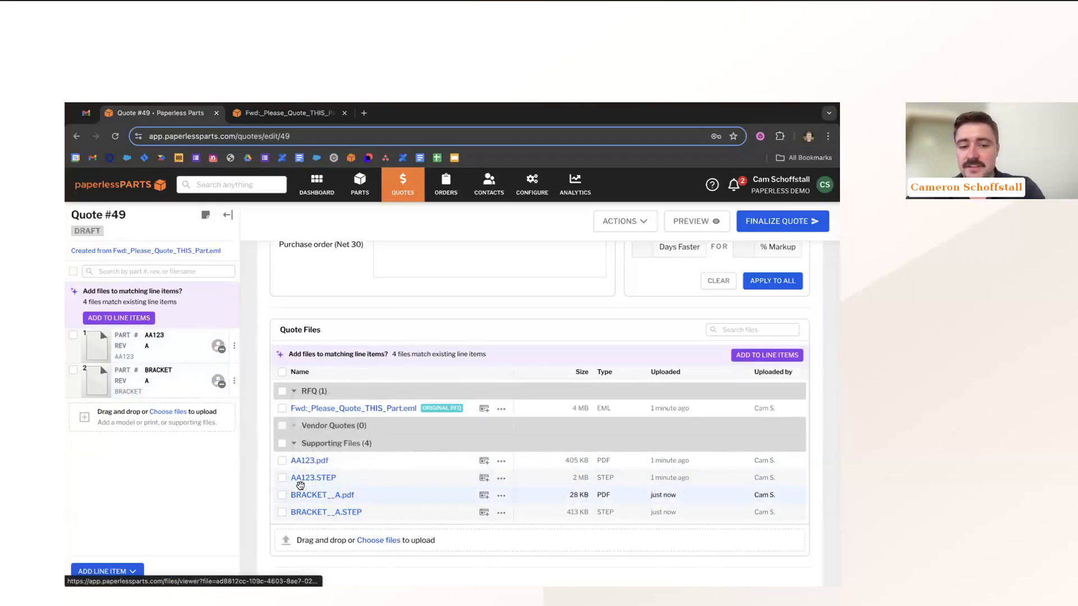
# Add the AA123 and BRACKET supporting files to their matching line items
pyautogui.moveTo(314, 477); pyautogui.dragTo(231, 488)
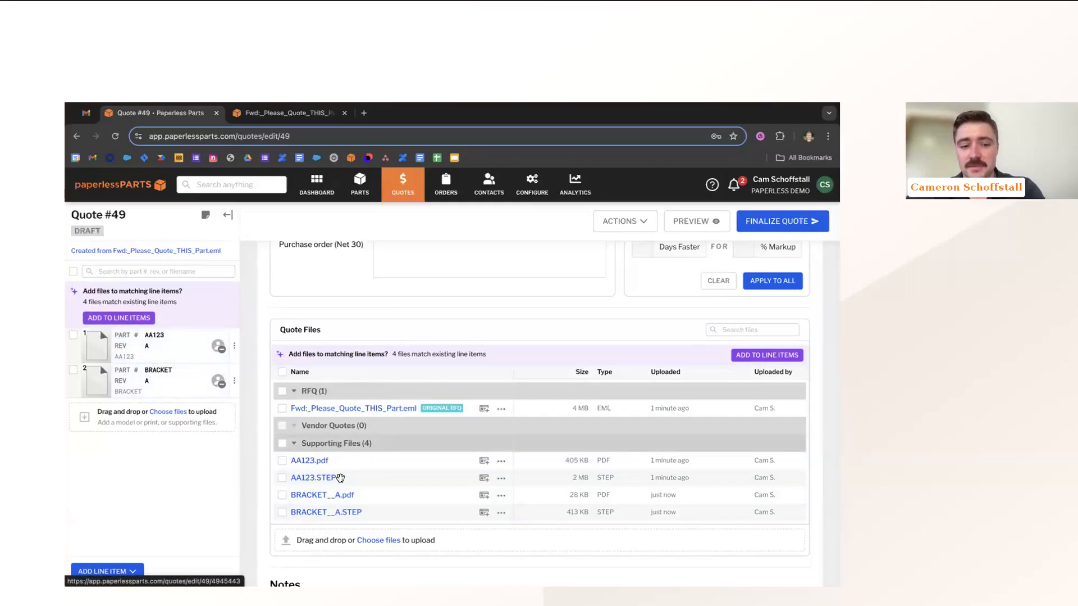
pyautogui.moveTo(302, 464)
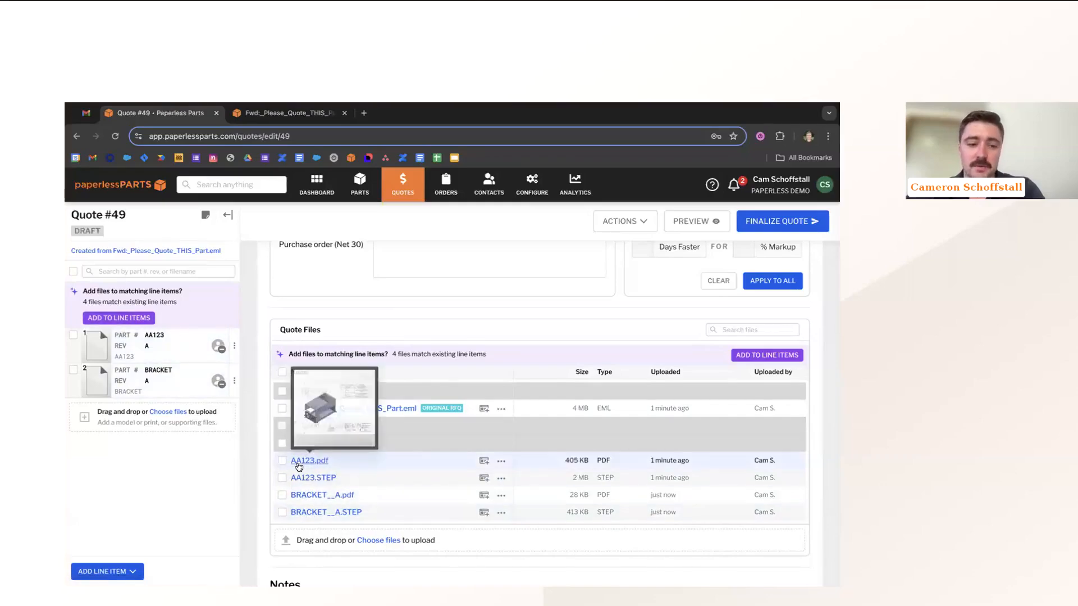
pyautogui.click(140, 319)
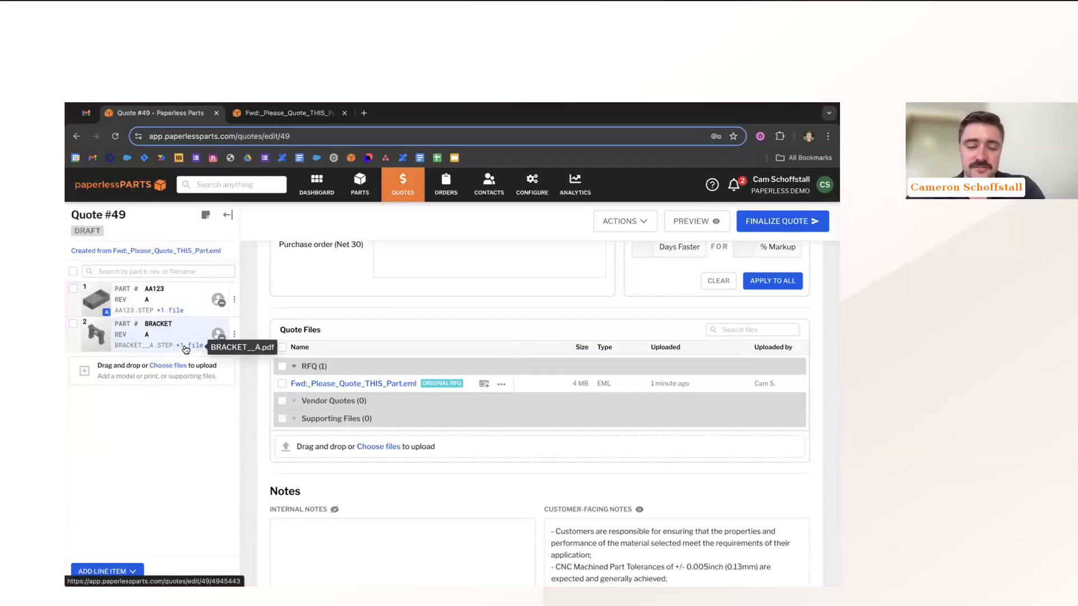
# Clear the part number and revision of the second line item, BRACKET
pyautogui.scroll(-1, 387, 415)
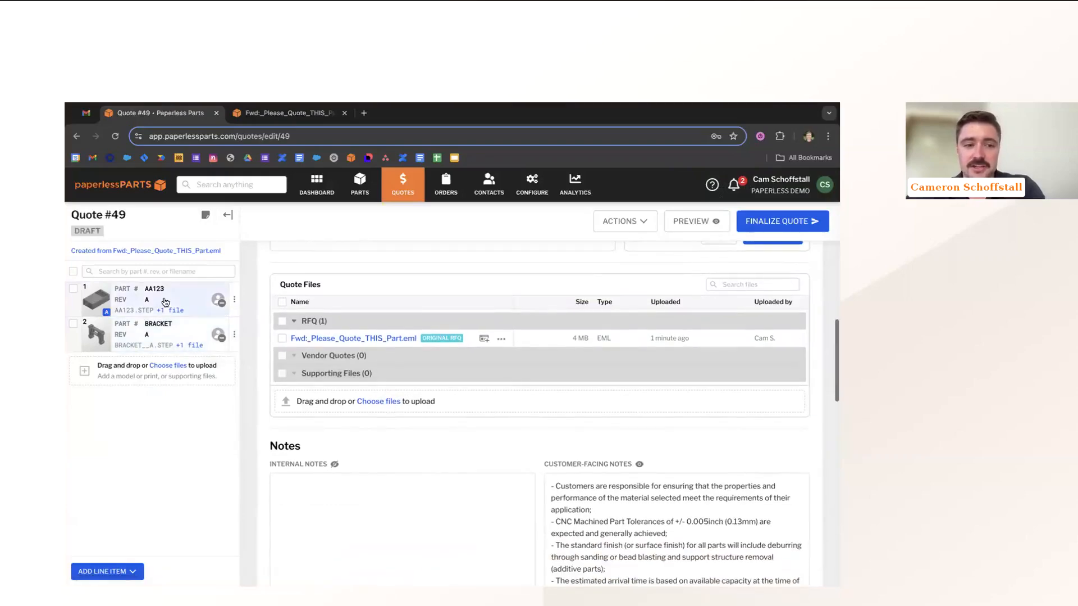
pyautogui.scroll(-7, 411, 345)
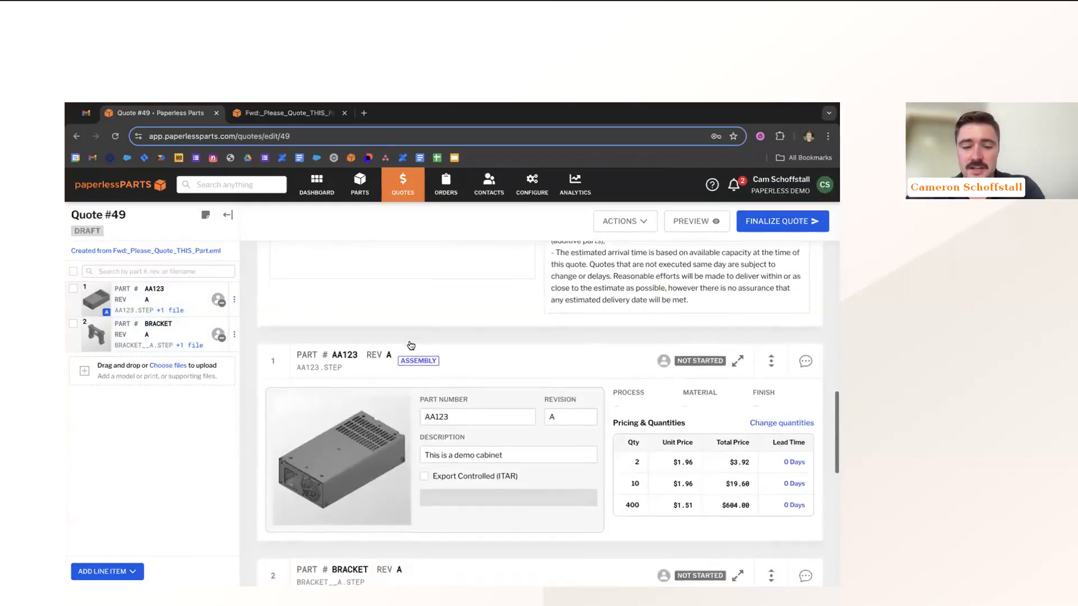
pyautogui.scroll(-2, 411, 345)
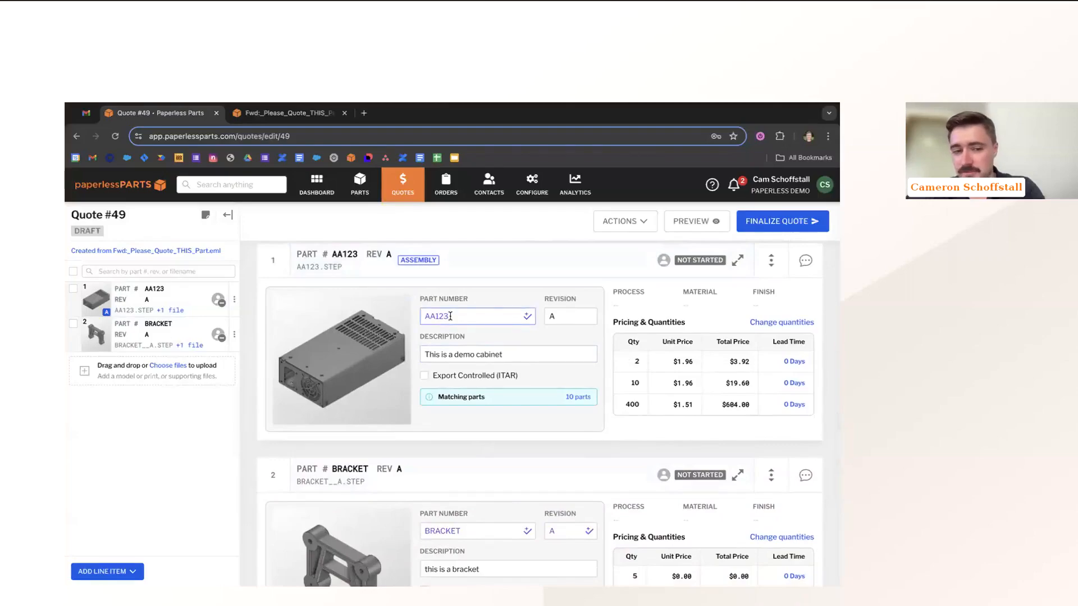
pyautogui.scroll(-2, 449, 315)
pyautogui.scroll(-1, 478, 432)
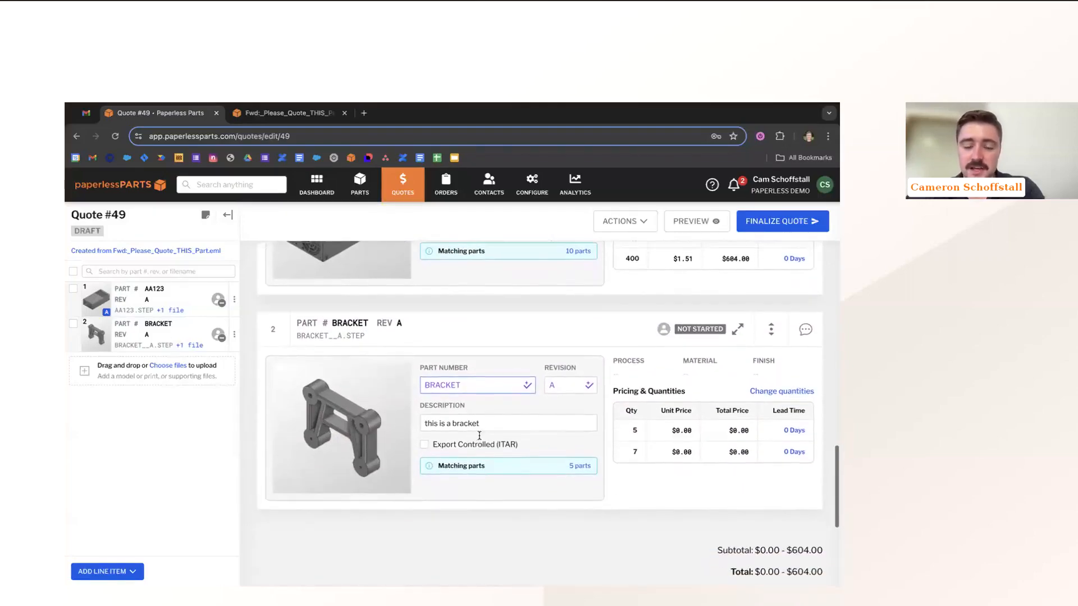
pyautogui.click(469, 385)
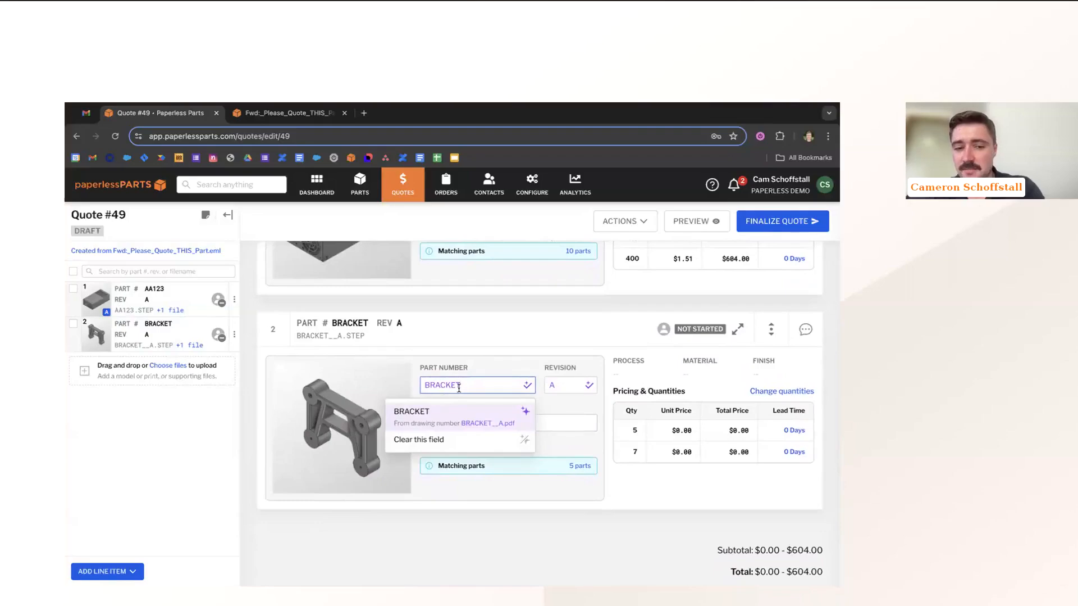
pyautogui.click(469, 440)
pyautogui.click(568, 384)
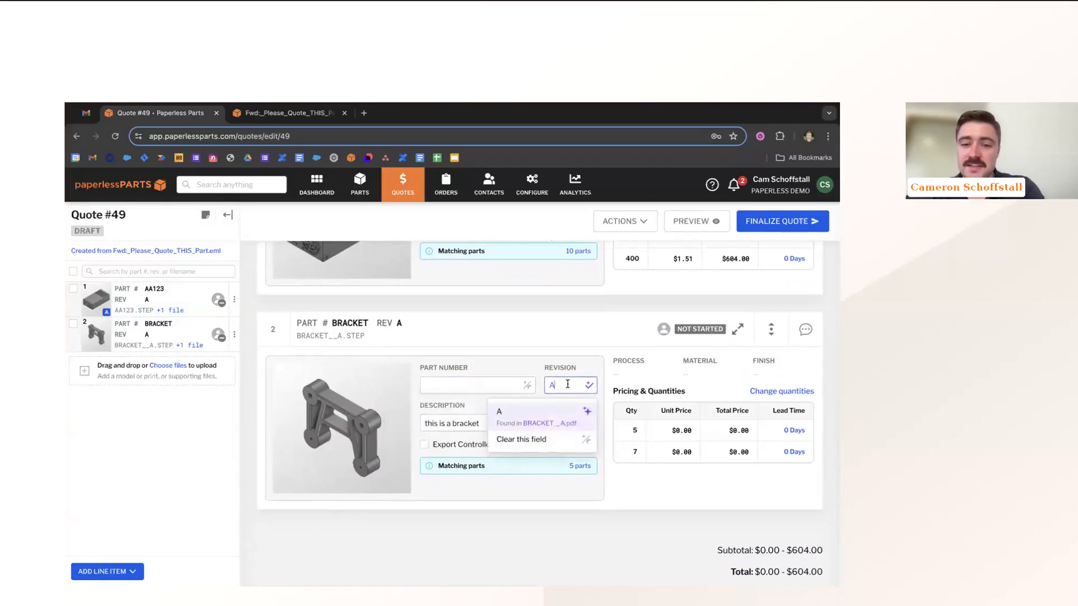
pyautogui.click(557, 439)
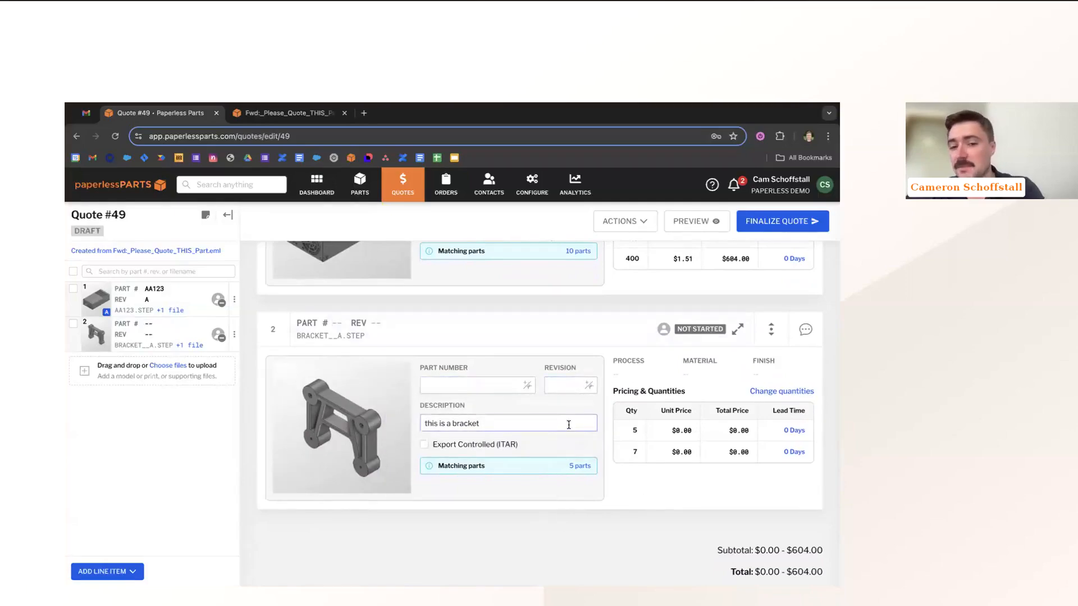
# Fill the second line item's part number with BRACKET and its revision with A from the suggestions found in BRACKET__A.pdf
pyautogui.click(469, 390)
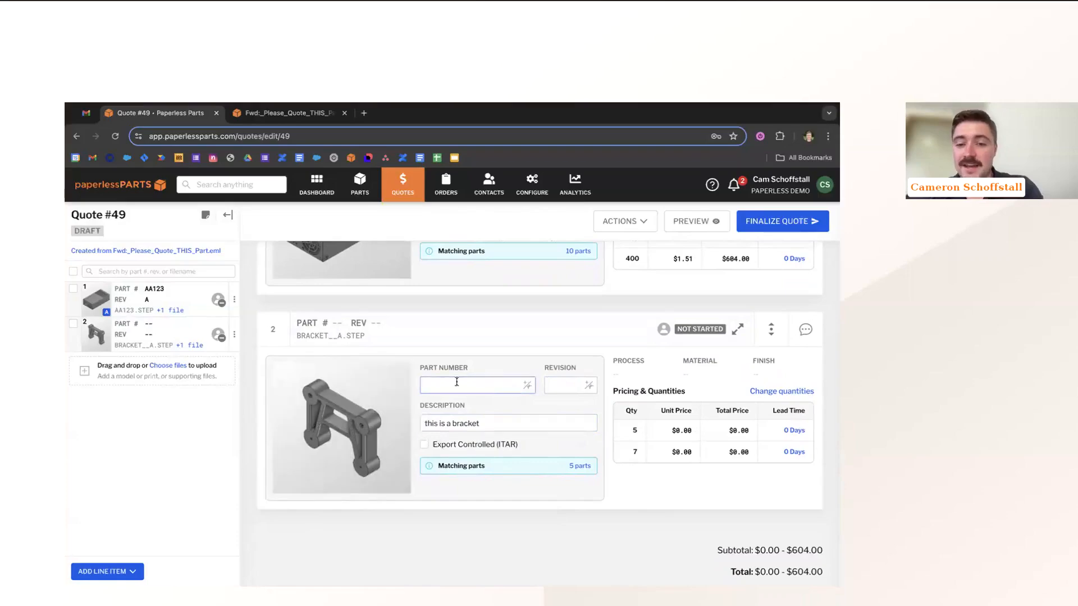
pyautogui.click(485, 384)
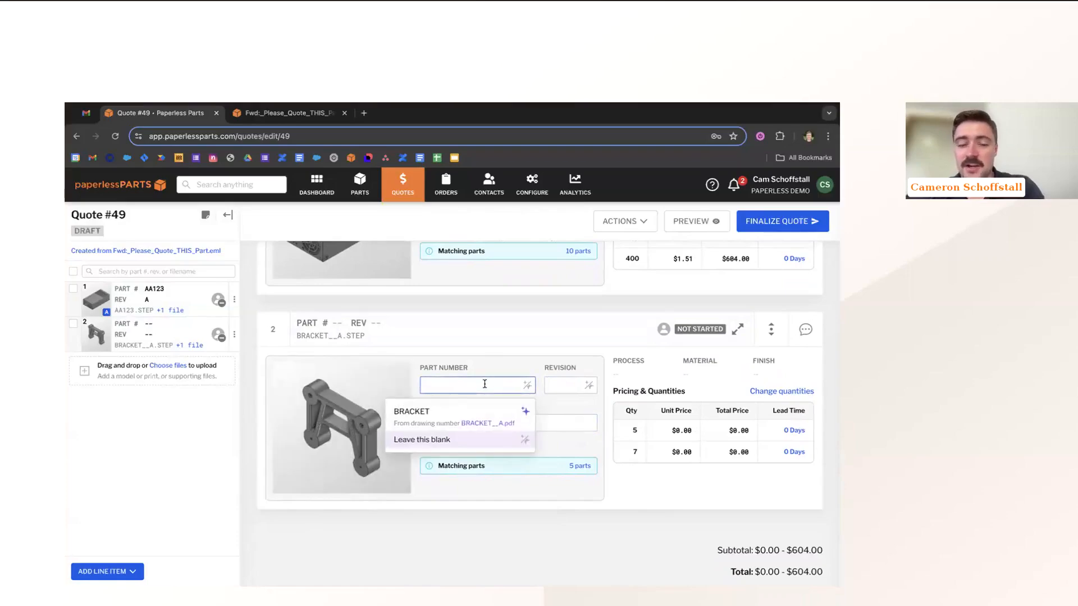
pyautogui.click(436, 415)
pyautogui.click(564, 385)
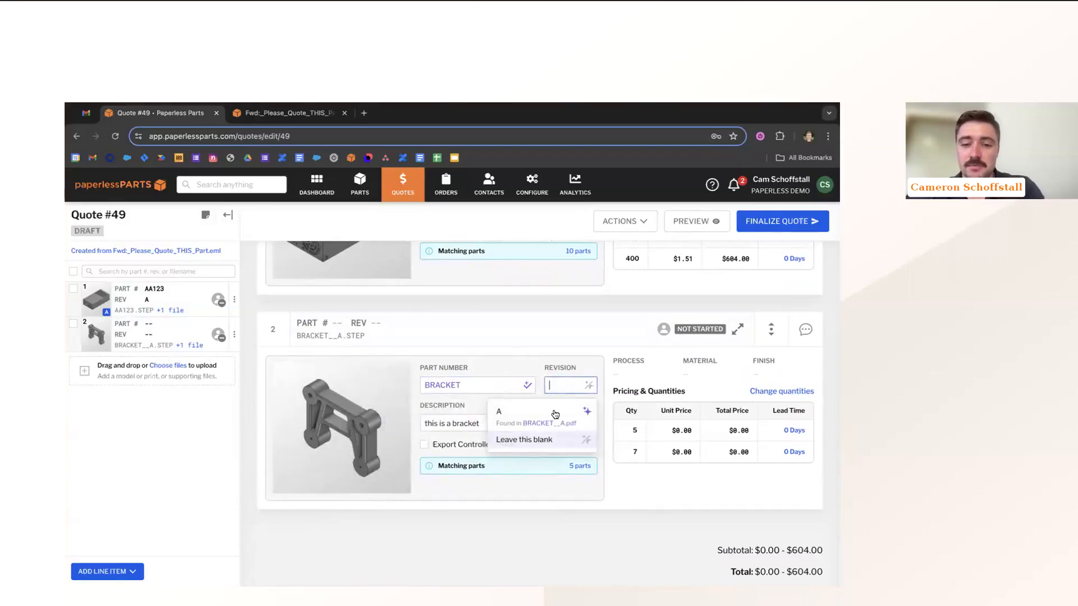
pyautogui.click(522, 413)
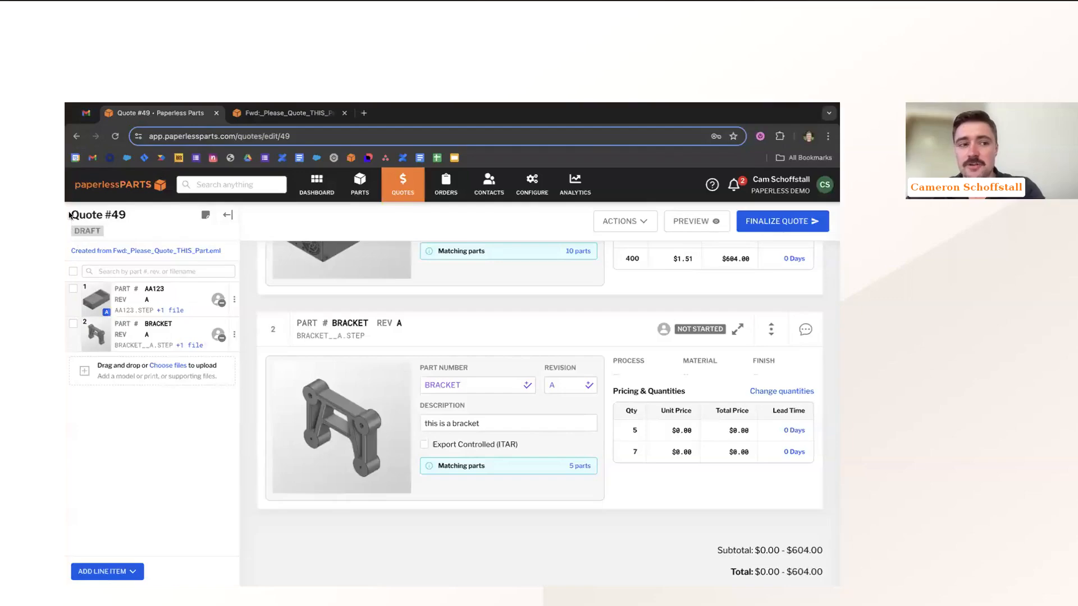
pyautogui.moveTo(69, 215); pyautogui.dragTo(129, 216)
pyautogui.click(337, 302)
pyautogui.click(86, 267)
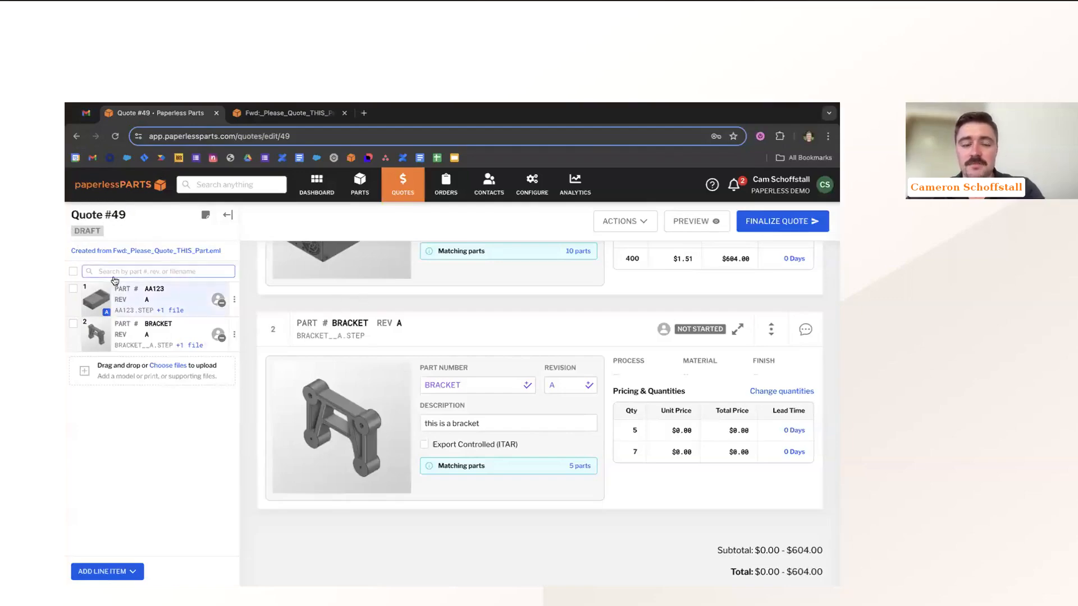
# Assign the demo estimator to the quote and to all of its unassigned line items
pyautogui.scroll(2, 534, 358)
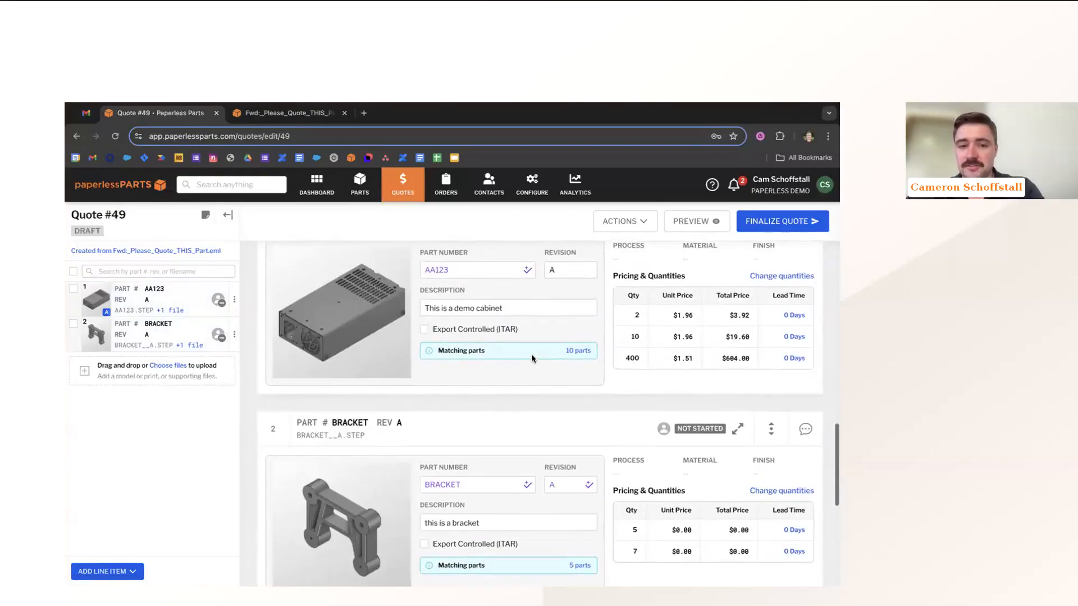
pyautogui.scroll(8, 534, 357)
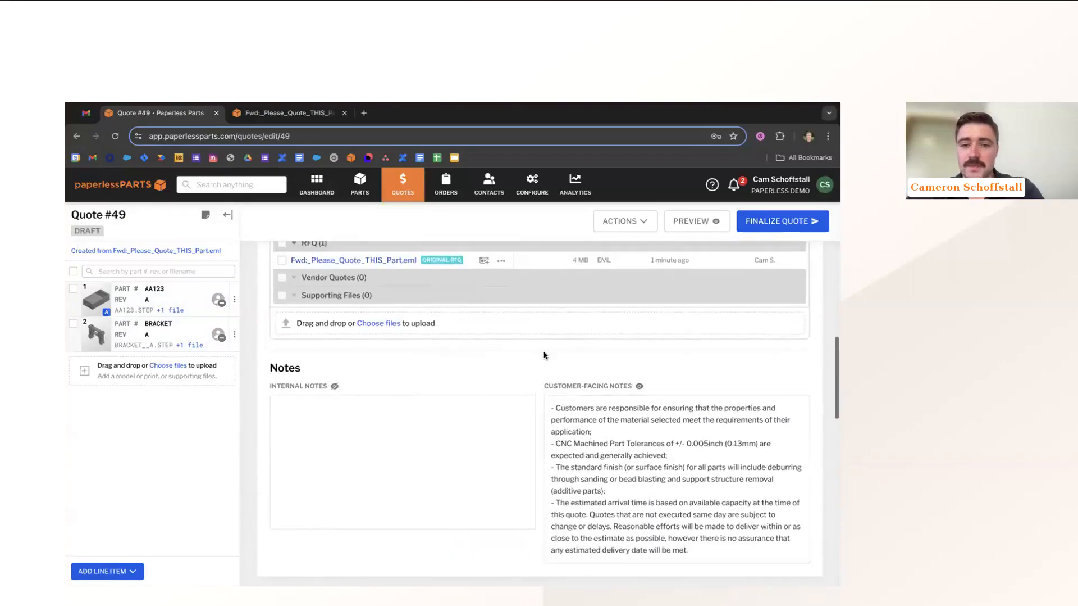
pyautogui.scroll(3, 543, 355)
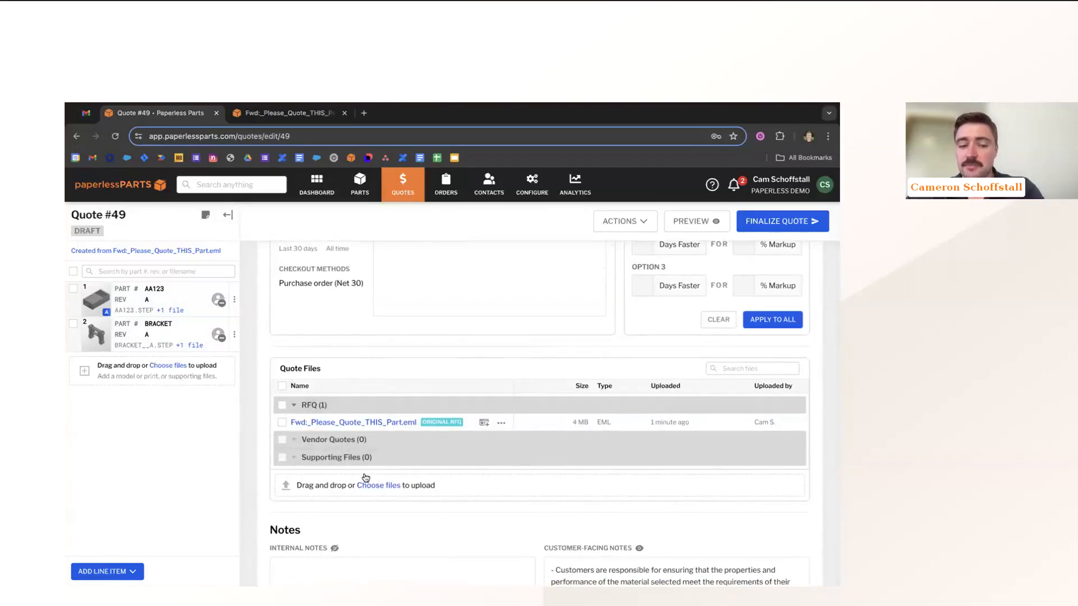
pyautogui.scroll(3, 400, 478)
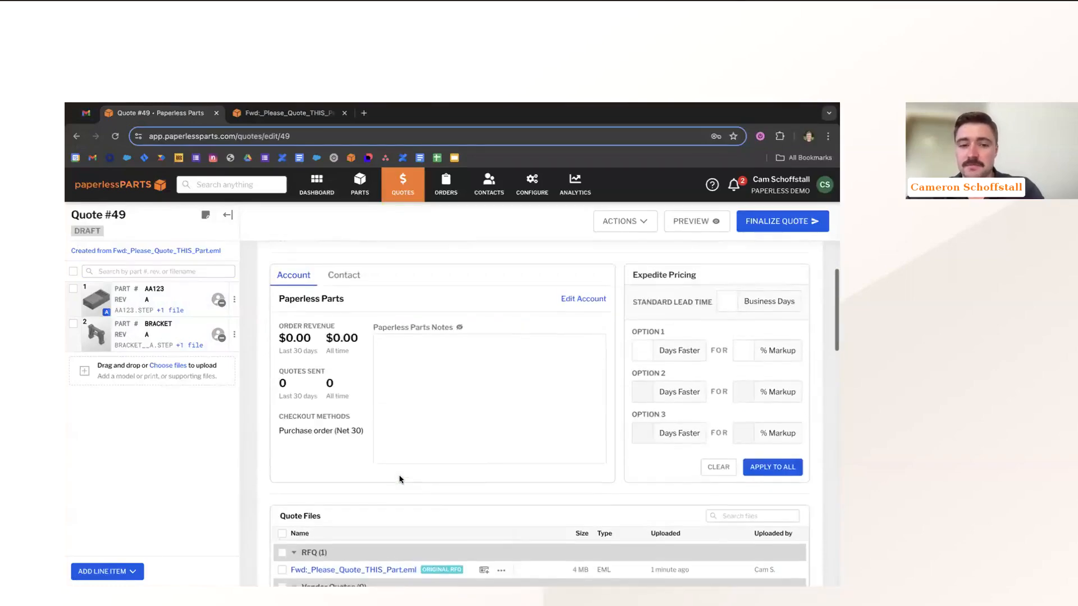
pyautogui.scroll(5, 399, 479)
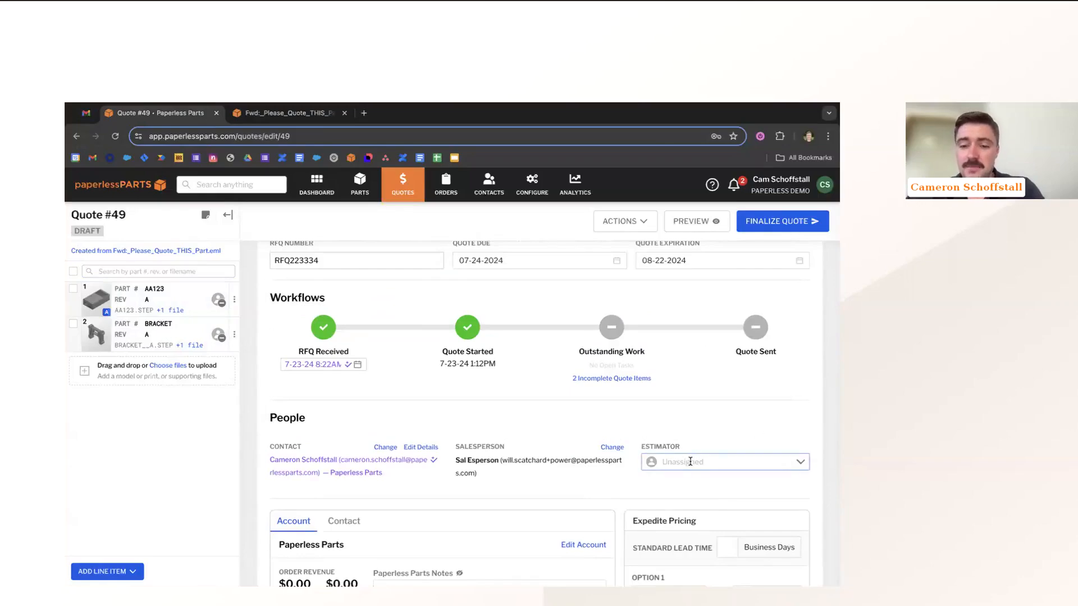
pyautogui.click(690, 461)
pyautogui.click(670, 308)
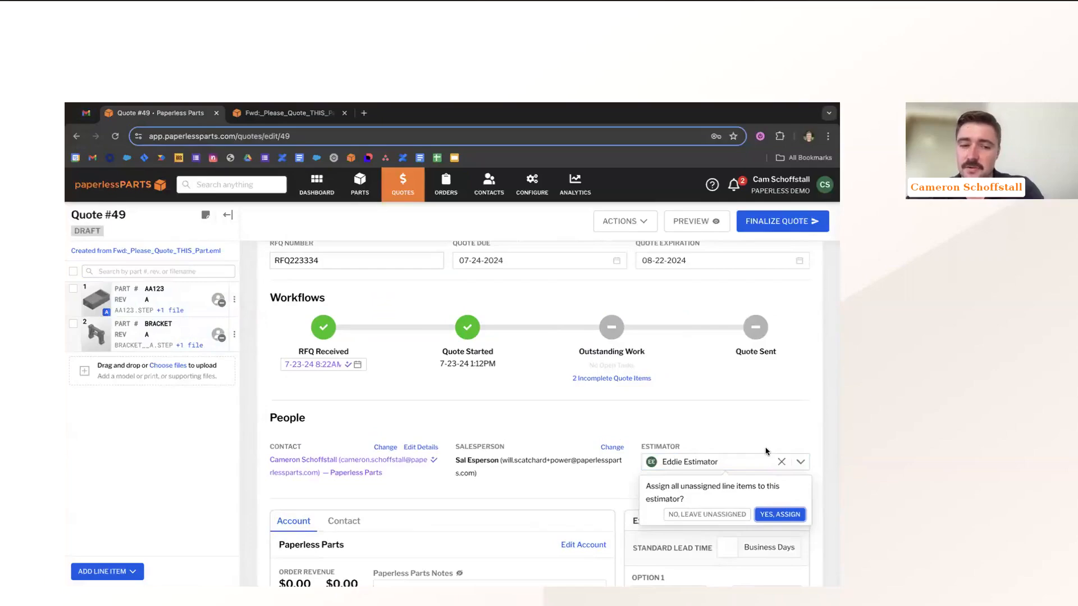
pyautogui.click(779, 513)
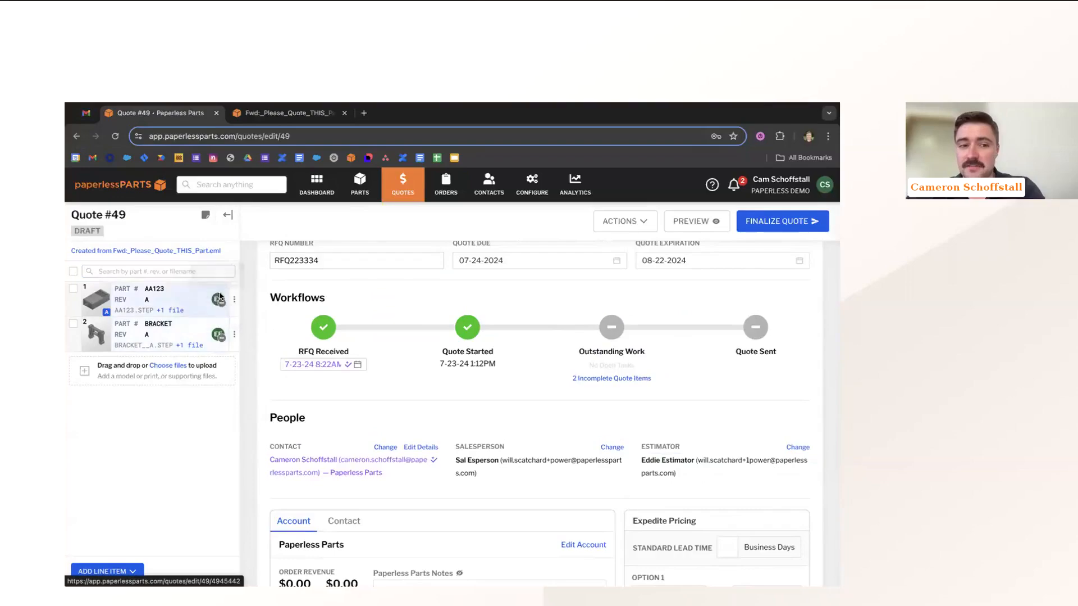
# View the estimator assignment of the BRACKET line item and close it without saving changes
pyautogui.click(235, 333)
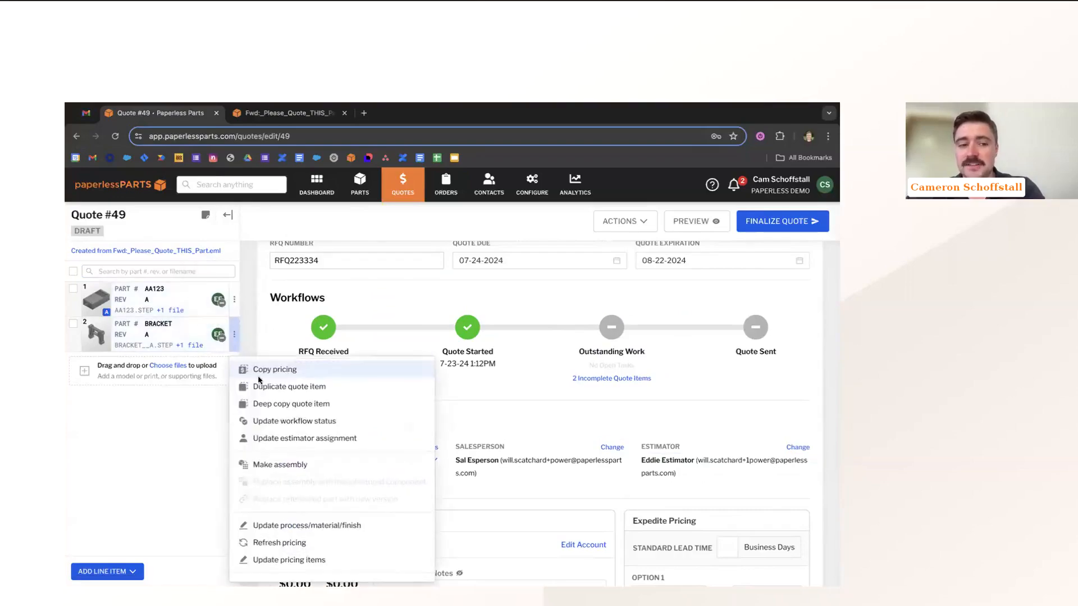
pyautogui.click(294, 438)
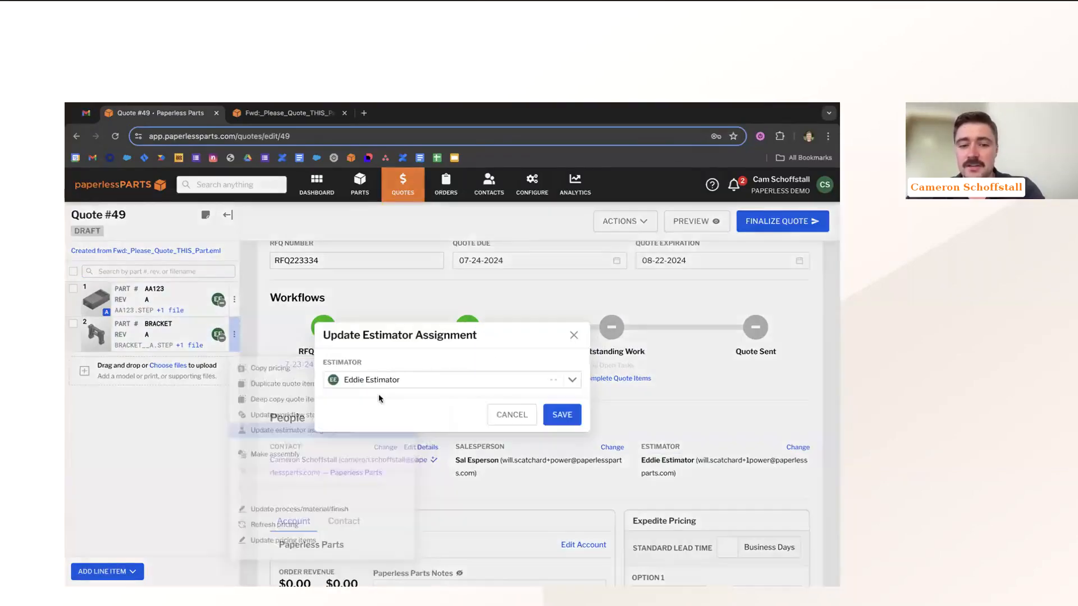
pyautogui.click(574, 335)
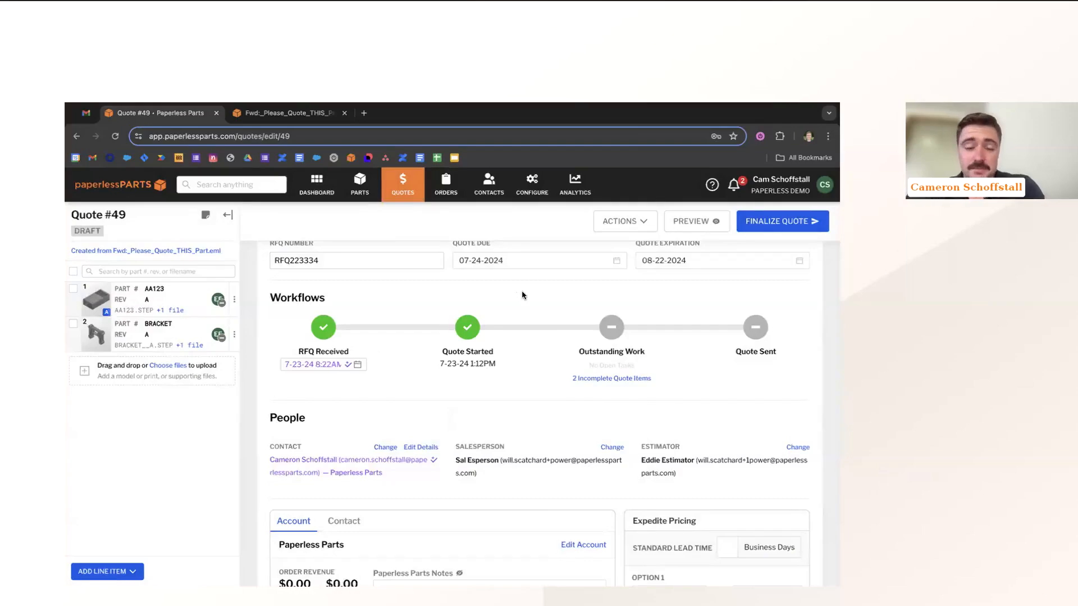
# Leave the quote and open the saved quotes view "2. Start Quoting (Estimating)"
pyautogui.click(410, 190)
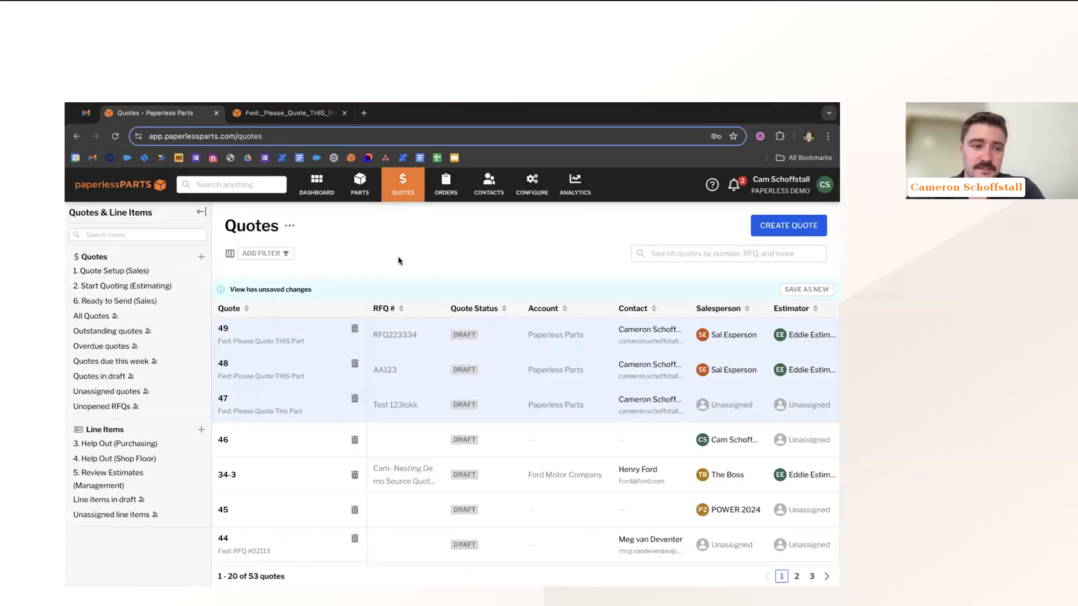
pyautogui.click(84, 288)
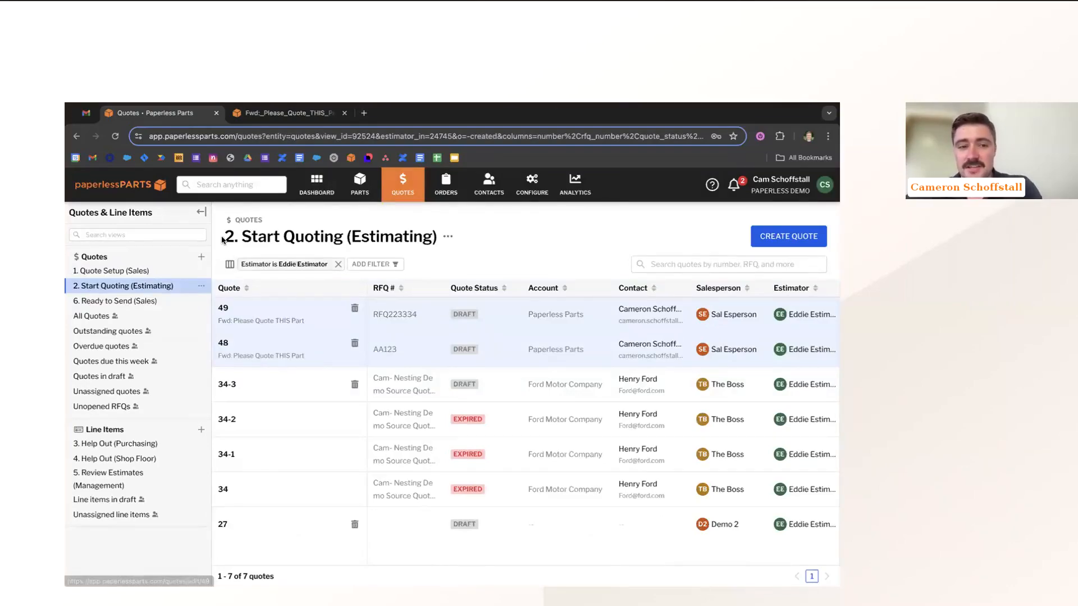
pyautogui.moveTo(223, 240); pyautogui.dragTo(529, 240)
pyautogui.click(528, 237)
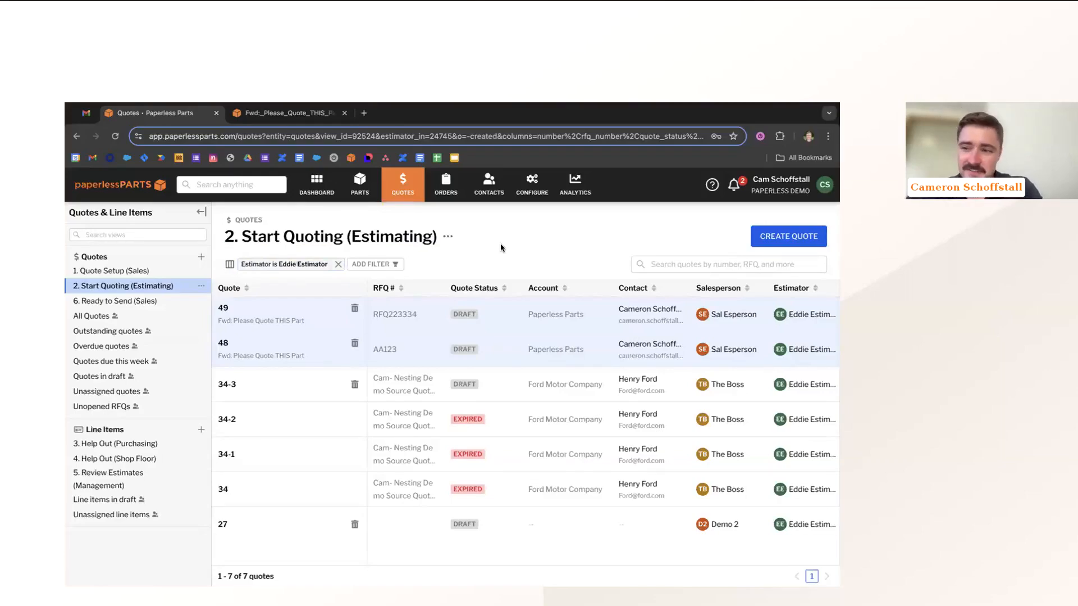
pyautogui.moveTo(226, 237); pyautogui.dragTo(529, 243)
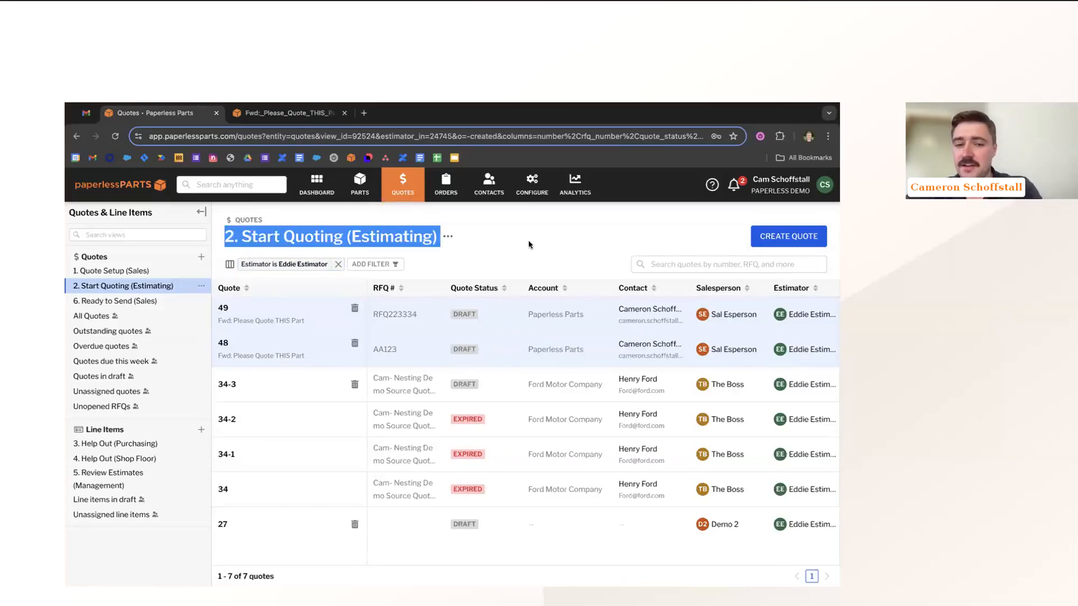
pyautogui.click(497, 274)
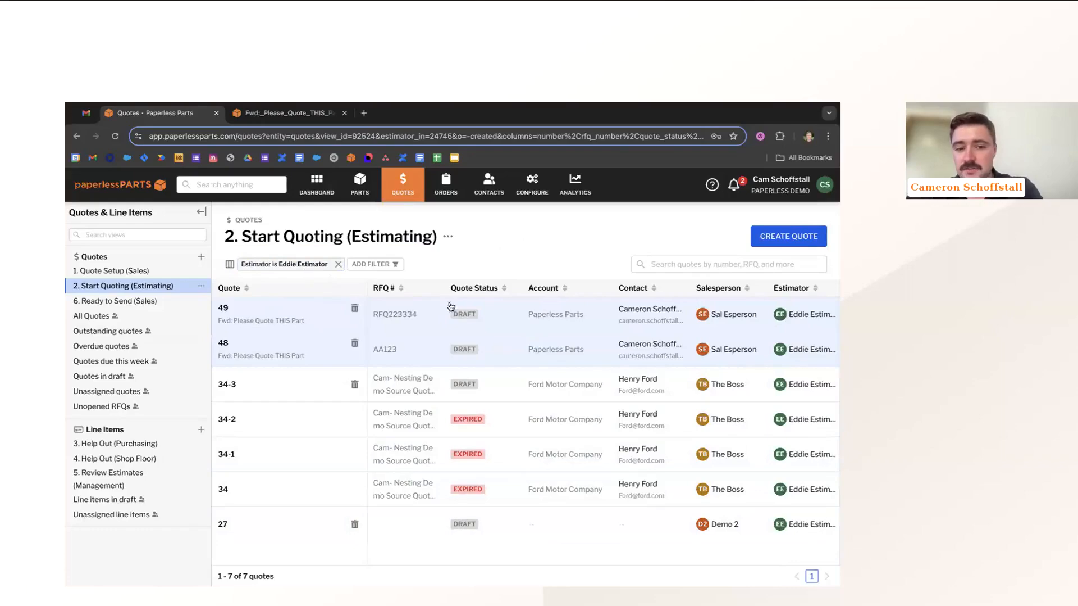
pyautogui.click(392, 265)
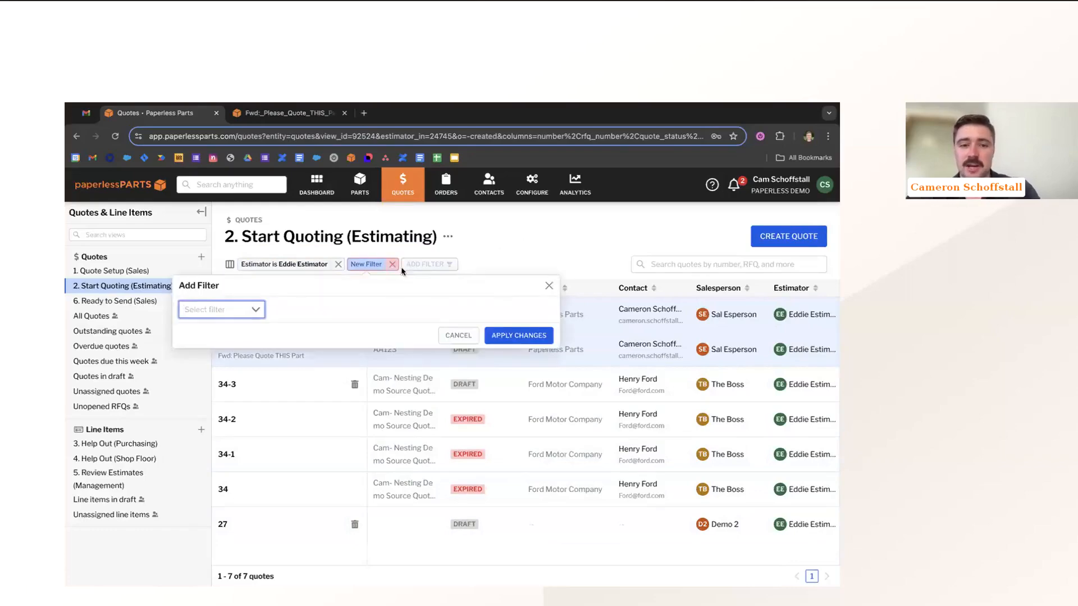
pyautogui.click(403, 270)
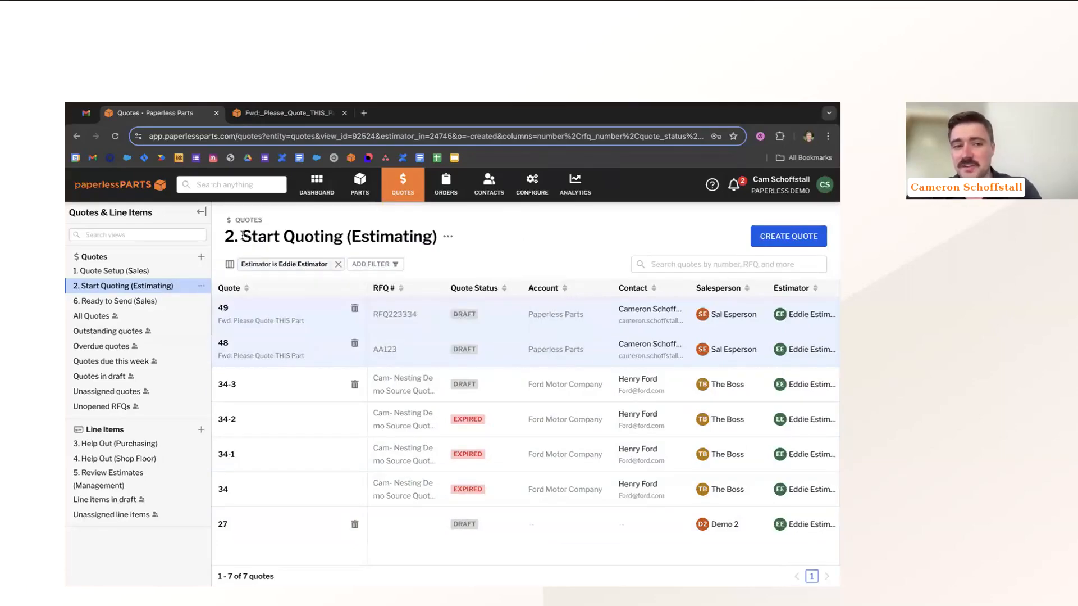
pyautogui.moveTo(243, 236); pyautogui.dragTo(481, 239)
pyautogui.click(482, 239)
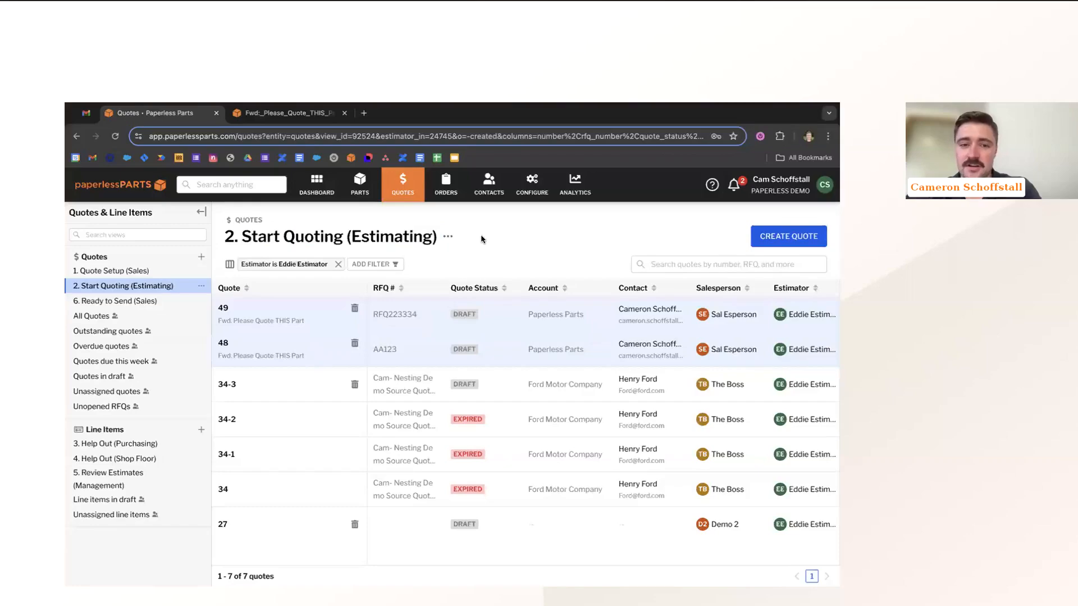
# Add a filter limiting quote status to Draft in the "2. Start Quoting (Estimating)" view and save the view changes
pyautogui.click(366, 265)
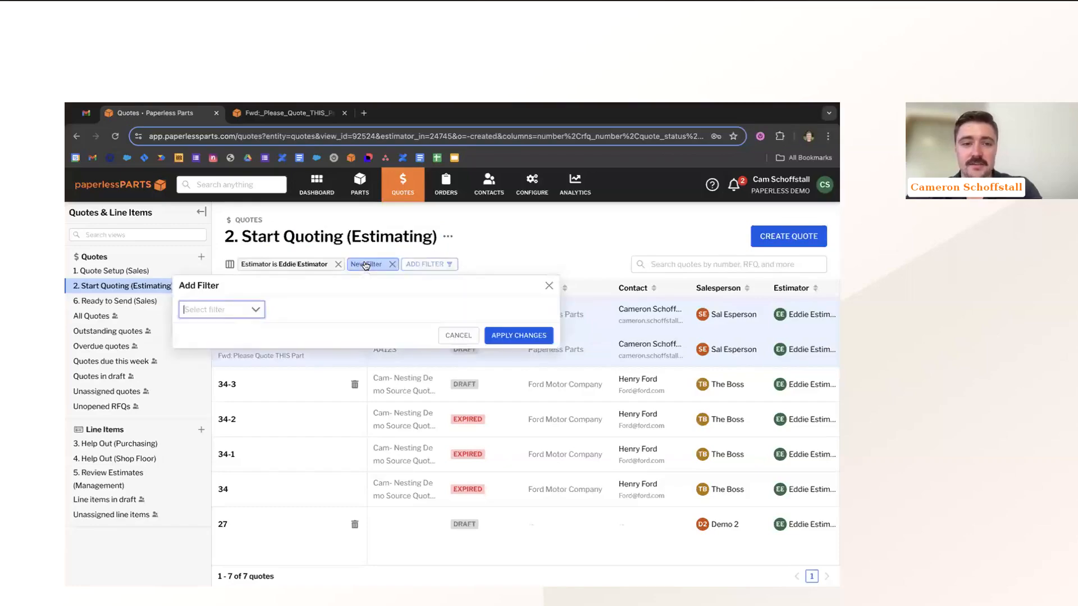
pyautogui.write('stat')
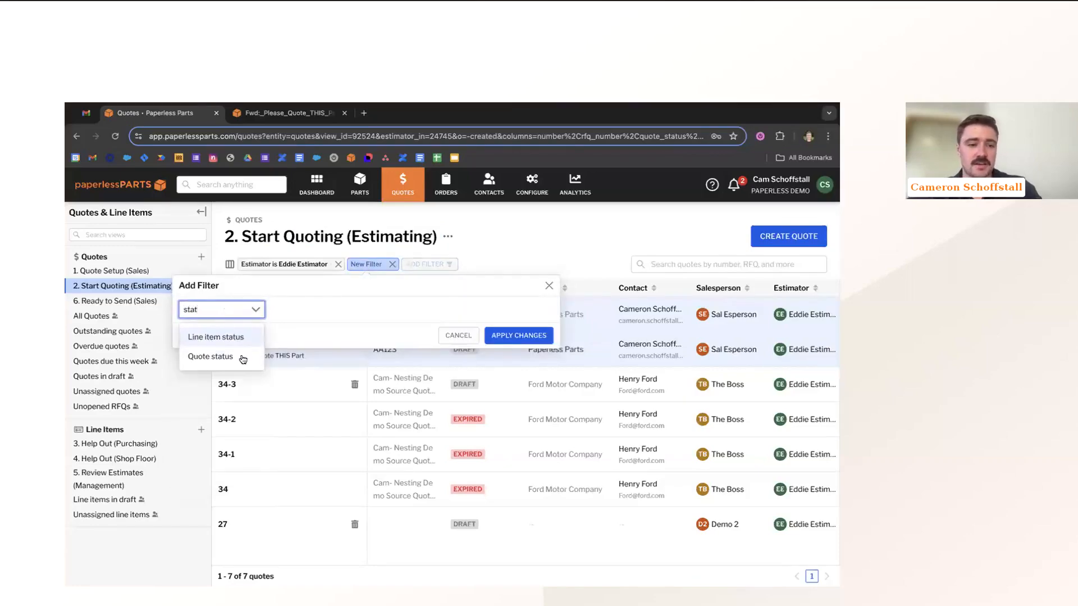
pyautogui.click(217, 356)
pyautogui.write('d')
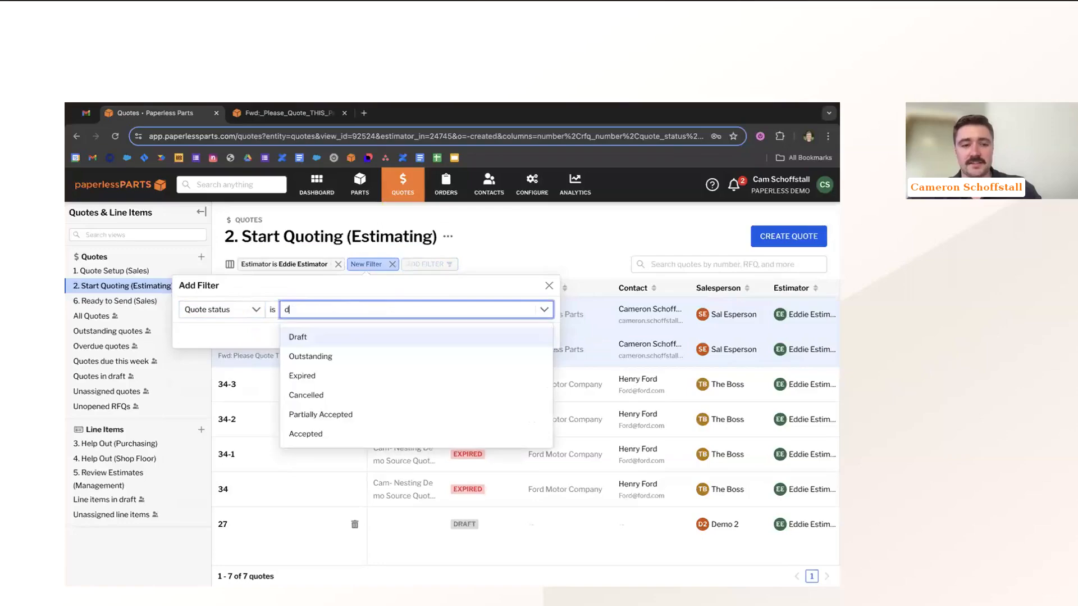
pyautogui.click(309, 337)
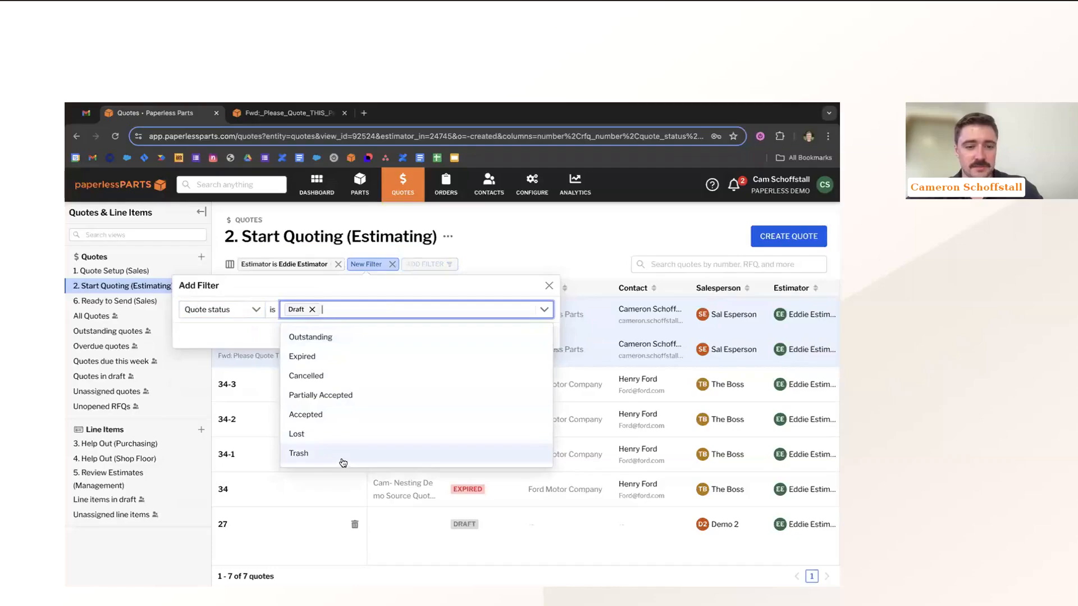
pyautogui.click(331, 337)
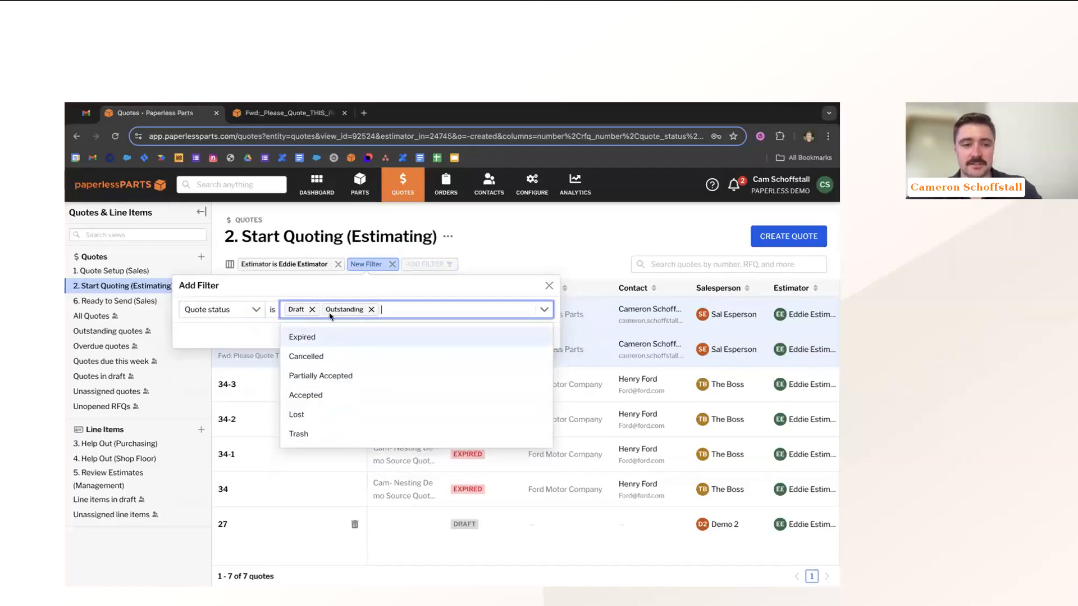
pyautogui.click(371, 309)
pyautogui.click(522, 336)
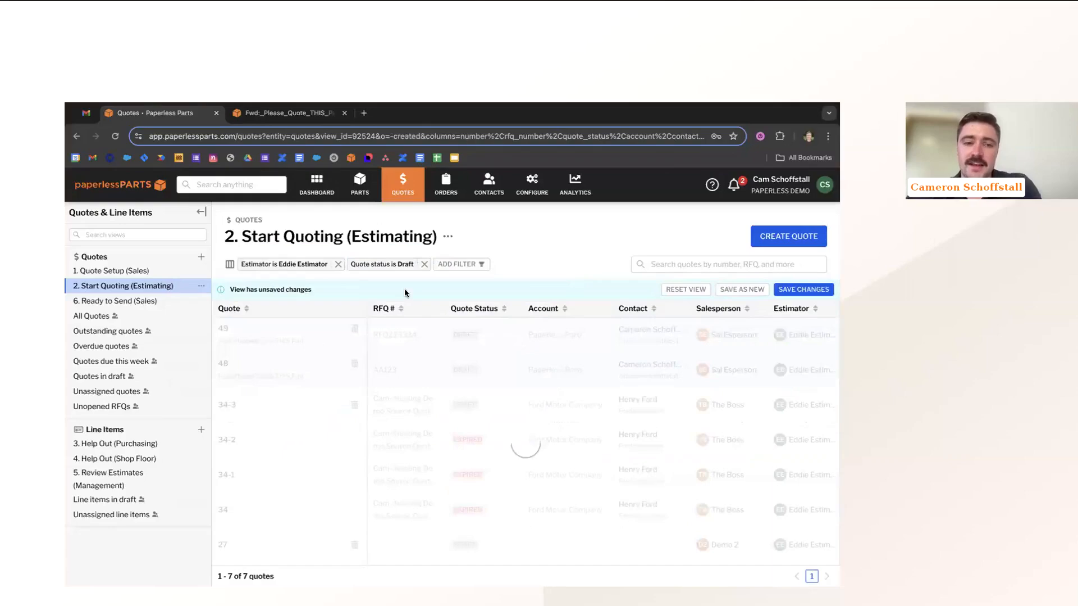
pyautogui.click(789, 290)
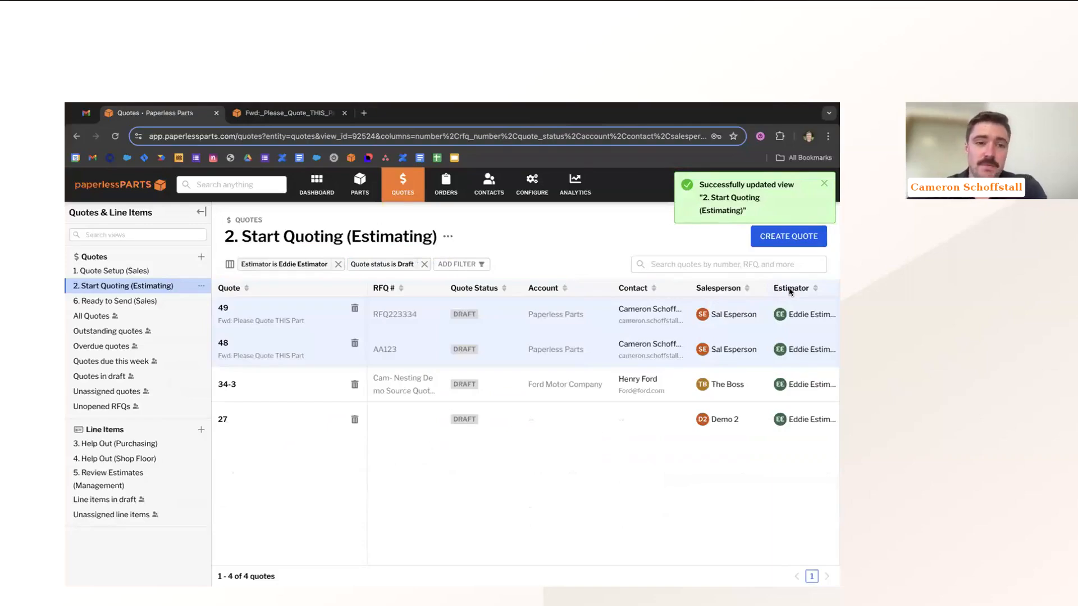
# Open quote 49, look through its details and quote files, and check the original RFQ email before returning to the quote
pyautogui.click(423, 319)
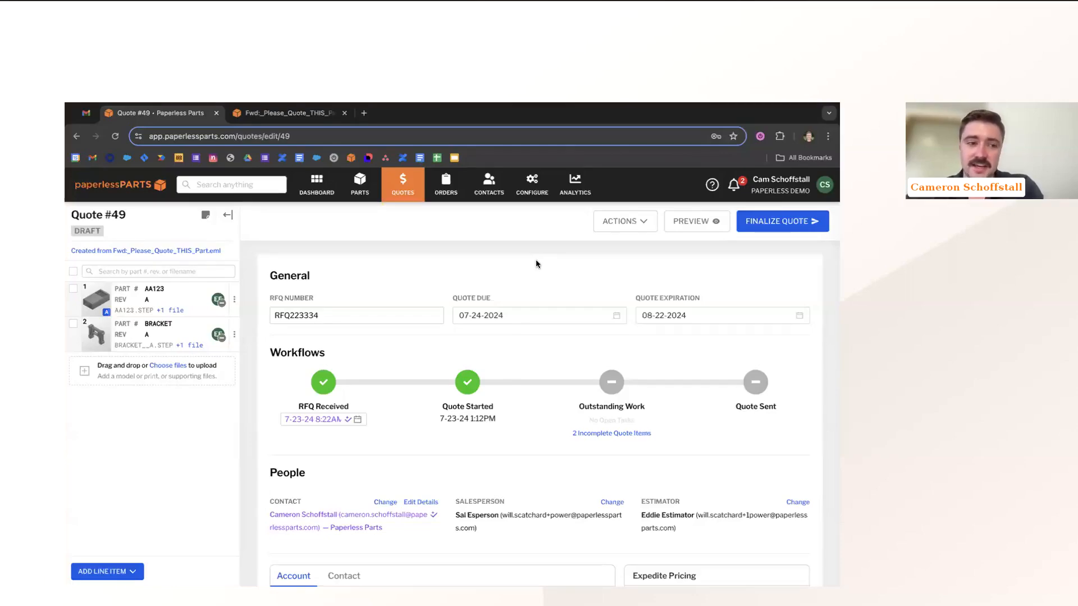
pyautogui.scroll(-3, 464, 412)
pyautogui.scroll(-2, 464, 412)
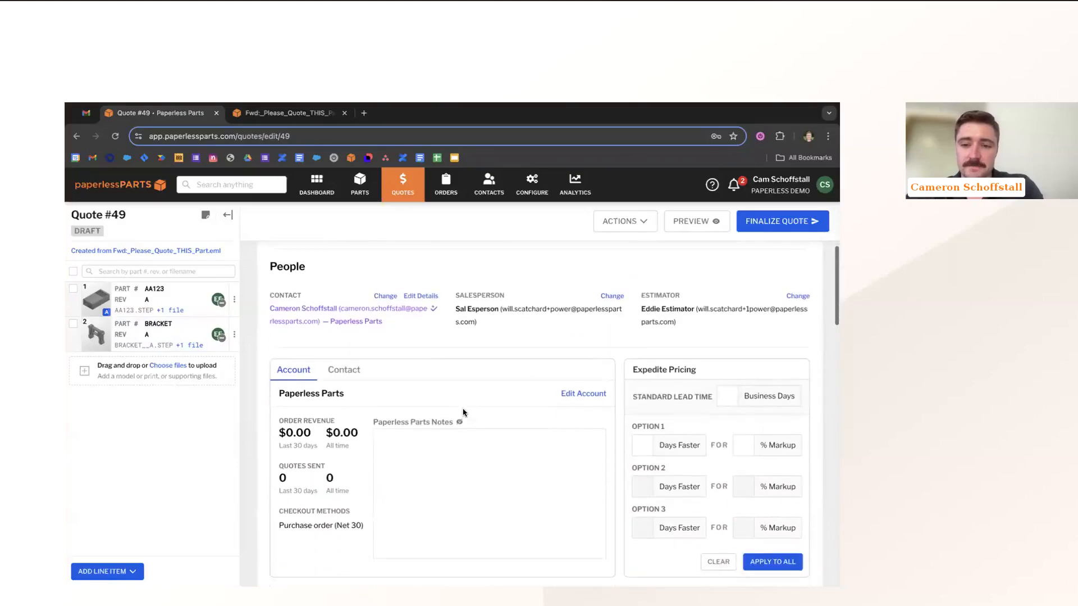
pyautogui.scroll(-3, 614, 346)
pyautogui.scroll(-5, 614, 346)
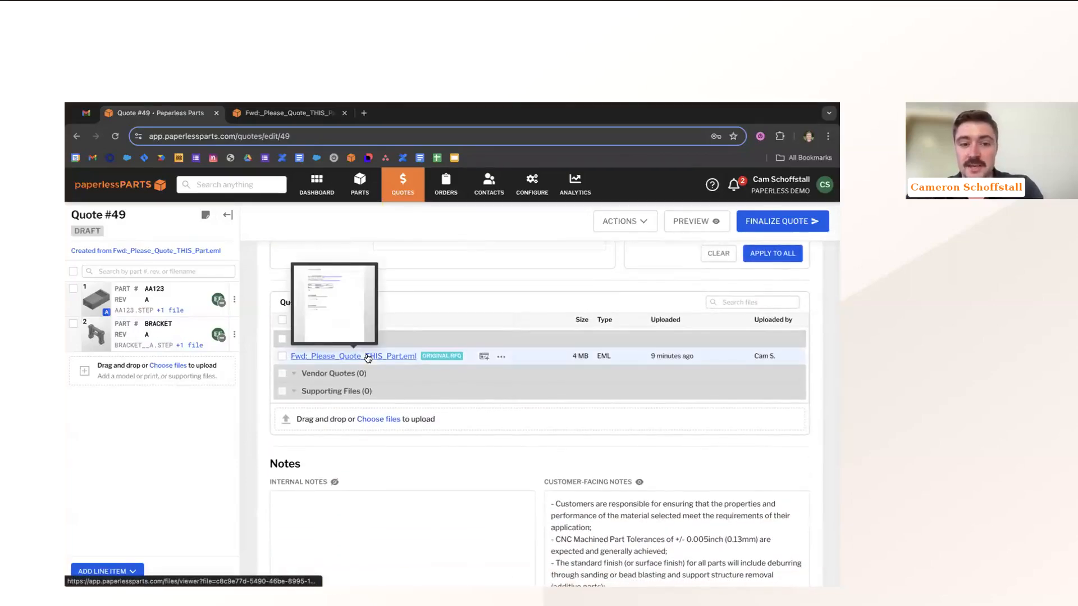
pyautogui.click(167, 255)
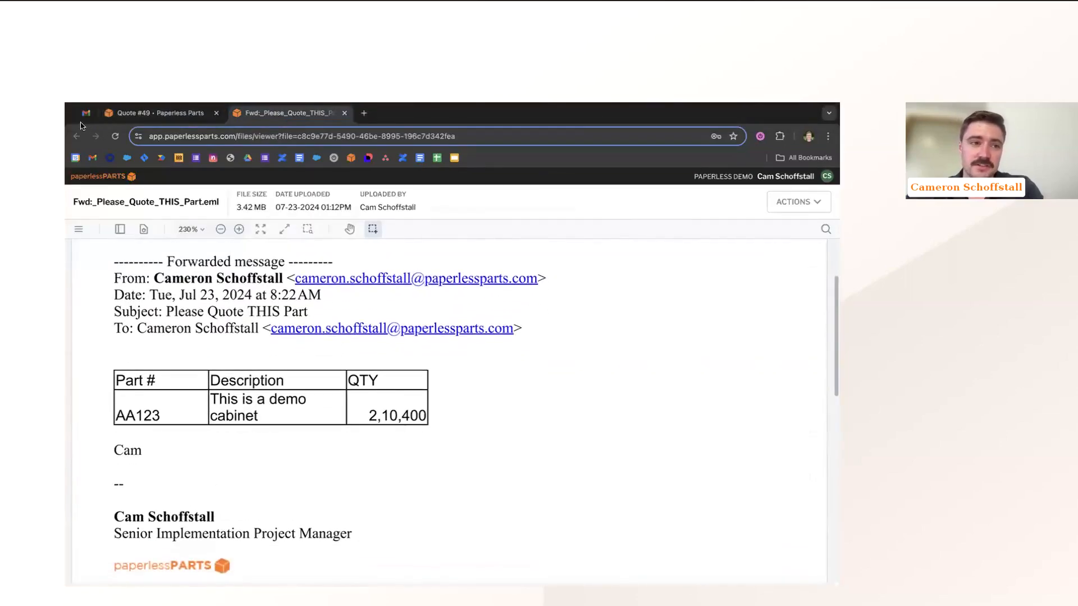
pyautogui.click(107, 120)
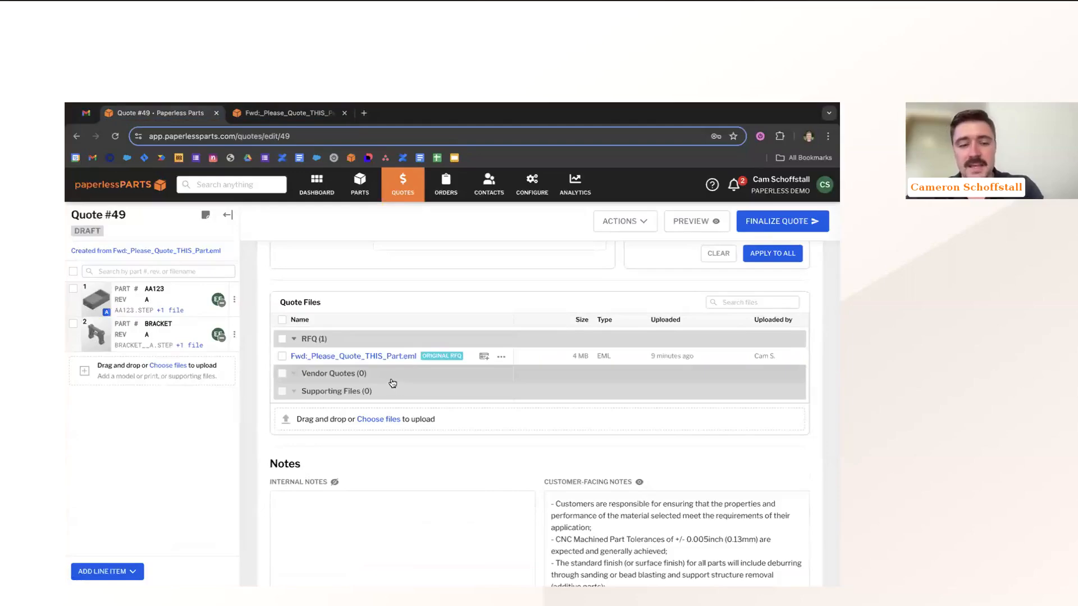
# Open the BRACKET line item and set its status to In Progress
pyautogui.click(183, 331)
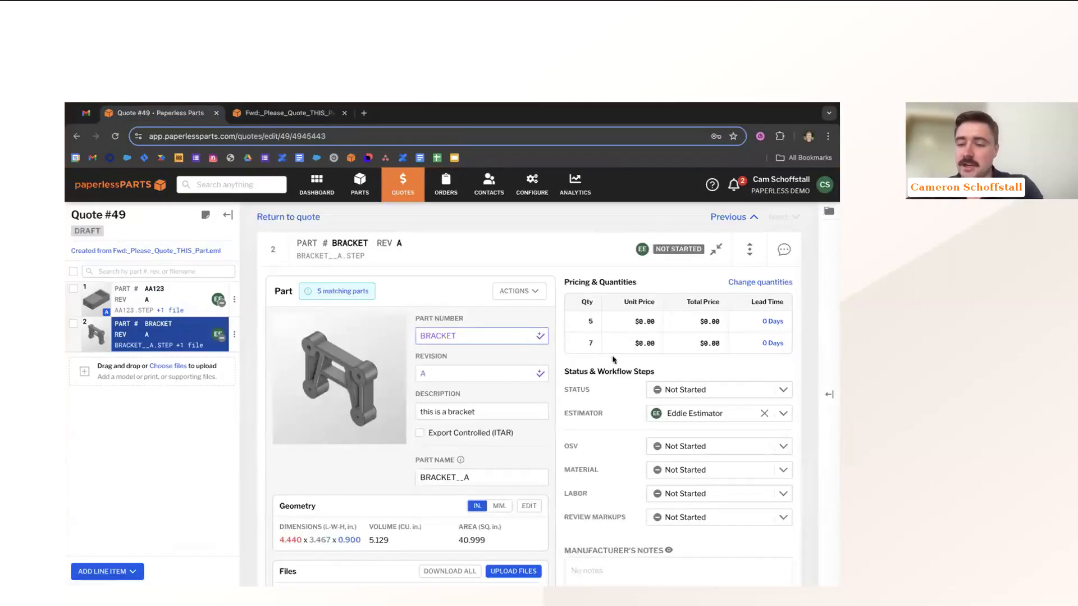
pyautogui.scroll(-1, 664, 424)
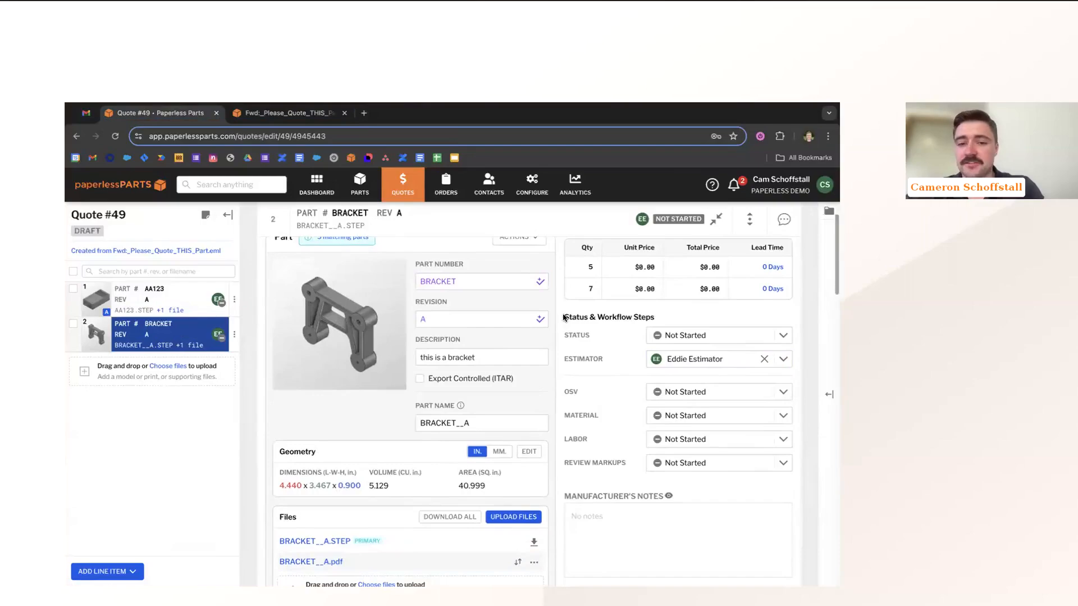
pyautogui.moveTo(563, 317); pyautogui.dragTo(672, 319)
pyautogui.click(672, 319)
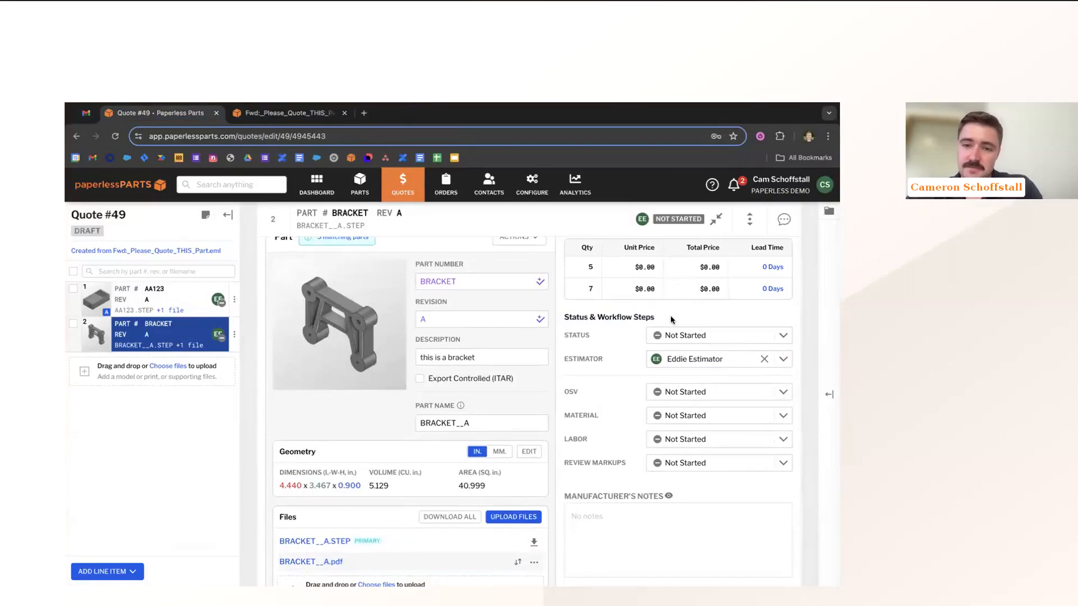
pyautogui.moveTo(564, 335); pyautogui.dragTo(609, 335)
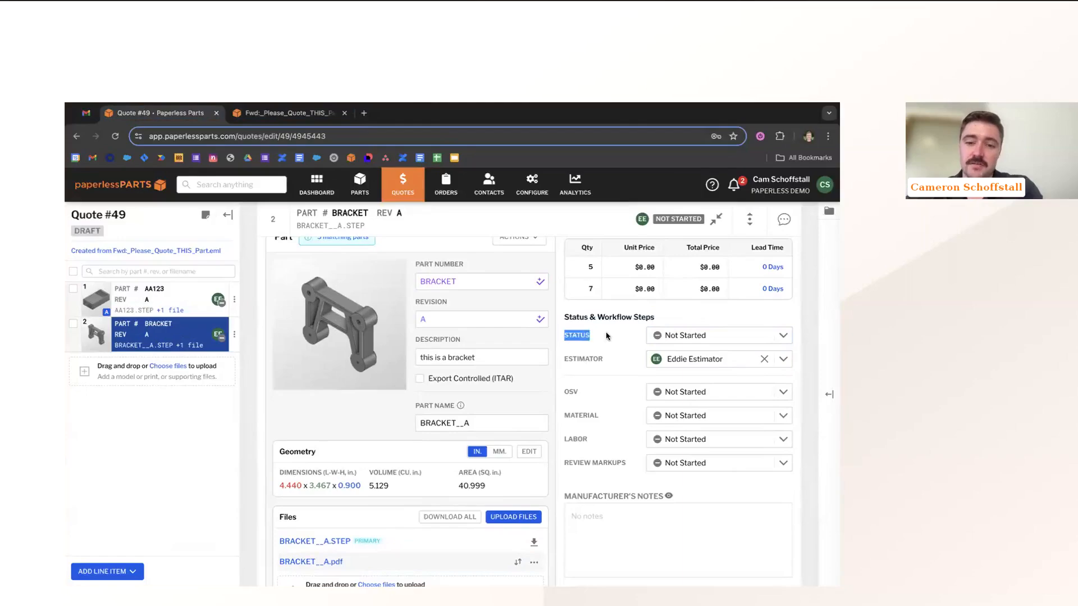
pyautogui.click(608, 336)
pyautogui.click(689, 335)
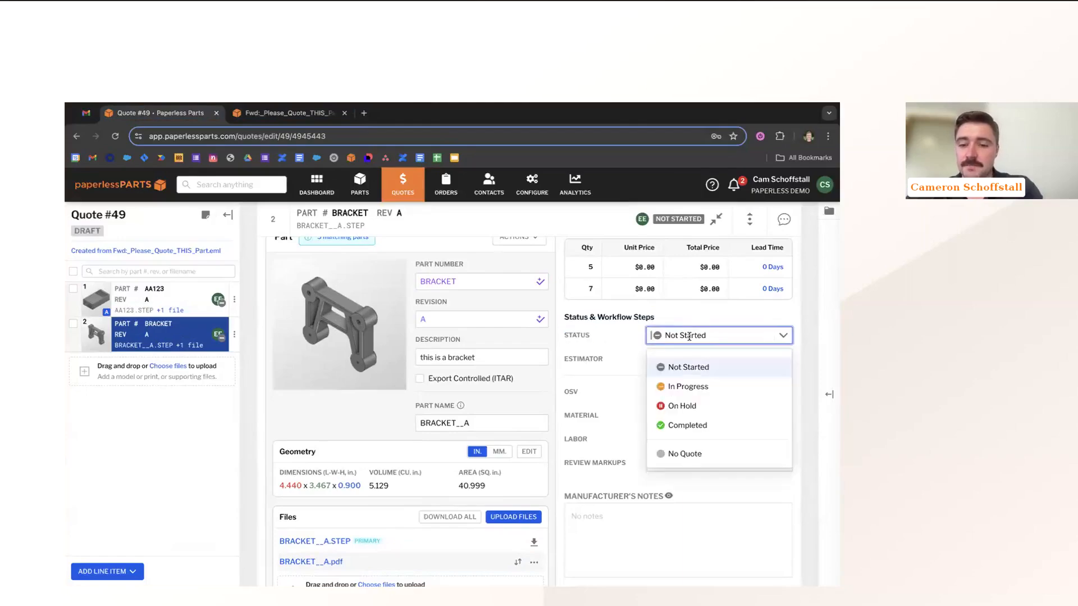
pyautogui.click(685, 384)
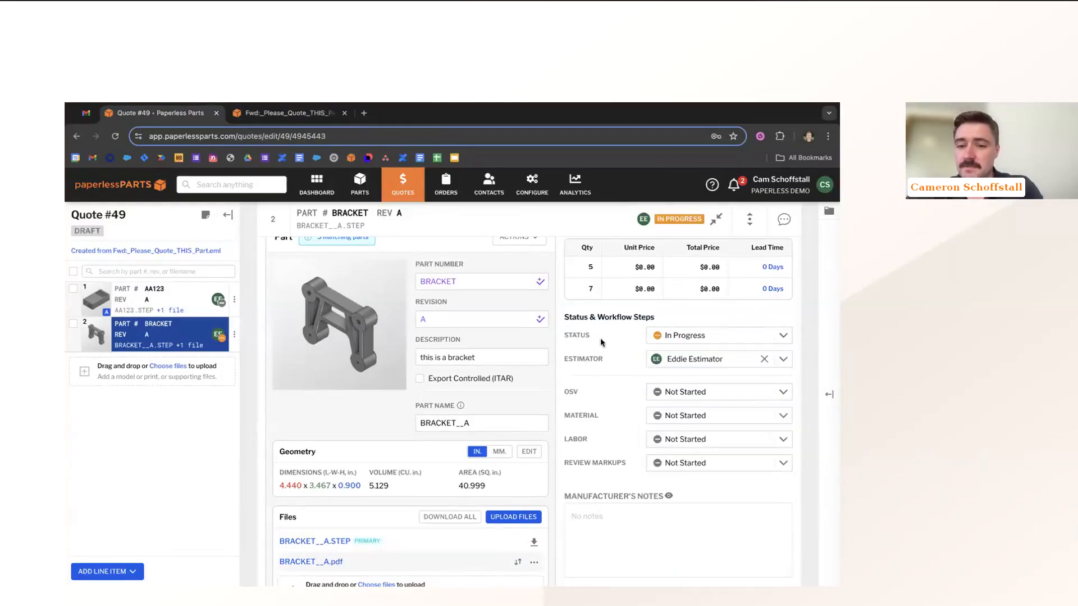
# Set the BRACKET line item's OSV workflow step to In Progress
pyautogui.click(683, 390)
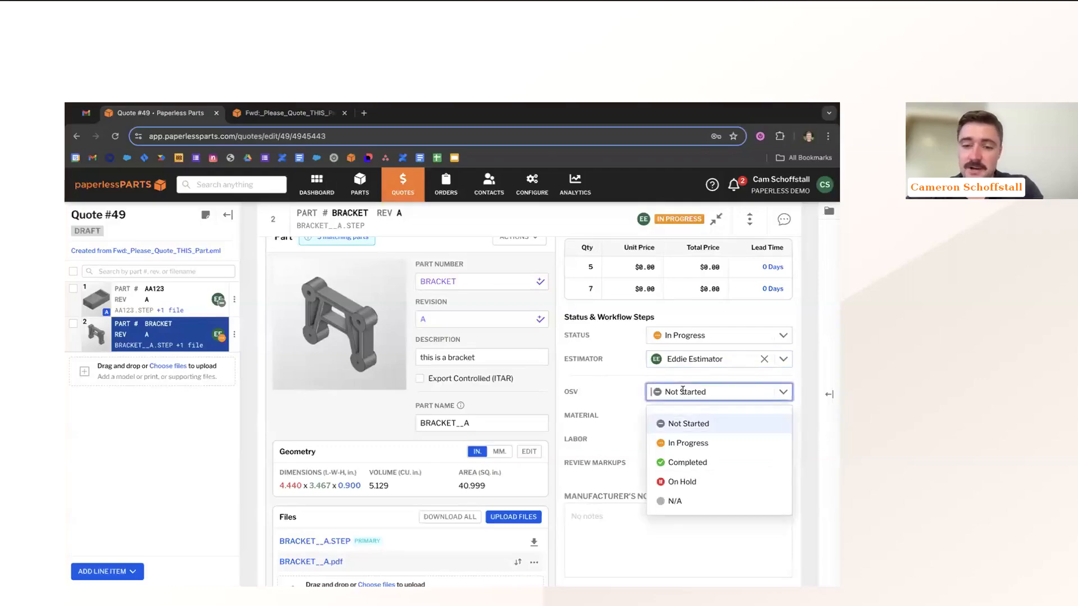
pyautogui.click(684, 442)
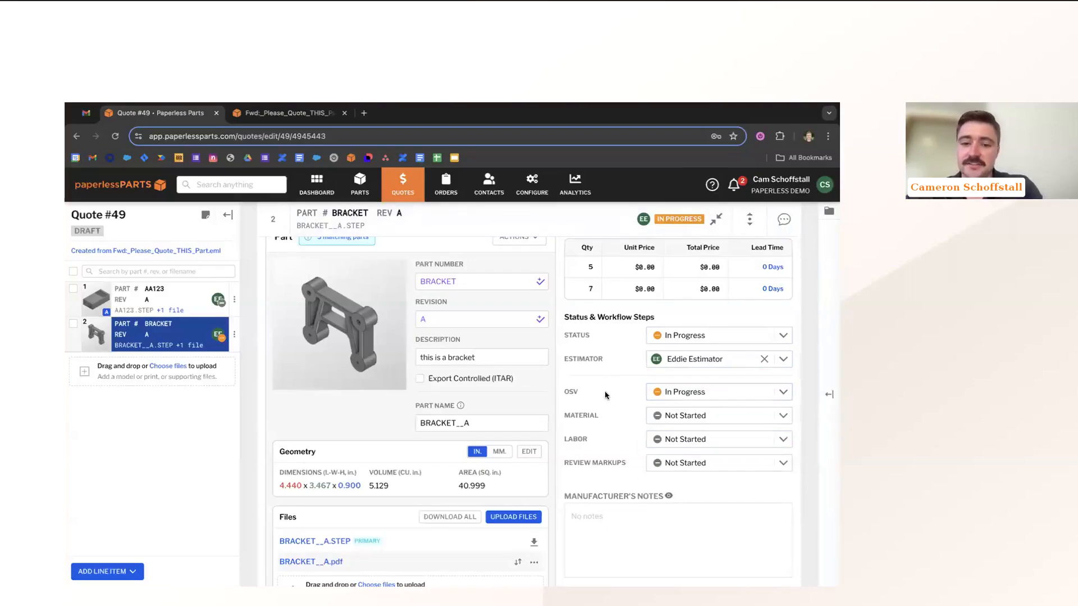
pyautogui.moveTo(562, 415); pyautogui.dragTo(616, 416)
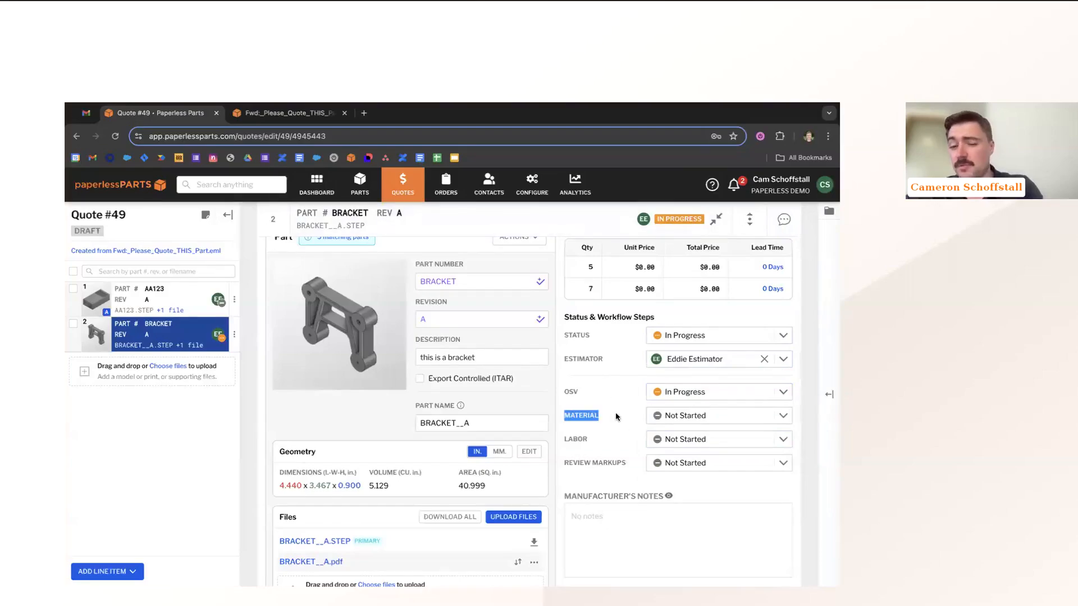
pyautogui.click(614, 416)
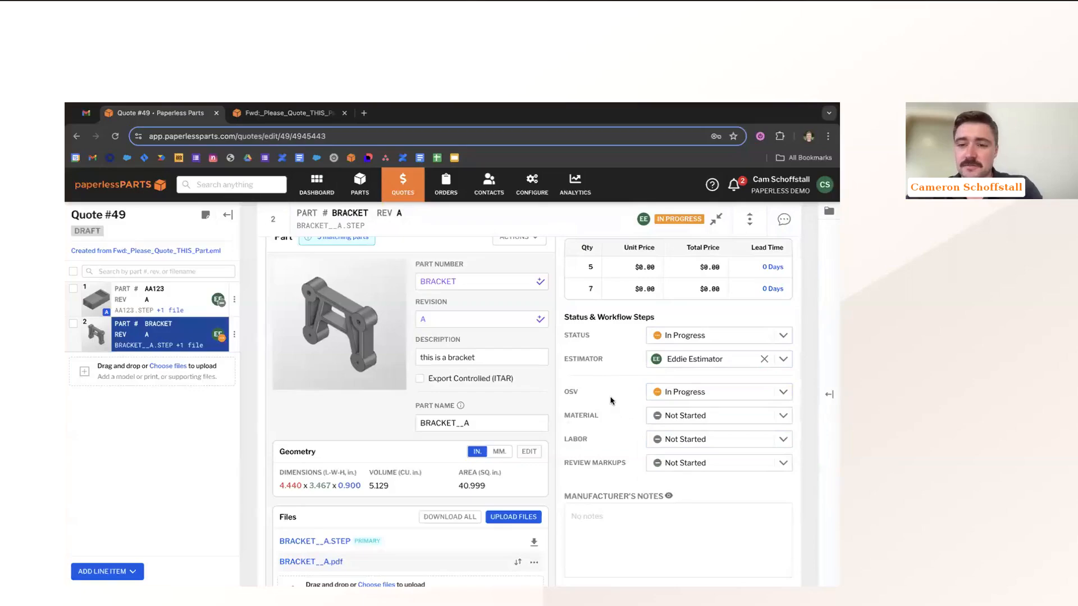
pyautogui.click(684, 393)
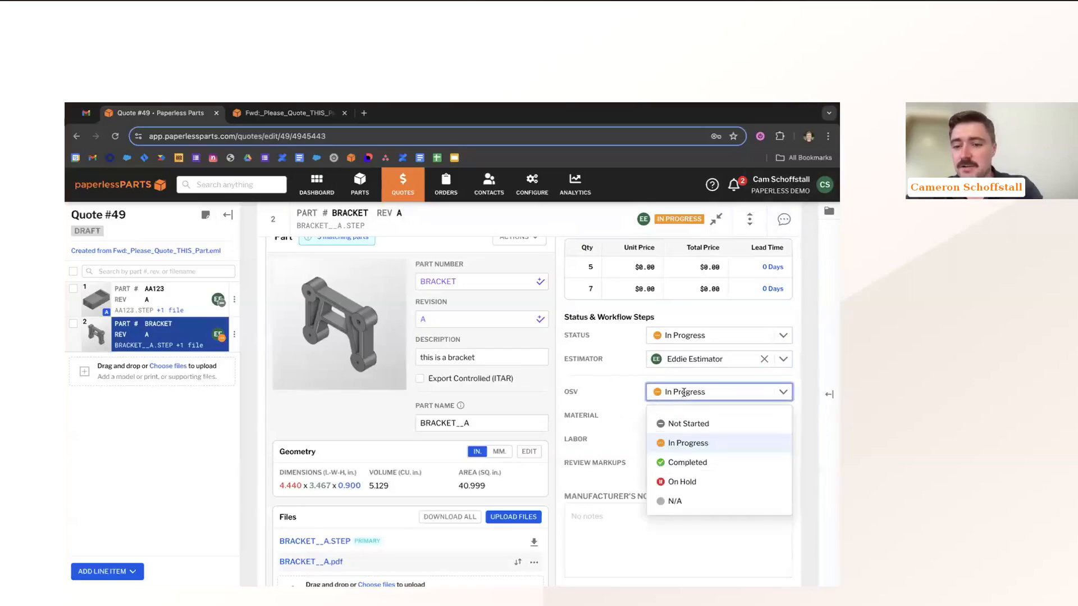
pyautogui.click(684, 392)
# Post the team message "Sent an email to vendor A for powder" on the BRACKET line item
pyautogui.click(784, 218)
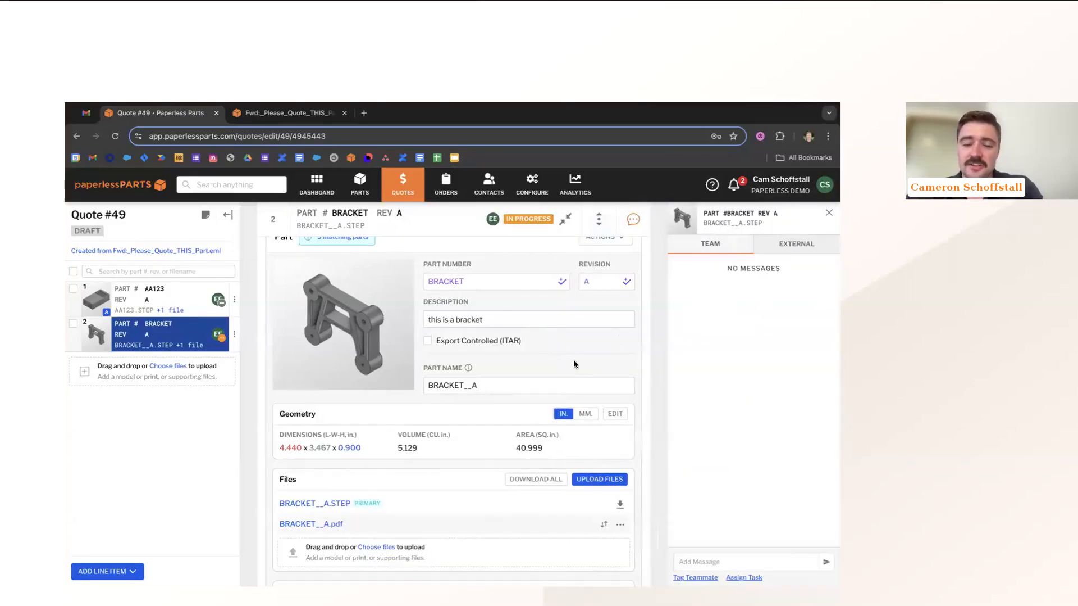
pyautogui.scroll(-10, 573, 371)
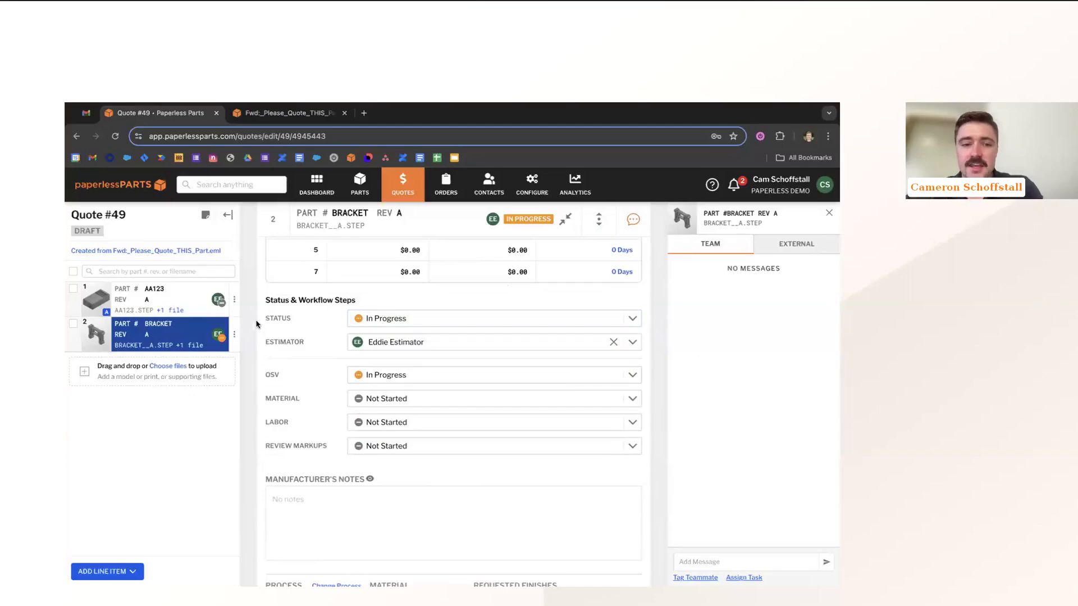
pyautogui.moveTo(258, 372); pyautogui.dragTo(311, 372)
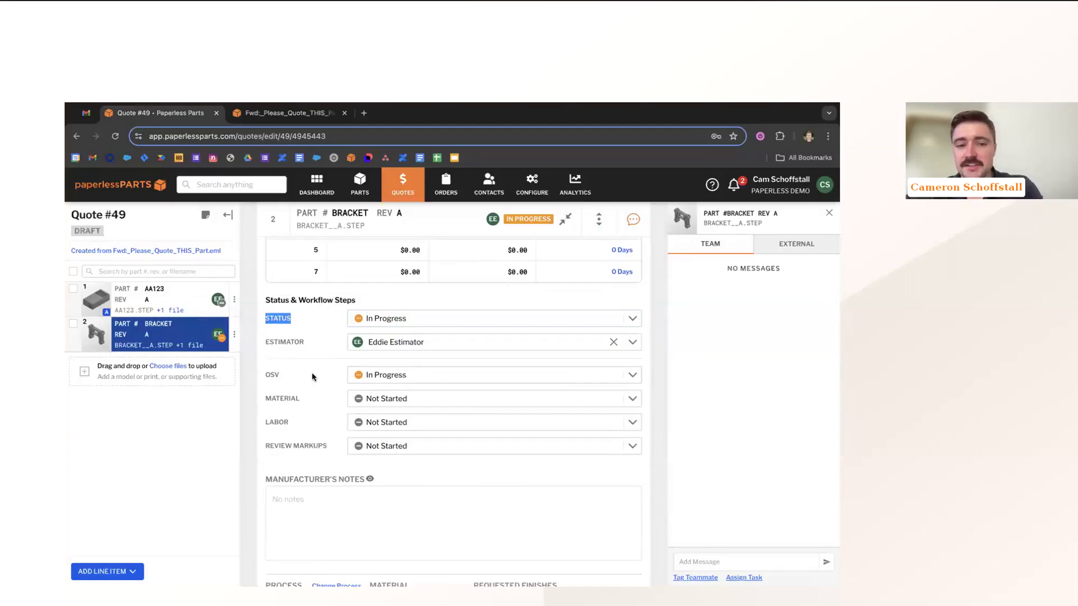
pyautogui.click(312, 371)
pyautogui.doubleClick(312, 372)
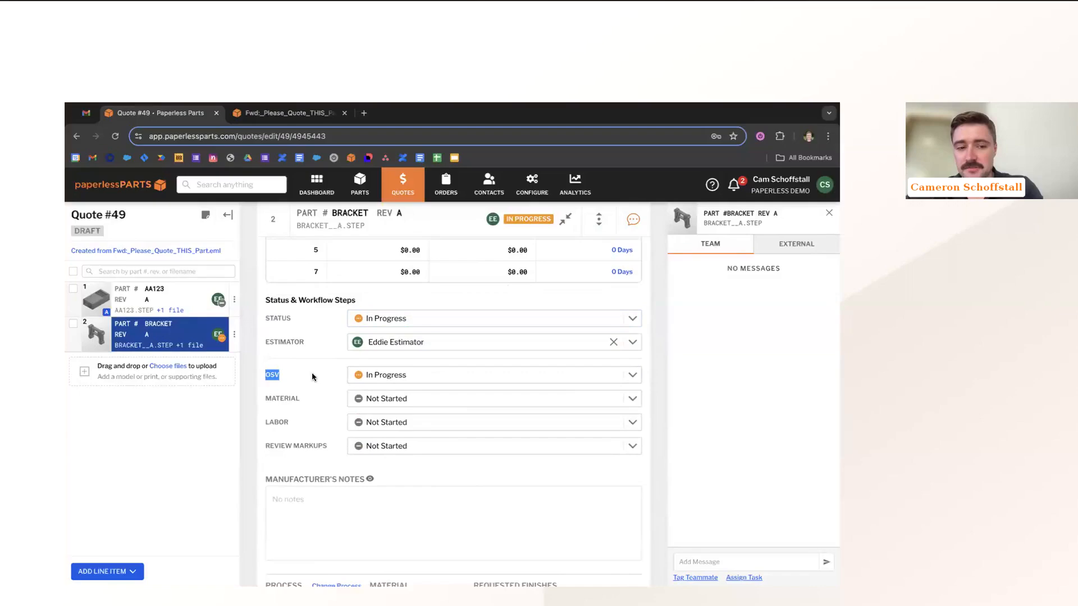
pyautogui.click(312, 372)
pyautogui.click(692, 560)
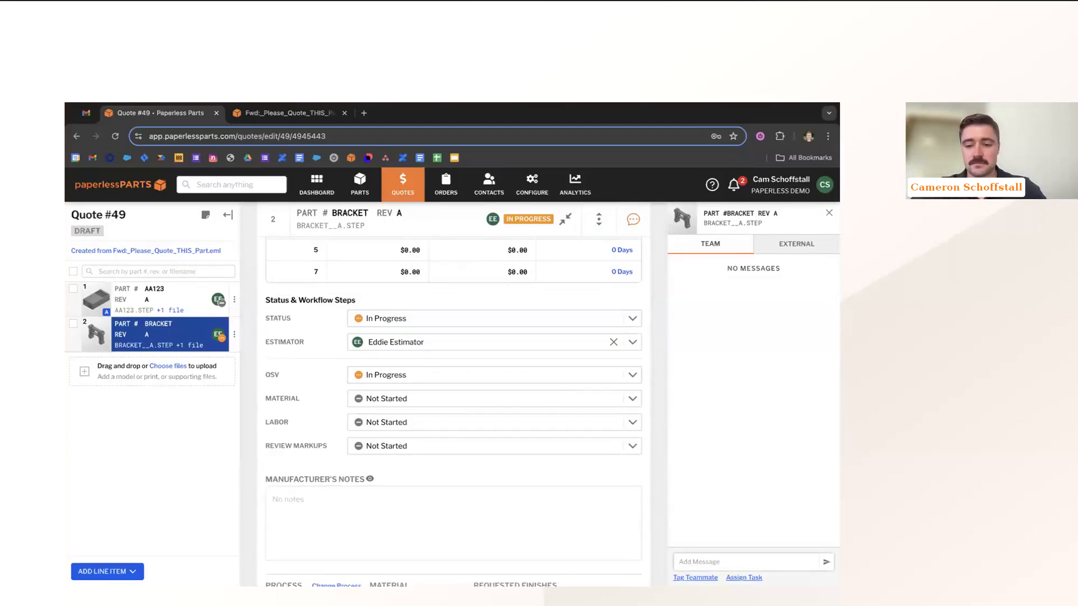
pyautogui.write('Sent an email to vendor A for powder')
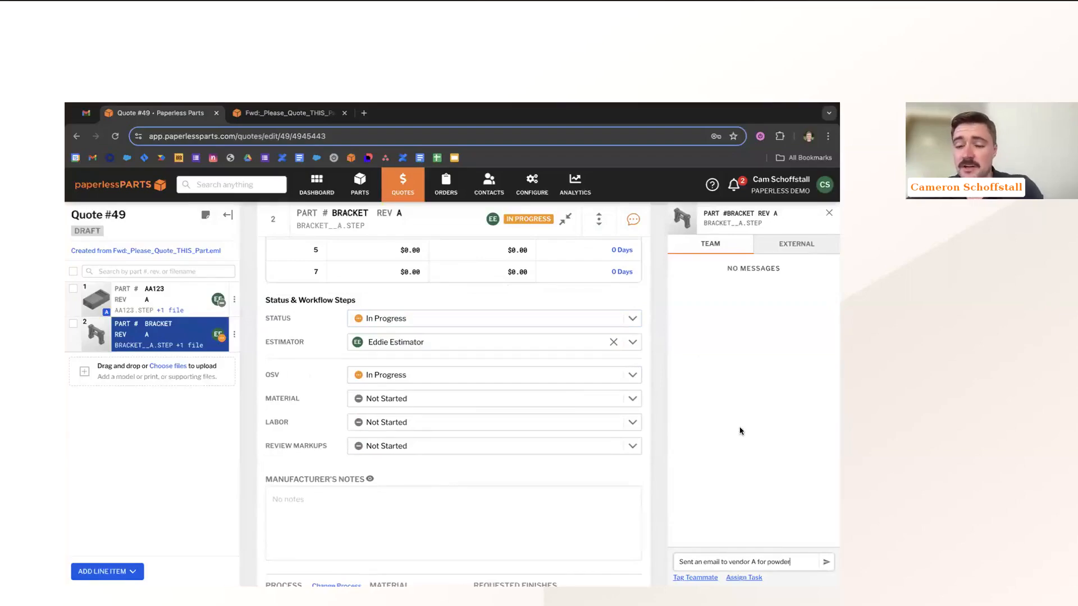
pyautogui.press('Return')
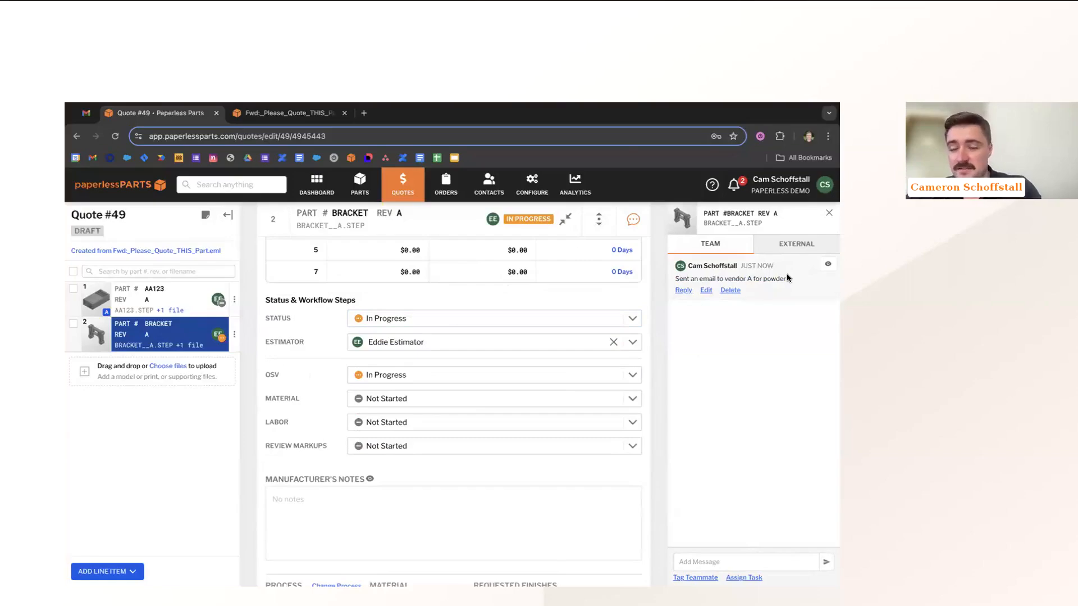
# Return to the quotes list and show the saved line item view "3. Help Out (Purchasing)"
pyautogui.click(402, 178)
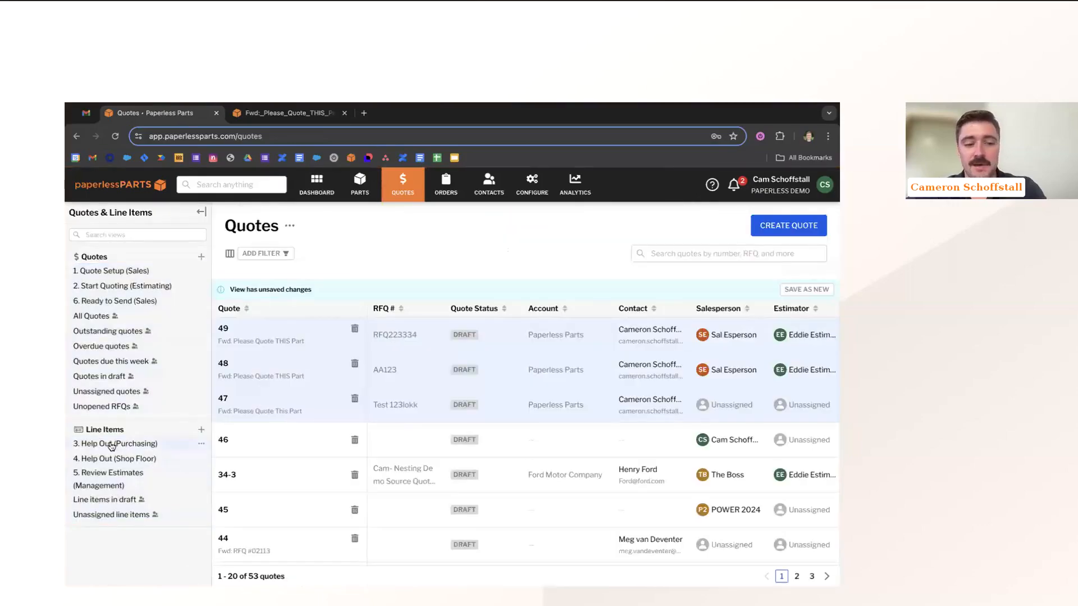
pyautogui.click(138, 443)
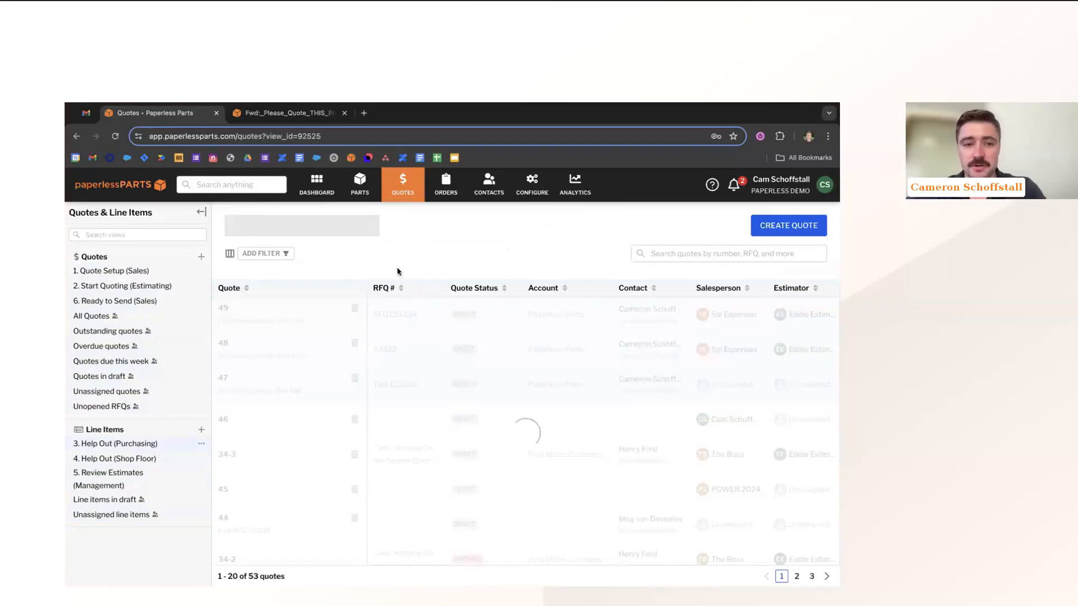
pyautogui.click(427, 265)
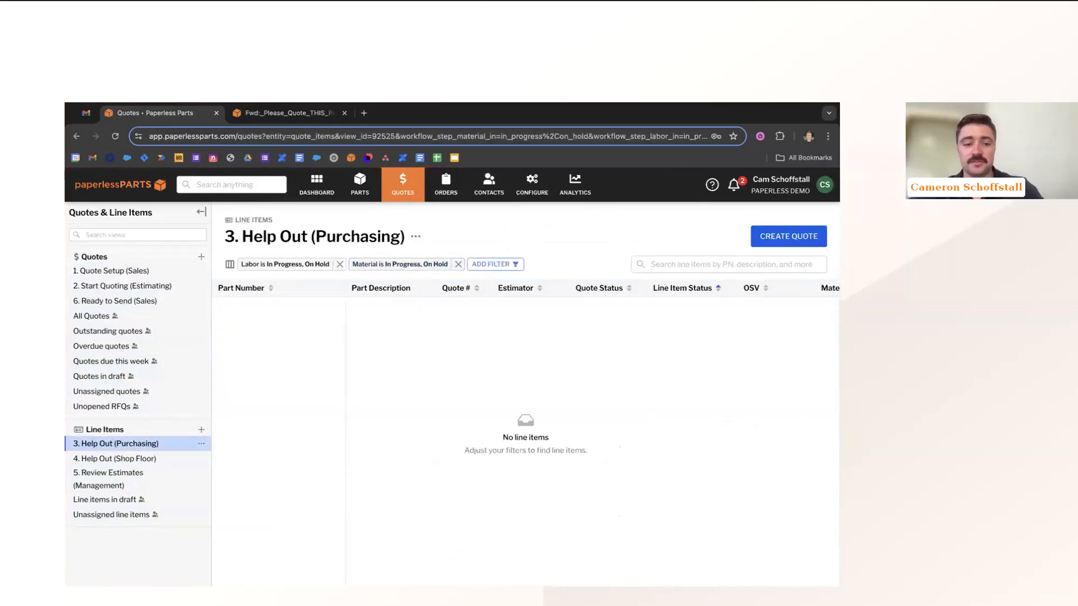
# Add a filter to the Help Out (Purchasing) view for the OSV workflow step being In Progress
pyautogui.click(490, 265)
pyautogui.write('osv')
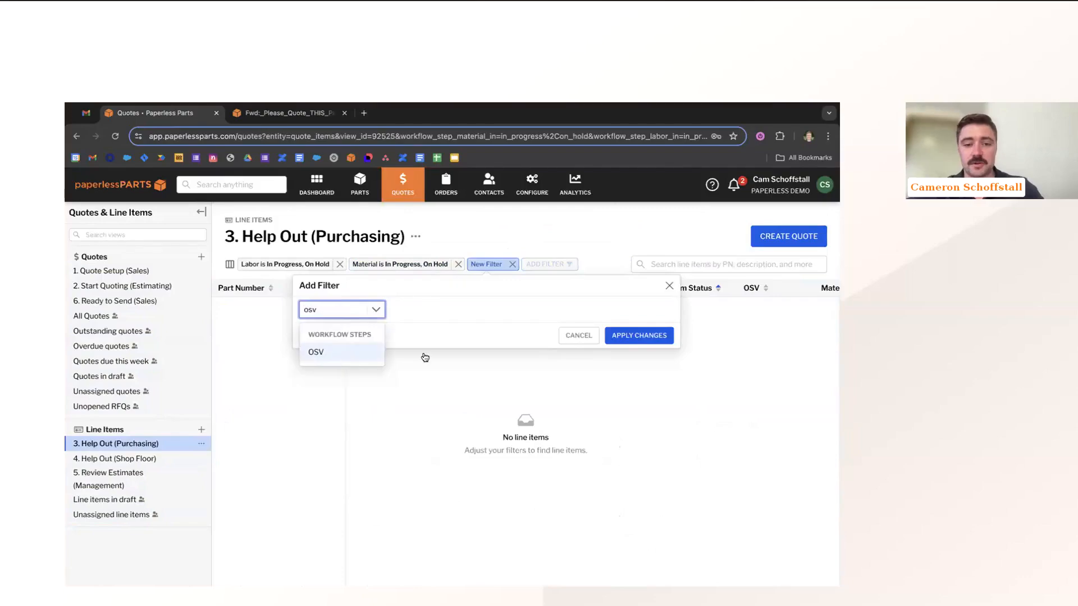
pyautogui.press('Return')
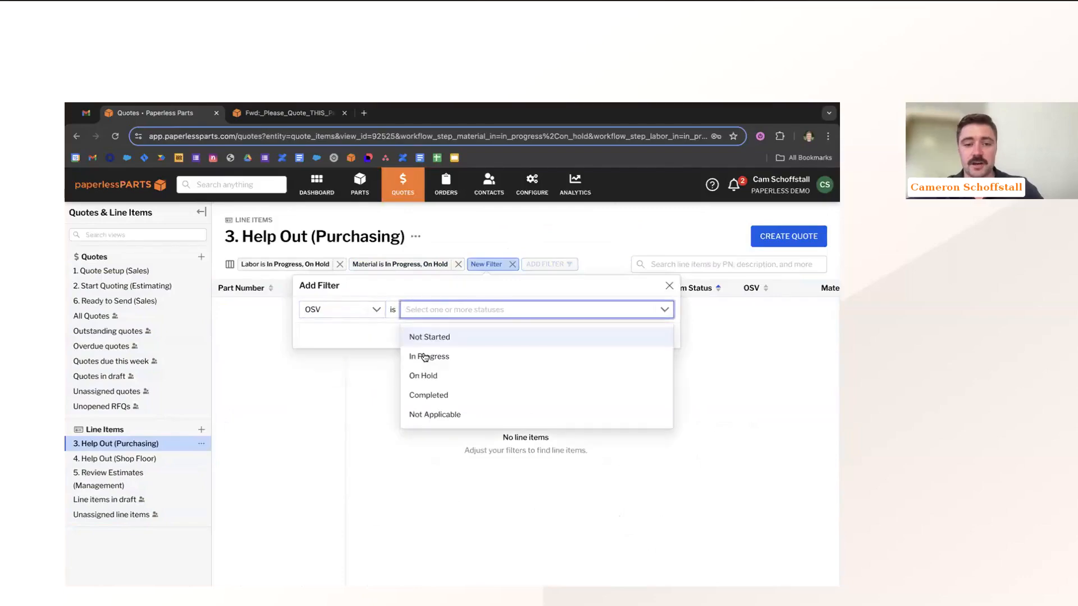
pyautogui.click(425, 357)
pyautogui.click(554, 349)
pyautogui.click(546, 352)
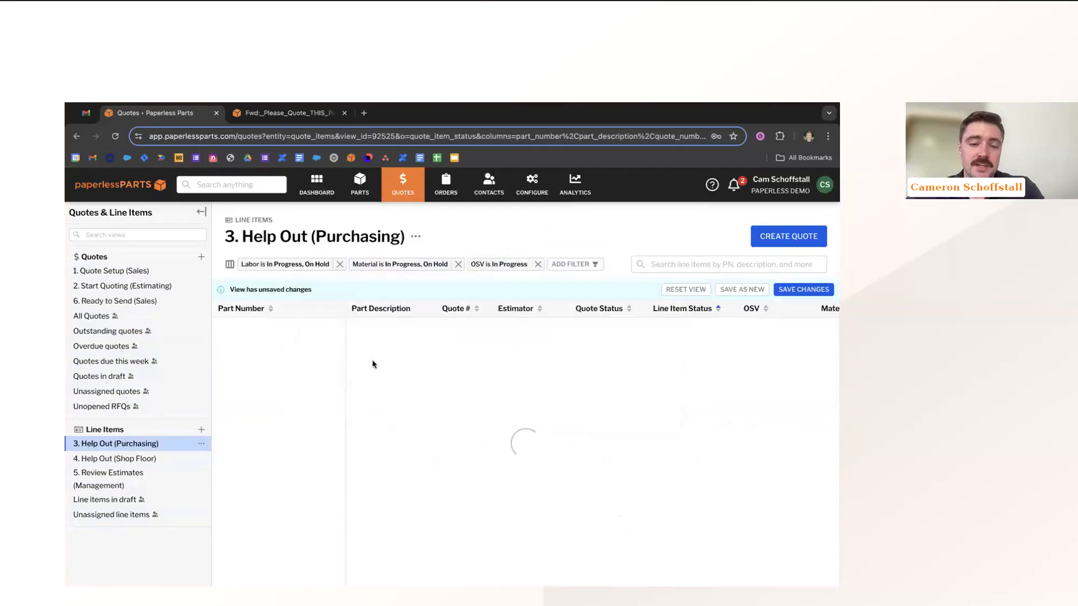
# Remove the Material and Labor filters from the Help Out (Purchasing) view, keeping only the OSV filter
pyautogui.click(458, 264)
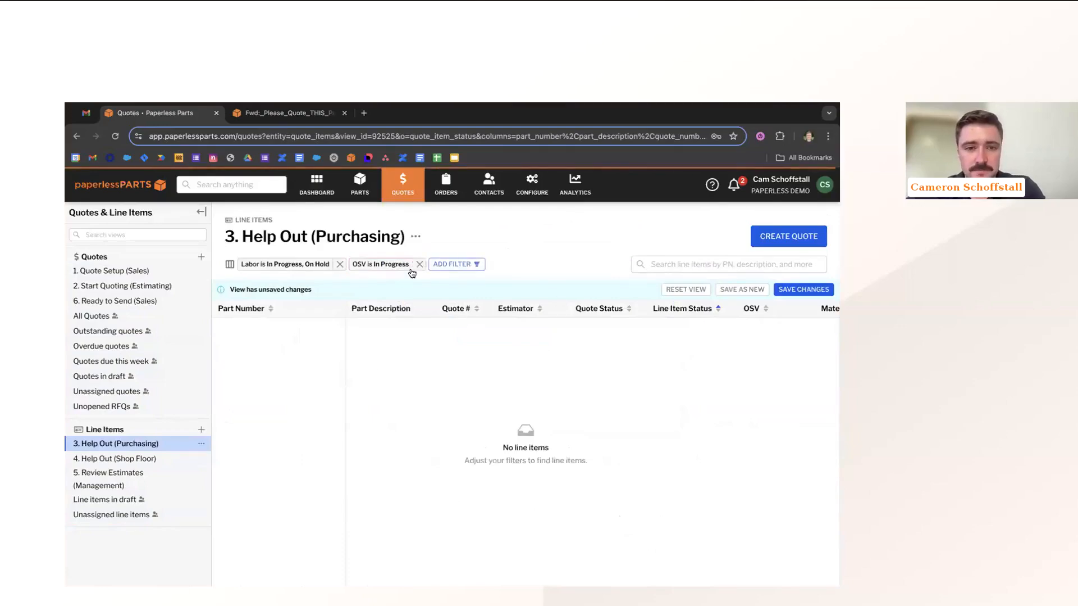
pyautogui.click(340, 264)
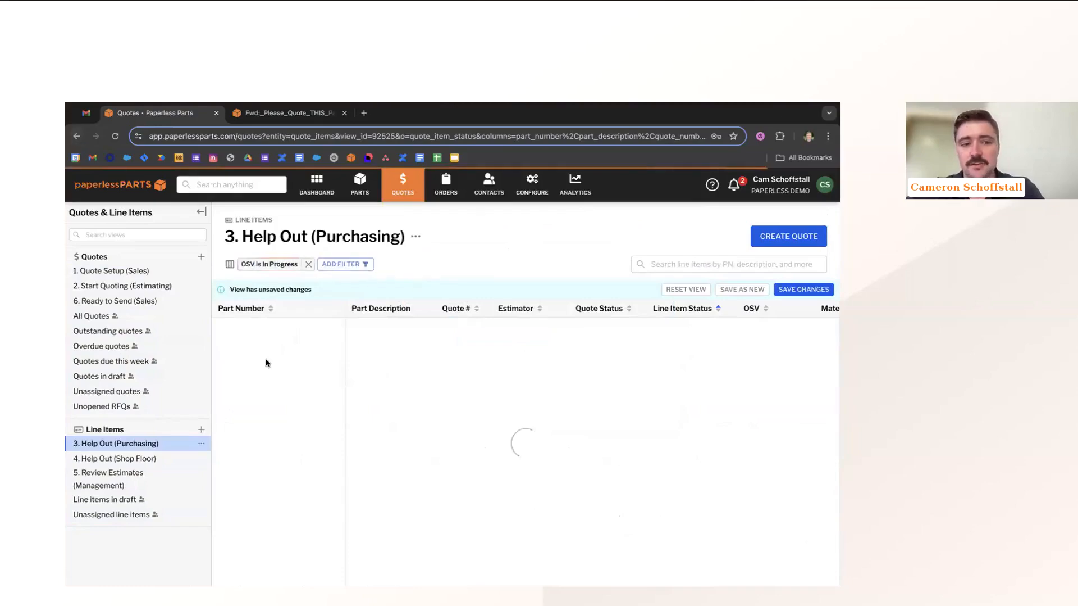
pyautogui.click(276, 264)
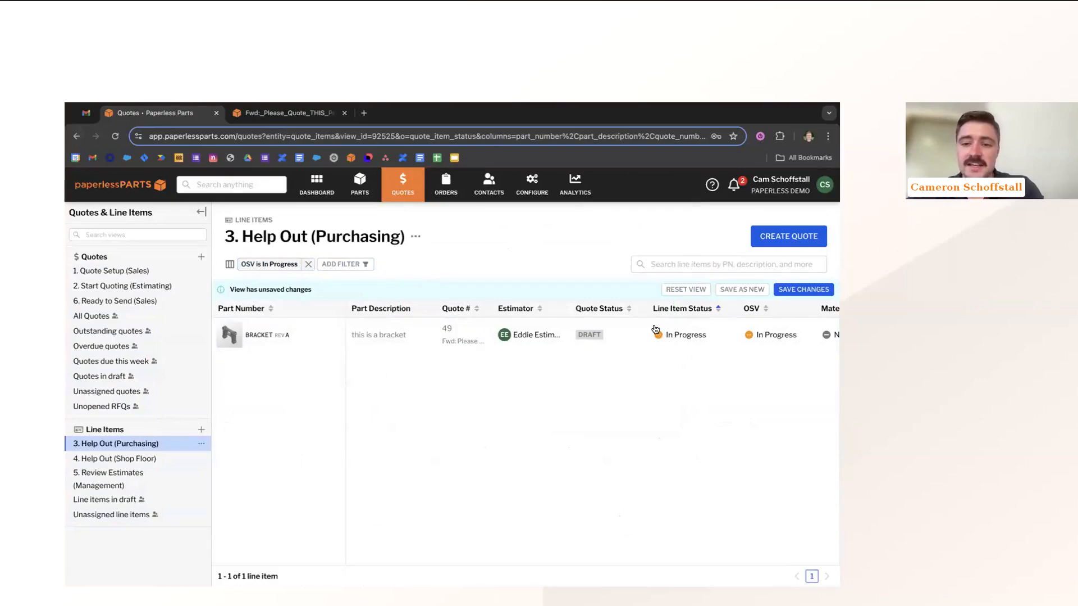
# Check the workflow columns of the filtered BRACKET line item, then open it and read its team message
pyautogui.hscroll(2, 260, 344)
pyautogui.hscroll(-2, 299, 342)
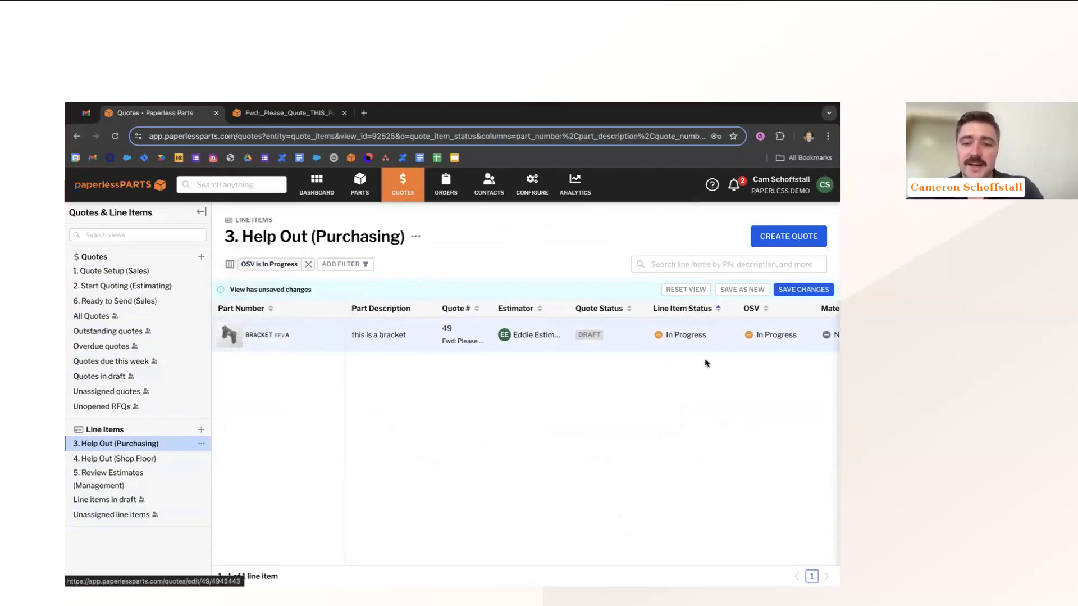
pyautogui.hscroll(2, 722, 359)
pyautogui.hscroll(2, 722, 359)
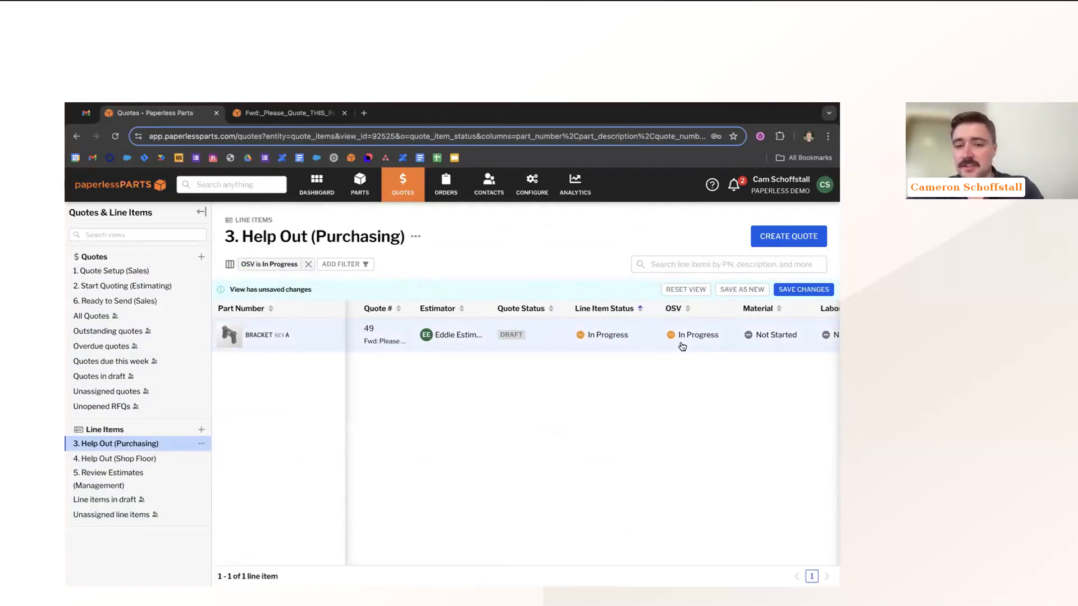
pyautogui.click(661, 342)
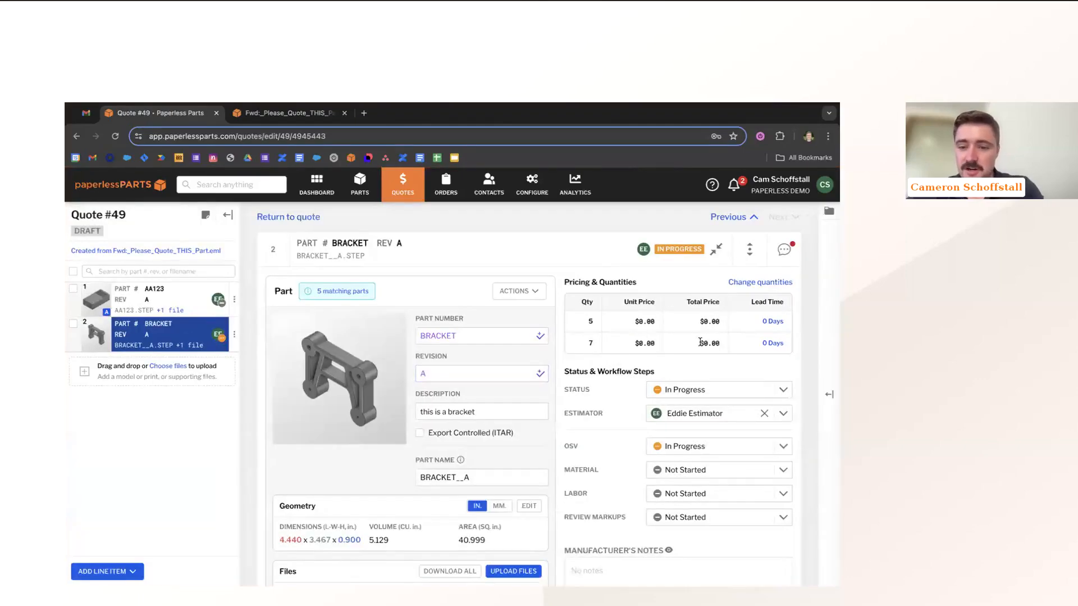
pyautogui.click(784, 249)
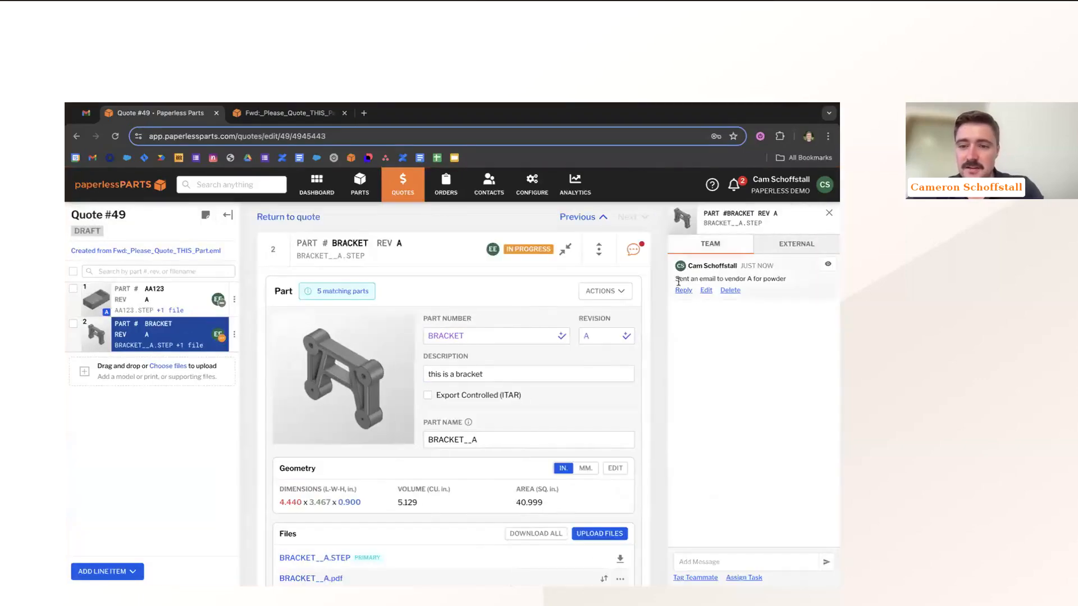
pyautogui.tripleClick(790, 279)
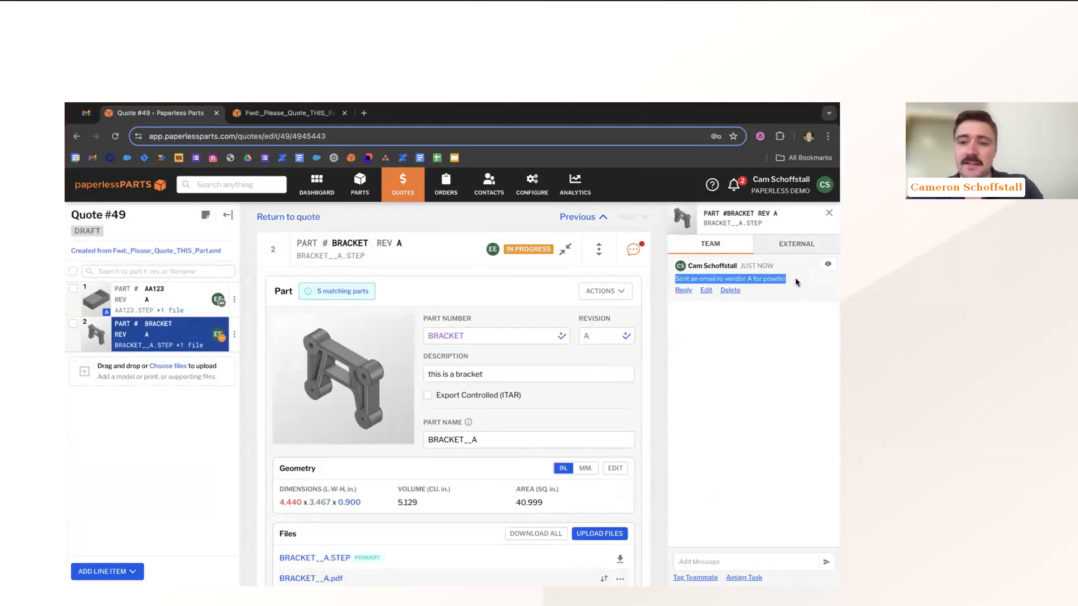
# Reply to the vendor A message thread with "pinged again" and a second reply, "and again"
pyautogui.click(684, 291)
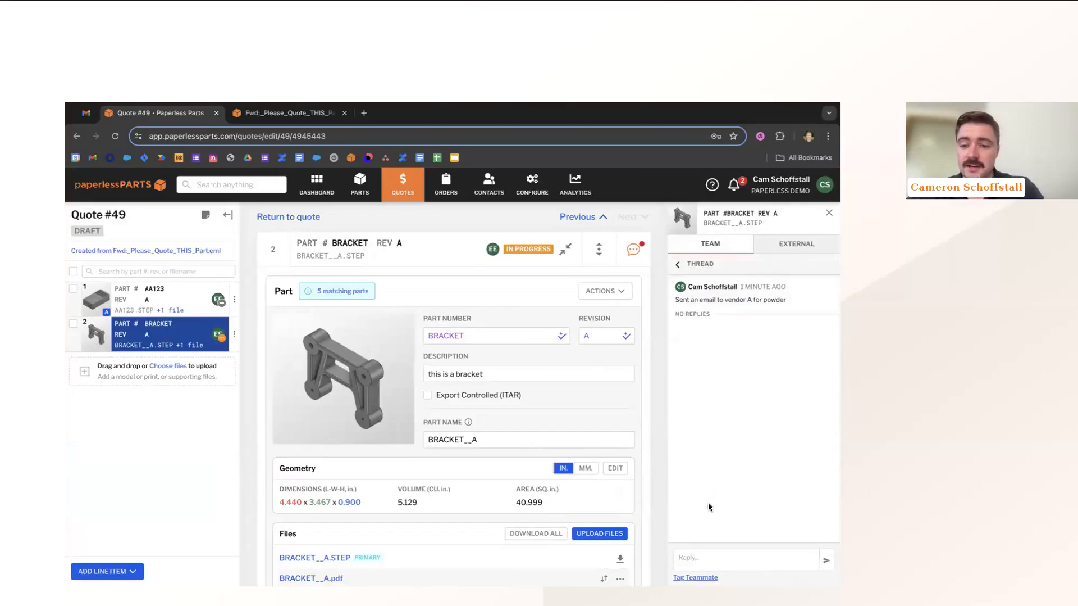
pyautogui.click(705, 557)
pyautogui.write('P')
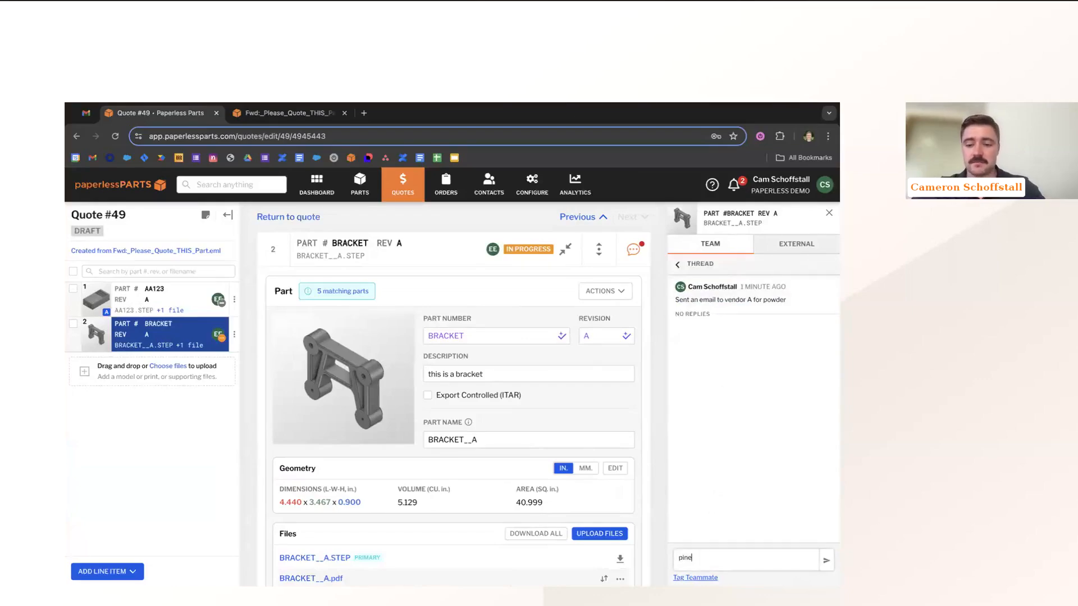
pyautogui.write('inged again')
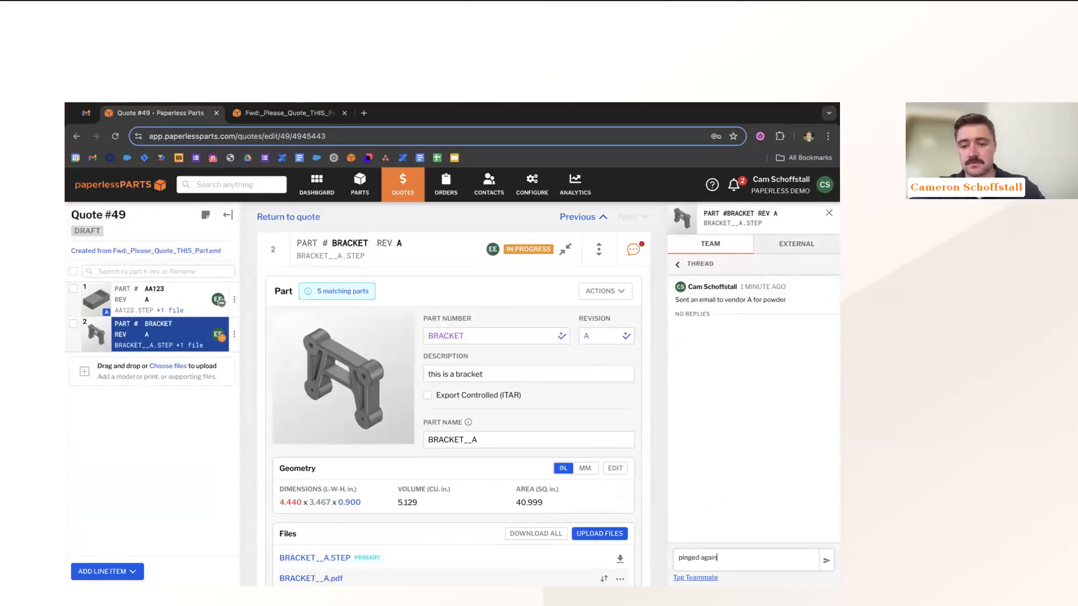
pyautogui.press('Return')
pyautogui.write('a')
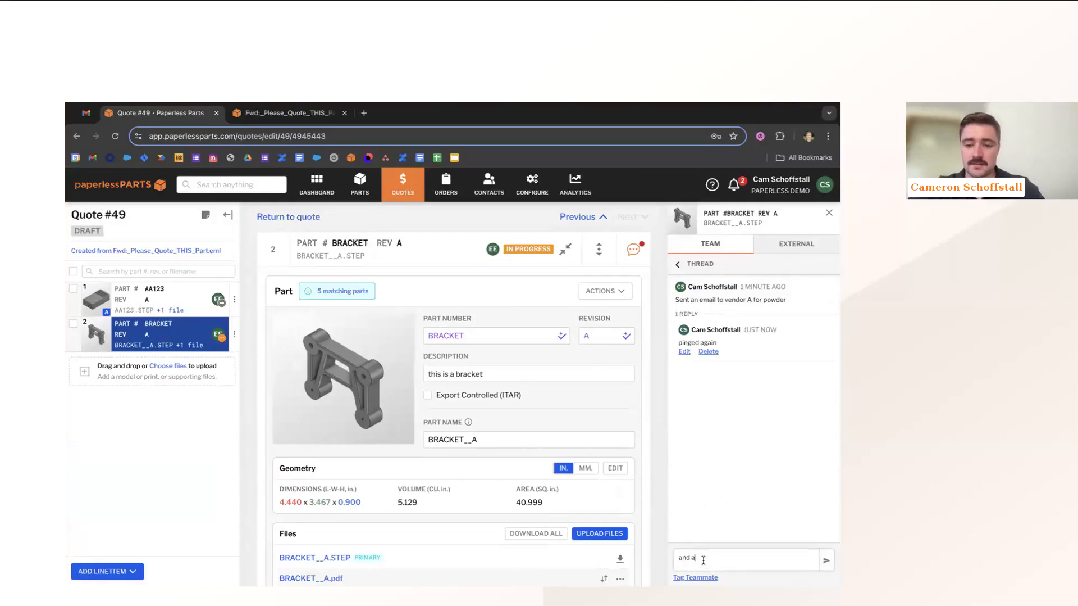
pyautogui.press('Return')
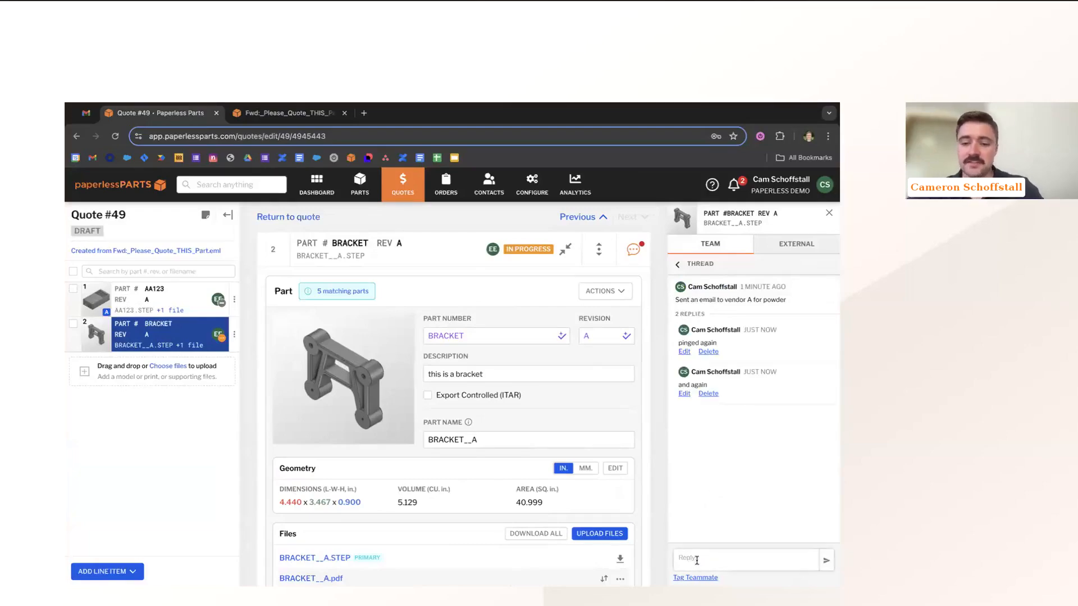
# Post a thread reply tagging a teammate with "can you help pester this vendor", and return to the team message list
pyautogui.write('@')
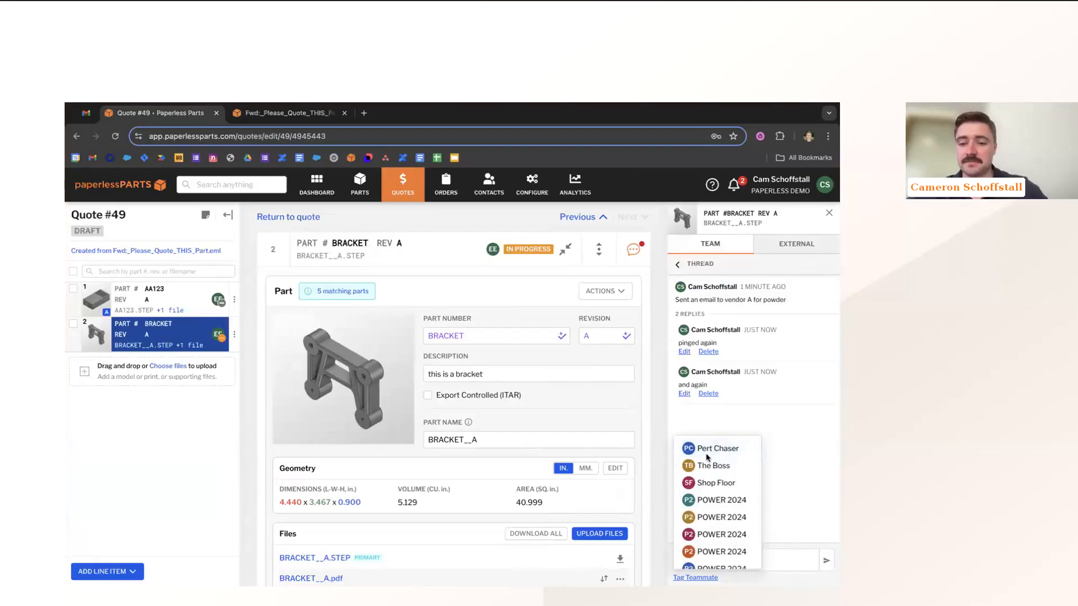
pyautogui.click(710, 447)
pyautogui.click(738, 559)
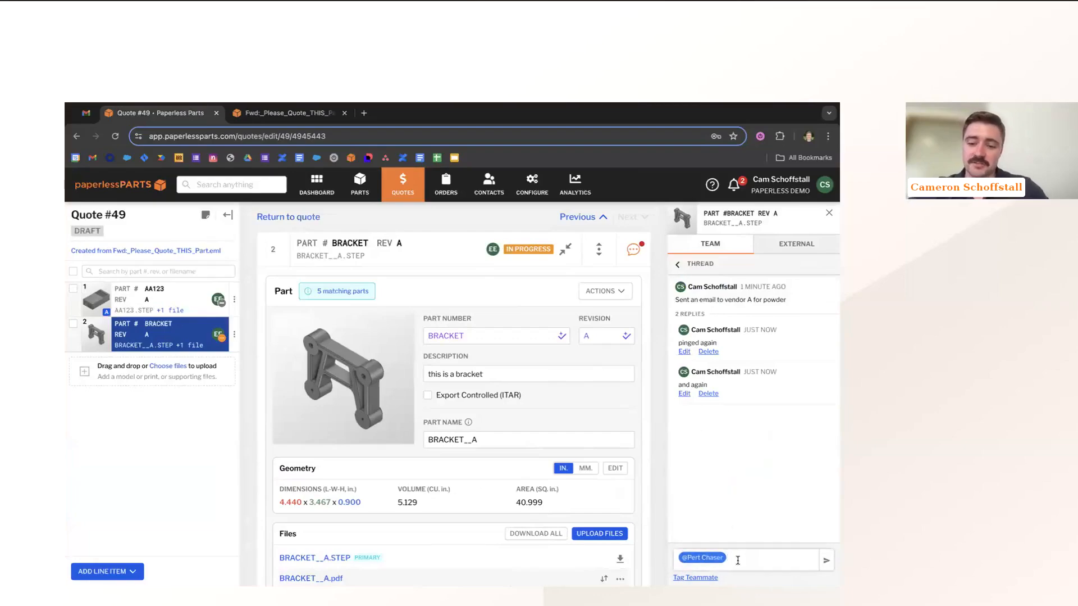
pyautogui.write('can yo')
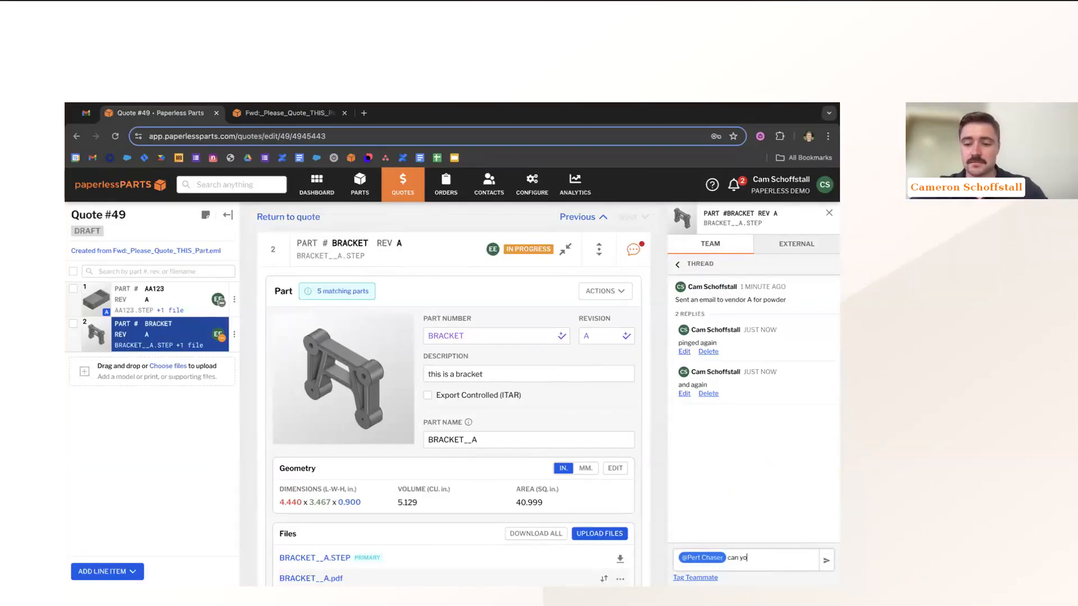
pyautogui.write('u help')
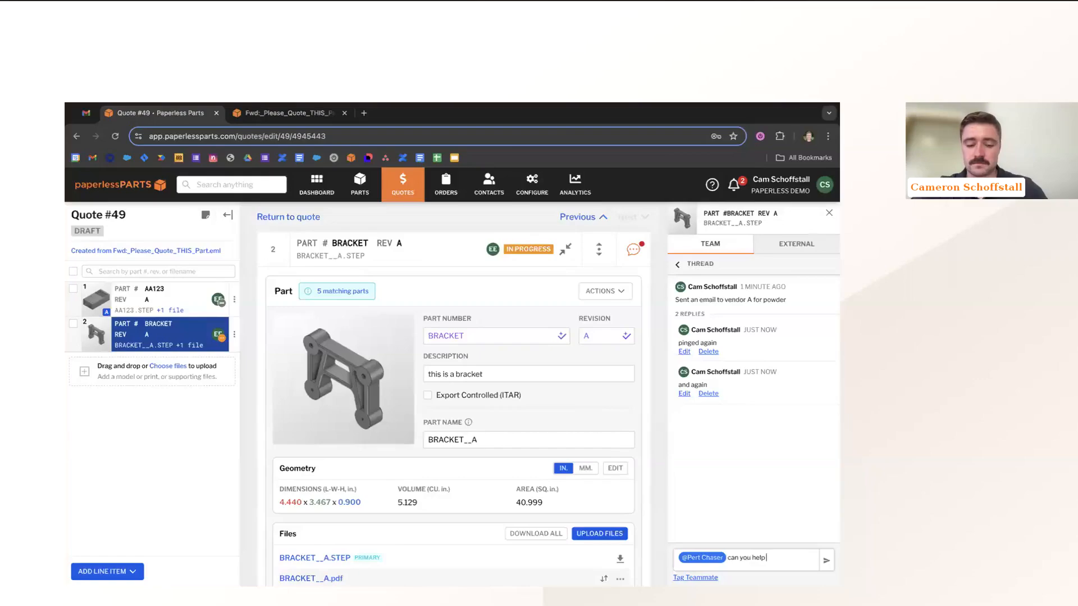
pyautogui.write(' pester this vendor')
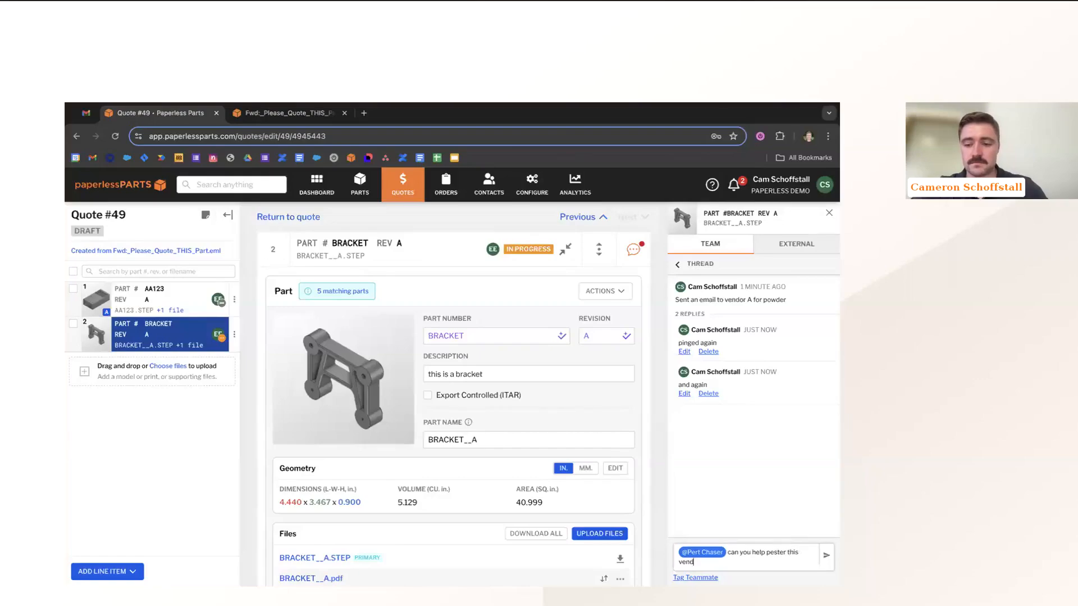
pyautogui.press('Return')
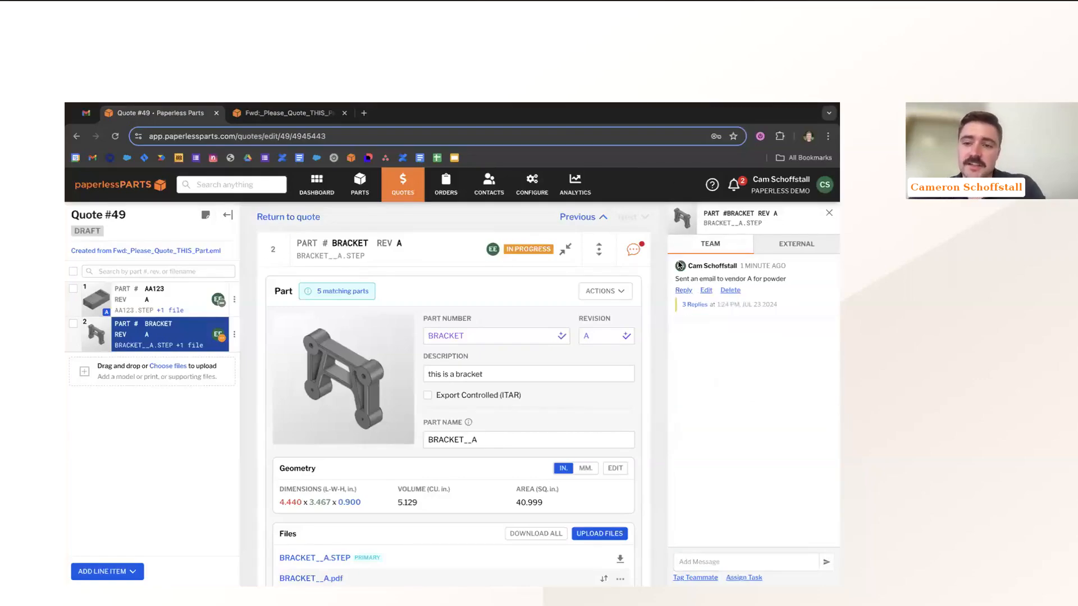
pyautogui.click(678, 263)
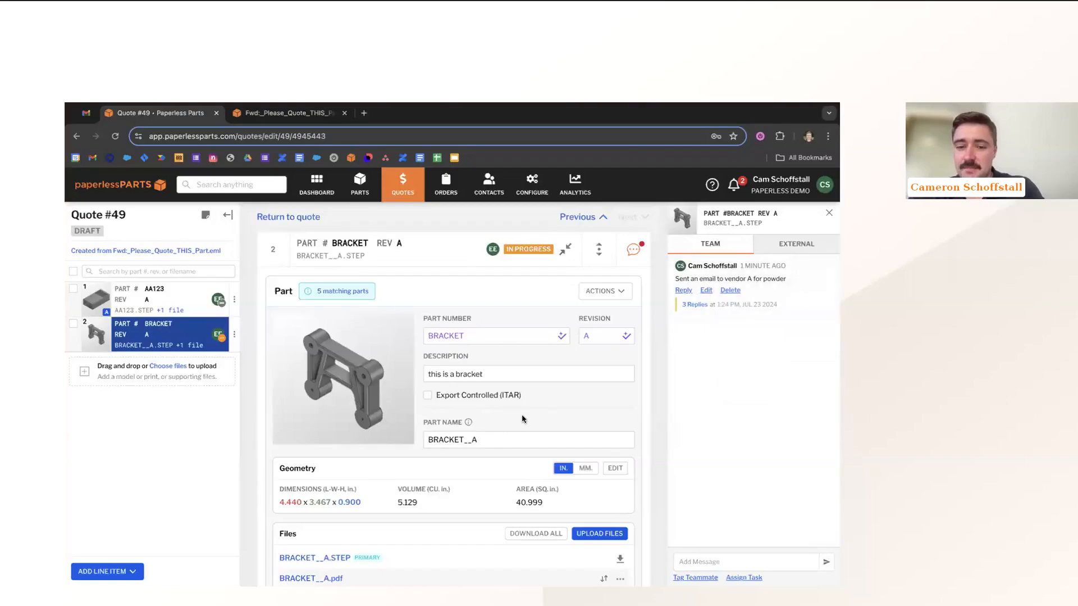
# Review the BRACKET line item's OSV status options and reread the team message about vendor A
pyautogui.scroll(-8, 521, 414)
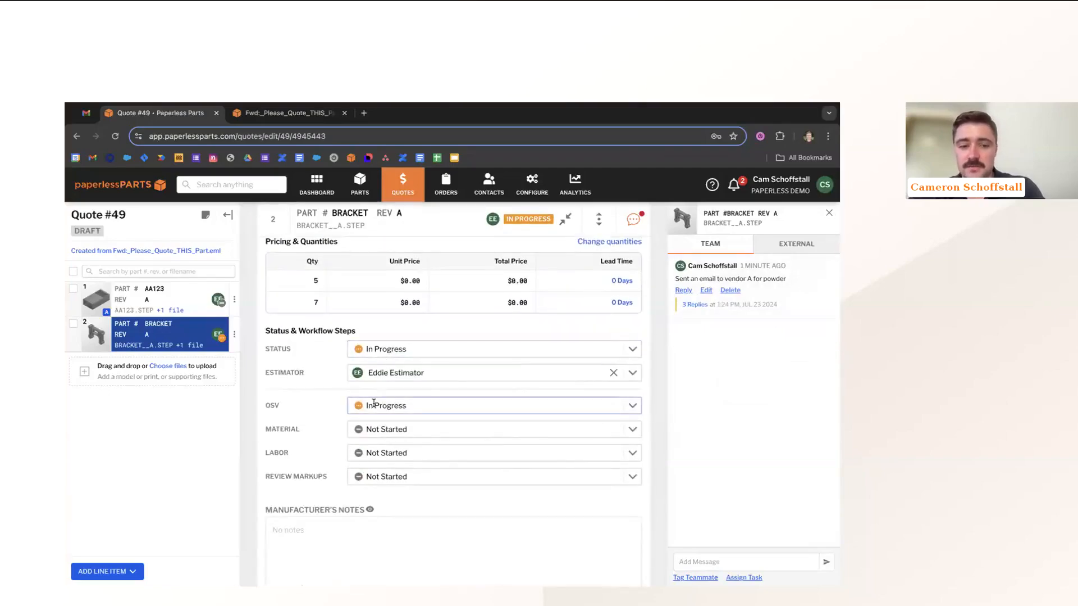
pyautogui.click(373, 403)
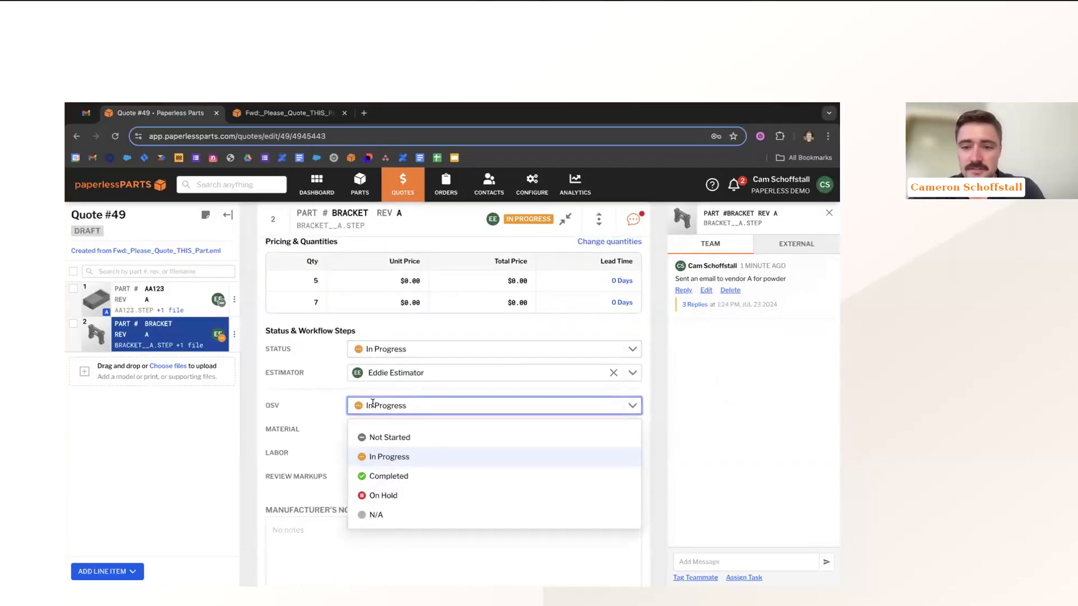
pyautogui.click(373, 403)
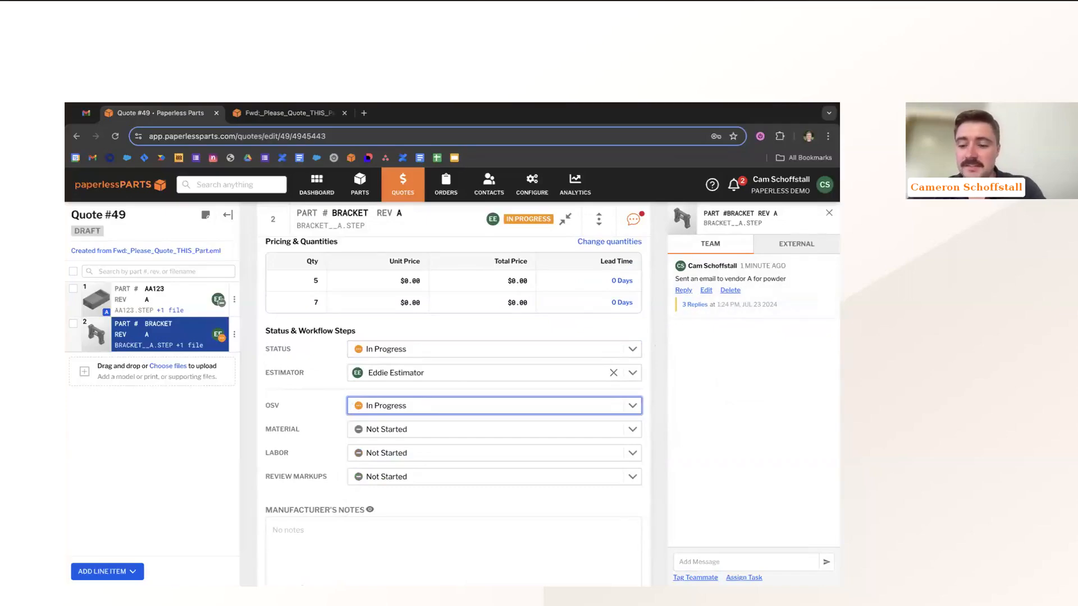
pyautogui.click(738, 446)
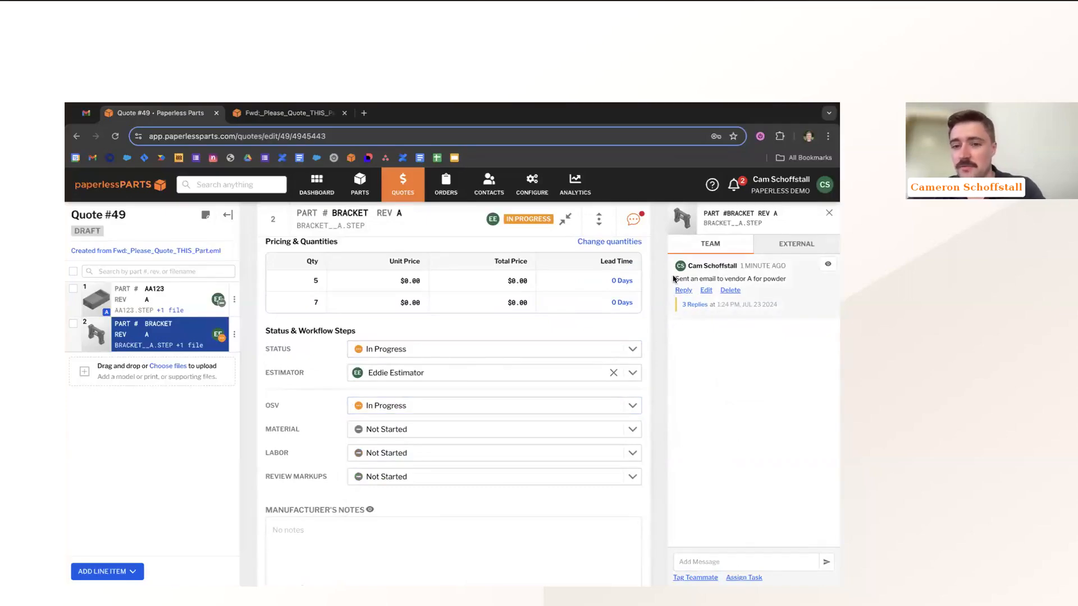
pyautogui.moveTo(675, 279); pyautogui.dragTo(733, 314)
pyautogui.click(746, 373)
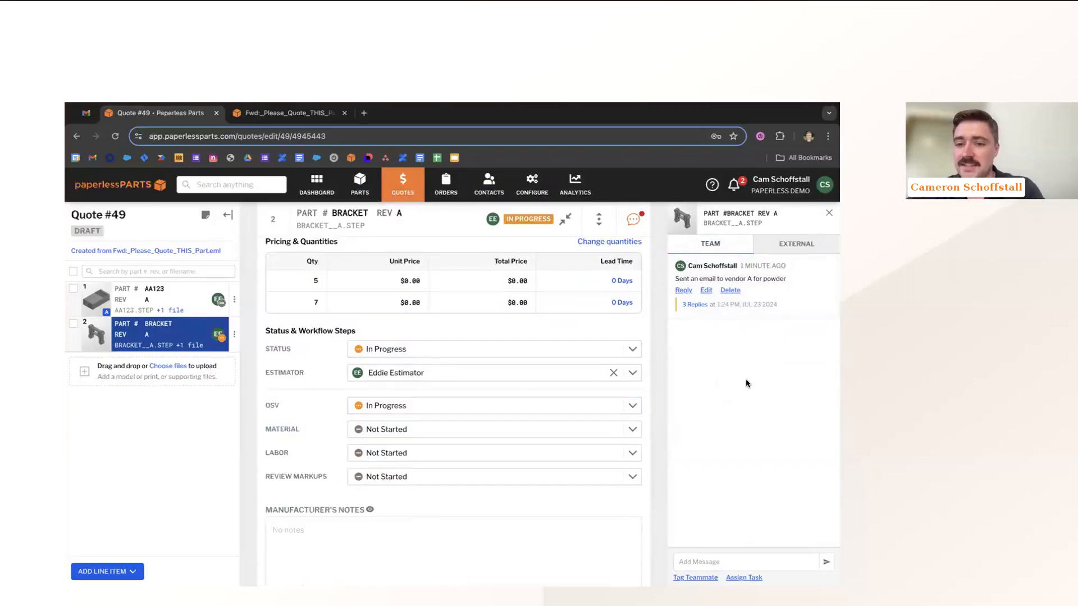
pyautogui.moveTo(676, 279); pyautogui.dragTo(786, 279)
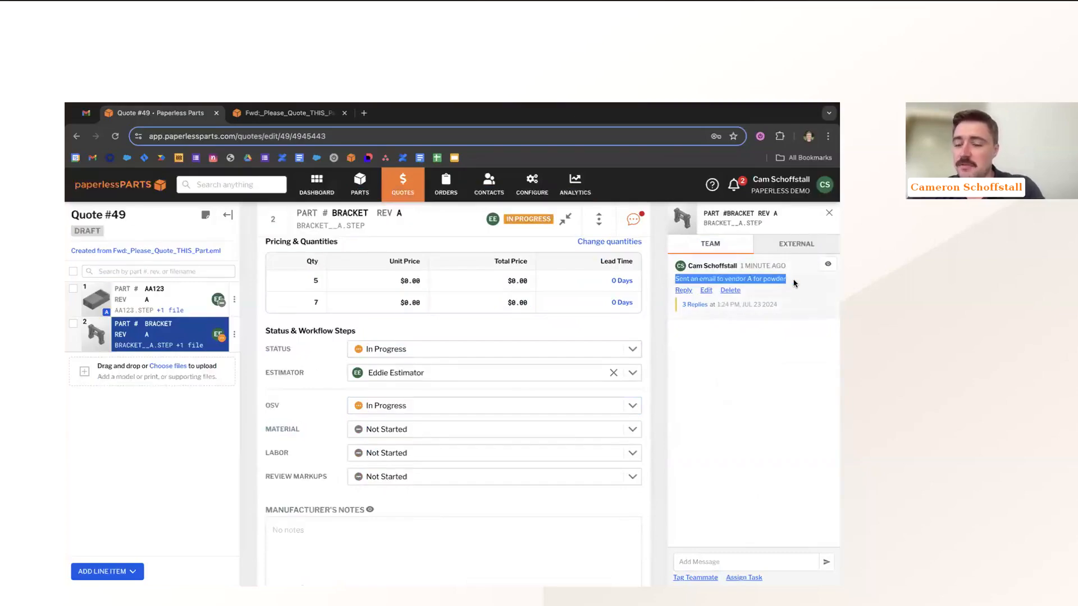
pyautogui.click(793, 281)
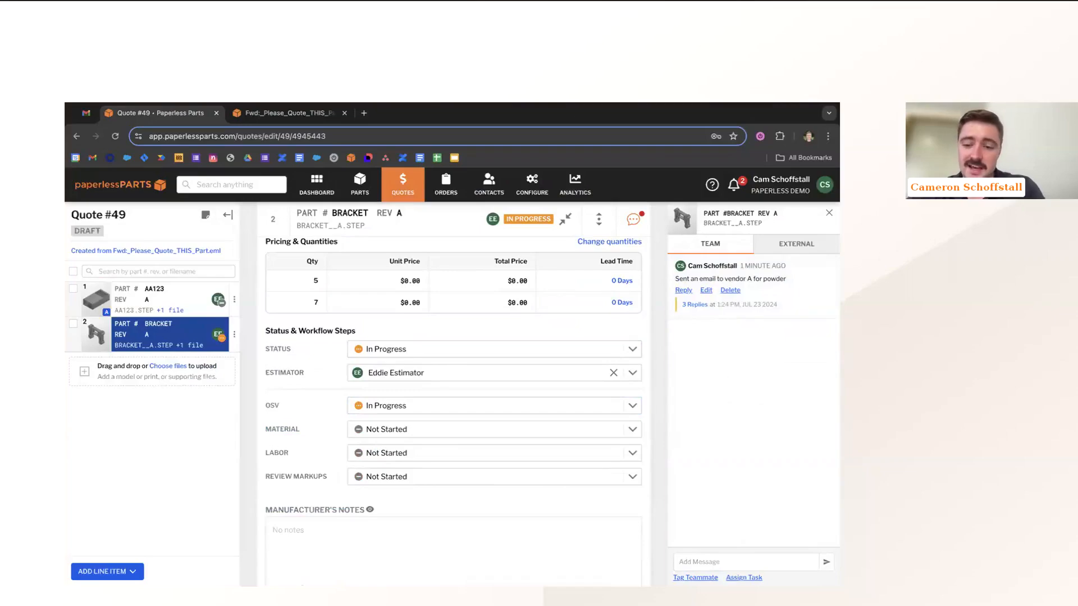
# Look through the teammates available for a task assignment on the BRACKET line item without assigning one
pyautogui.click(744, 576)
pyautogui.click(730, 494)
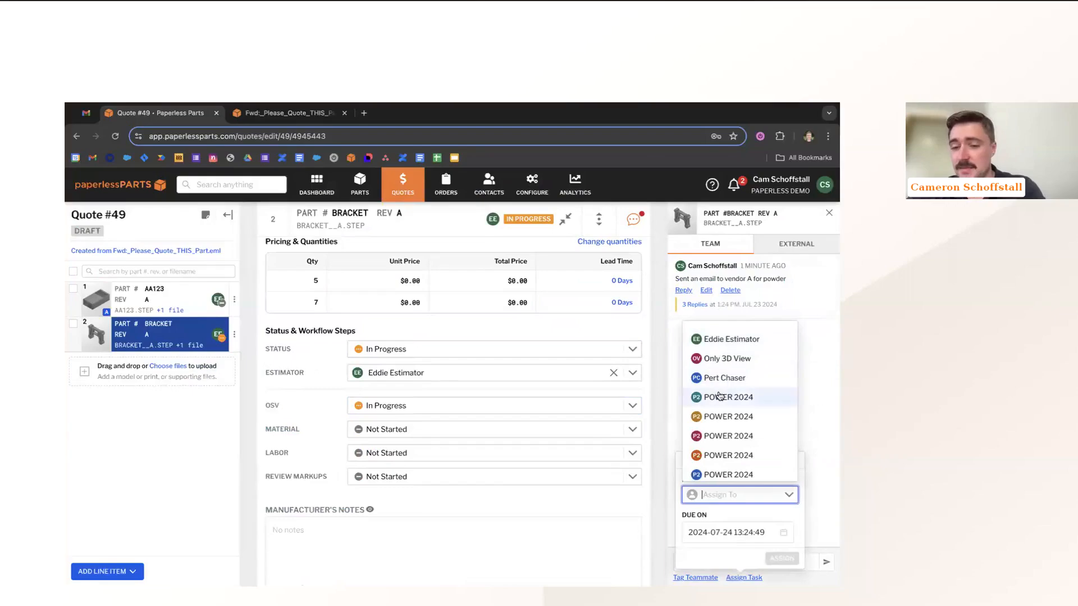
pyautogui.click(811, 358)
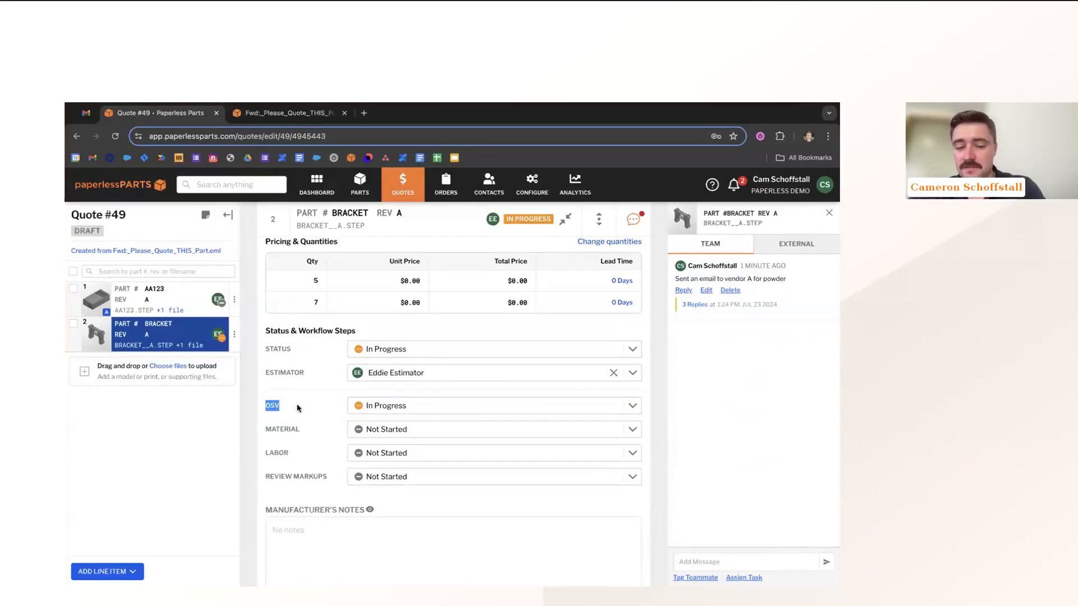
# Set the BRACKET line item's Material workflow step to In Progress and open the part in the viewer
pyautogui.click(408, 429)
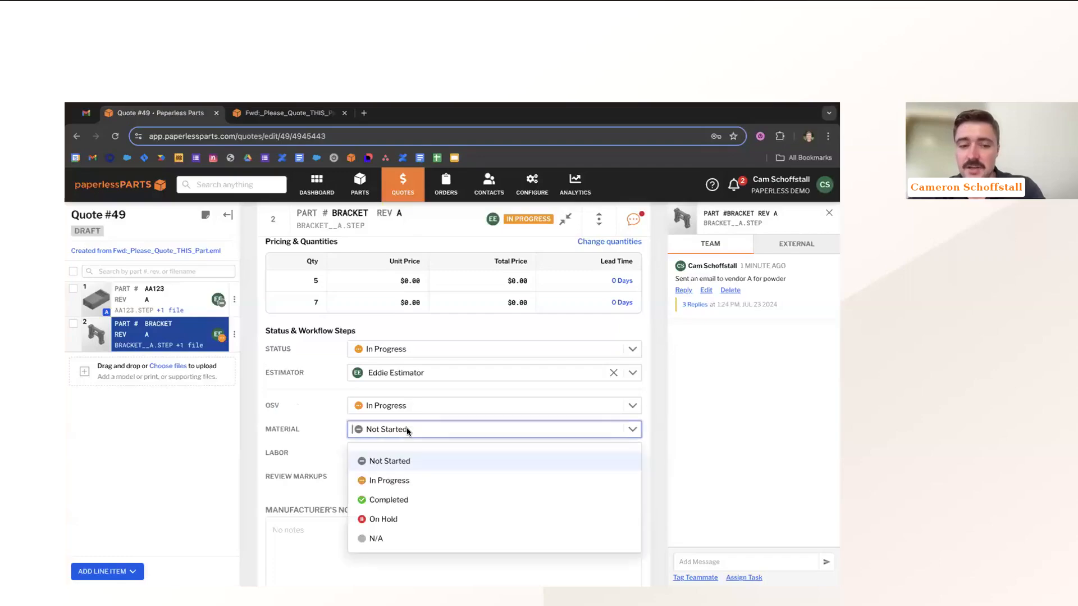
pyautogui.click(395, 479)
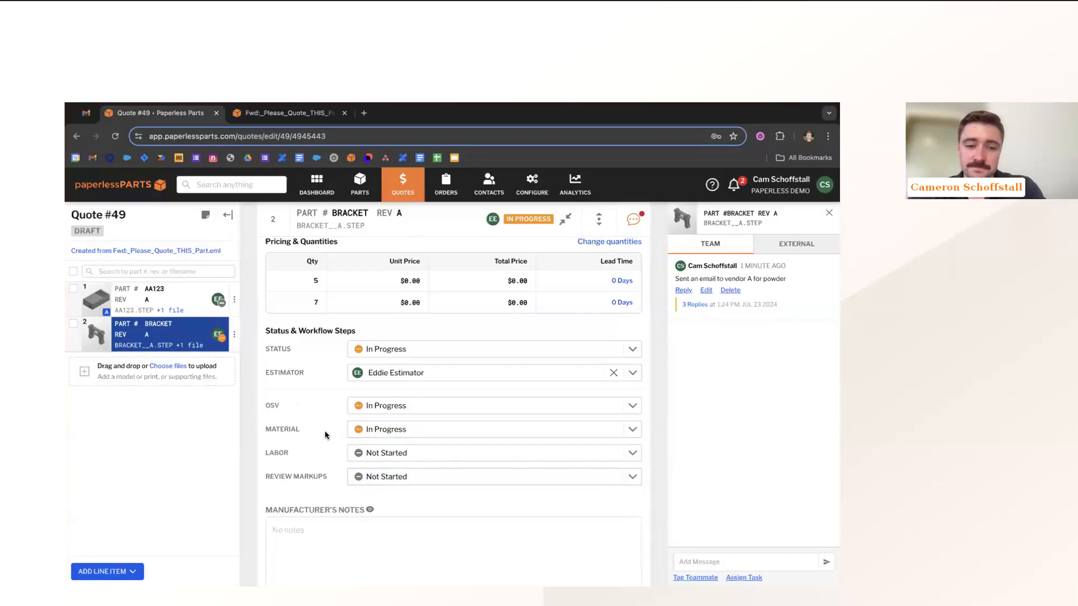
pyautogui.scroll(-1, 326, 434)
pyautogui.scroll(10, 326, 434)
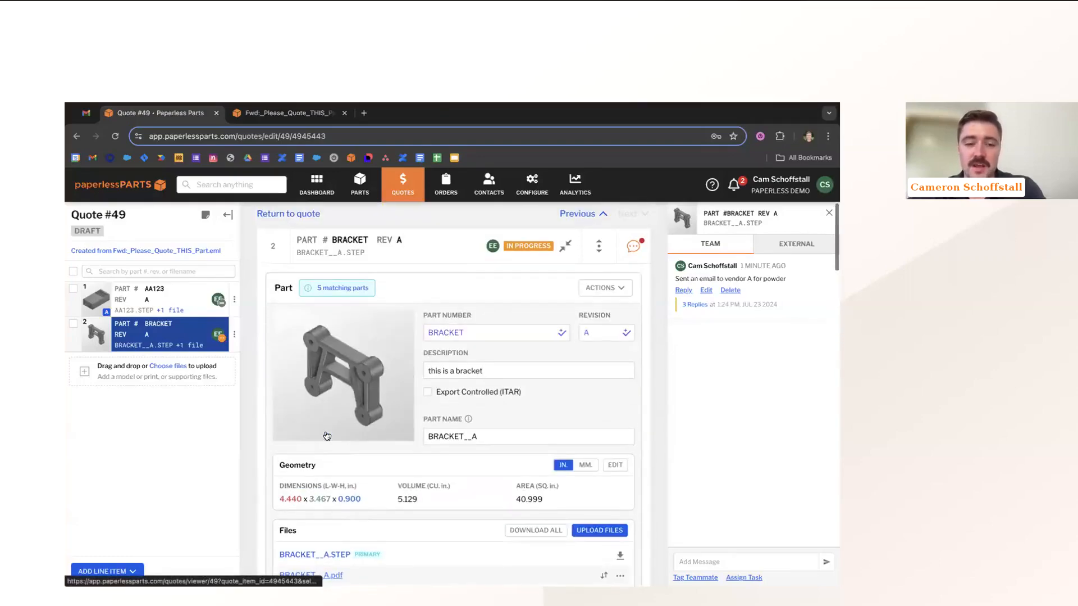
pyautogui.click(368, 383)
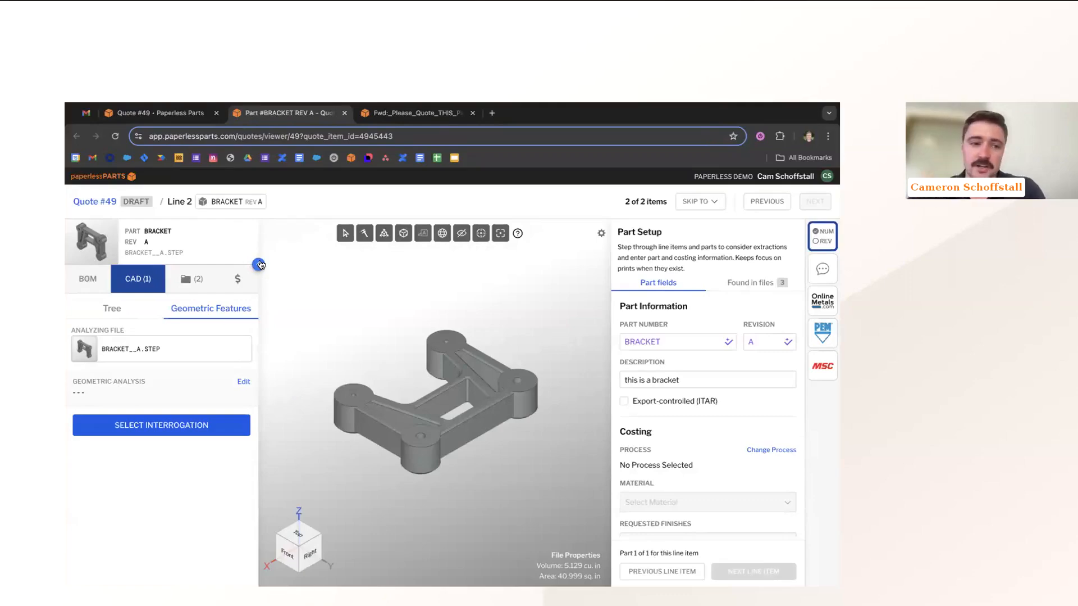
# Open the BRACKET__A.pdf drawing with the team messages beside it, and collapse the file list to enlarge the drawing
pyautogui.moveTo(434, 428); pyautogui.dragTo(504, 411)
pyautogui.click(190, 279)
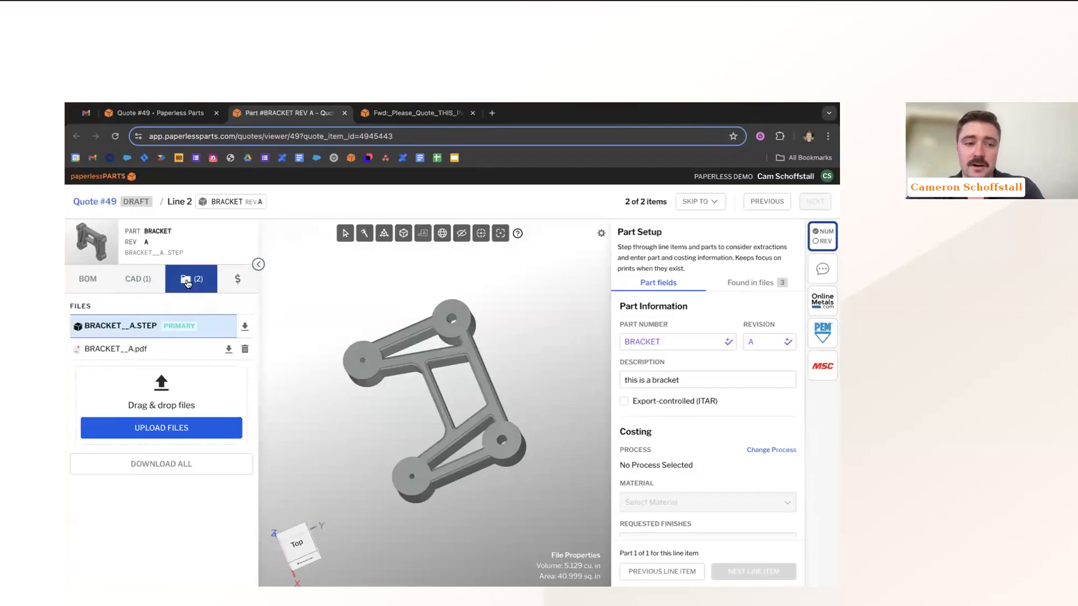
pyautogui.click(141, 349)
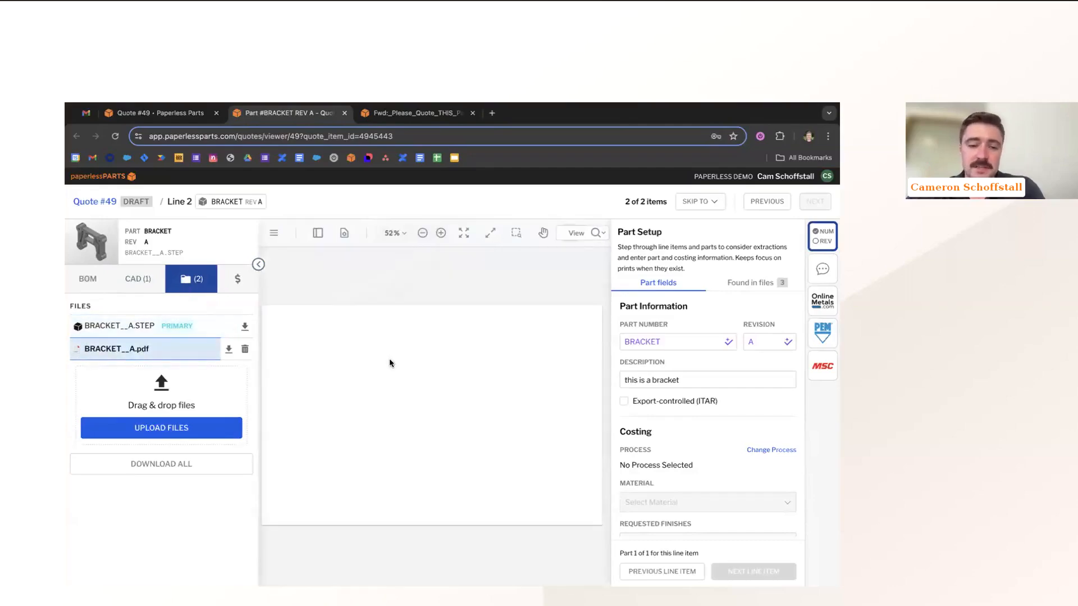
pyautogui.click(821, 268)
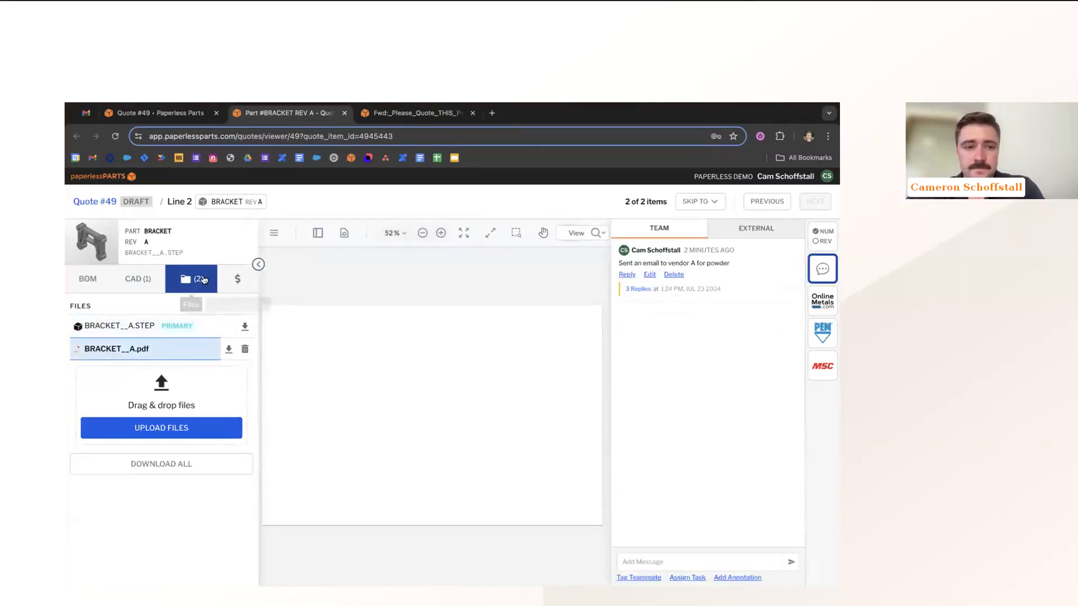
pyautogui.click(259, 264)
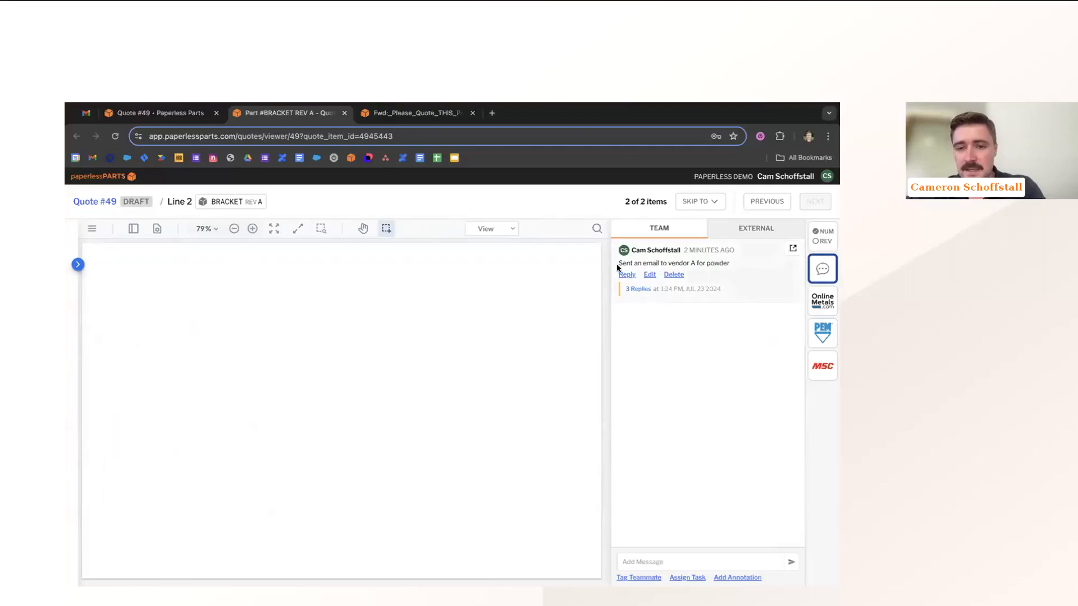
pyautogui.moveTo(618, 263); pyautogui.dragTo(732, 267)
pyautogui.click(730, 269)
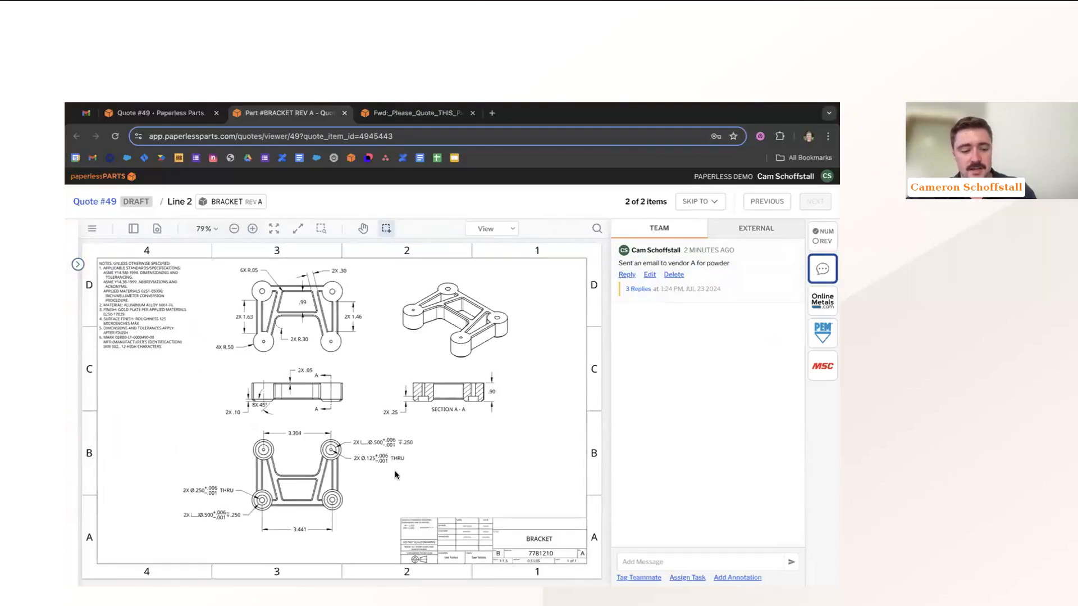
# Highlight the 6061-T6 material note and the first line of the gold plate finish note in red on the drawing
pyautogui.press('z')
pyautogui.moveTo(383, 499)
pyautogui.mouseDown()
pyautogui.moveTo(452, 534)
pyautogui.moveTo(582, 572)
pyautogui.mouseUp()
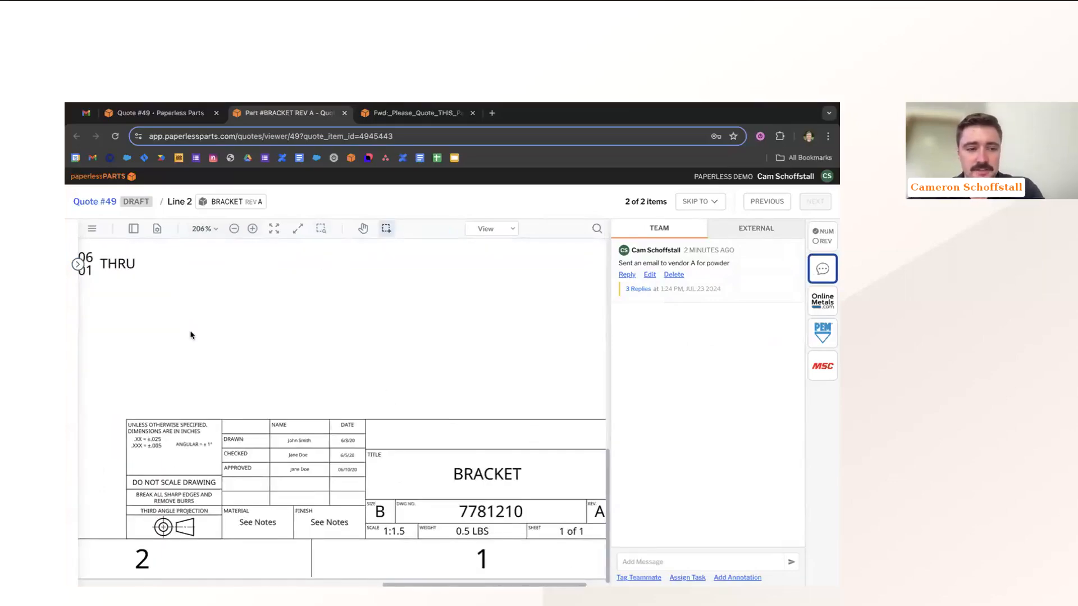
pyautogui.scroll(10, 190, 335)
pyautogui.hscroll(-5, 193, 336)
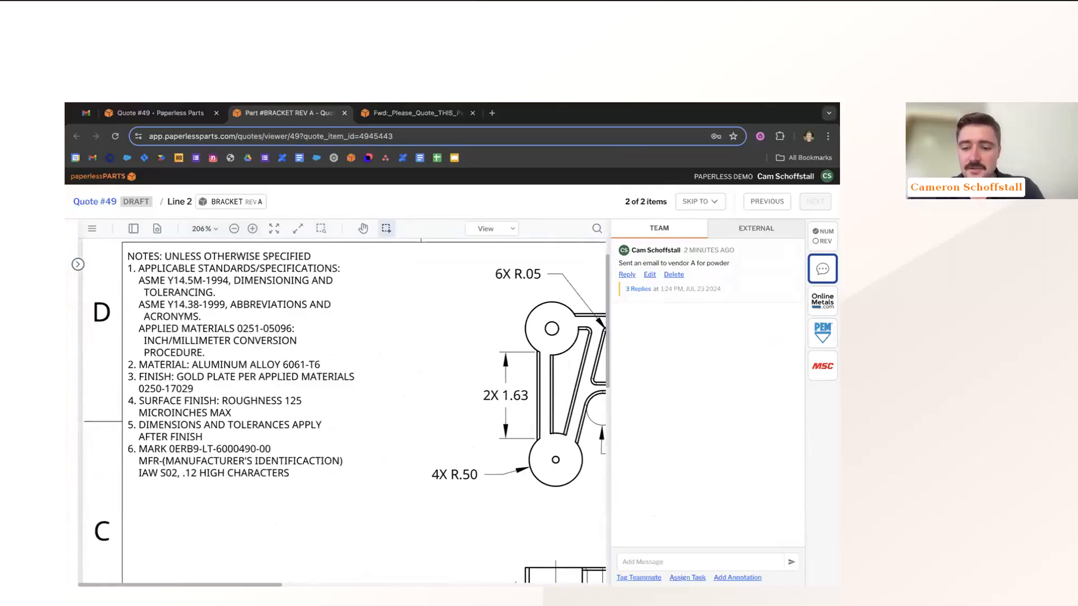
pyautogui.click(490, 229)
pyautogui.click(488, 259)
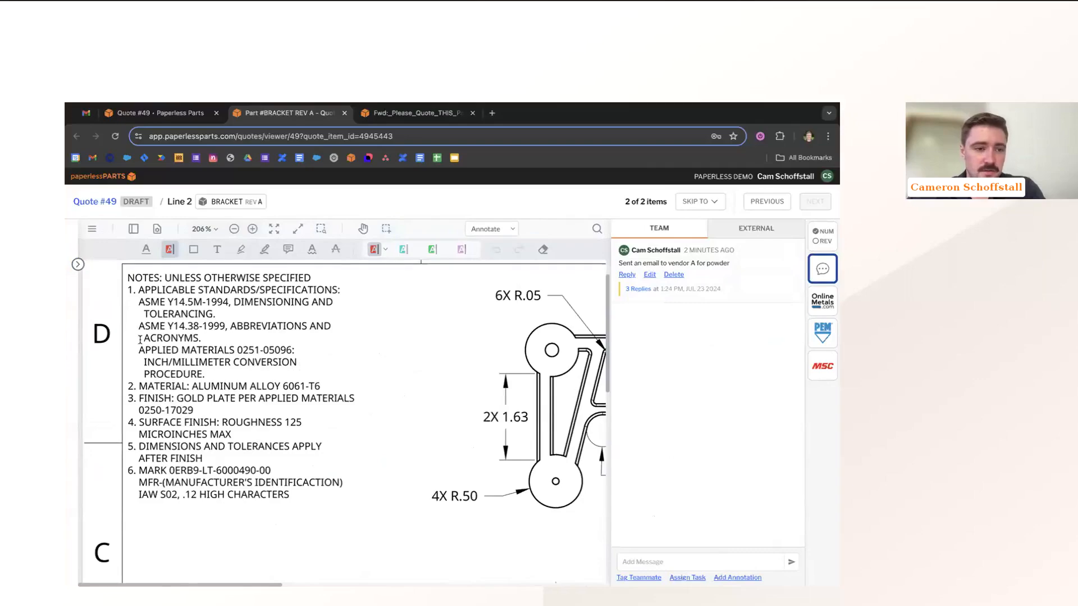
pyautogui.moveTo(140, 383); pyautogui.dragTo(328, 383)
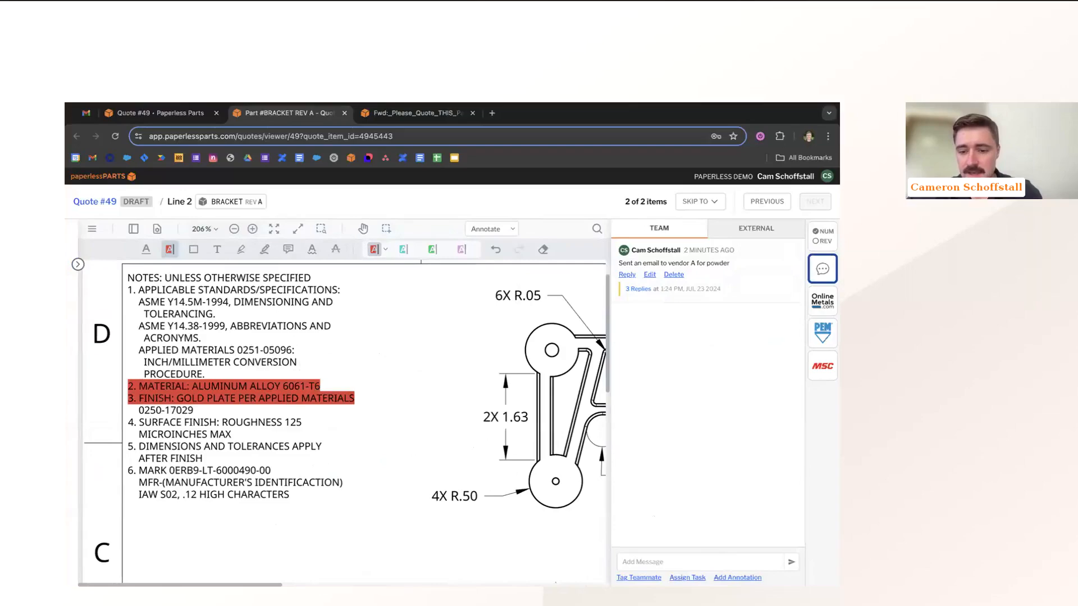
# Attach a task to the annotation message, assigned to the purchasing teammate and due July 25, 2024 at 1:26 PM
pyautogui.click(688, 577)
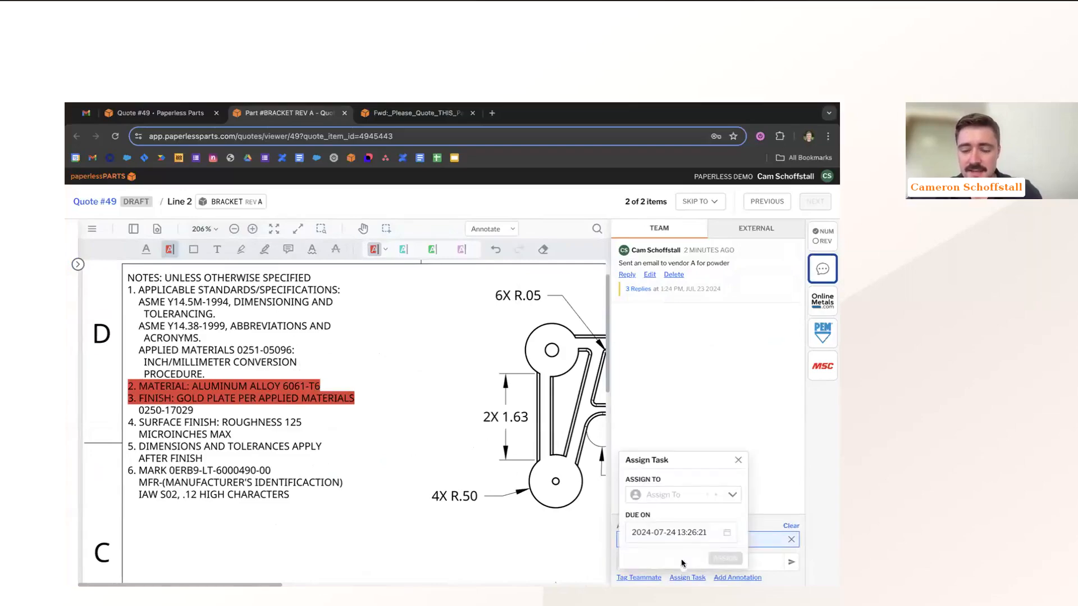
pyautogui.click(667, 495)
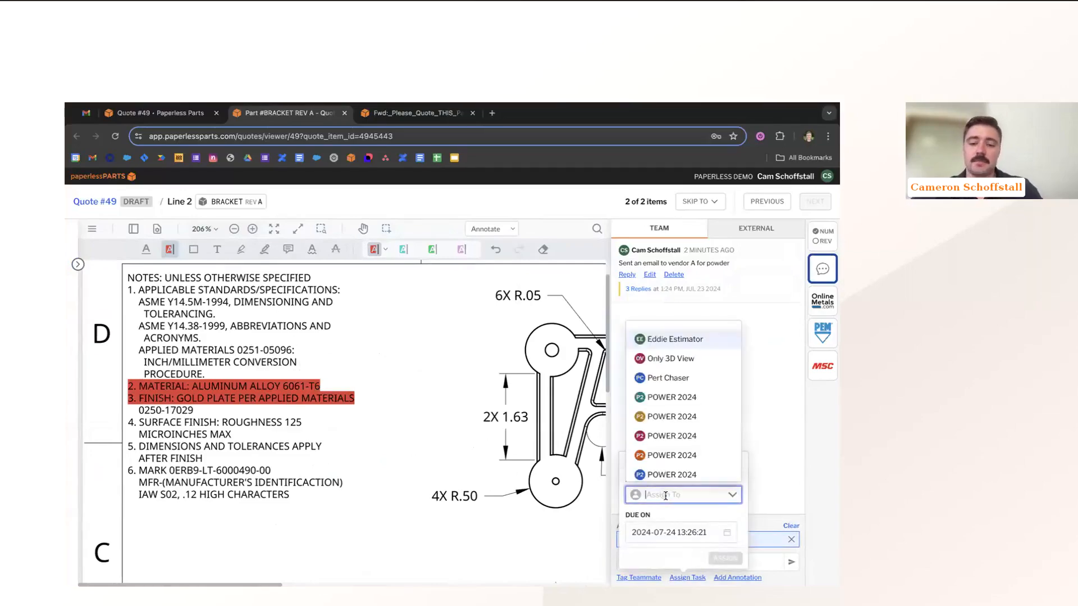
pyautogui.click(664, 377)
pyautogui.click(696, 532)
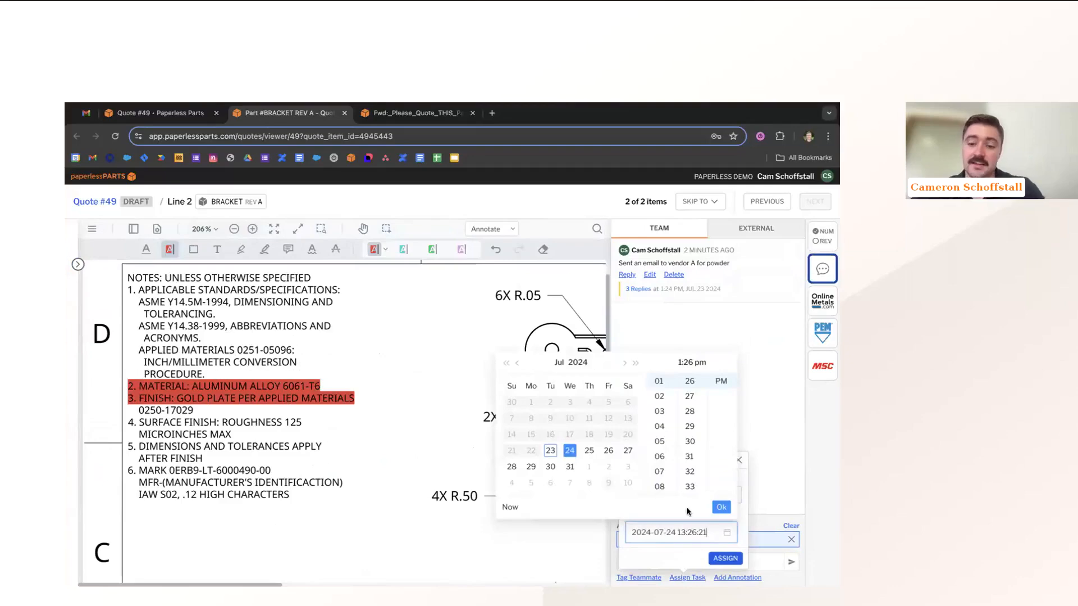
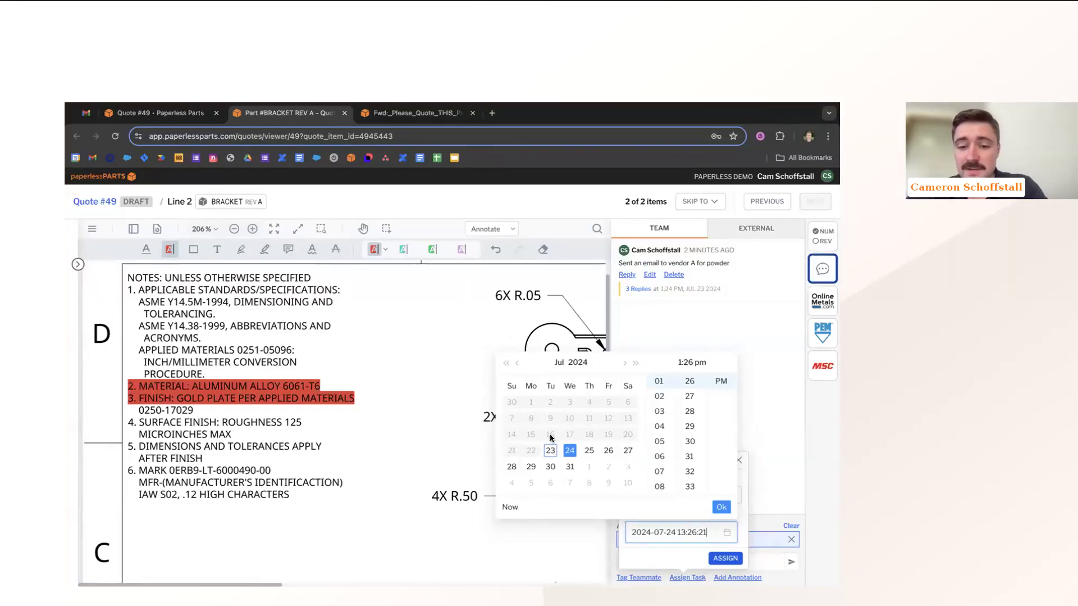
pyautogui.click(589, 450)
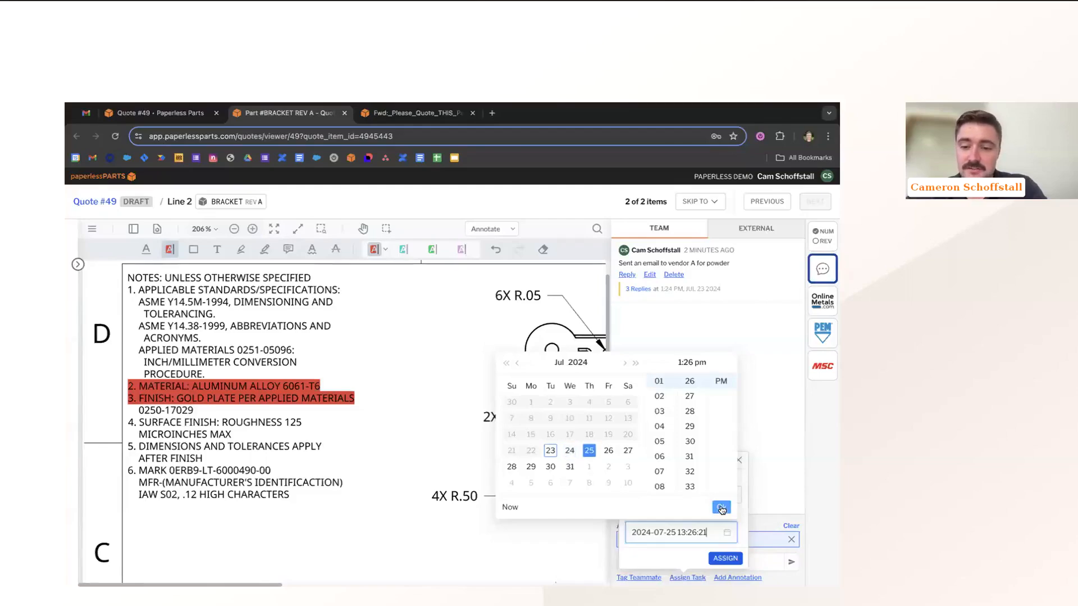
pyautogui.click(720, 507)
pyautogui.click(725, 558)
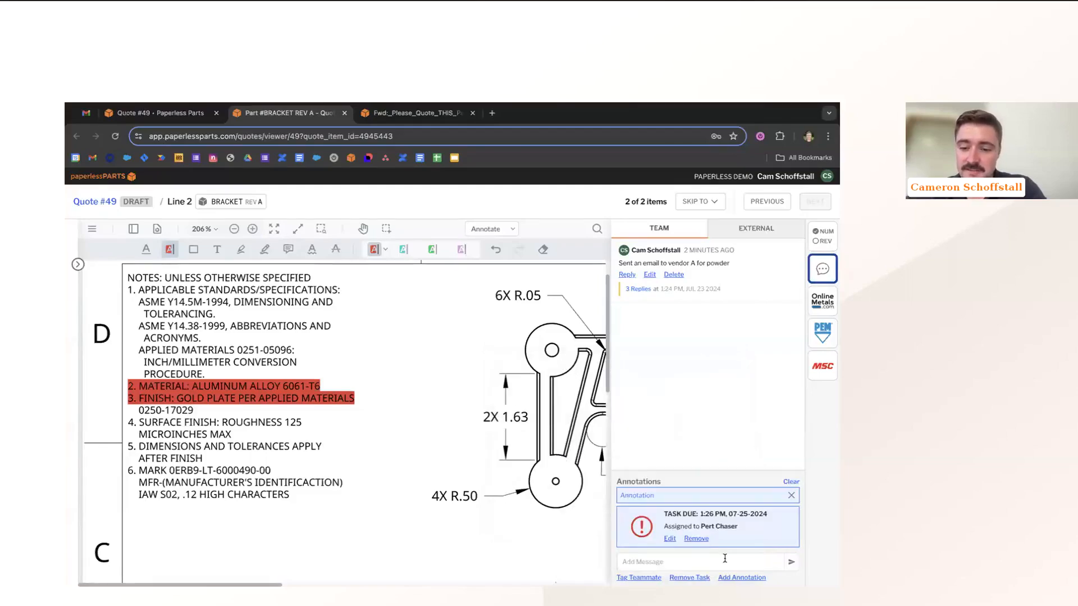
# Post the task message greeting the teammate by name and asking "please get a quote for this material / part"
pyautogui.click(660, 562)
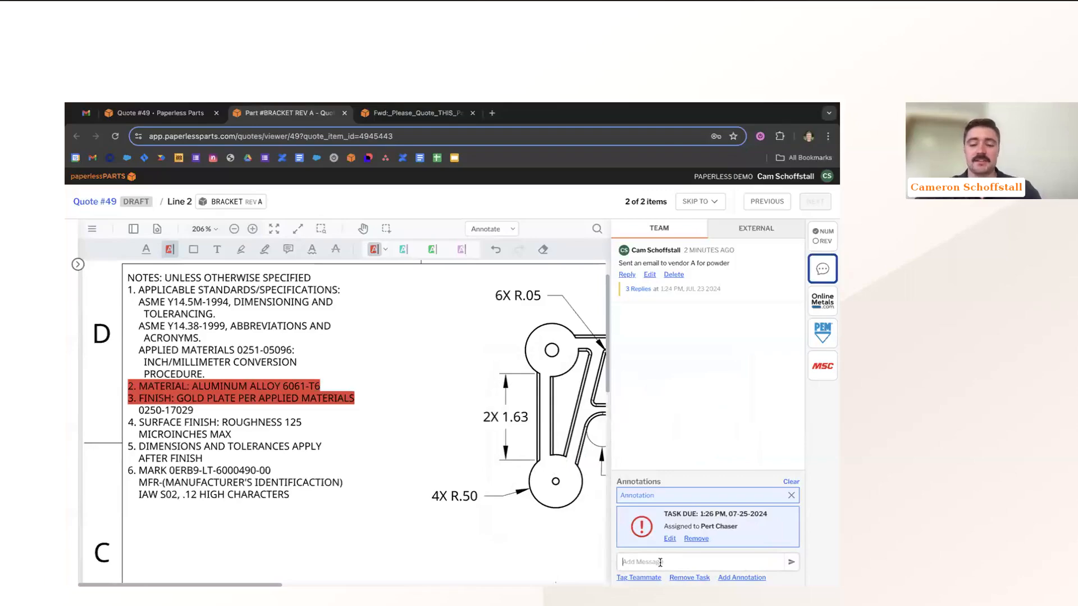
pyautogui.write('Hey Pert please get a quote for this material')
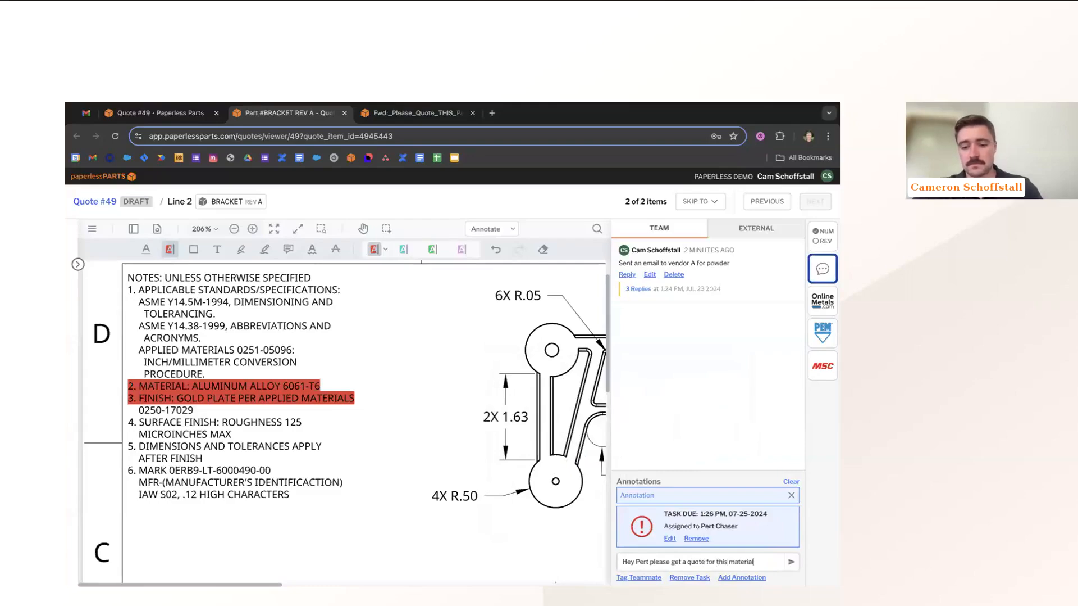
pyautogui.write('/ part')
pyautogui.press('Return')
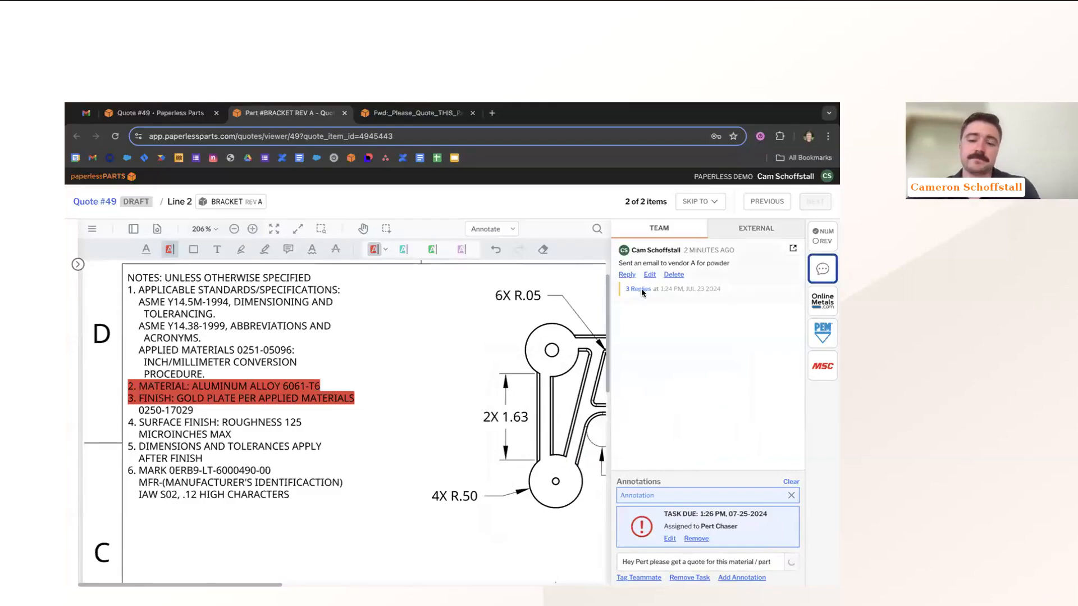
# Reread the vendor A message, return to Quote #49 and review the new task in BRACKET's team messages
pyautogui.moveTo(619, 262); pyautogui.dragTo(732, 264)
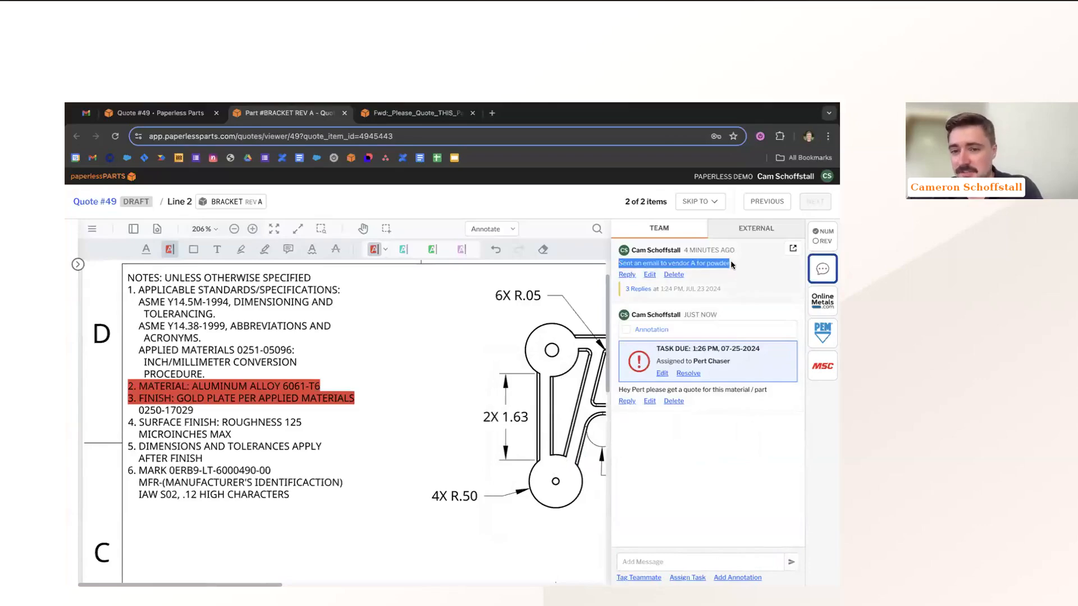
pyautogui.click(664, 262)
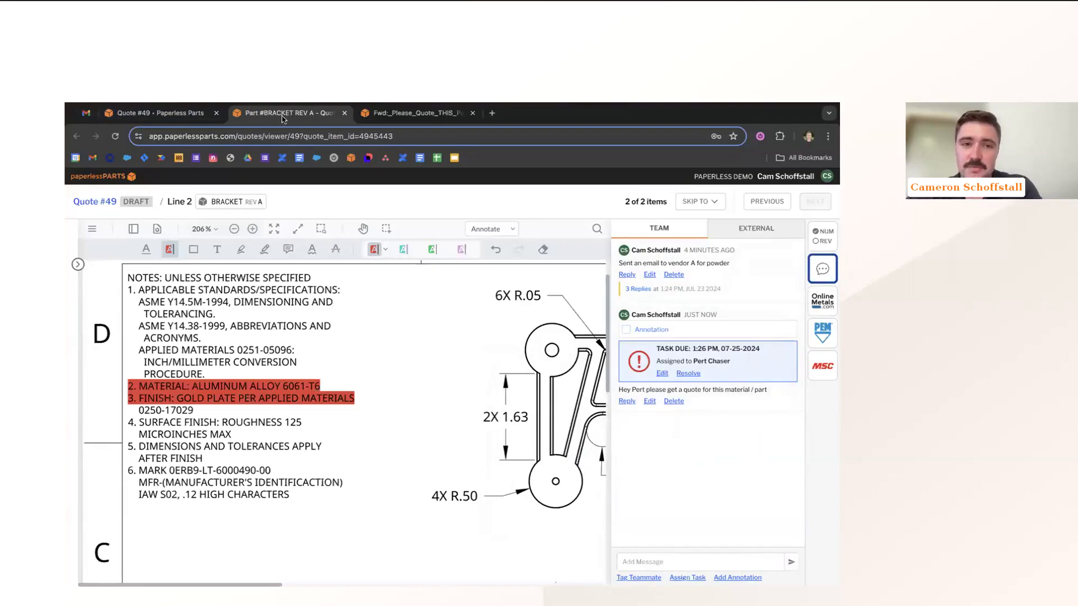
pyautogui.click(167, 115)
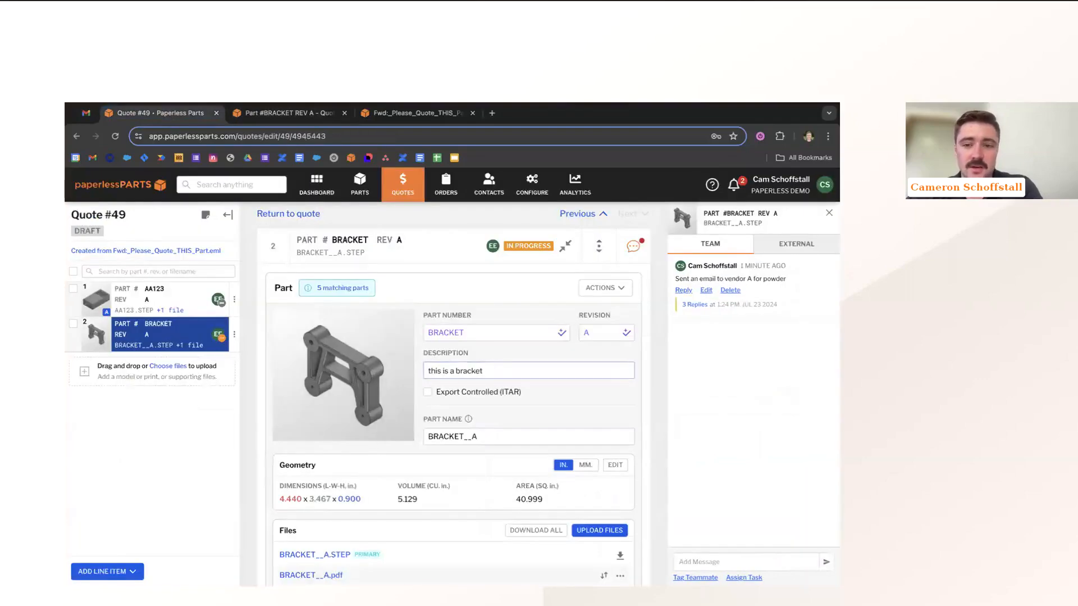
pyautogui.click(829, 213)
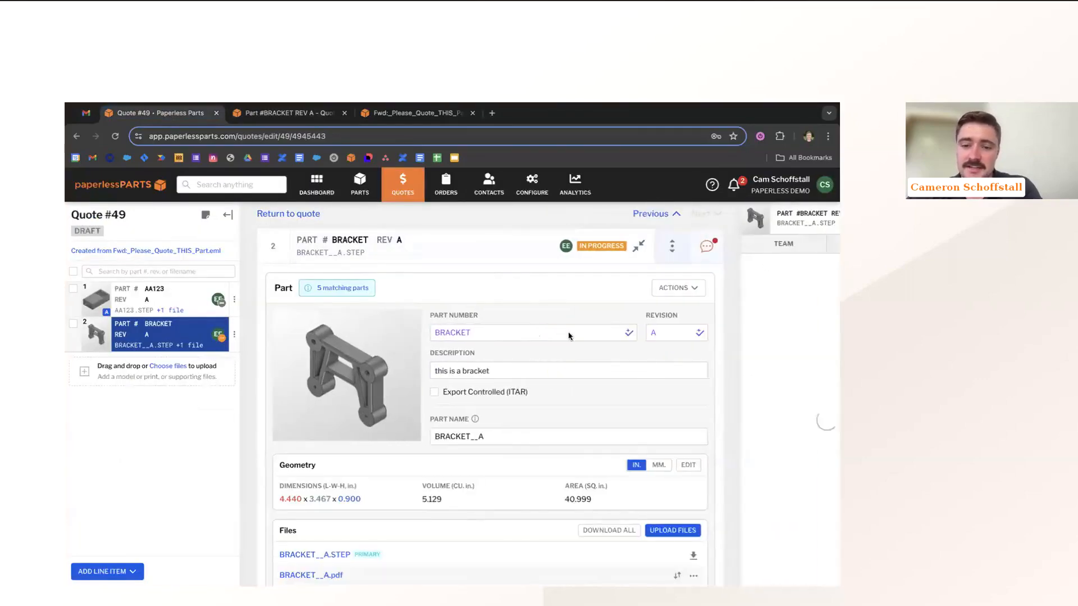
pyautogui.scroll(-3, 446, 433)
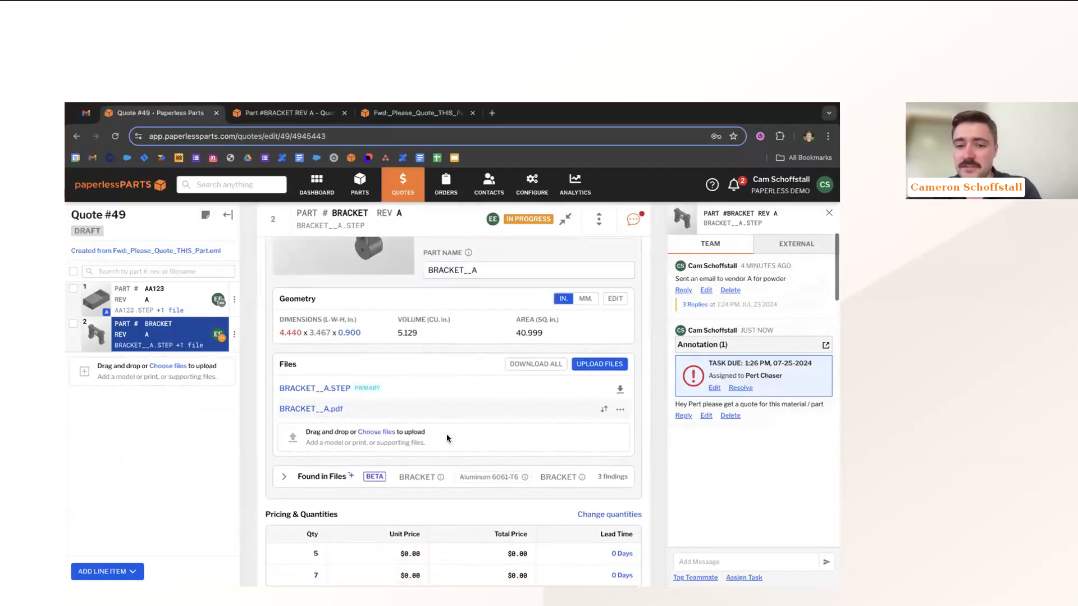
pyautogui.scroll(2, 517, 361)
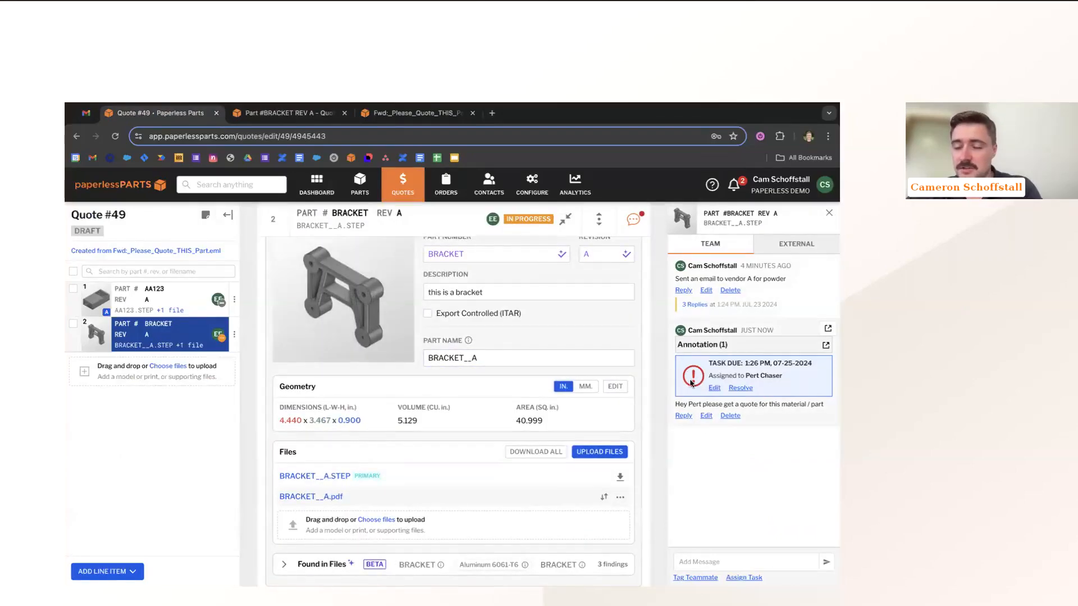
# Set the BRACKET line item's Labor workflow step to In Progress
pyautogui.scroll(-5, 427, 503)
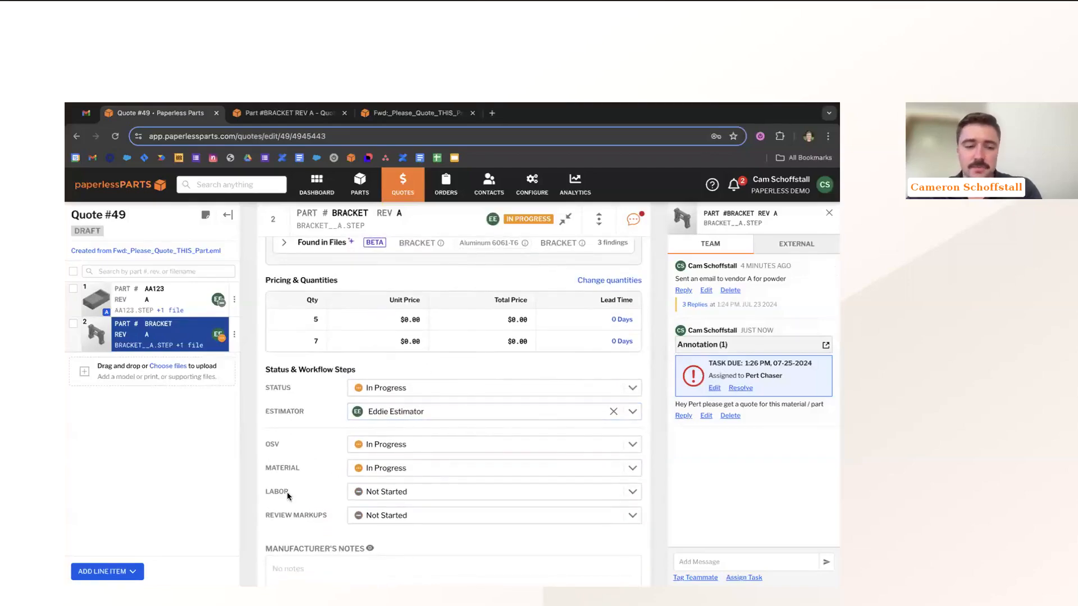
pyautogui.scroll(-1, 287, 491)
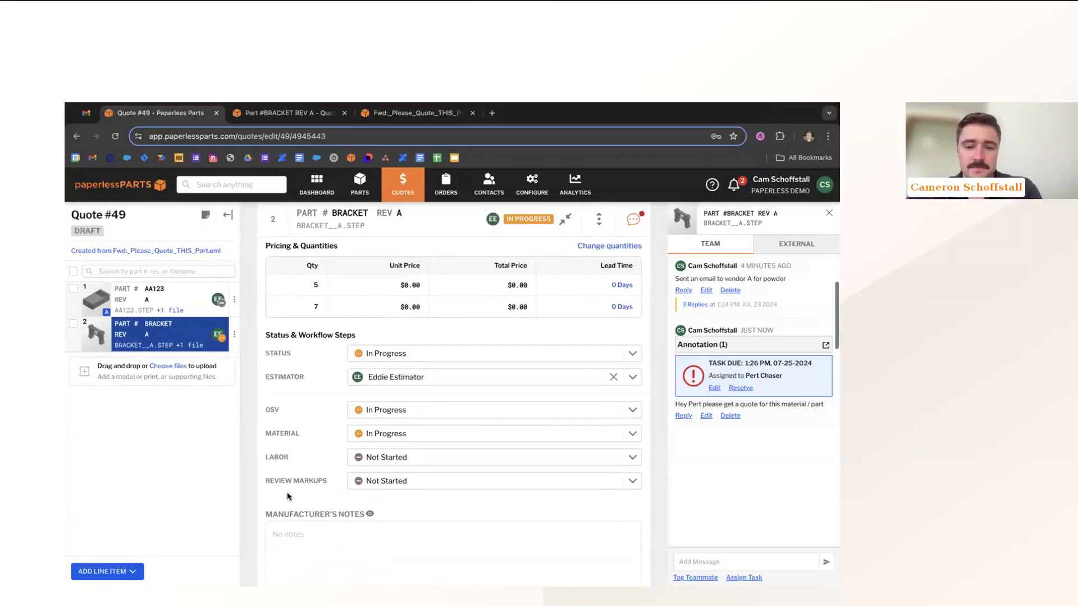
pyautogui.click(389, 458)
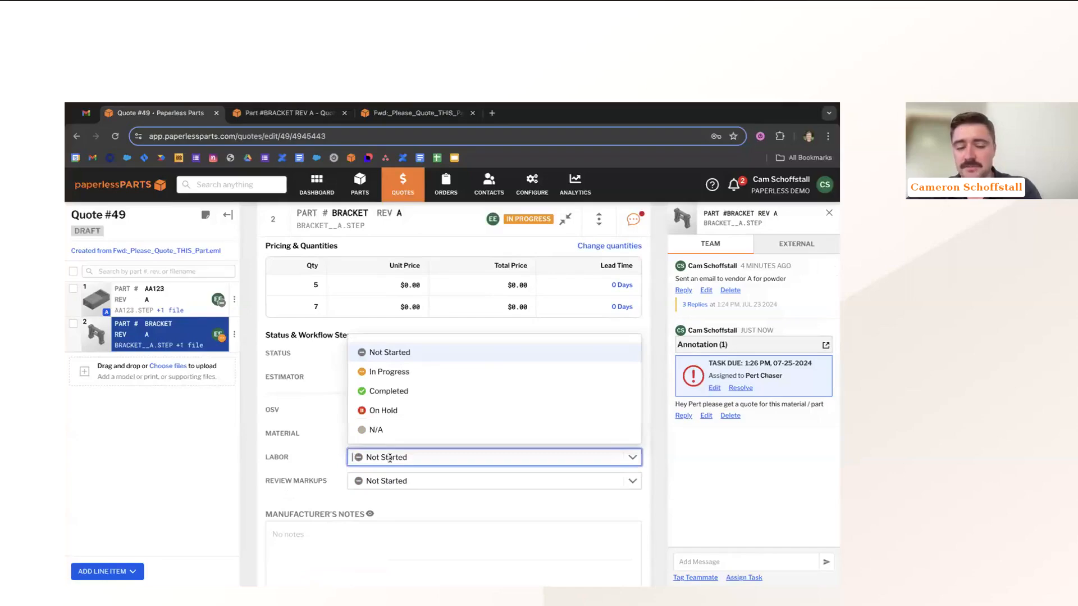
pyautogui.click(390, 457)
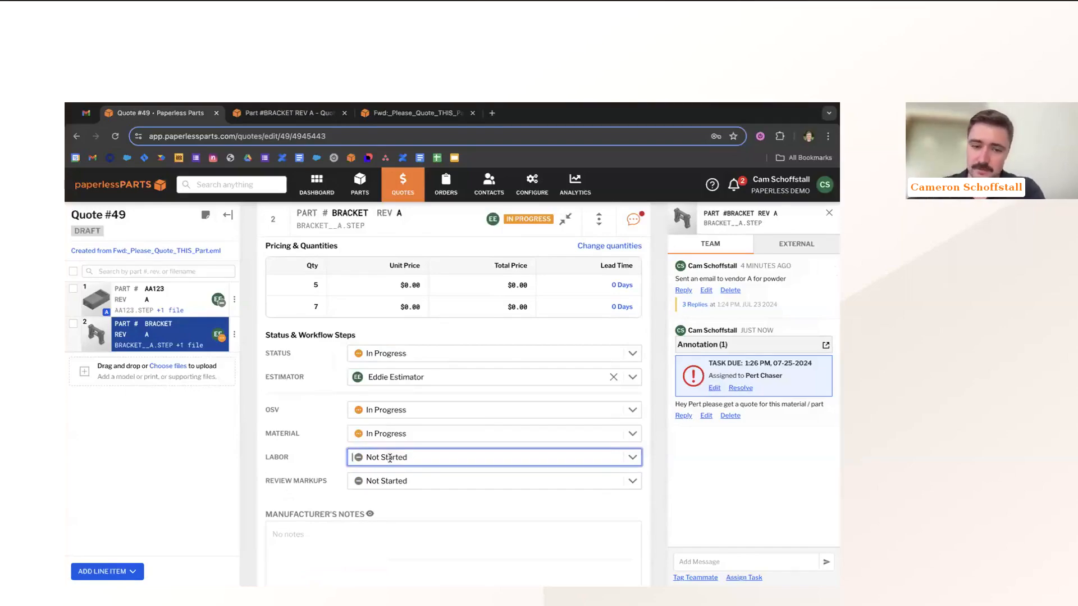
pyautogui.click(390, 458)
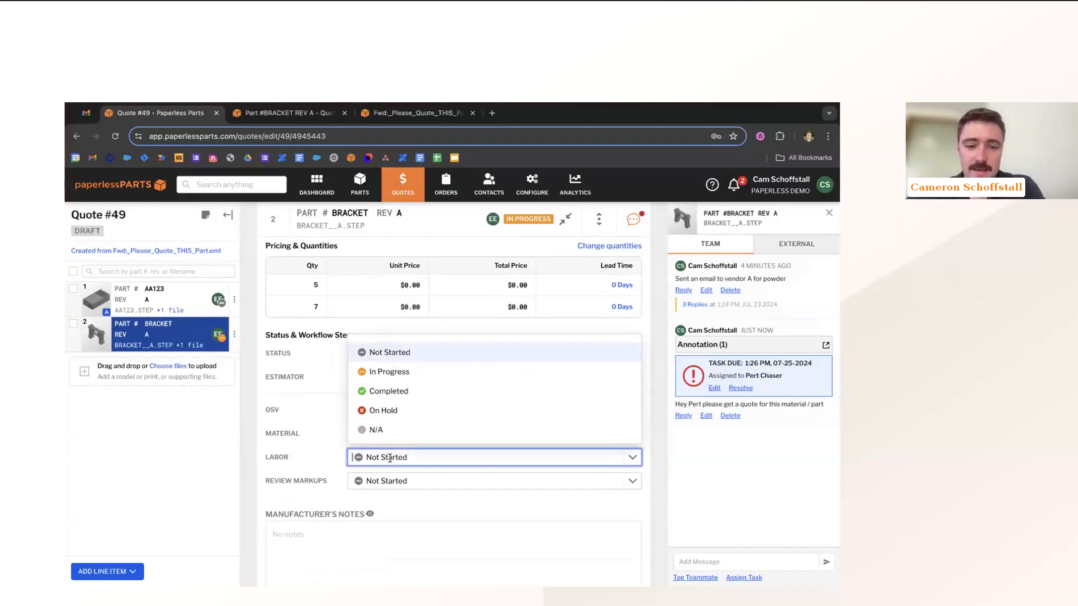
pyautogui.click(370, 373)
# Update the BRACKET line item's process to CNC | Milling and its material to Aluminum 6061-T6, regenerating its operations
pyautogui.scroll(-7, 332, 291)
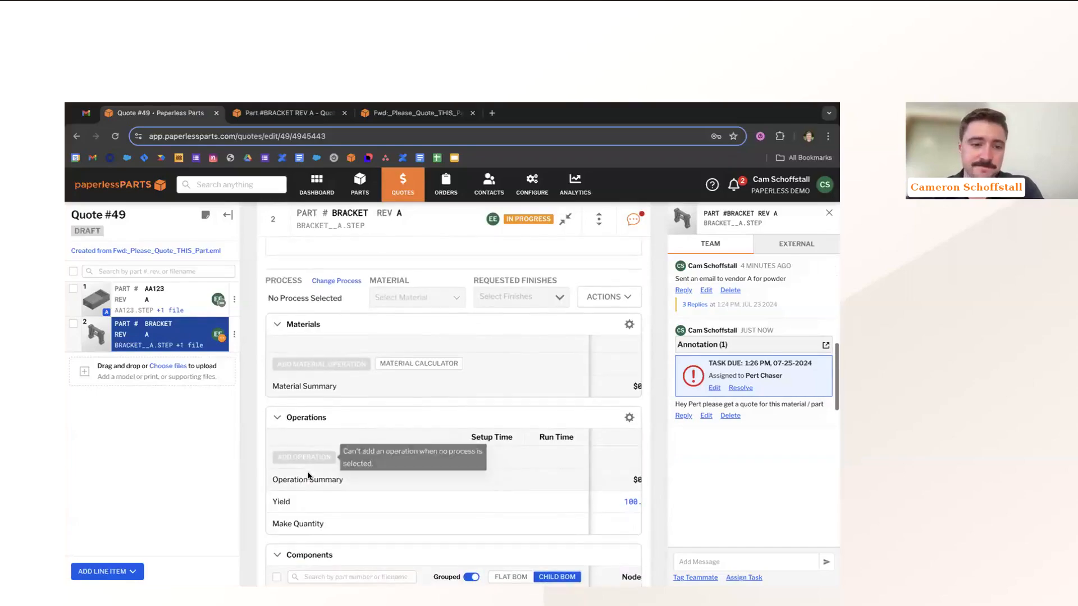
pyautogui.click(335, 281)
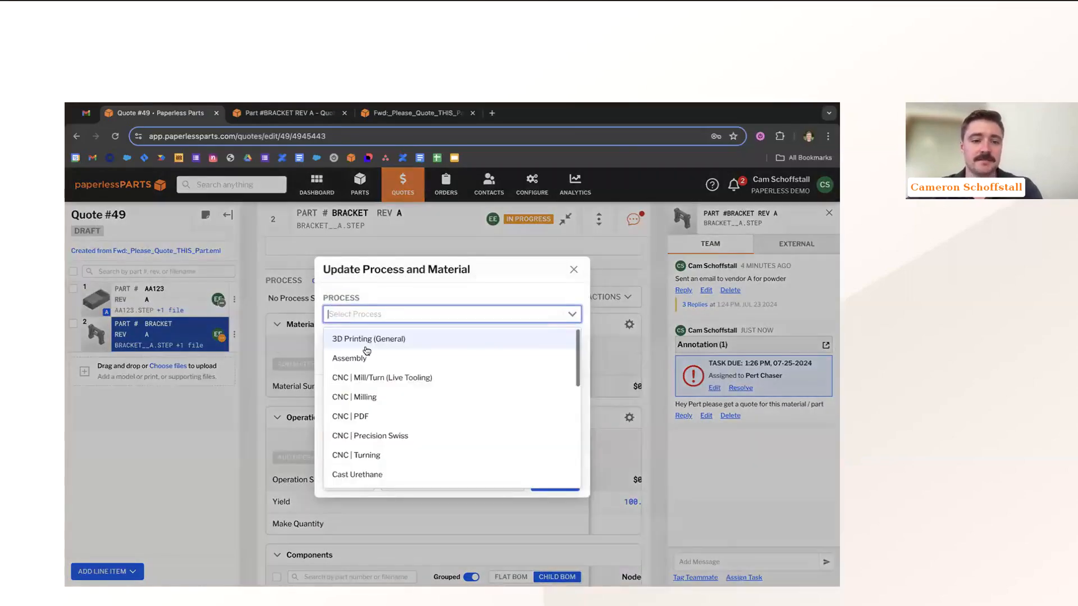
pyautogui.scroll(-1, 374, 417)
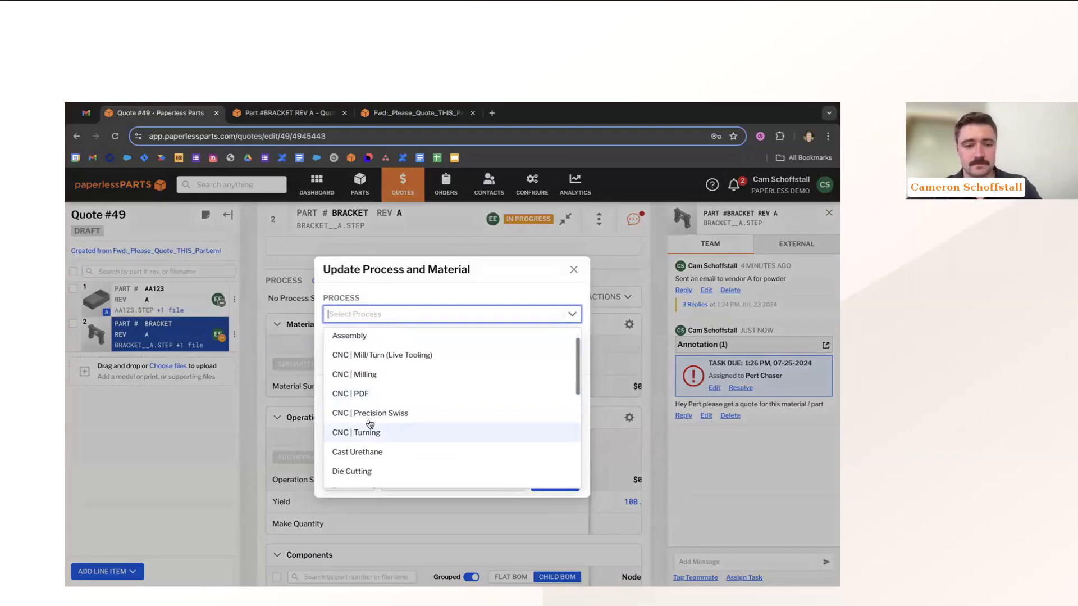
pyautogui.click(364, 374)
pyautogui.click(442, 359)
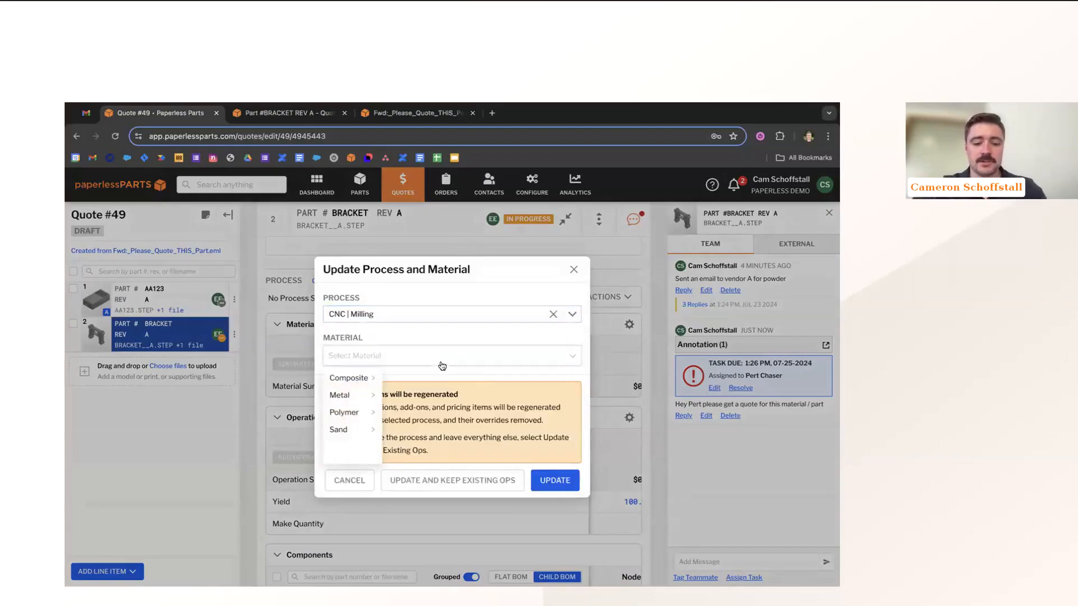
pyautogui.write('6061-T6')
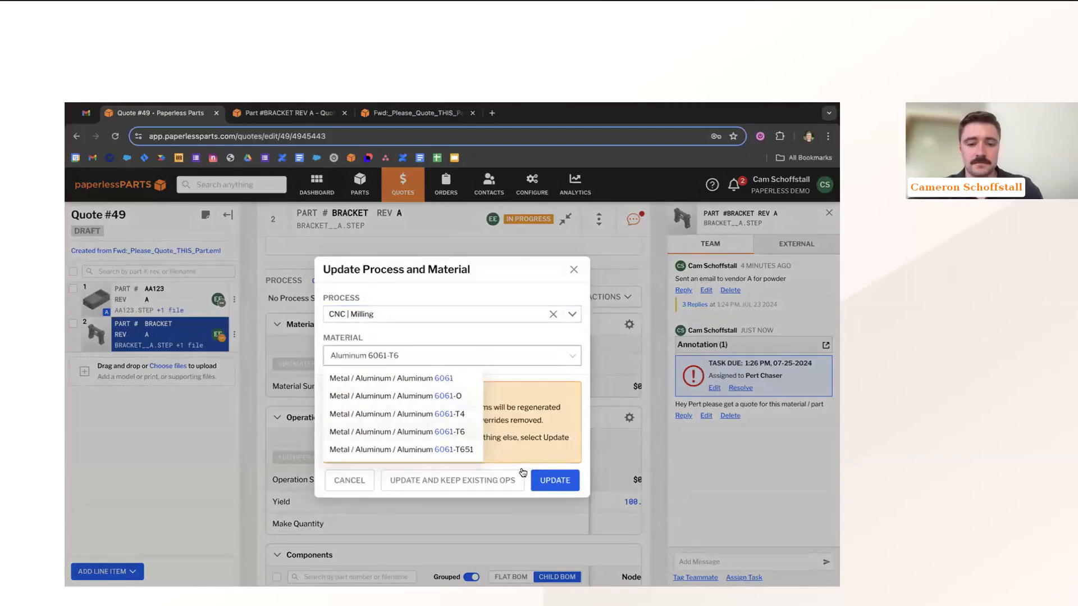
pyautogui.click(458, 432)
pyautogui.click(555, 480)
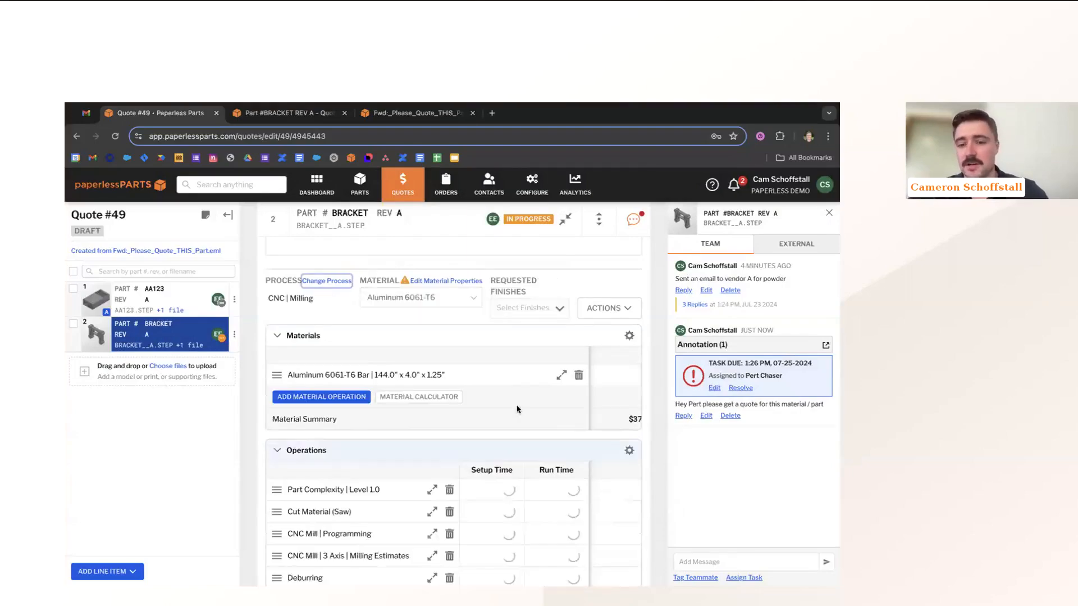
pyautogui.scroll(-1, 300, 309)
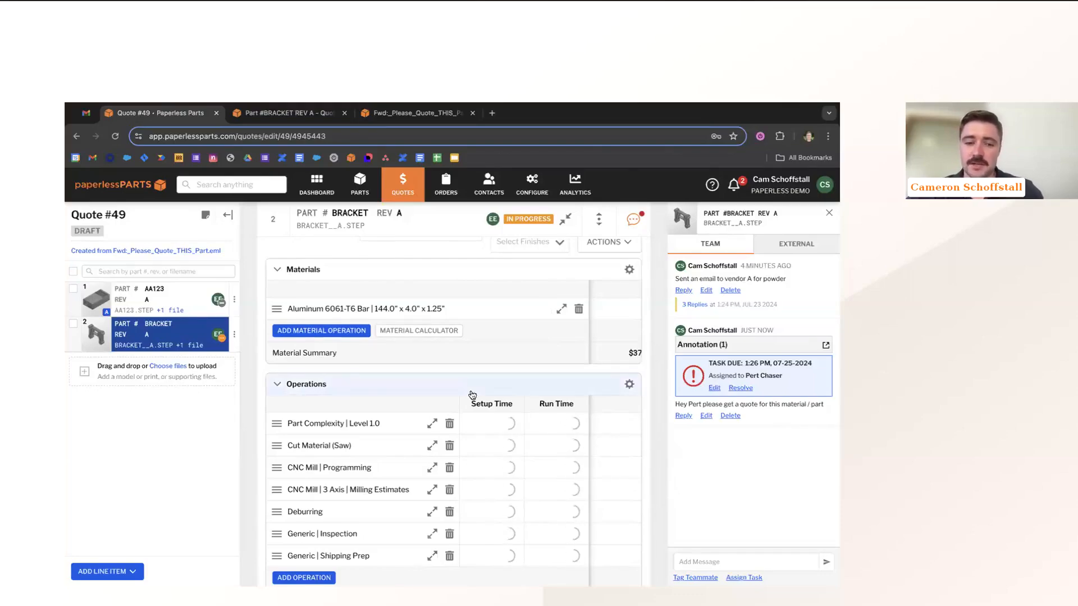
# Switch from the quote to the bracket's part viewer and show its CAD model with the geometric features
pyautogui.scroll(8, 427, 410)
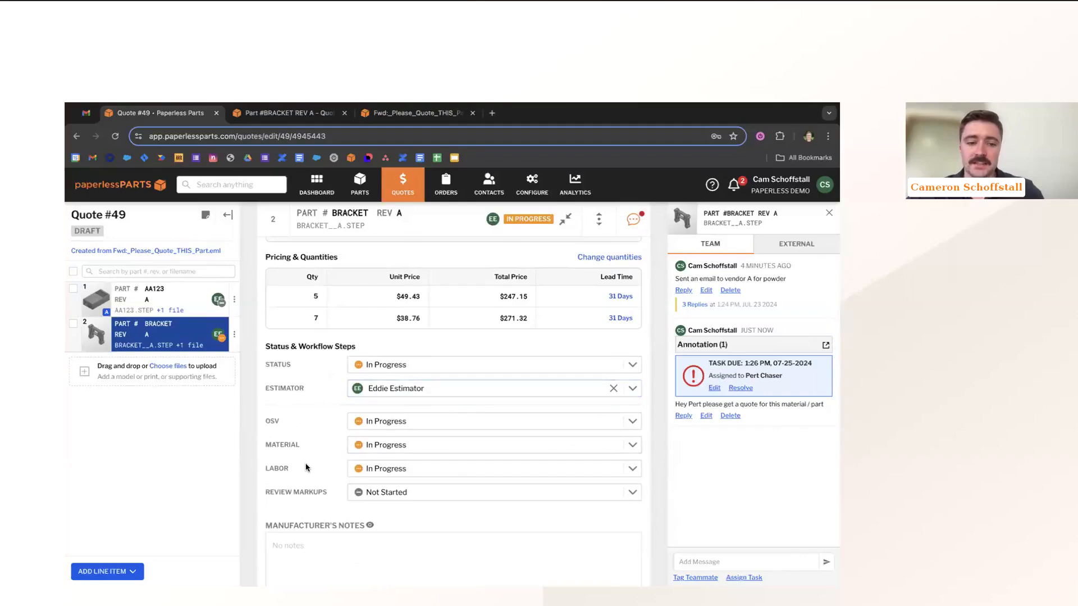
pyautogui.scroll(5, 303, 393)
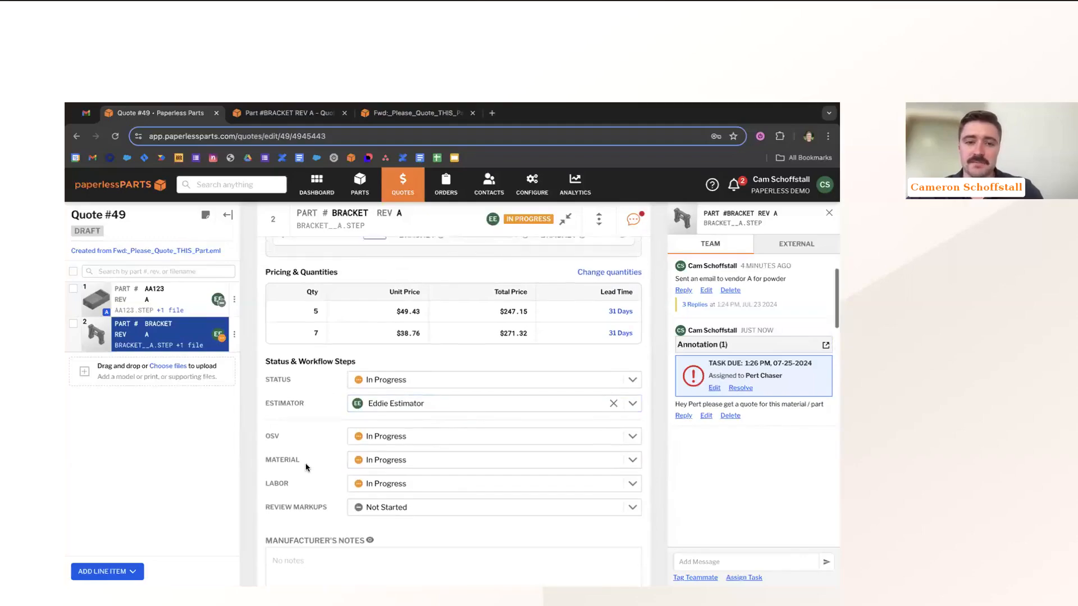
pyautogui.click(285, 115)
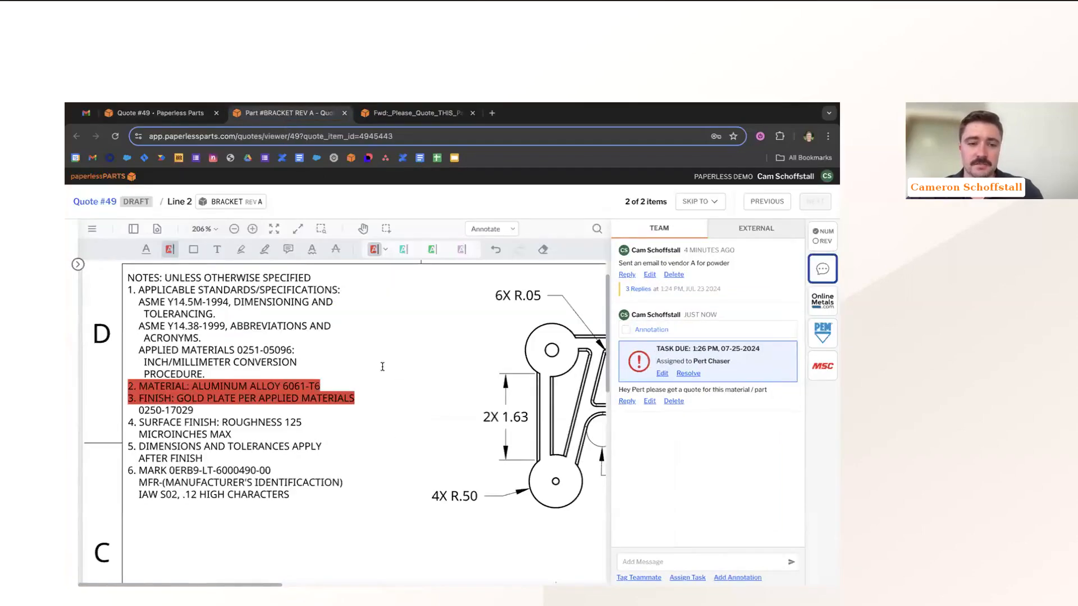
pyautogui.hotkey('ctrl', '0')
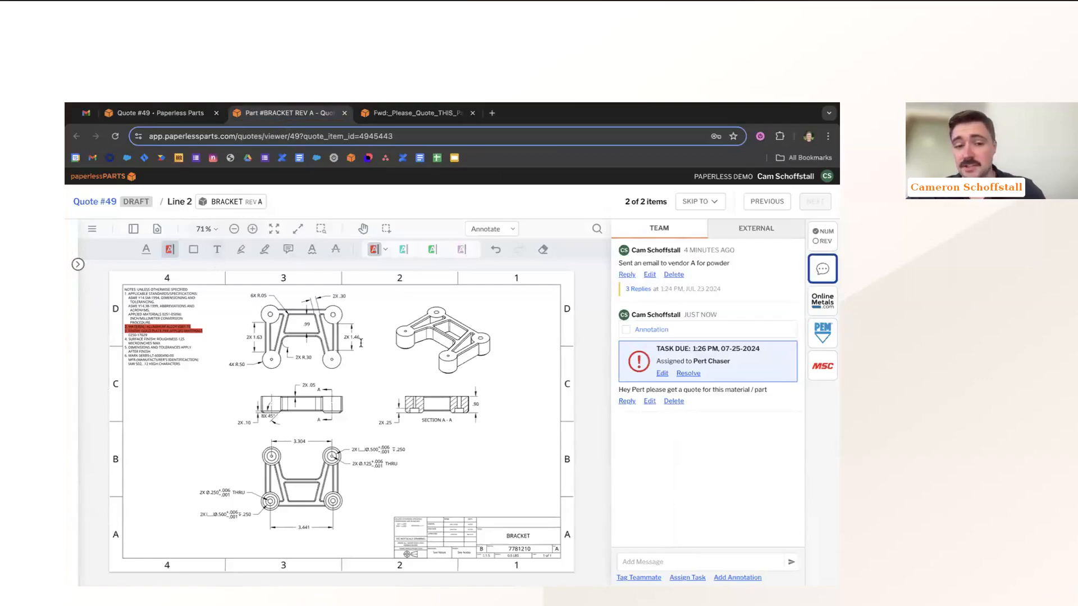
pyautogui.click(78, 264)
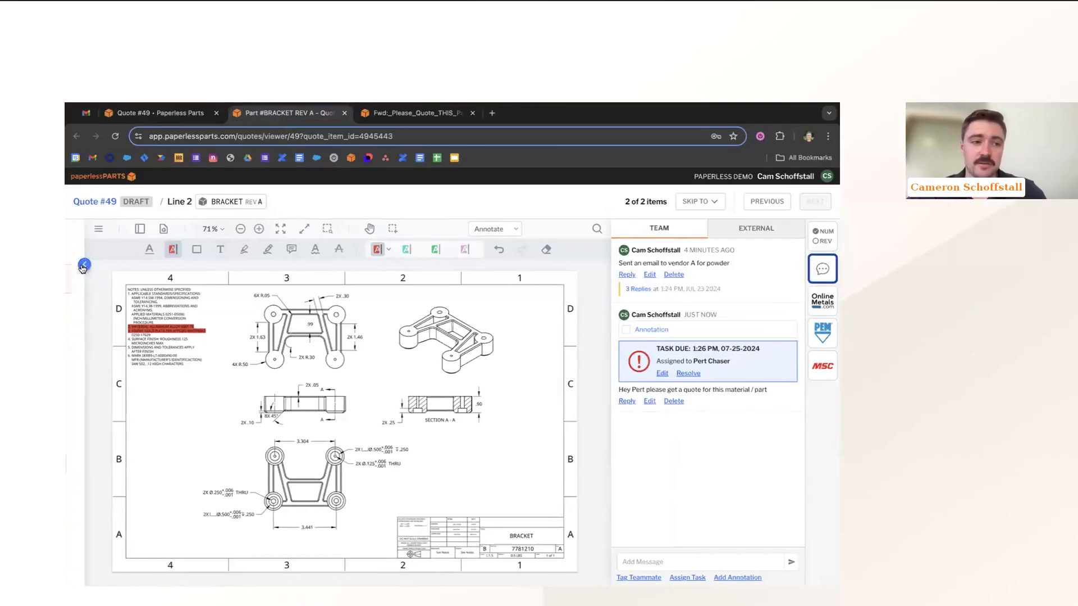
pyautogui.click(137, 279)
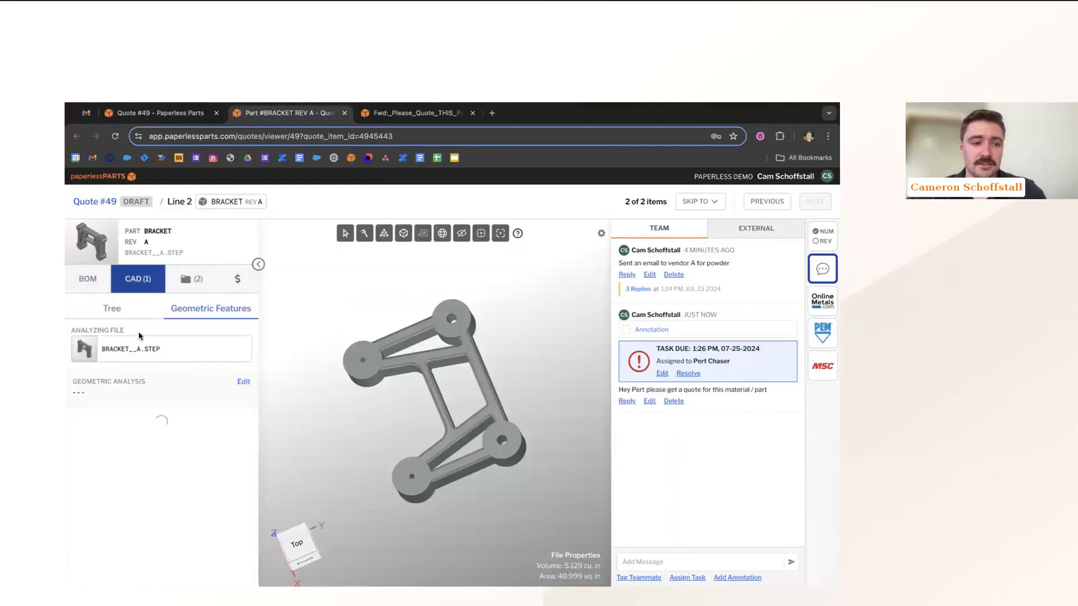
# Interrogate BRACKET__A.STEP with the CNC Milling process, material Aluminum 6061-T6 and the Default Mill interrogation
pyautogui.click(200, 429)
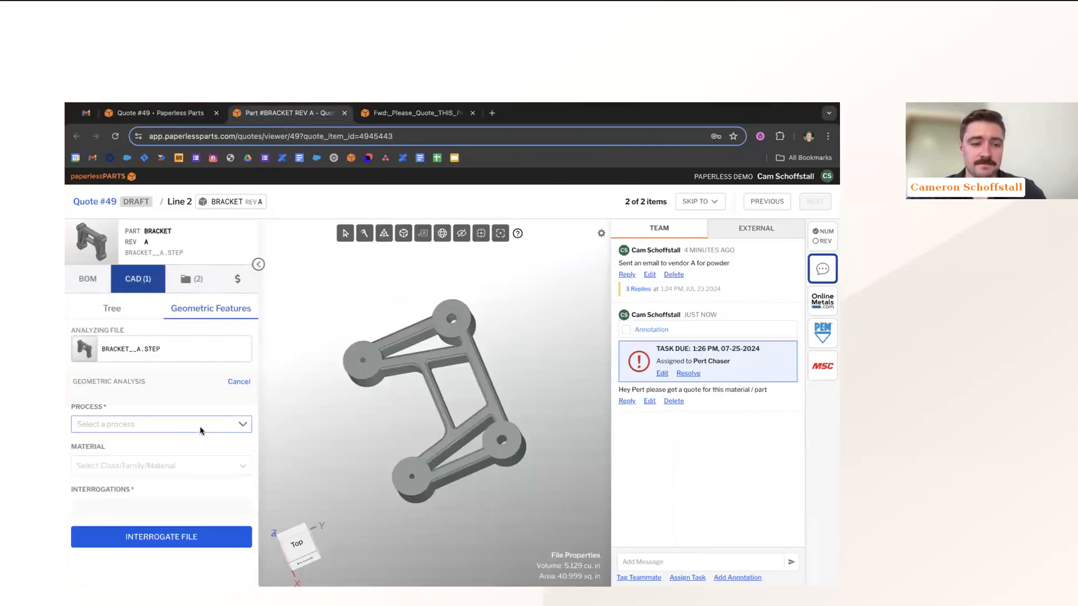
pyautogui.click(154, 425)
pyautogui.click(149, 504)
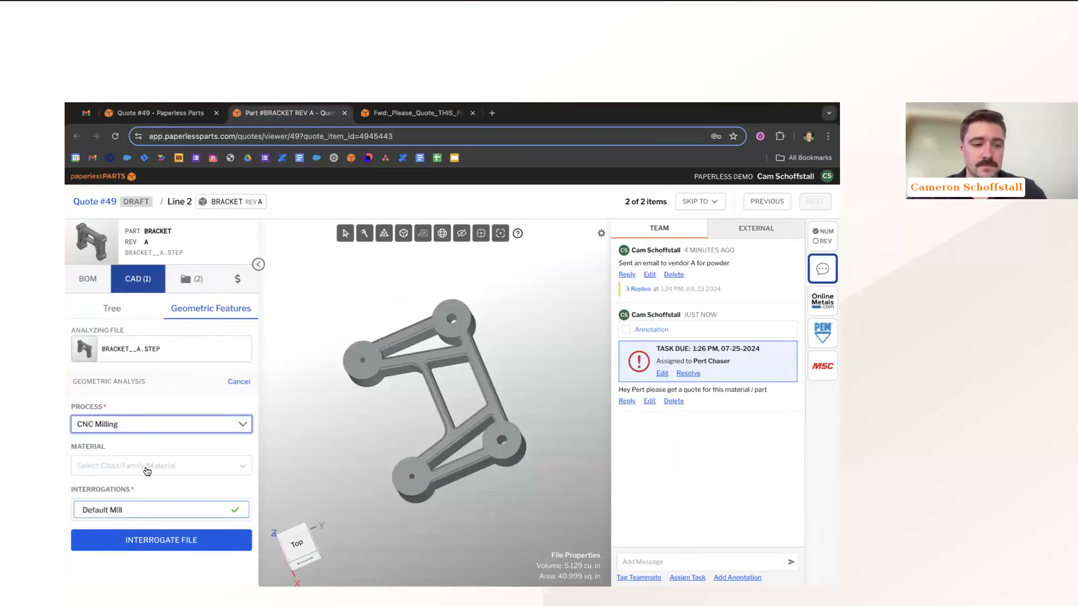
pyautogui.click(147, 471)
pyautogui.write('6061')
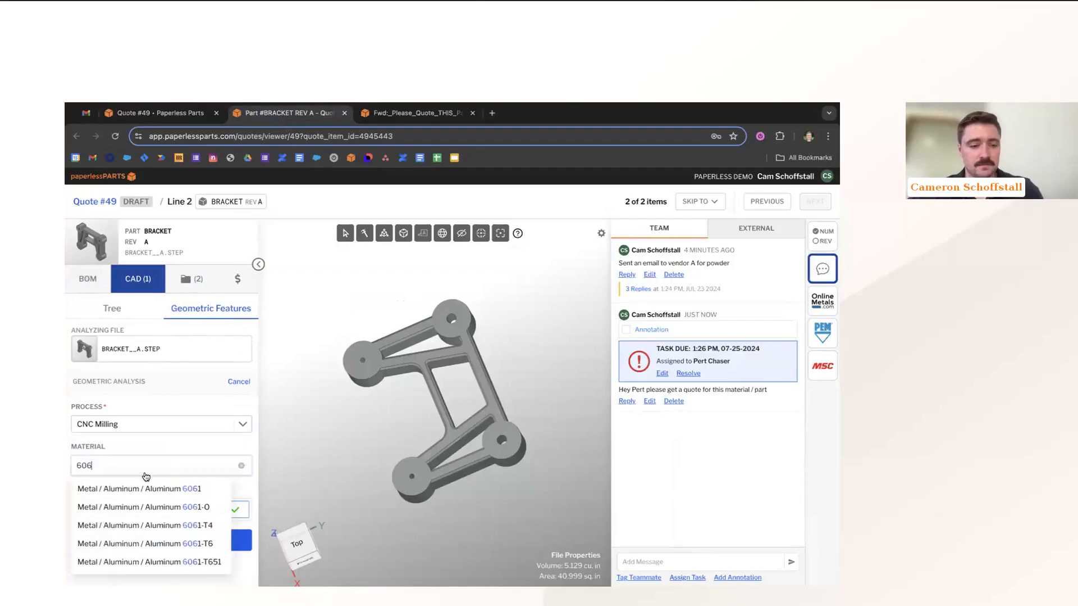
pyautogui.click(141, 546)
pyautogui.click(235, 539)
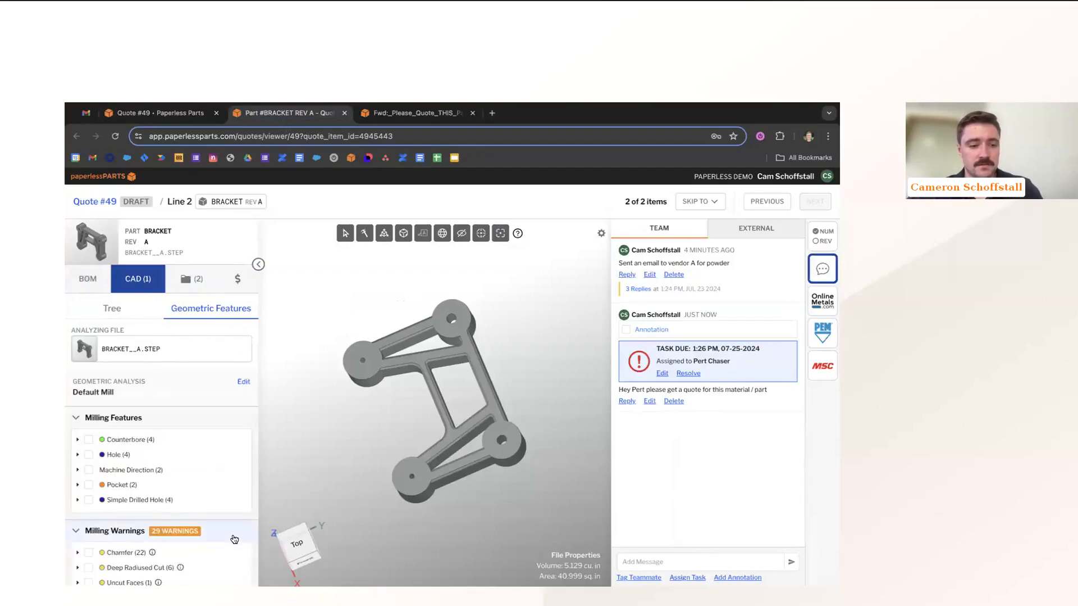
# Highlight the Uncut Faces milling warning on the bracket model and inspect the flagged faces up close
pyautogui.scroll(-1, 197, 457)
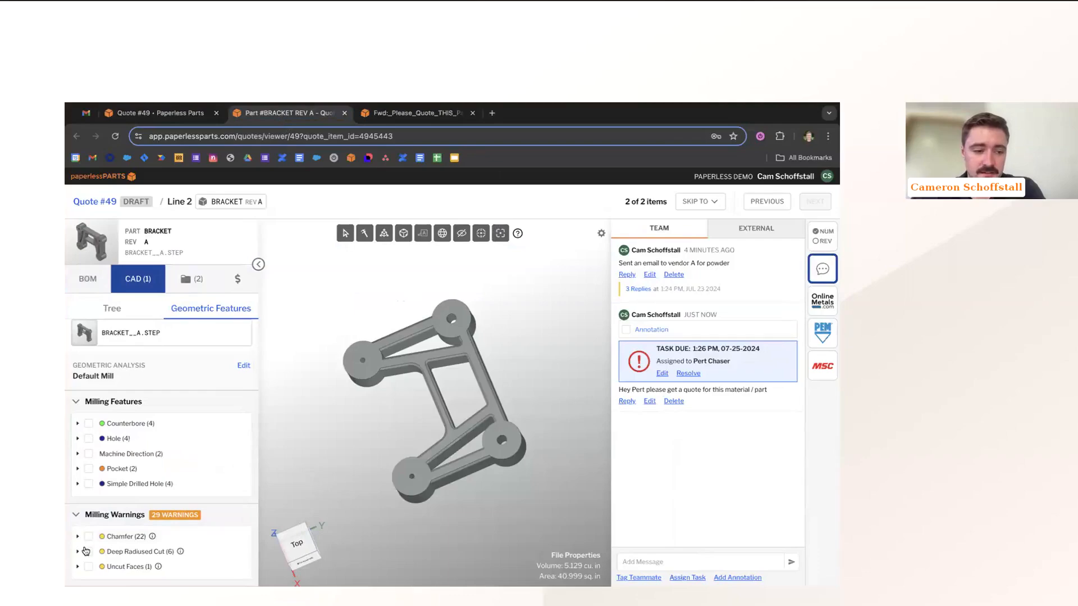
pyautogui.click(78, 566)
pyautogui.scroll(-1, 133, 543)
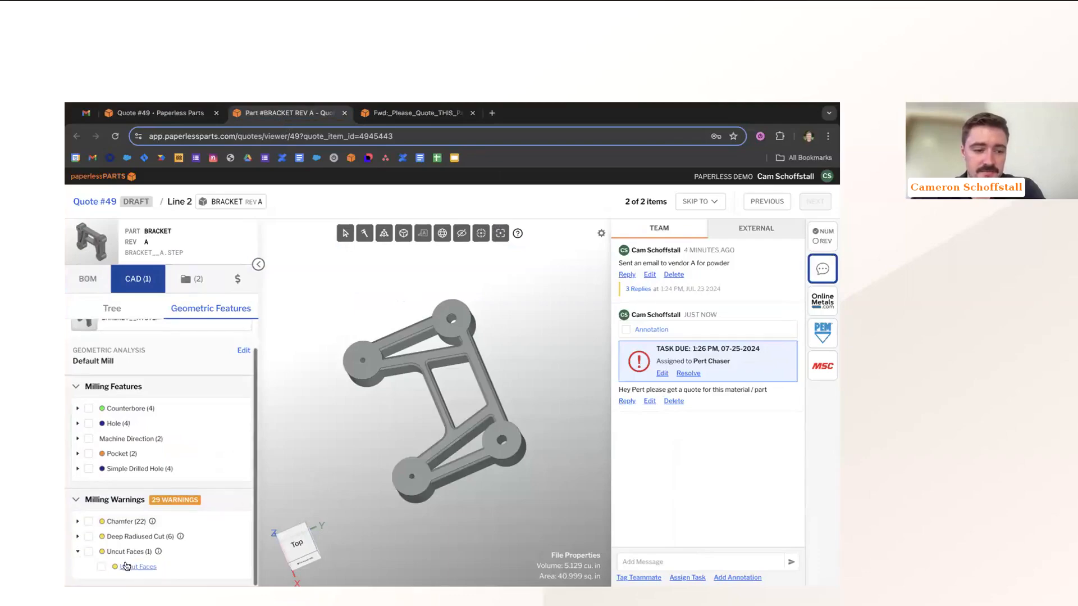
pyautogui.click(129, 567)
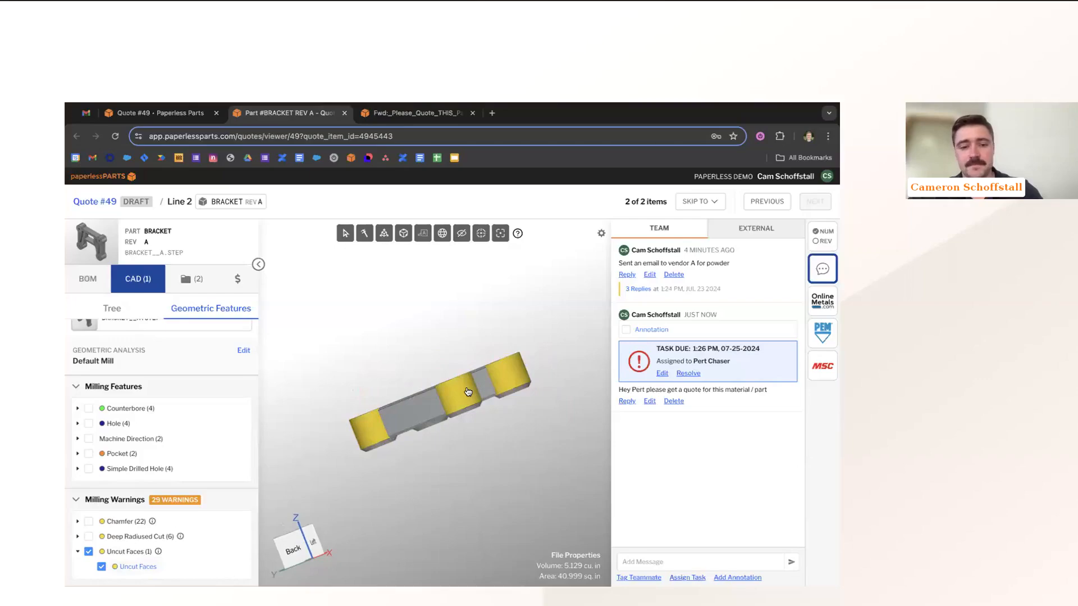
pyautogui.scroll(5, 468, 391)
pyautogui.scroll(-2, 466, 393)
pyautogui.scroll(2, 464, 396)
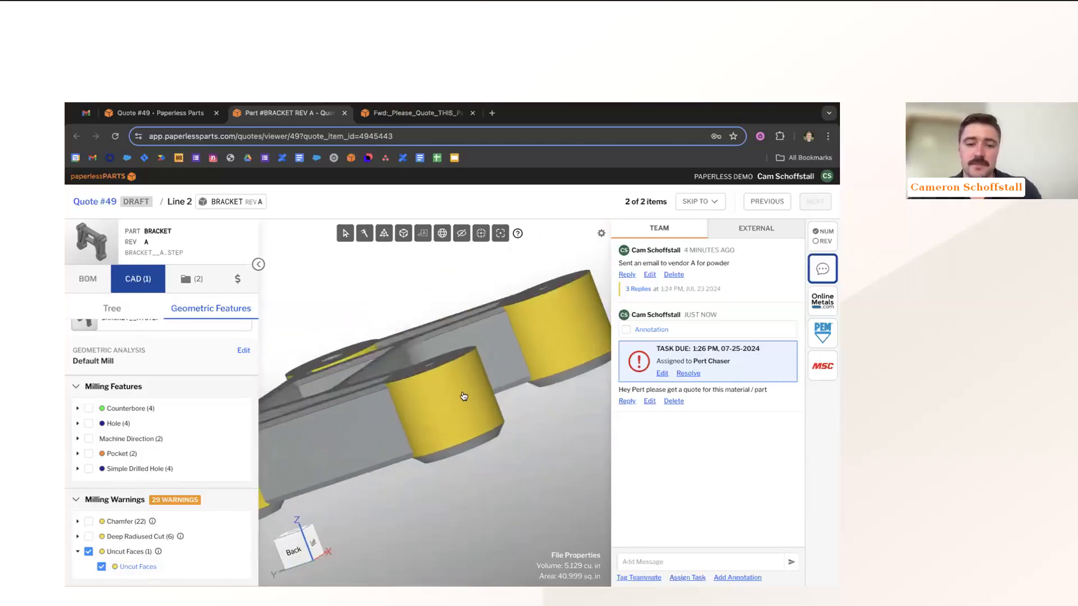
pyautogui.moveTo(464, 396); pyautogui.dragTo(511, 483)
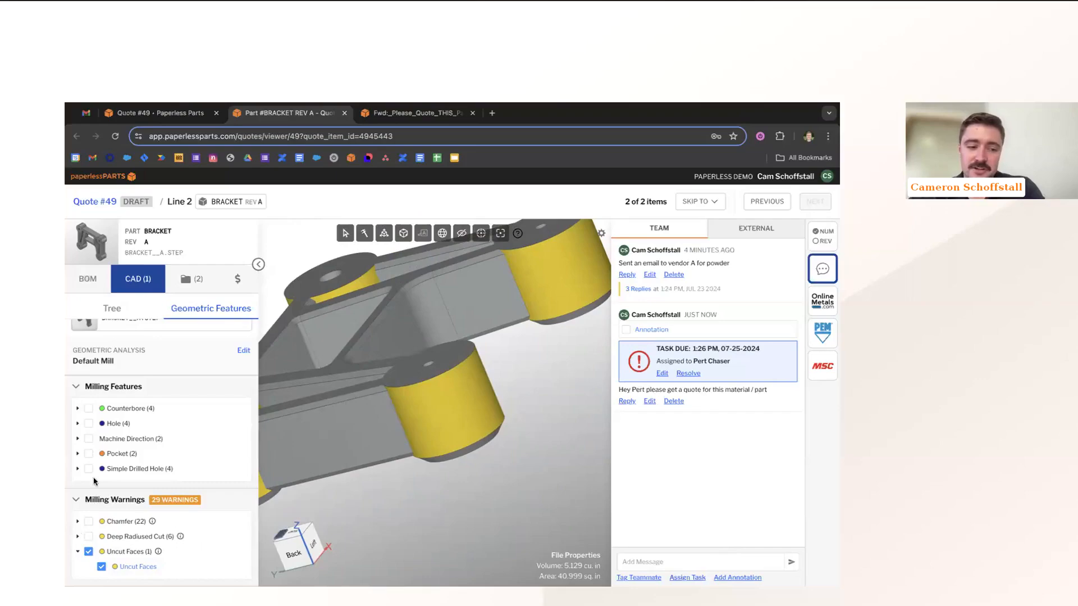
# Annotate the Uncut Faces feature in a new team message and assign its task to Shop Floor
pyautogui.click(738, 577)
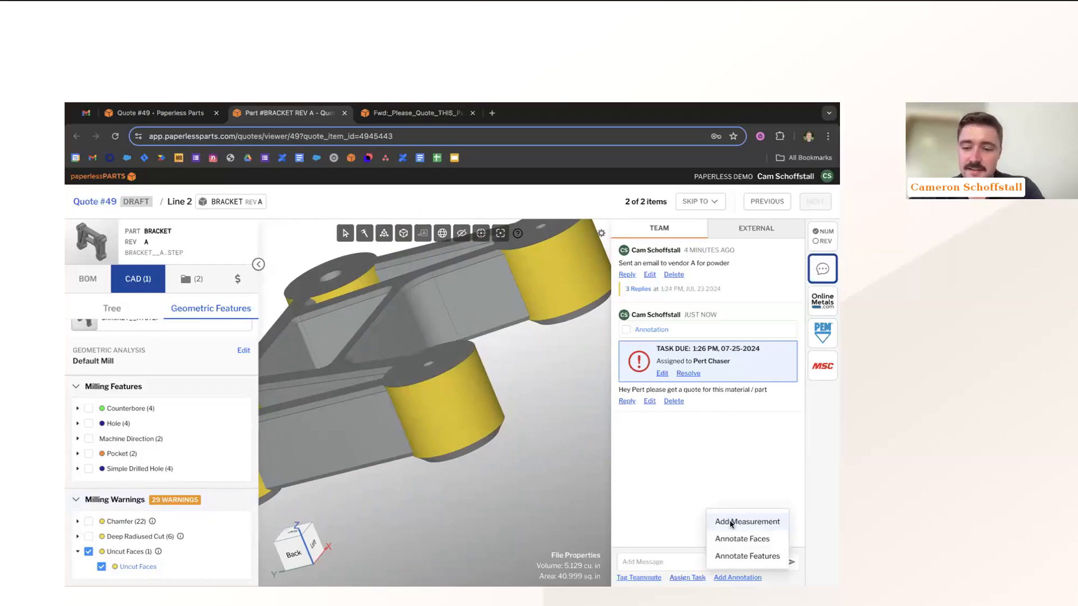
pyautogui.click(734, 556)
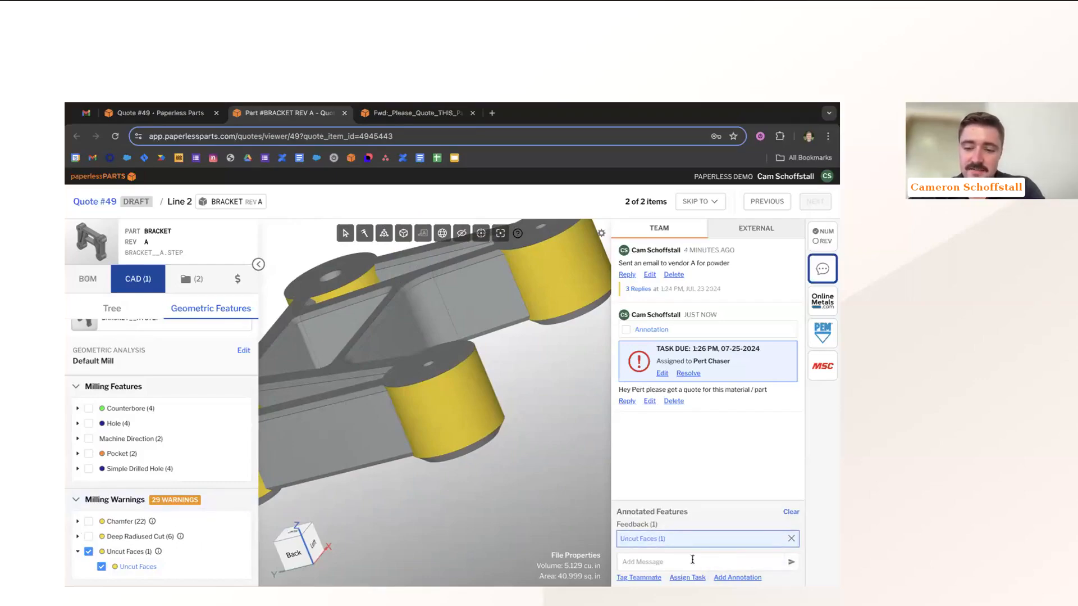
pyautogui.click(688, 577)
pyautogui.click(659, 494)
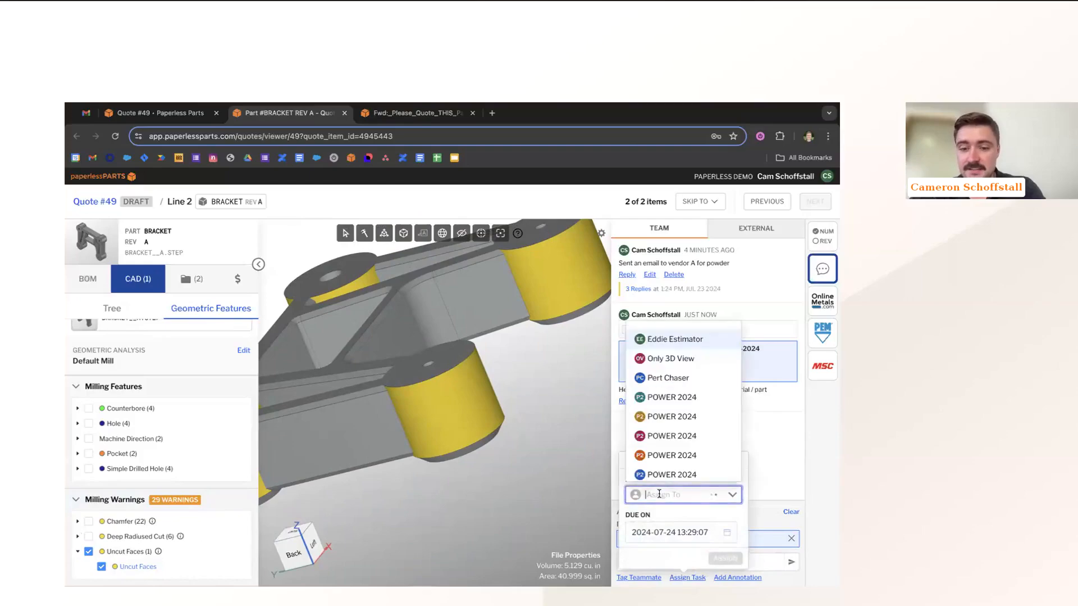
pyautogui.scroll(-1, 665, 393)
pyautogui.scroll(-3, 665, 393)
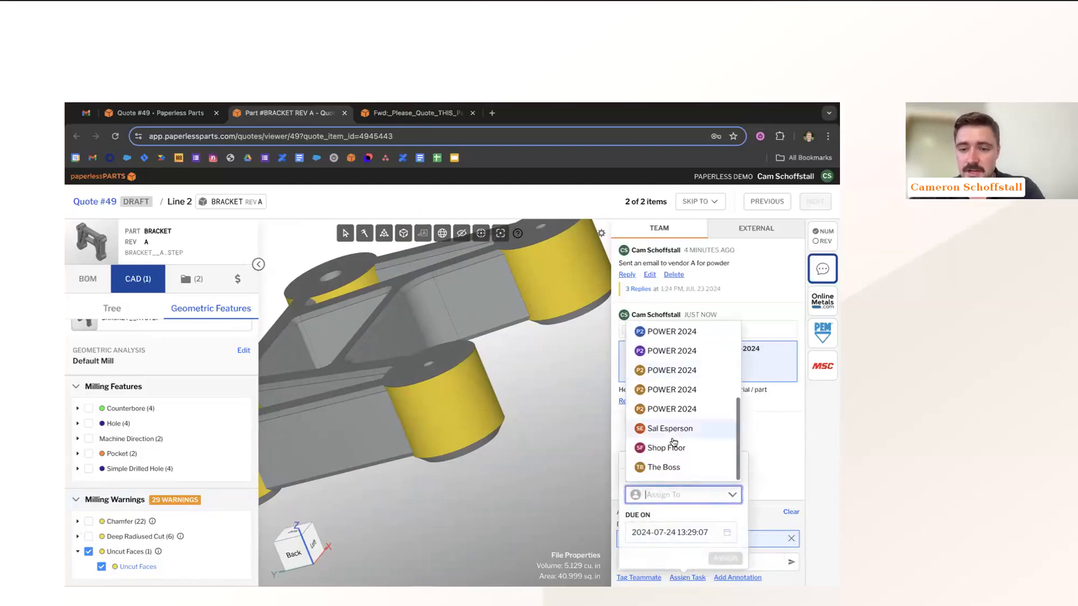
pyautogui.click(675, 443)
pyautogui.click(726, 558)
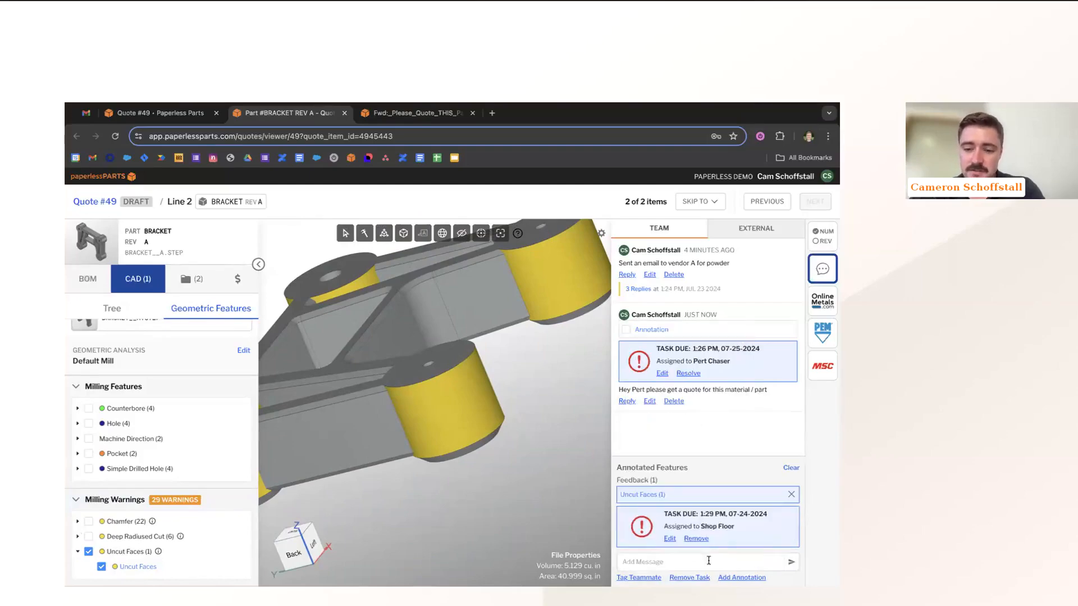
# Post the annotated task with the message "need a decision on this can we support this"
pyautogui.click(700, 559)
pyautogui.write('rt this')
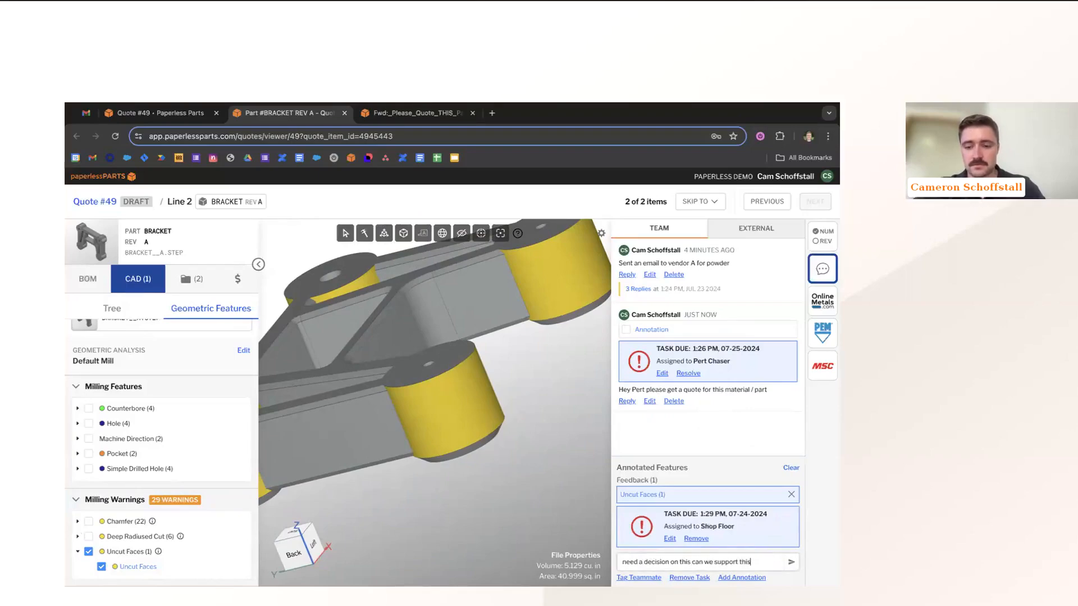
pyautogui.press('Return')
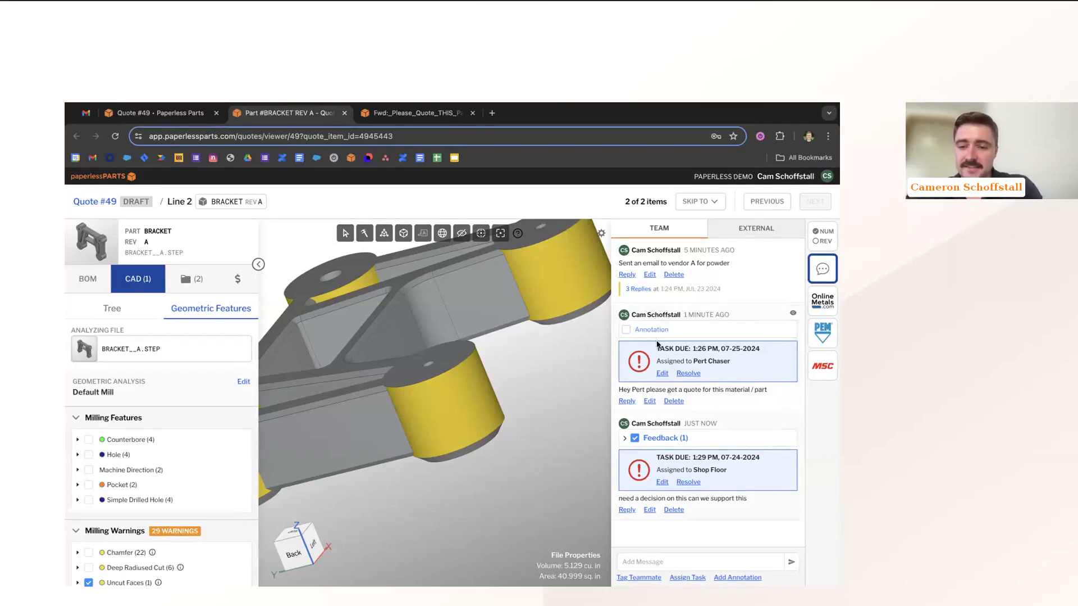
# Open the 3. Help Out (Purchasing) line item view from the quotes list and review its filters and workflow status columns
pyautogui.click(160, 113)
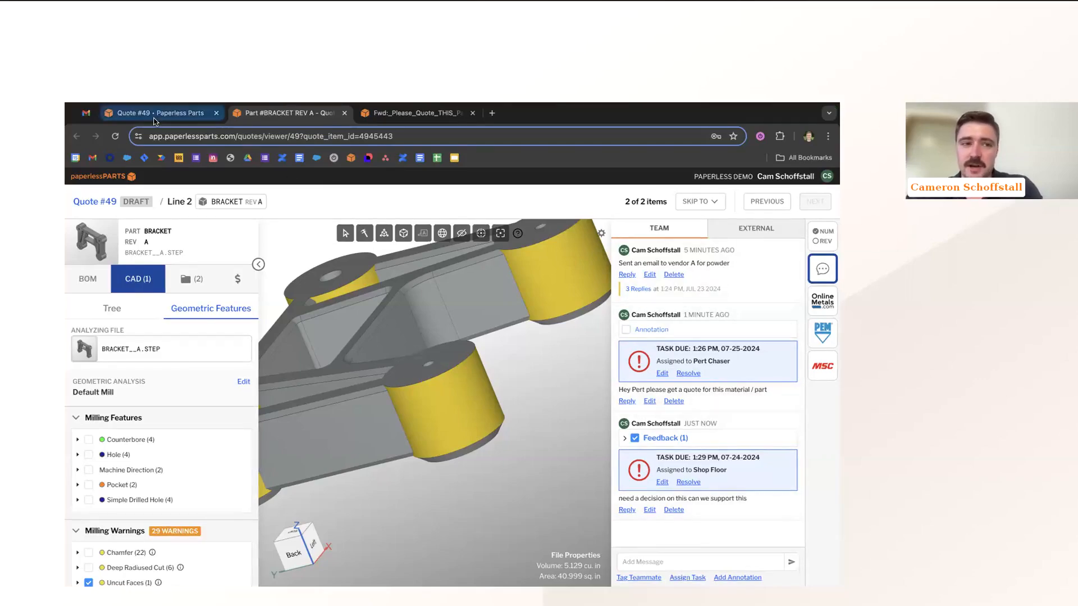
pyautogui.click(404, 192)
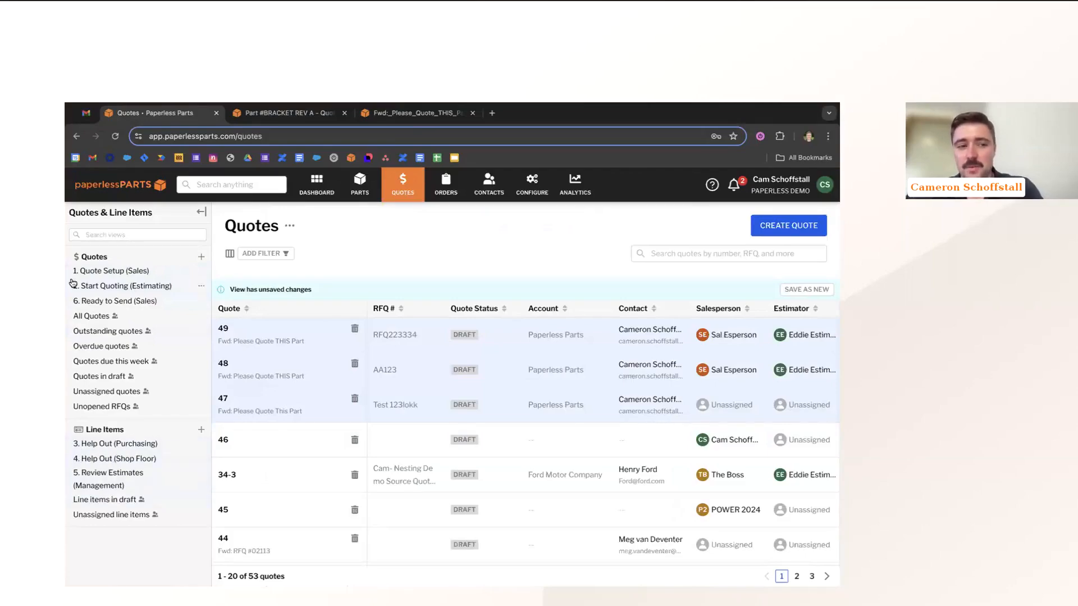
pyautogui.click(94, 287)
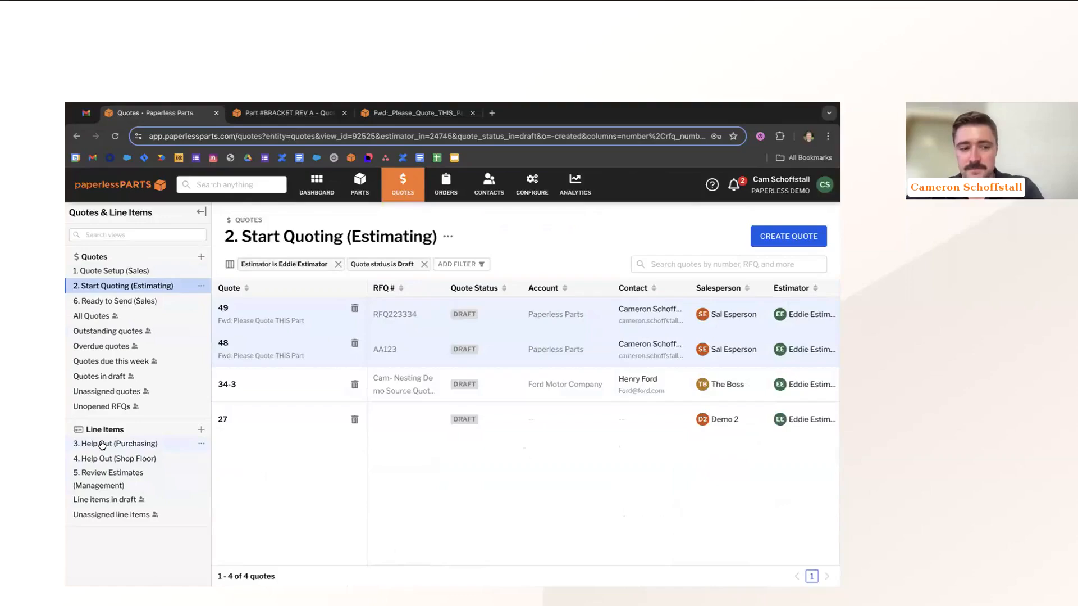
pyautogui.click(102, 444)
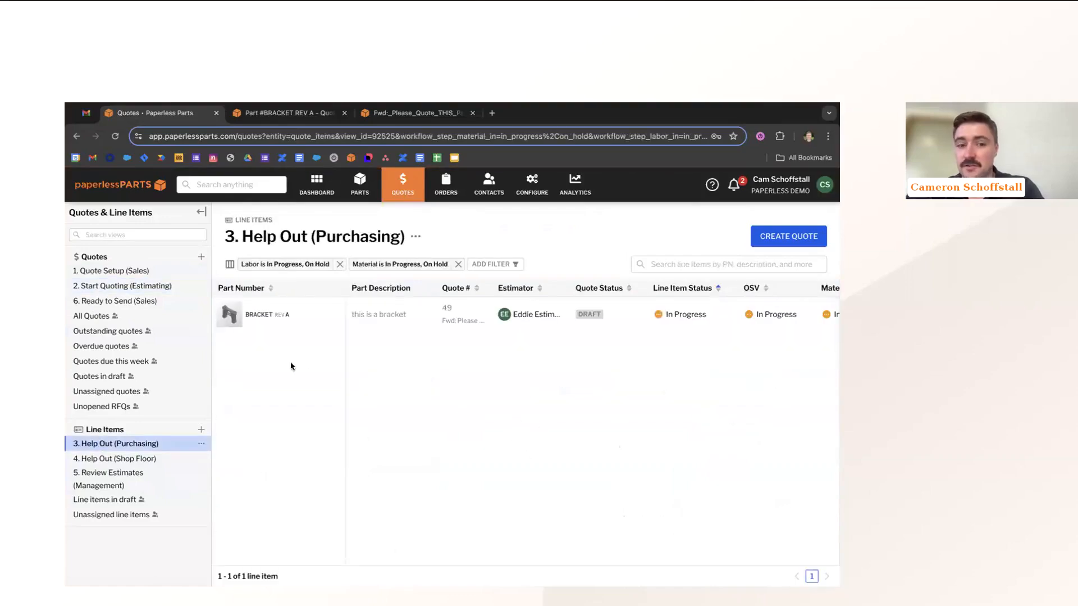
pyautogui.moveTo(243, 320)
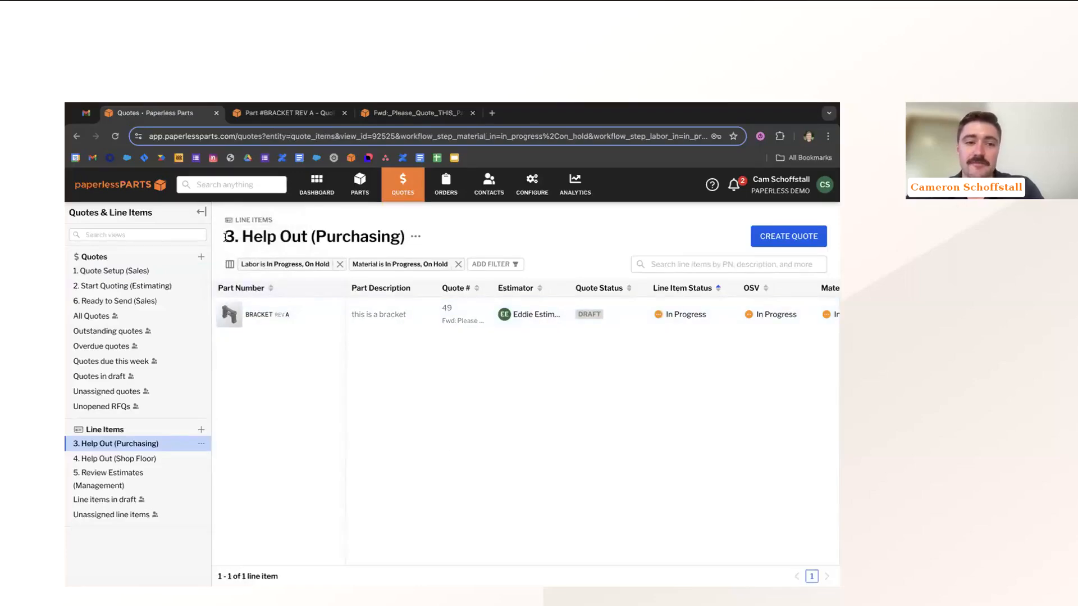
pyautogui.moveTo(225, 237); pyautogui.dragTo(455, 240)
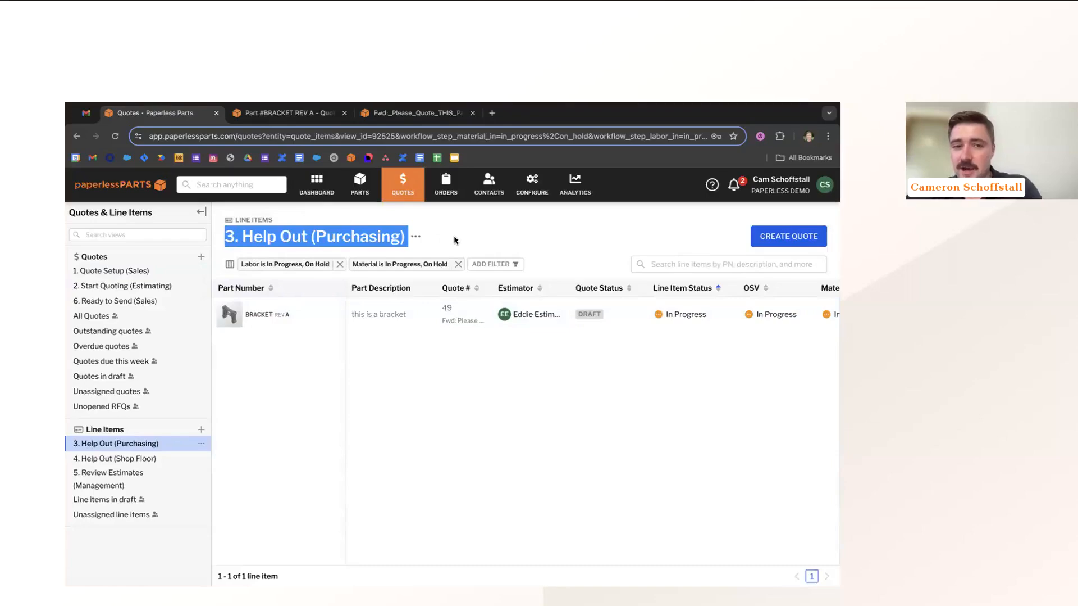
pyautogui.click(454, 235)
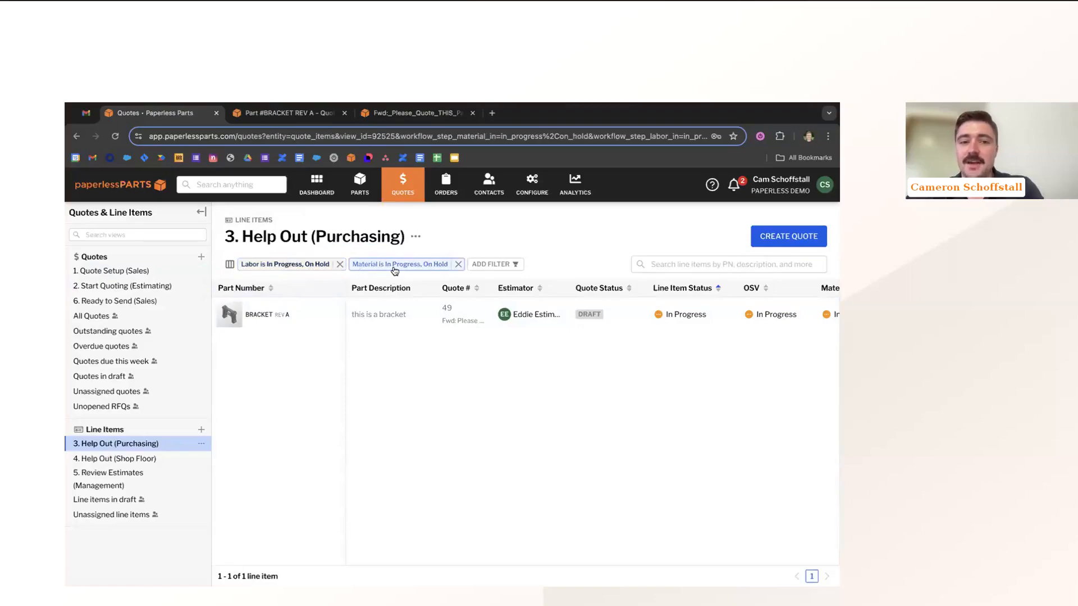
pyautogui.hscroll(3, 560, 321)
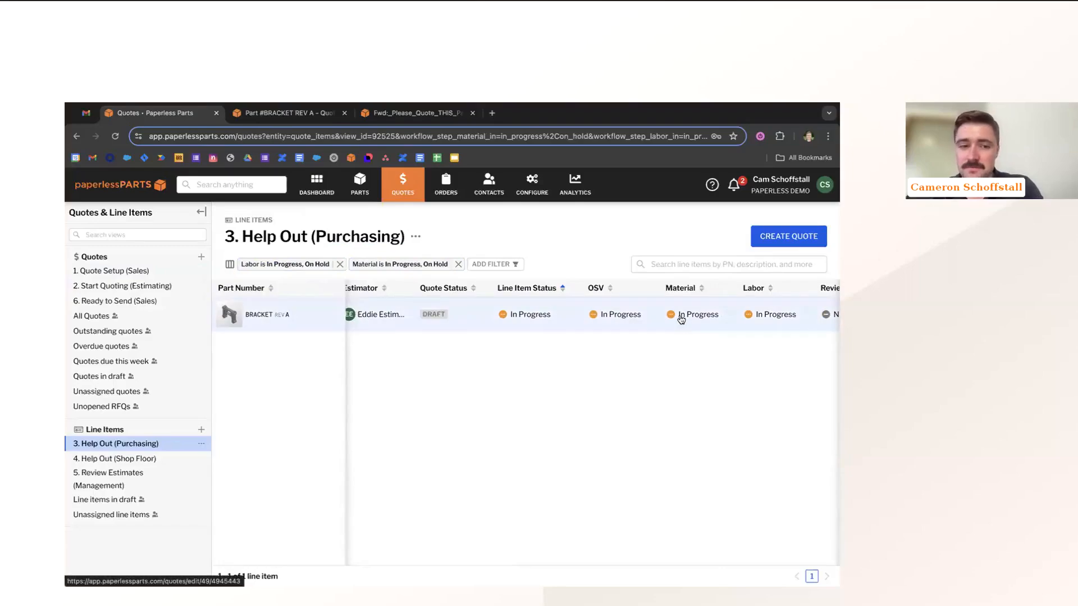
pyautogui.hscroll(-3, 481, 421)
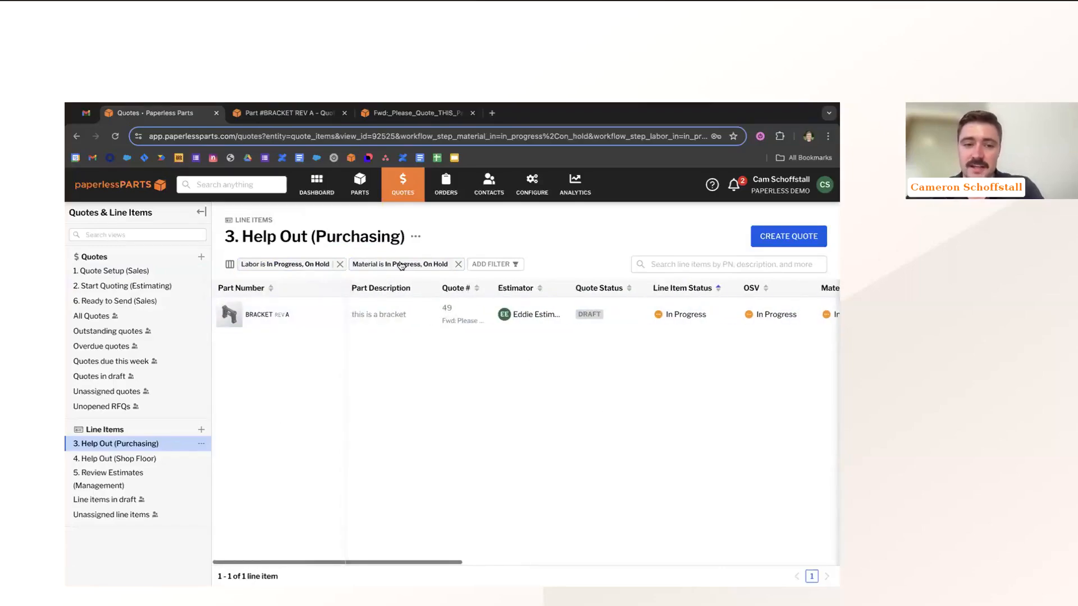
# Open the BRACKET line item from the purchasing view and read the team task requesting a material quote
pyautogui.click(667, 325)
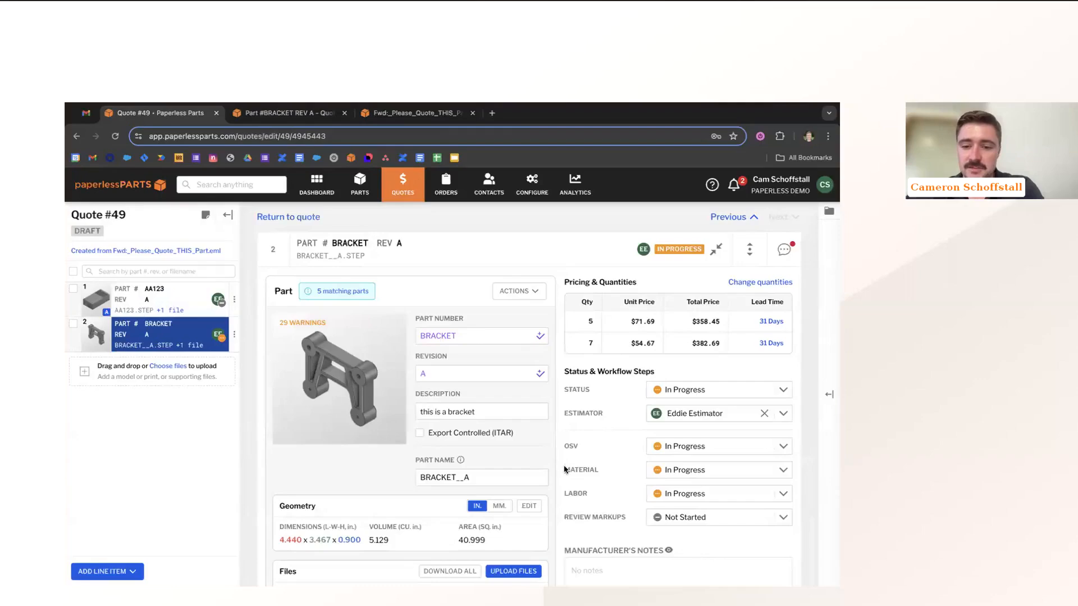
pyautogui.click(787, 254)
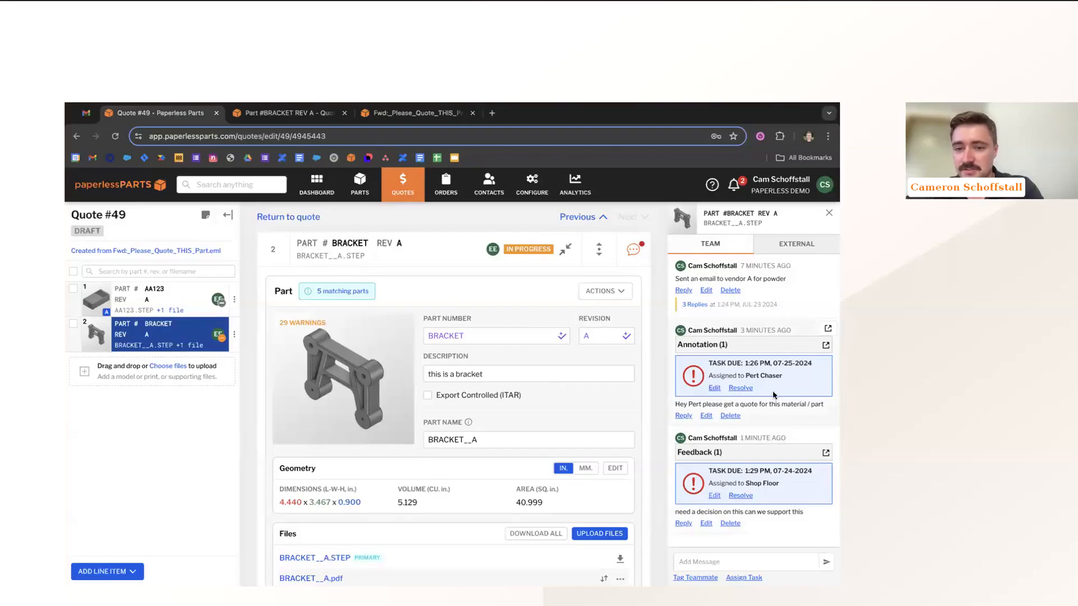
pyautogui.moveTo(676, 404); pyautogui.dragTo(815, 403)
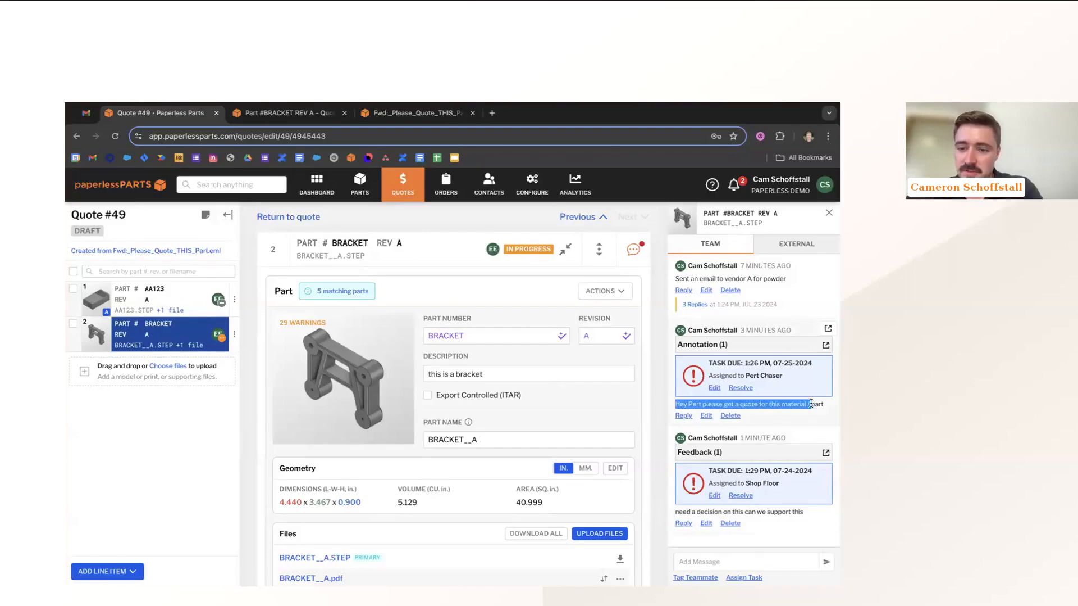
pyautogui.click(791, 403)
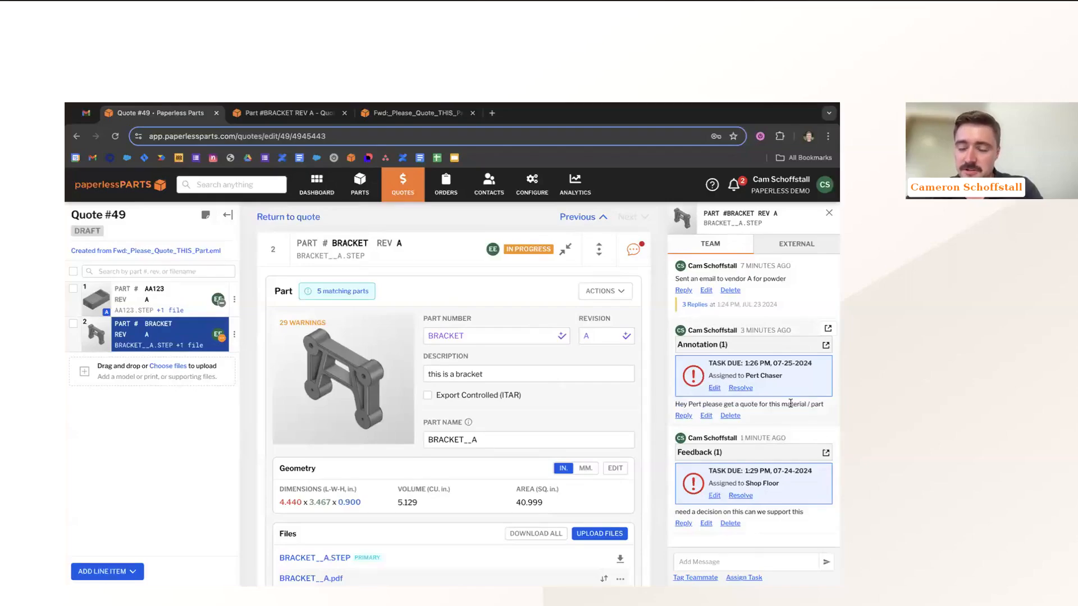
# Open the material quote task's annotation on BRACKET__A.pdf and widen the drawing view to read the highlighted material and finish notes
pyautogui.click(826, 346)
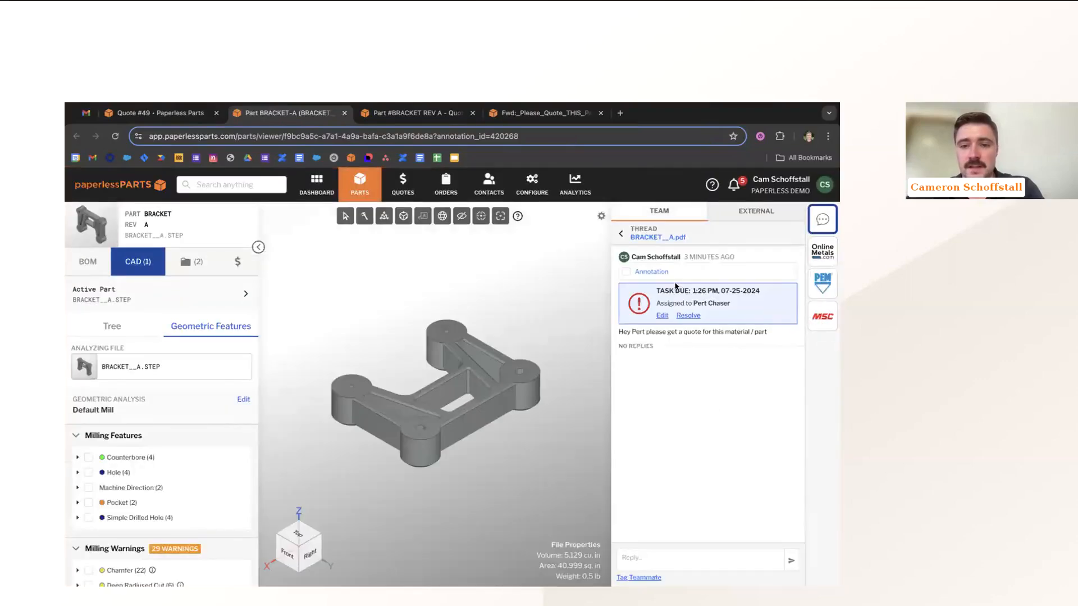
pyautogui.click(650, 272)
pyautogui.click(626, 271)
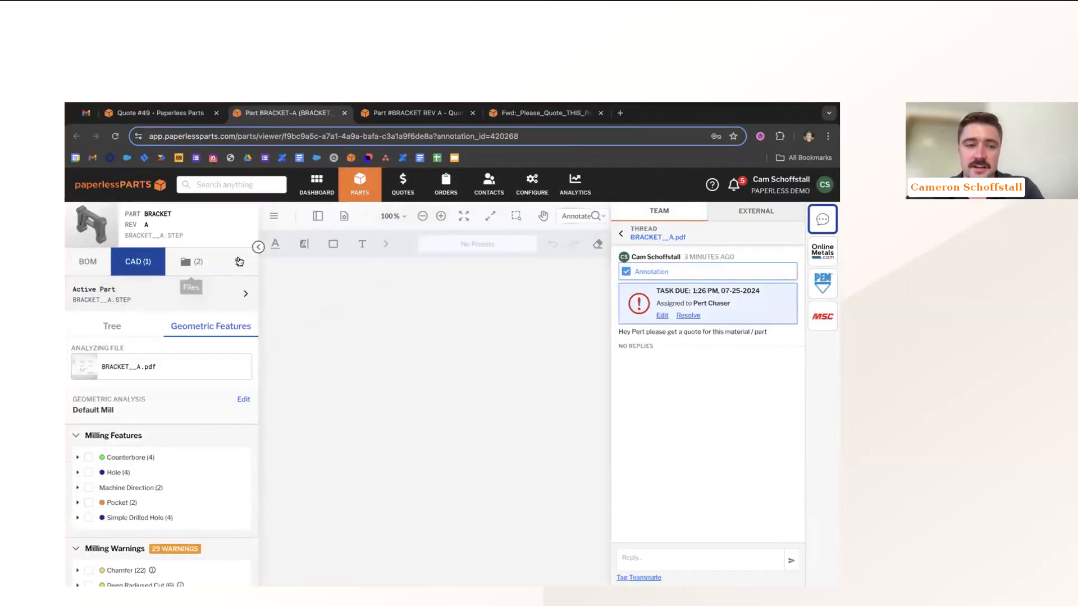
pyautogui.click(258, 248)
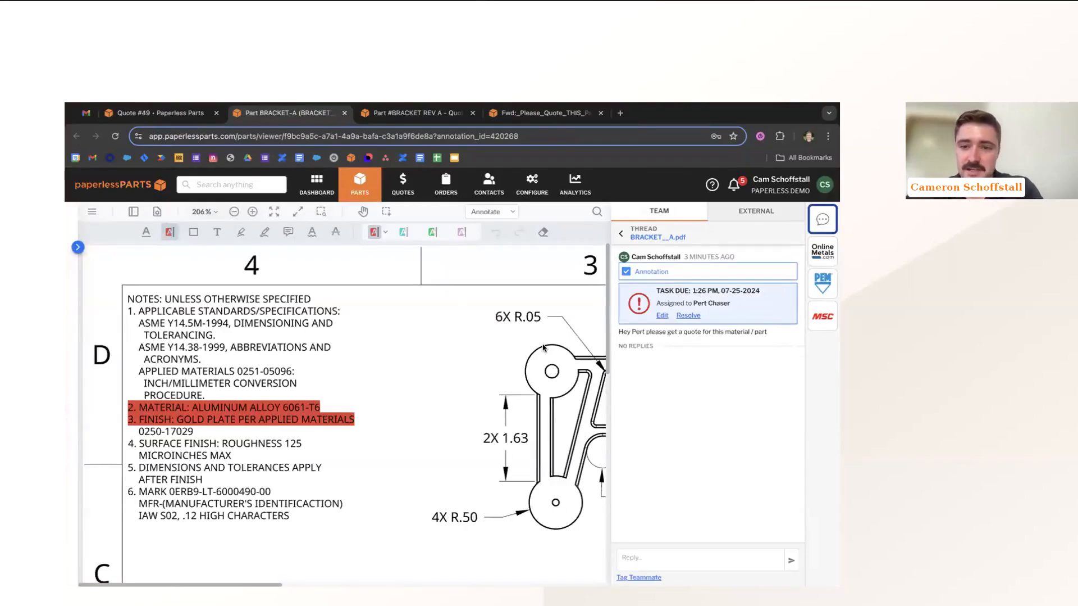
# Reply in the material quote thread with three messages: "got it", "already have the email" and "adding it now"
pyautogui.click(651, 561)
pyautogui.write('got')
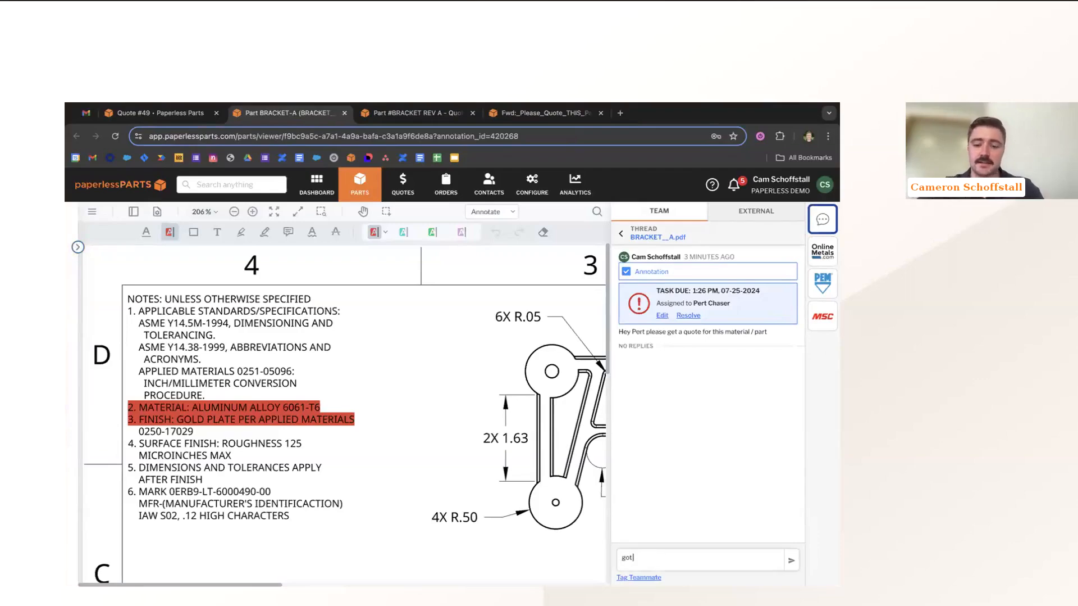
pyautogui.write(' it')
pyautogui.press('Return')
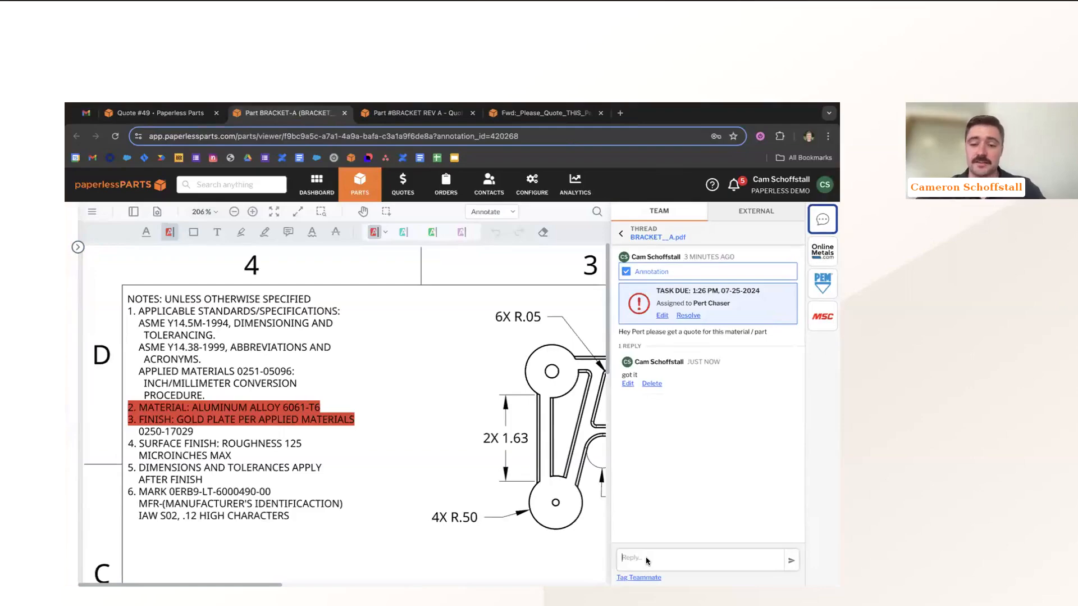
pyautogui.write('already have the email')
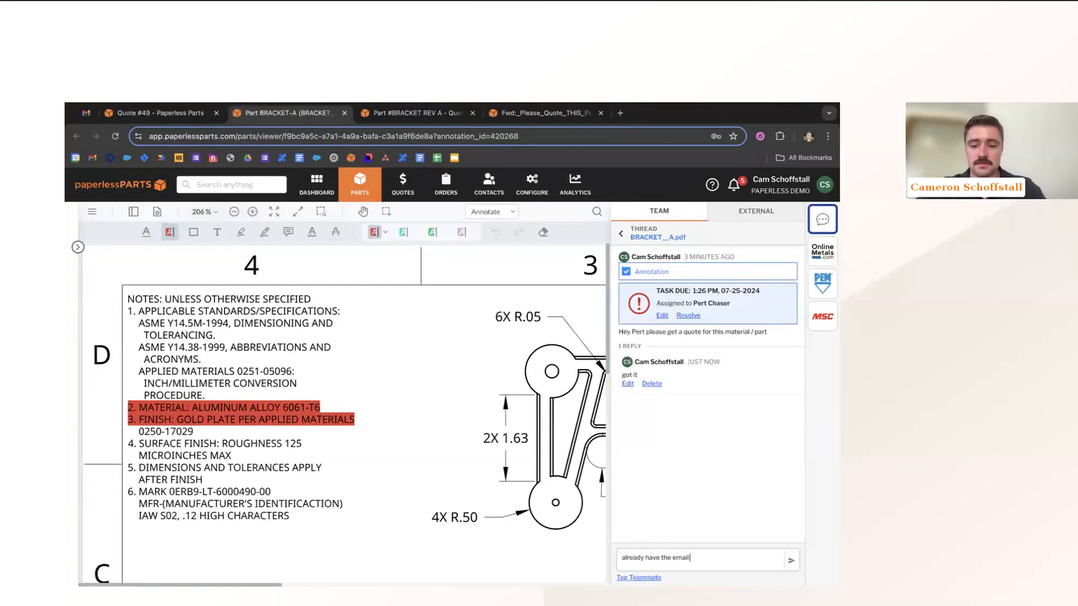
pyautogui.press('Return')
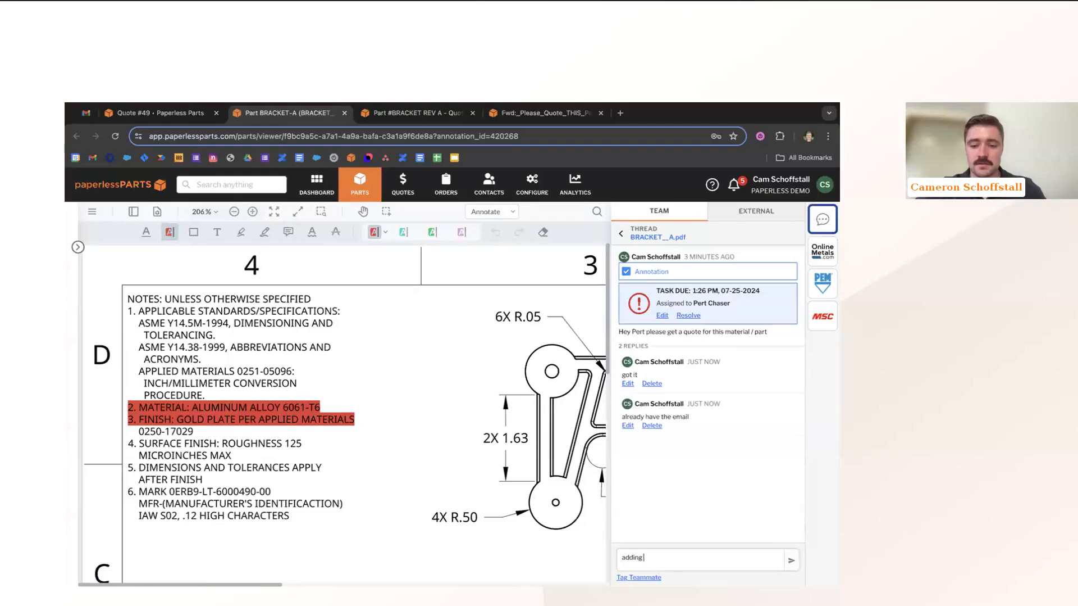
pyautogui.write('adding it now')
pyautogui.press('Return')
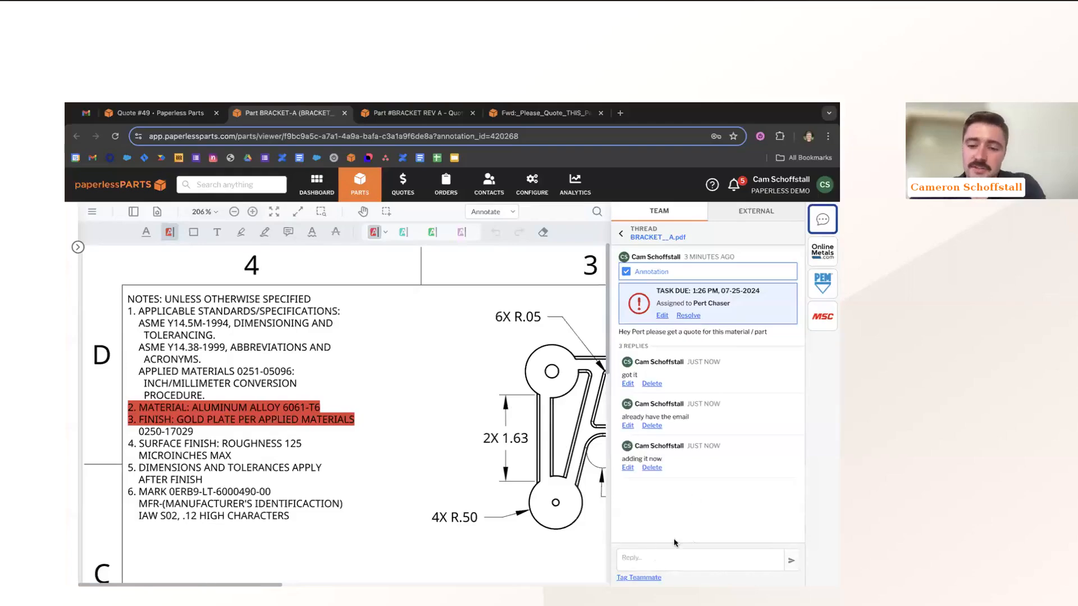
# Resolve the material quote task and return to the part's full list of team messages
pyautogui.click(685, 316)
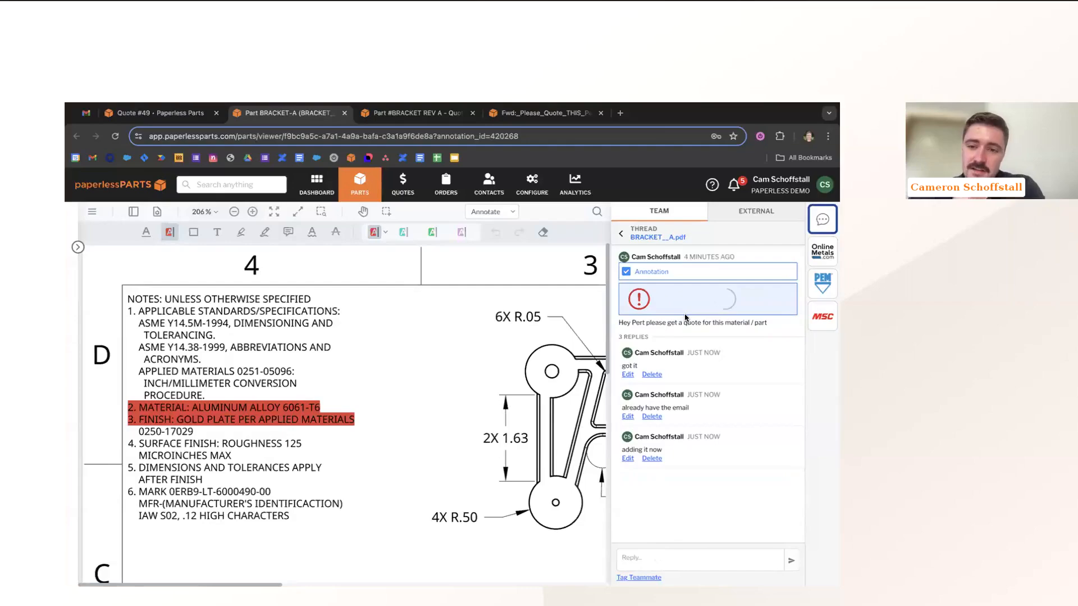
pyautogui.moveTo(632, 256); pyautogui.dragTo(743, 259)
pyautogui.click(743, 259)
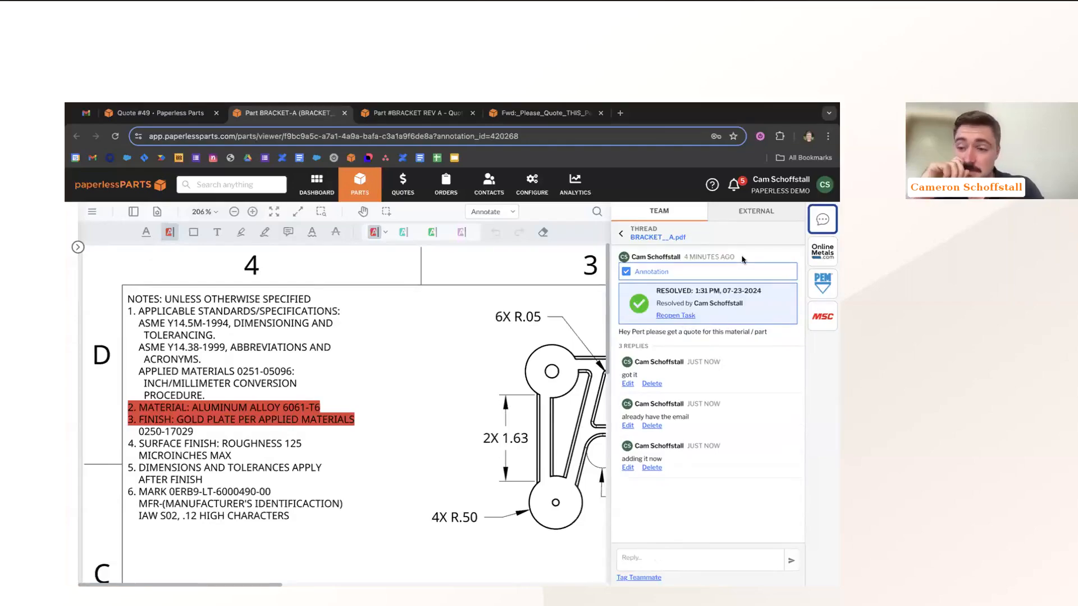
pyautogui.click(620, 236)
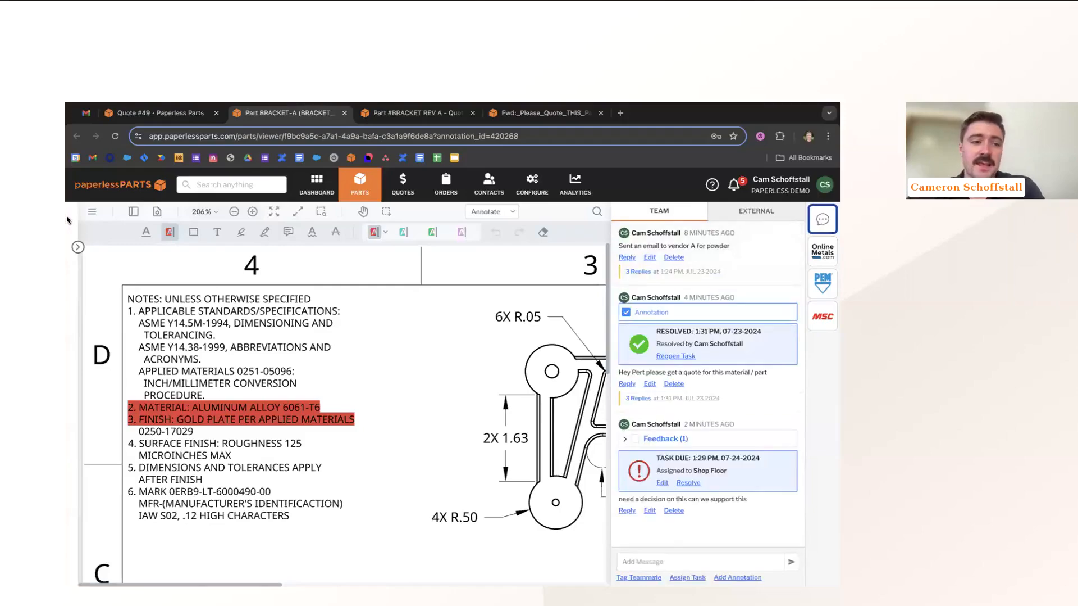
# Upload MATL Quote.eml to the BRACKET part's files
pyautogui.click(78, 248)
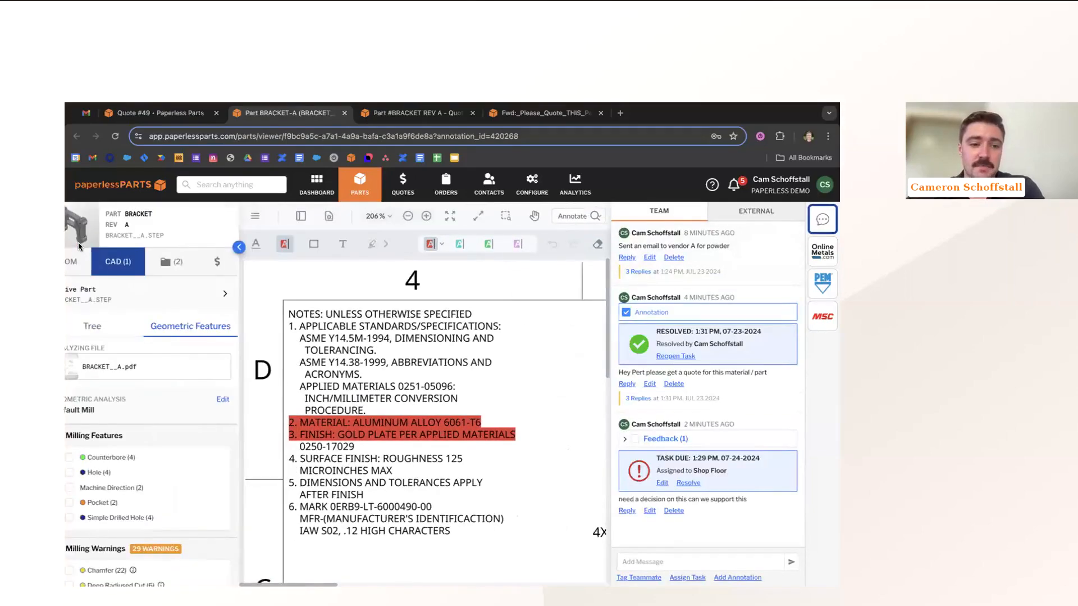
pyautogui.click(191, 262)
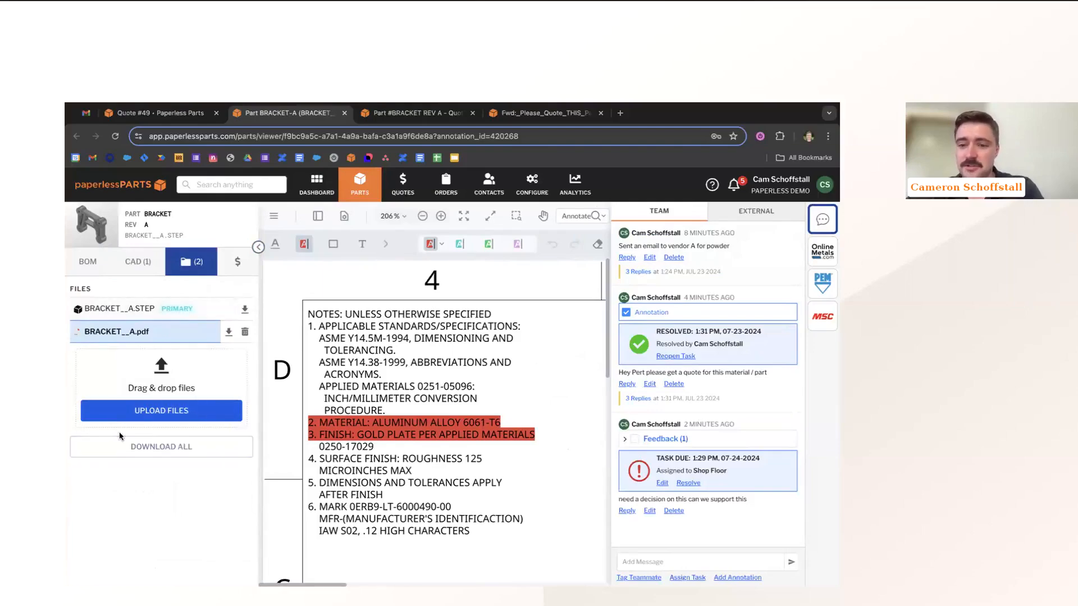
pyautogui.click(158, 413)
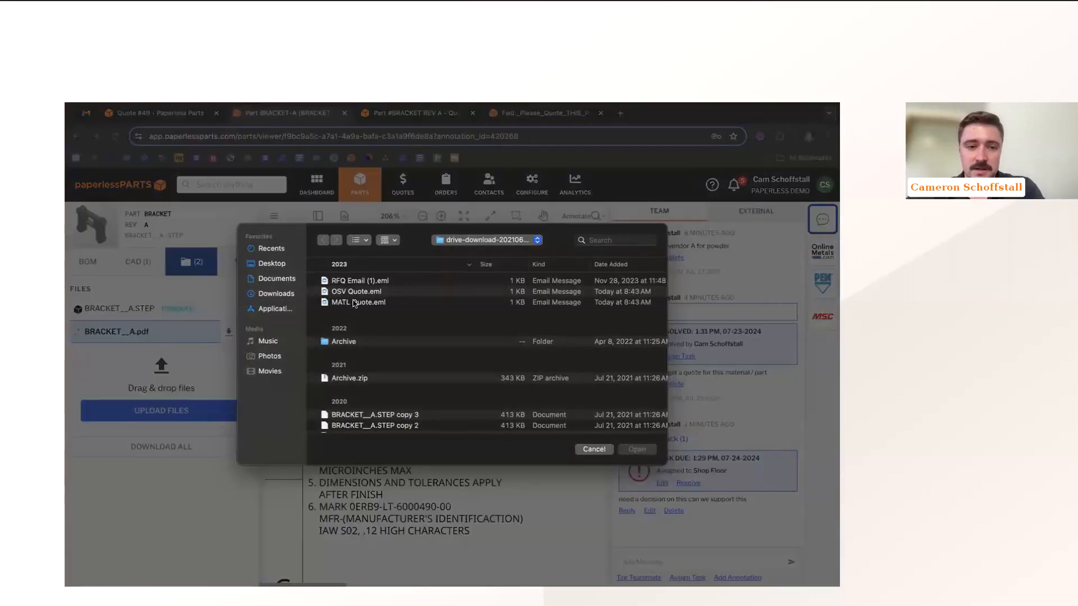
pyautogui.click(355, 302)
pyautogui.click(630, 449)
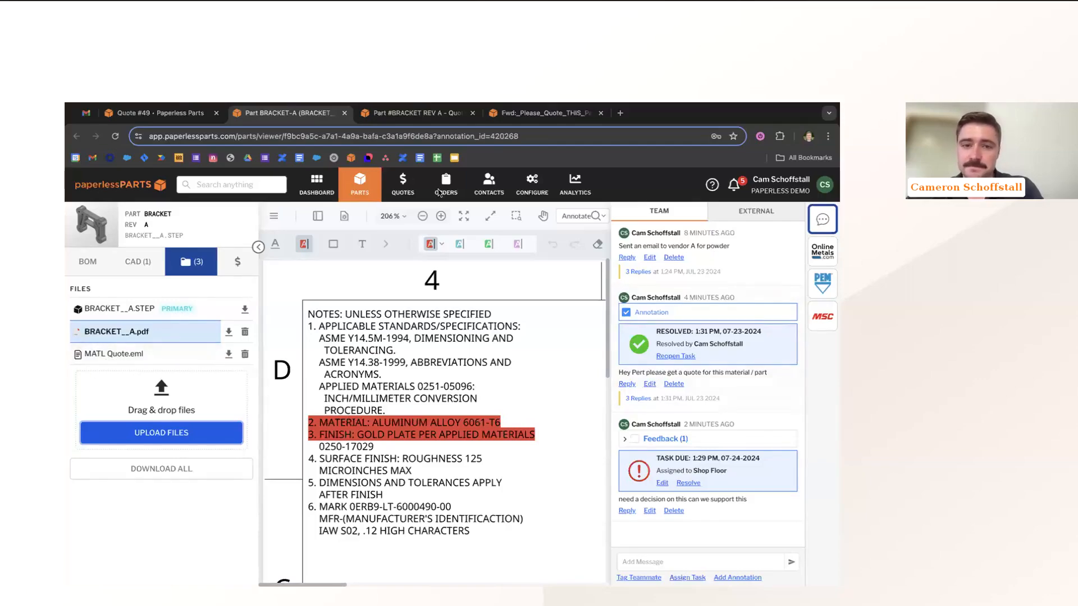
# Return to the BRACKET line item in quote 49 and set its Material workflow step to Completed
pyautogui.click(403, 188)
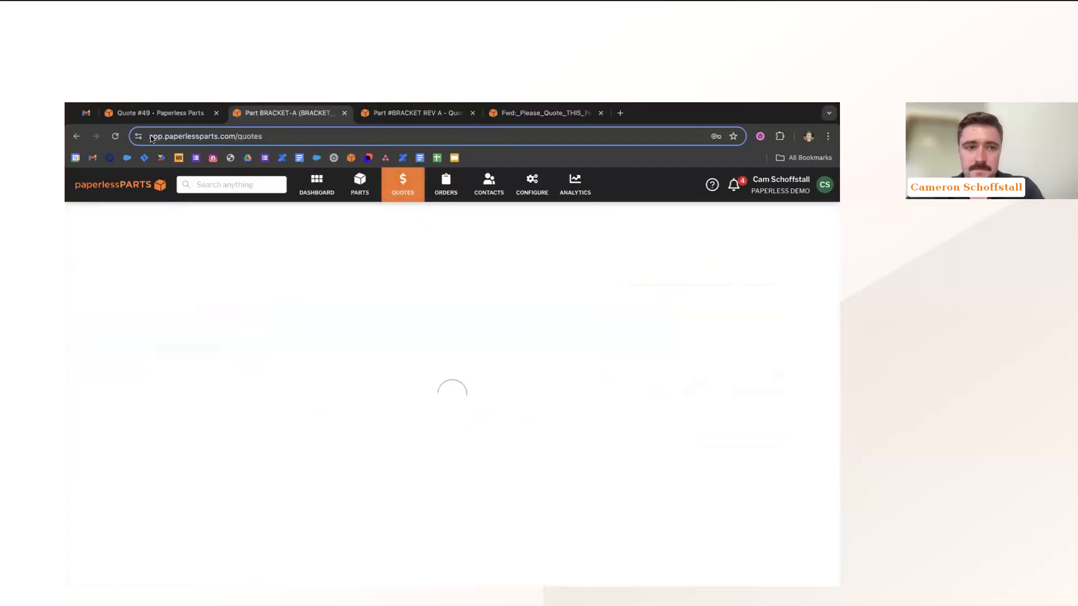
pyautogui.click(76, 136)
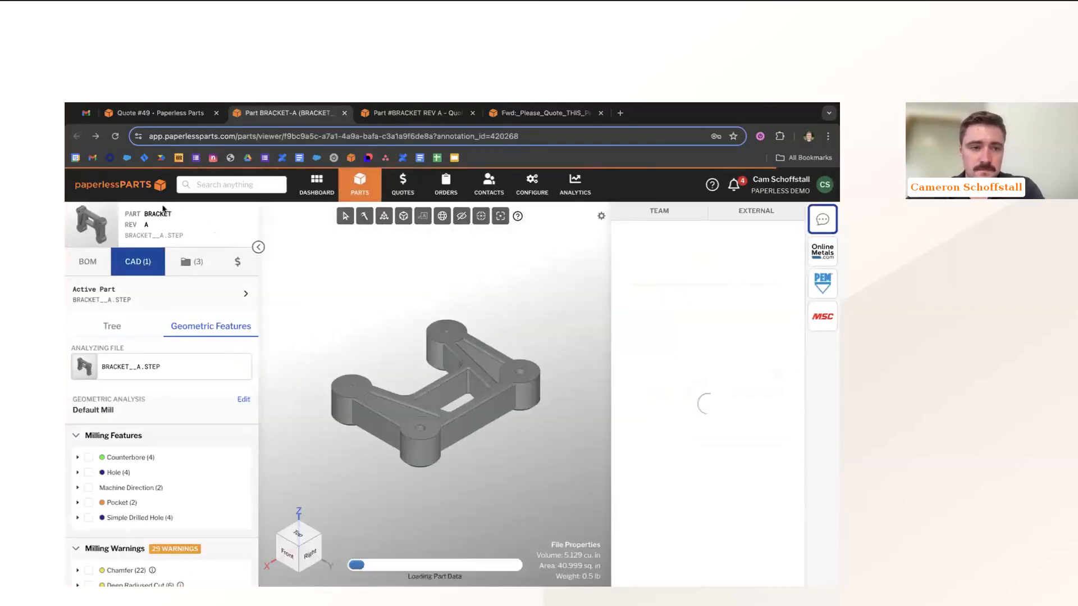
pyautogui.click(237, 261)
pyautogui.click(164, 322)
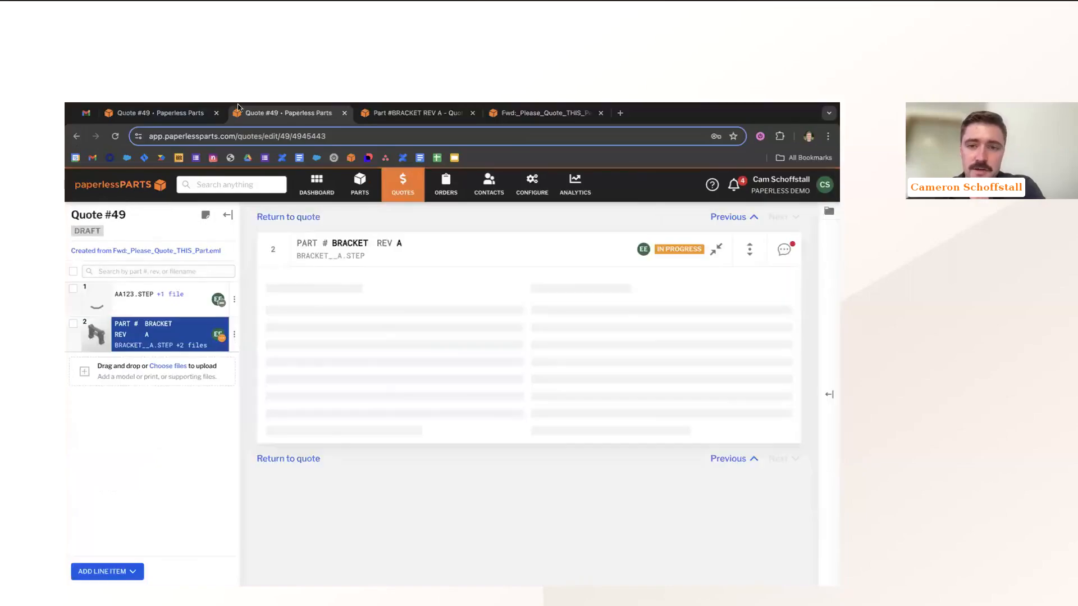
pyautogui.scroll(-1, 635, 467)
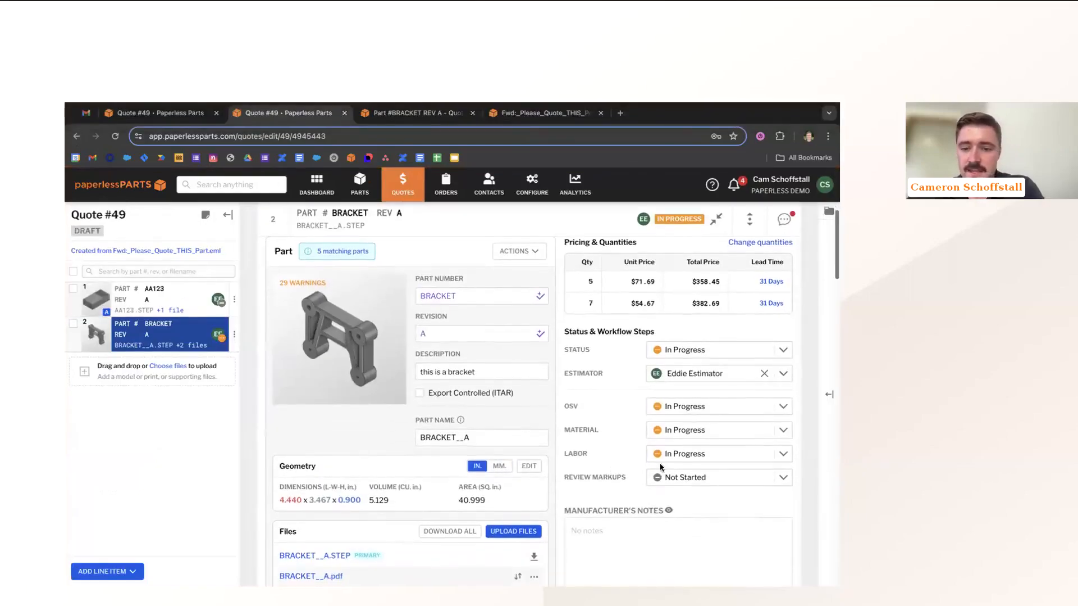
pyautogui.click(671, 430)
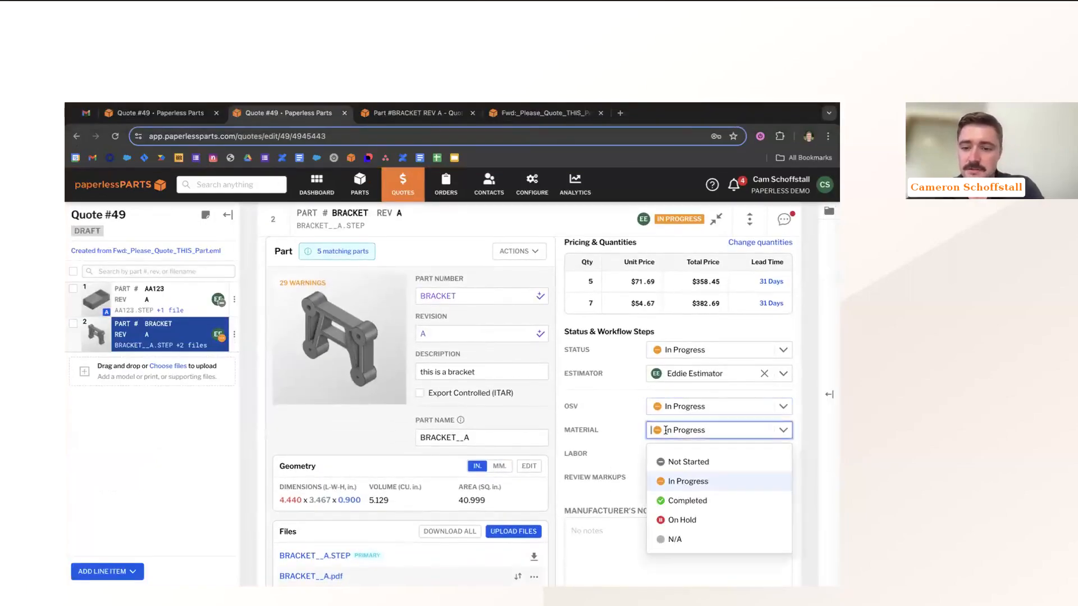
pyautogui.click(690, 500)
# Show the BRACKET line item's team messages and set the Aluminum 6061-T6 bar's material price for quantity 5 to 4000
pyautogui.scroll(-4, 548, 427)
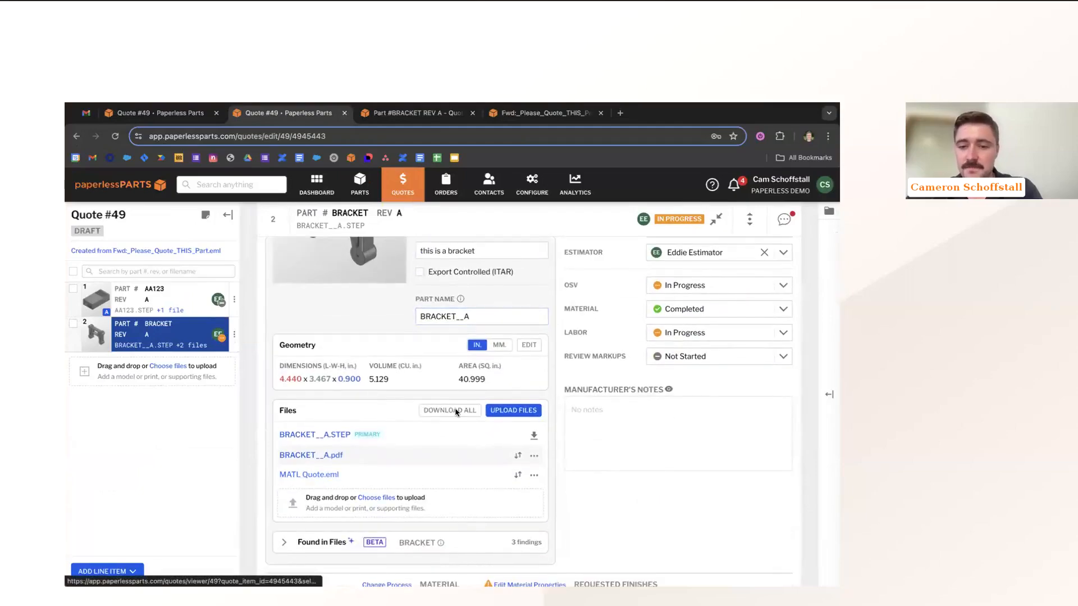
pyautogui.scroll(1, 618, 314)
pyautogui.click(784, 220)
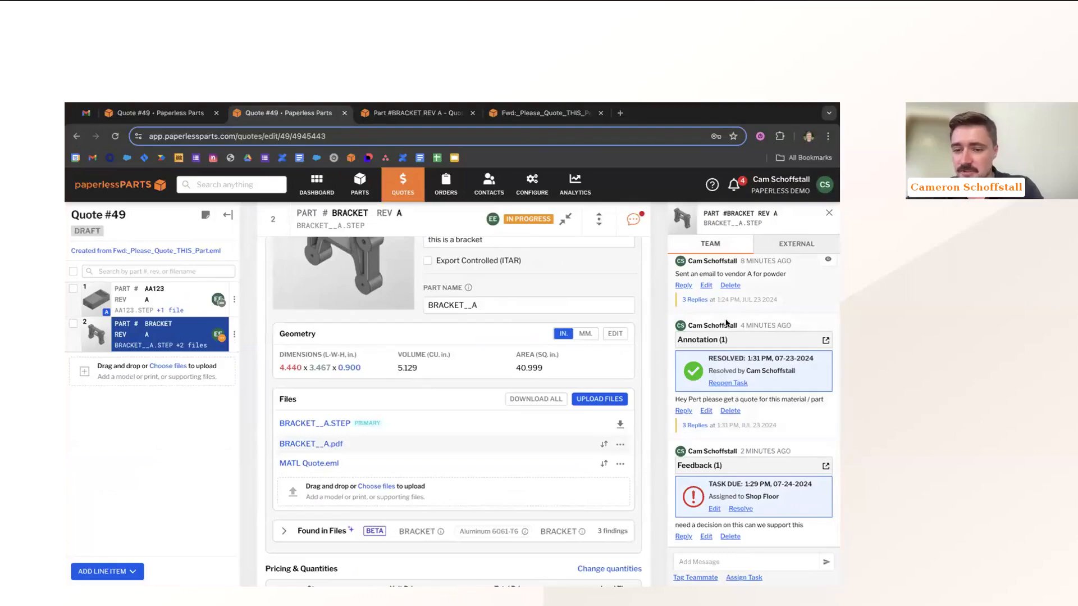
pyautogui.scroll(-5, 386, 455)
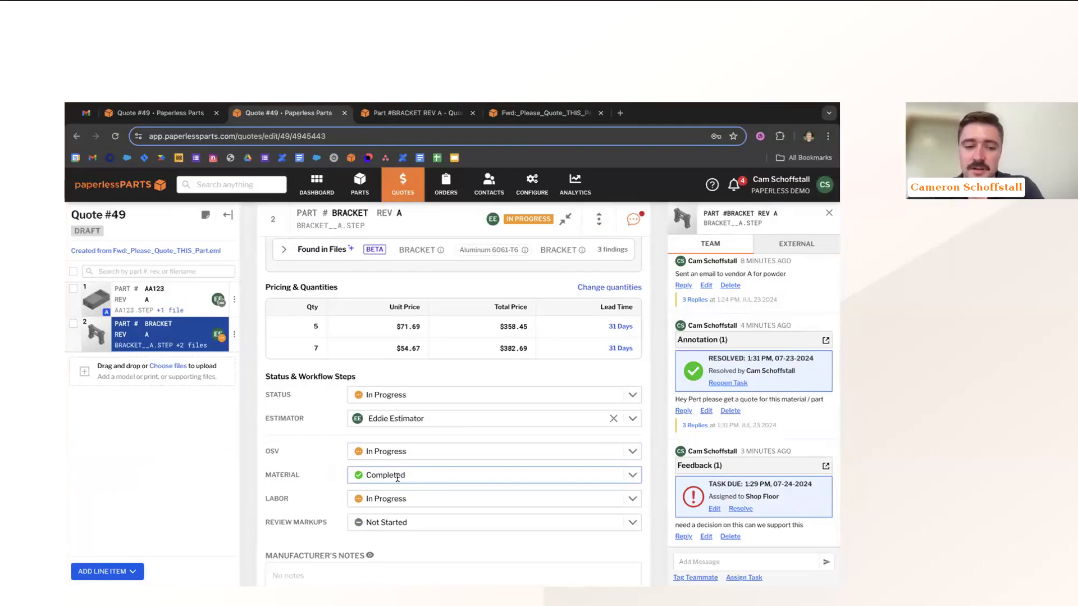
pyautogui.scroll(-5, 398, 477)
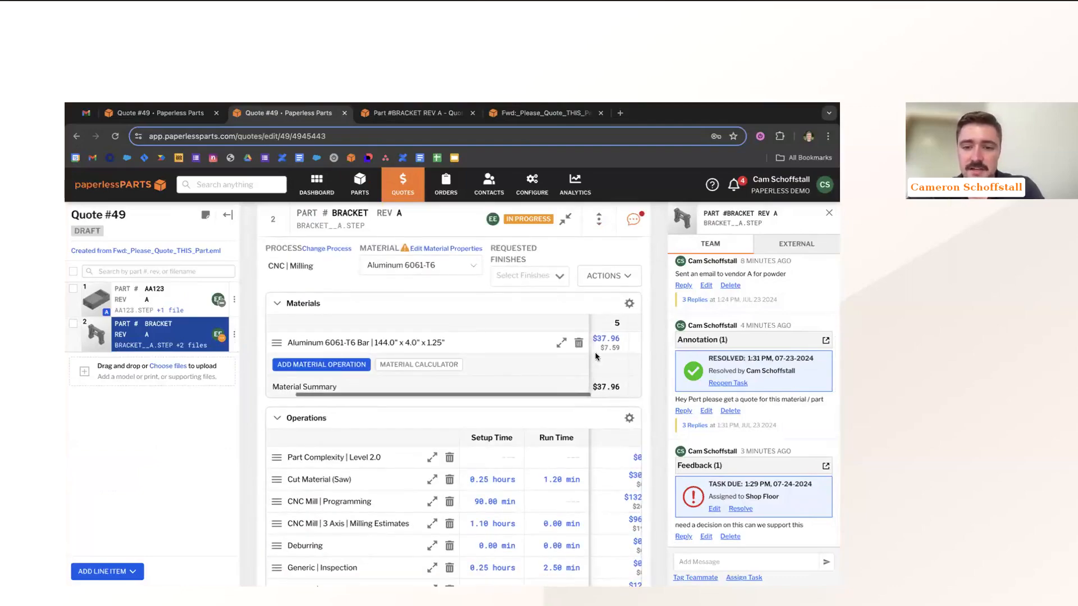
pyautogui.click(605, 344)
pyautogui.write('4000')
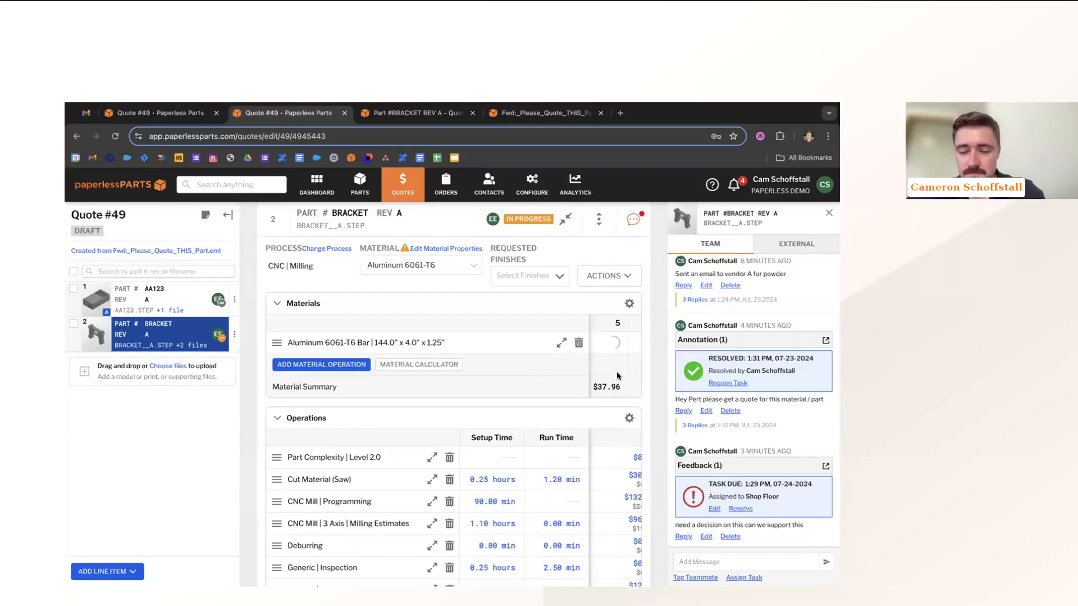
pyautogui.press('Return')
pyautogui.scroll(3, 556, 383)
pyautogui.scroll(3, 557, 383)
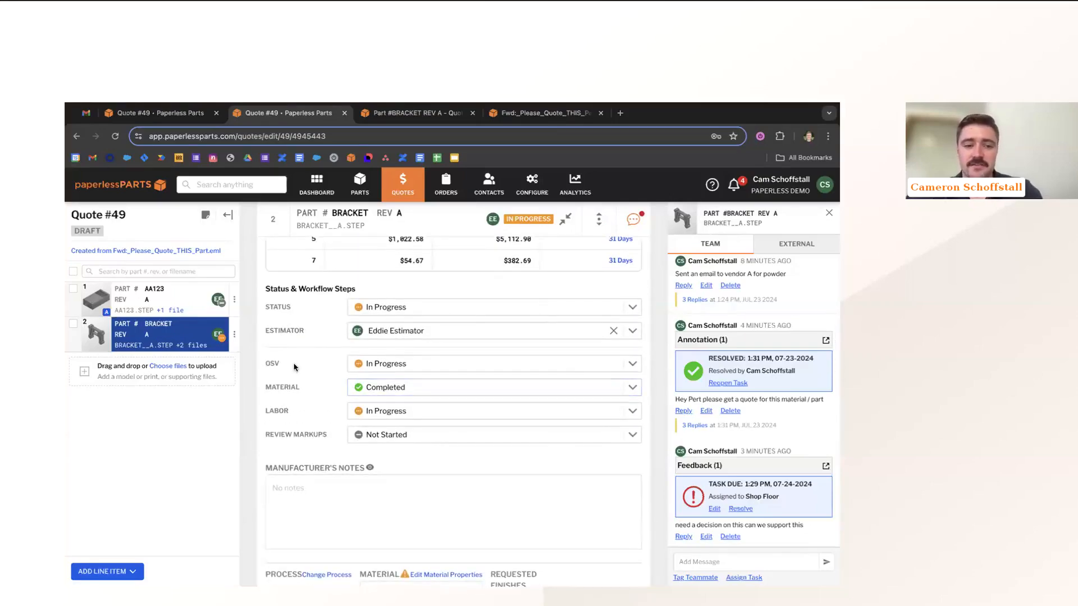
# Open the 4. Help Out (Shop Floor) line item view and check its Labor filter
pyautogui.click(407, 189)
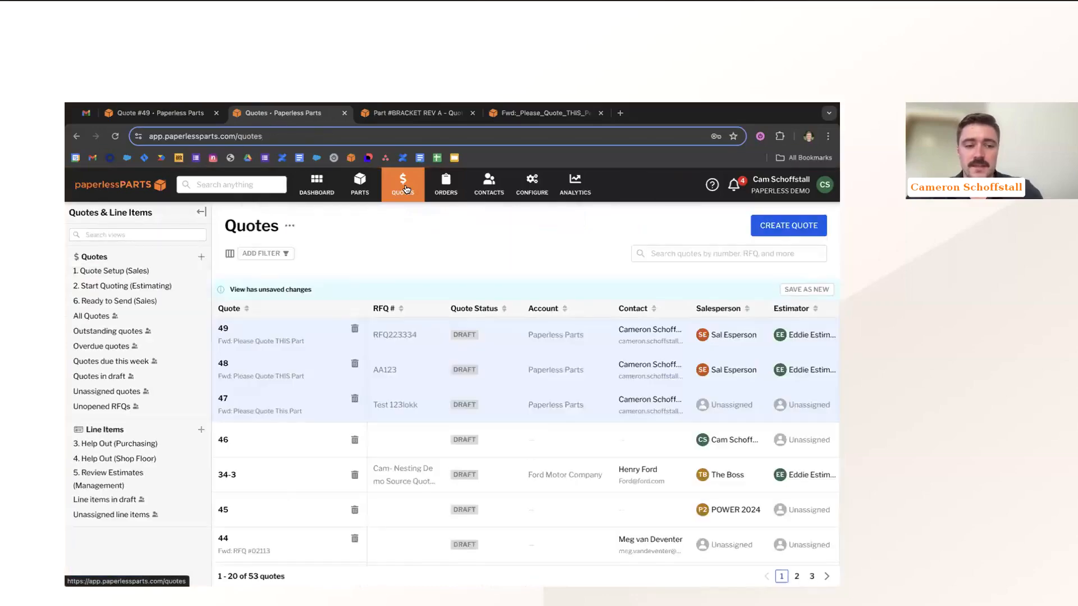
pyautogui.click(112, 461)
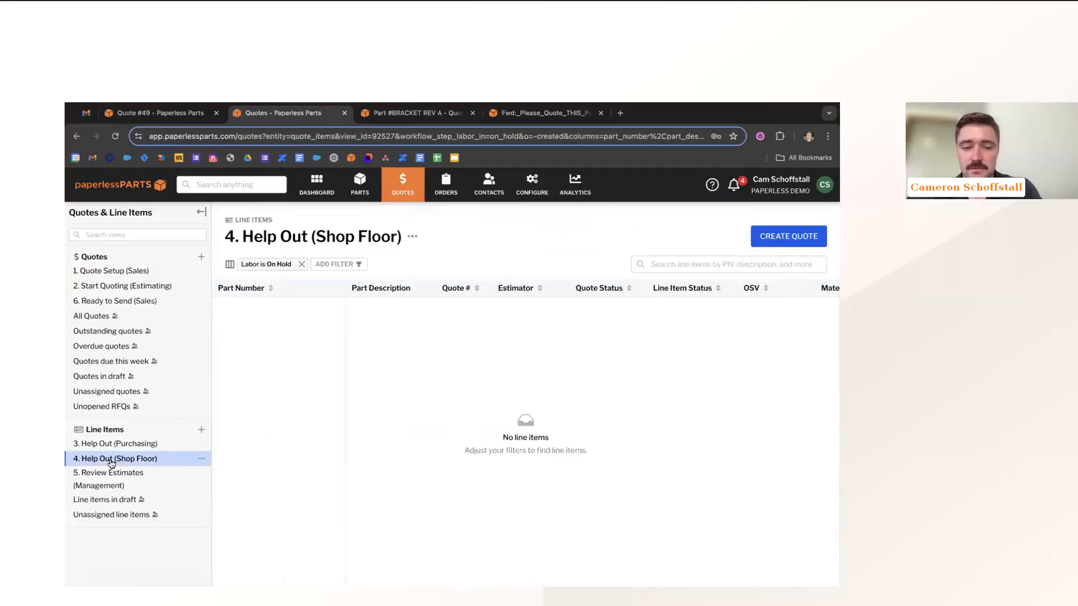
pyautogui.click(76, 137)
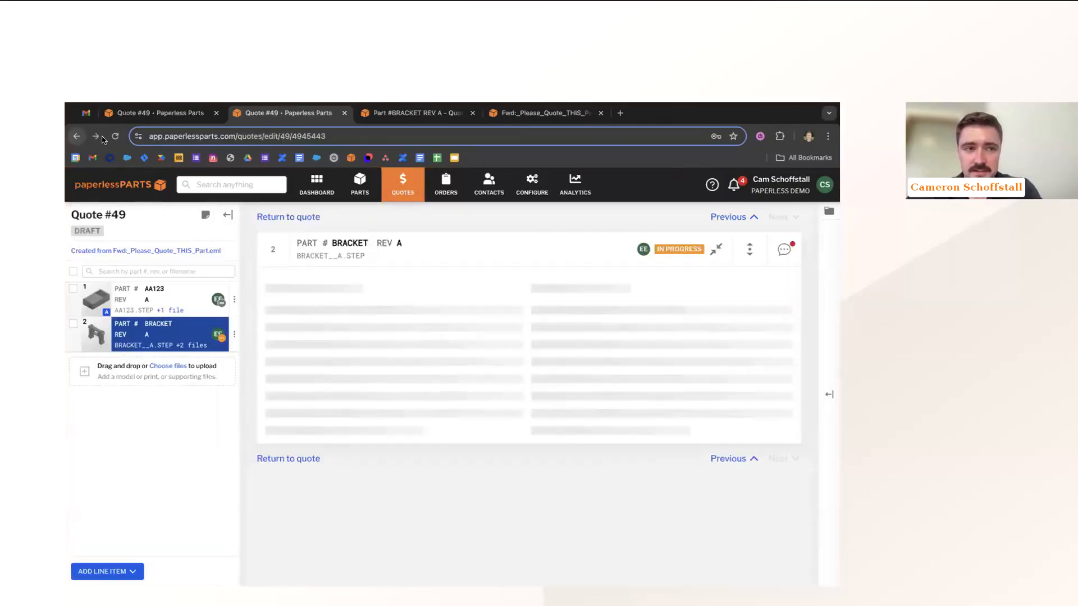
pyautogui.click(95, 136)
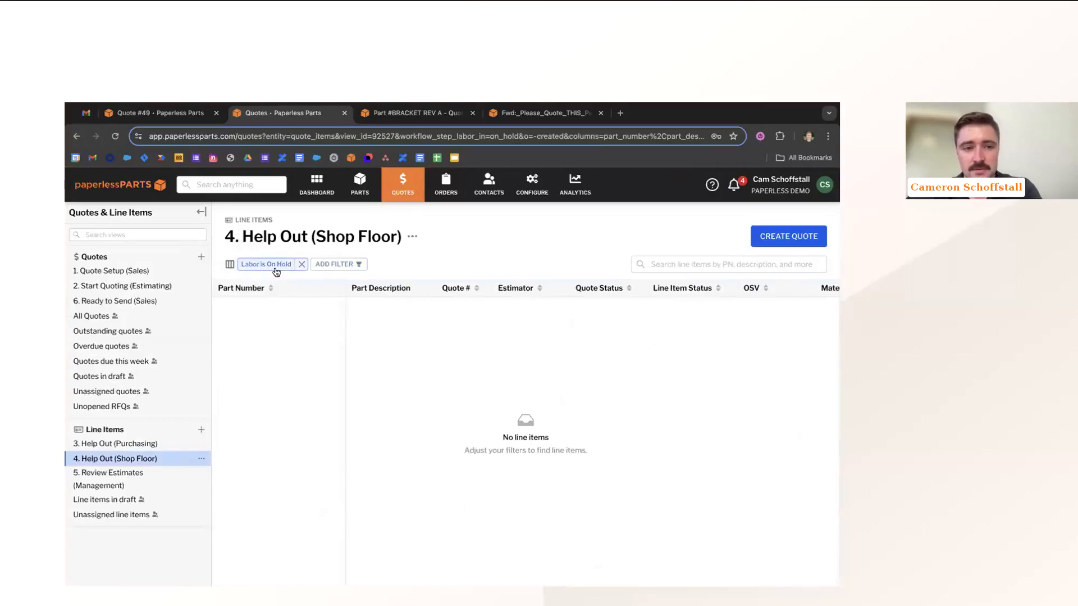
# Try filtering the Shop Floor view by Labor is In Progress, then reset the view and return to the BRACKET line item
pyautogui.click(301, 264)
pyautogui.click(264, 263)
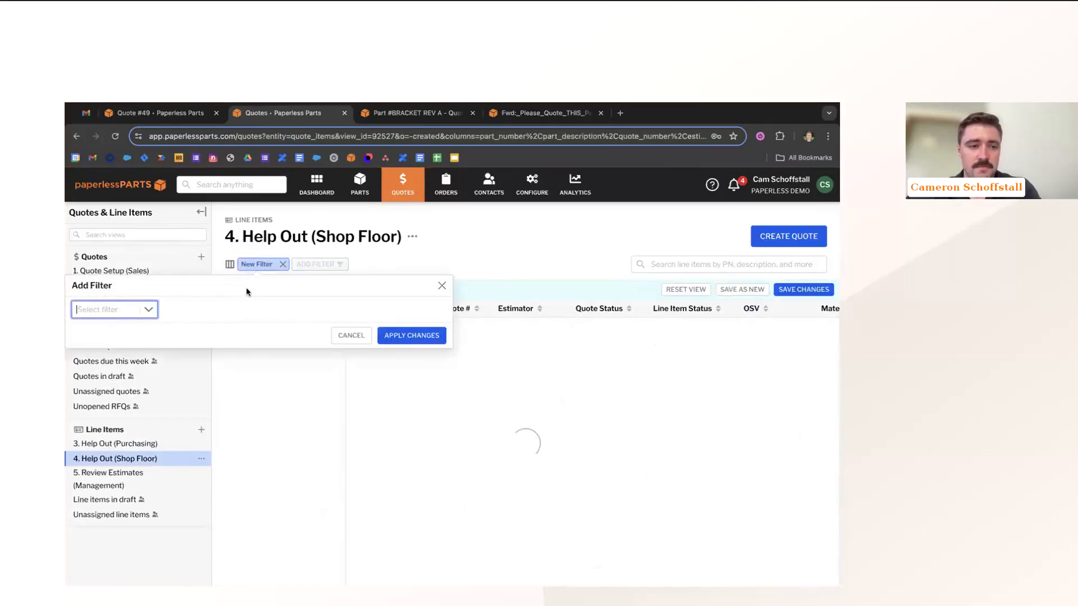
pyautogui.write('lab')
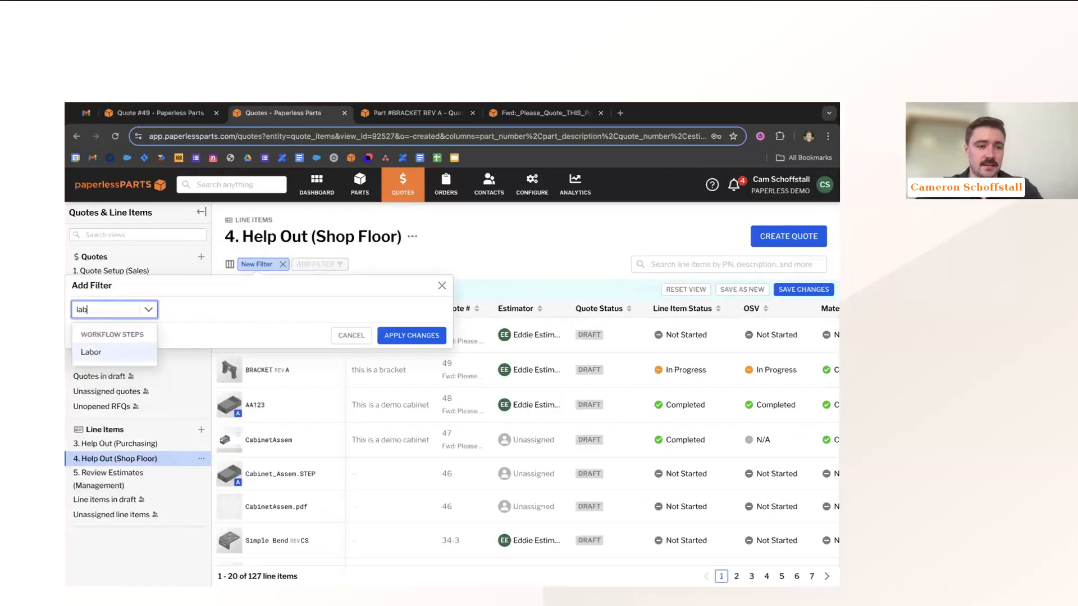
pyautogui.press('Return')
pyautogui.click(258, 309)
pyautogui.click(200, 355)
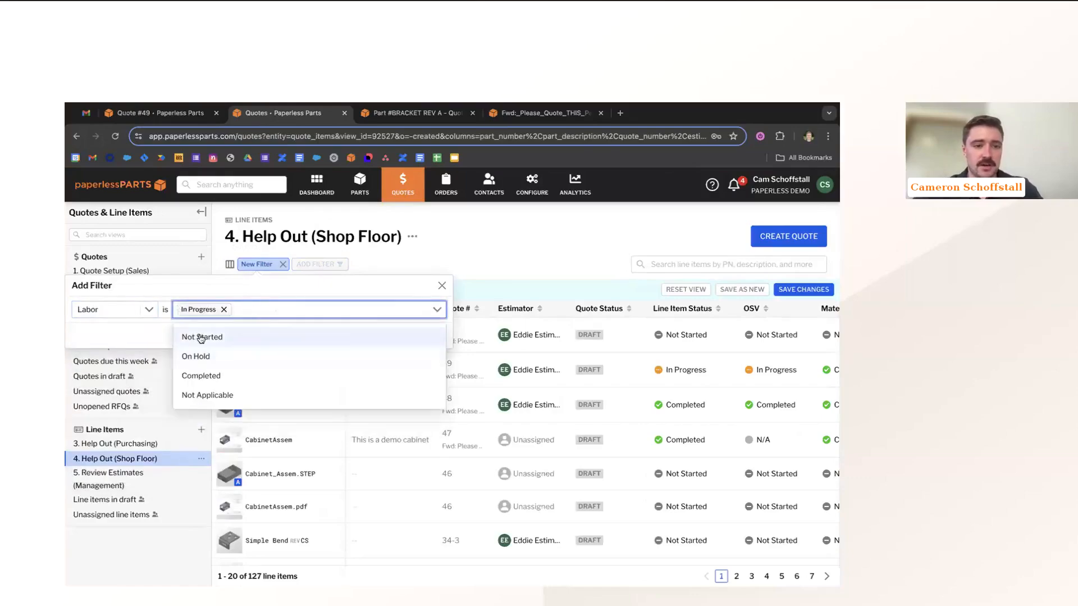
pyautogui.click(284, 332)
pyautogui.click(396, 335)
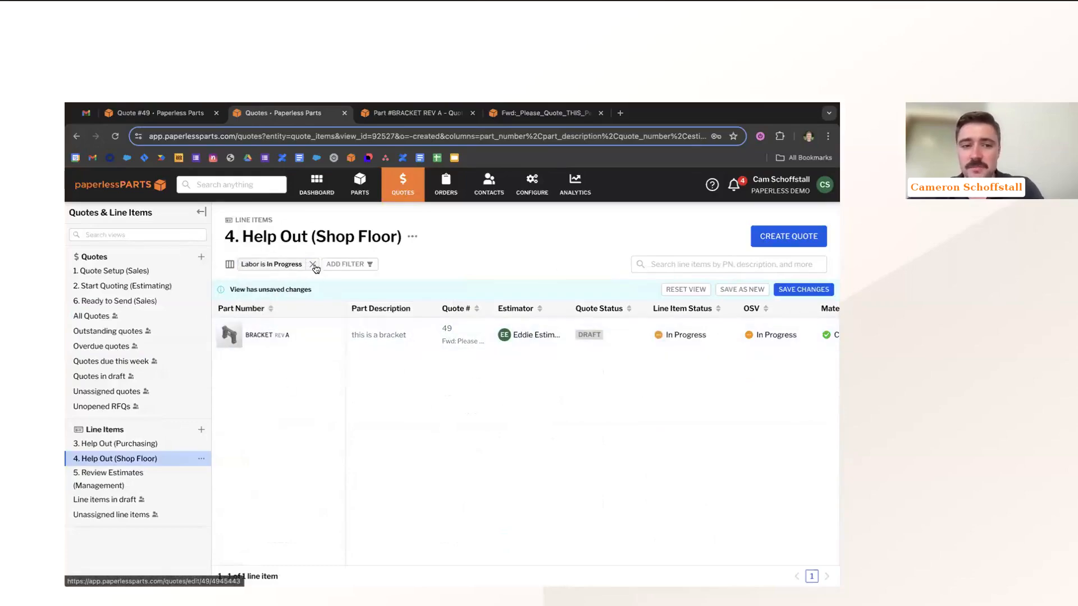
pyautogui.click(684, 290)
pyautogui.click(76, 137)
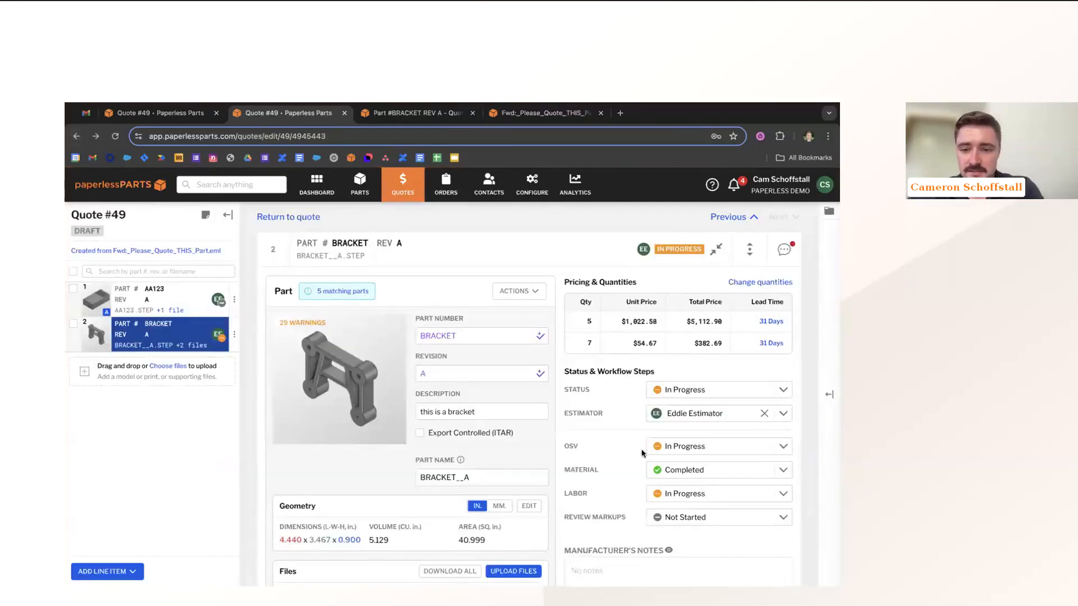
# Set the BRACKET line item's Labor workflow step to On Hold and show the team message assigning the feedback task to Shop Floor
pyautogui.scroll(-1, 642, 453)
pyautogui.click(690, 442)
pyautogui.click(682, 530)
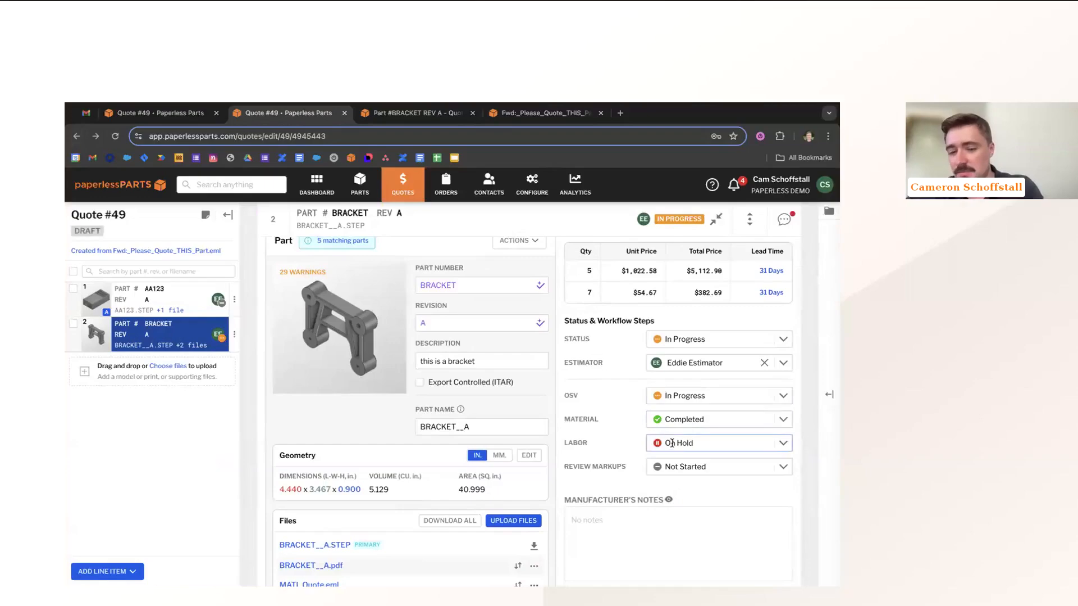
pyautogui.click(784, 218)
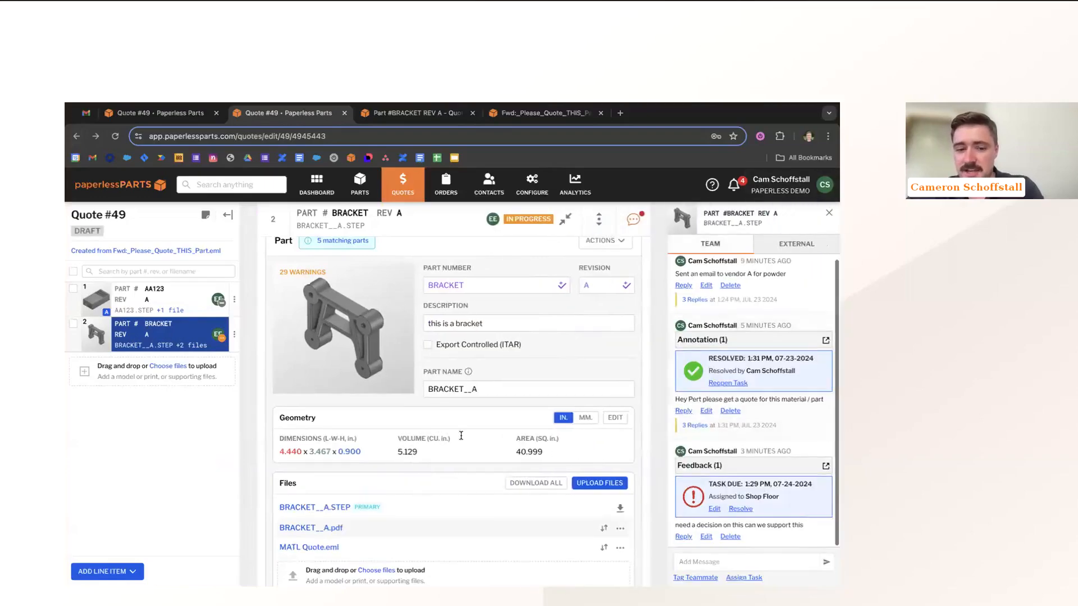
pyautogui.scroll(-6, 430, 438)
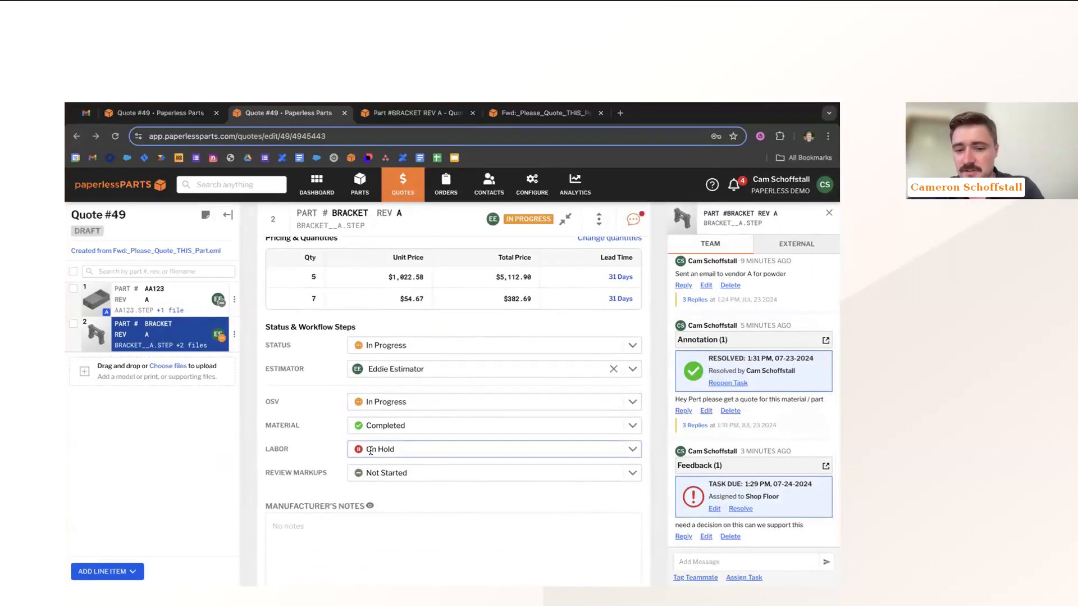
pyautogui.moveTo(677, 524); pyautogui.dragTo(824, 530)
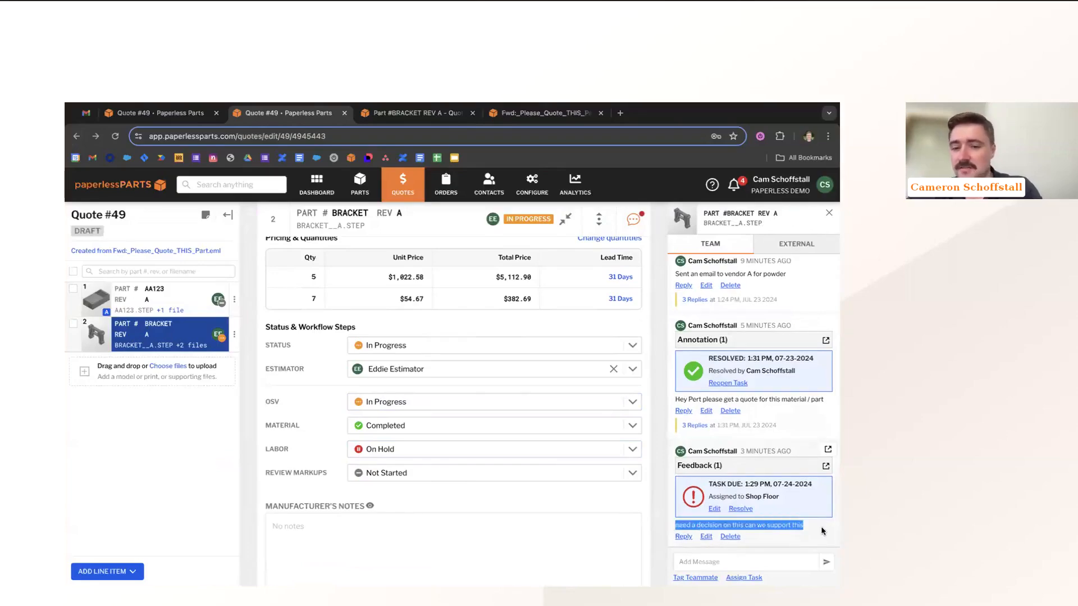
# Open the 4. Help Out (Shop Floor) line item view and check the BRACKET's workflow step columns
pyautogui.click(401, 183)
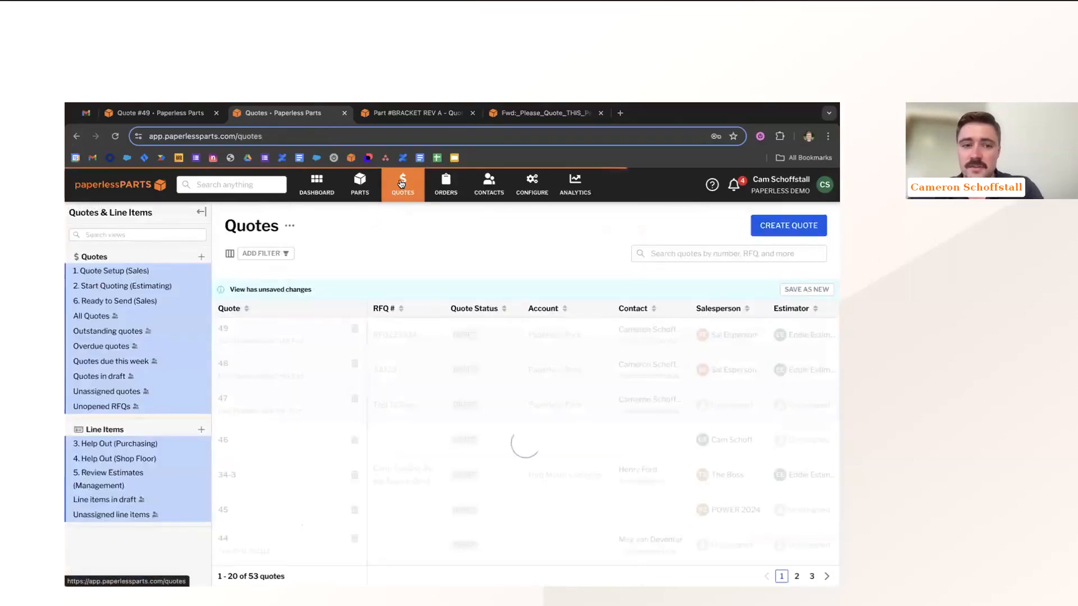
pyautogui.click(112, 459)
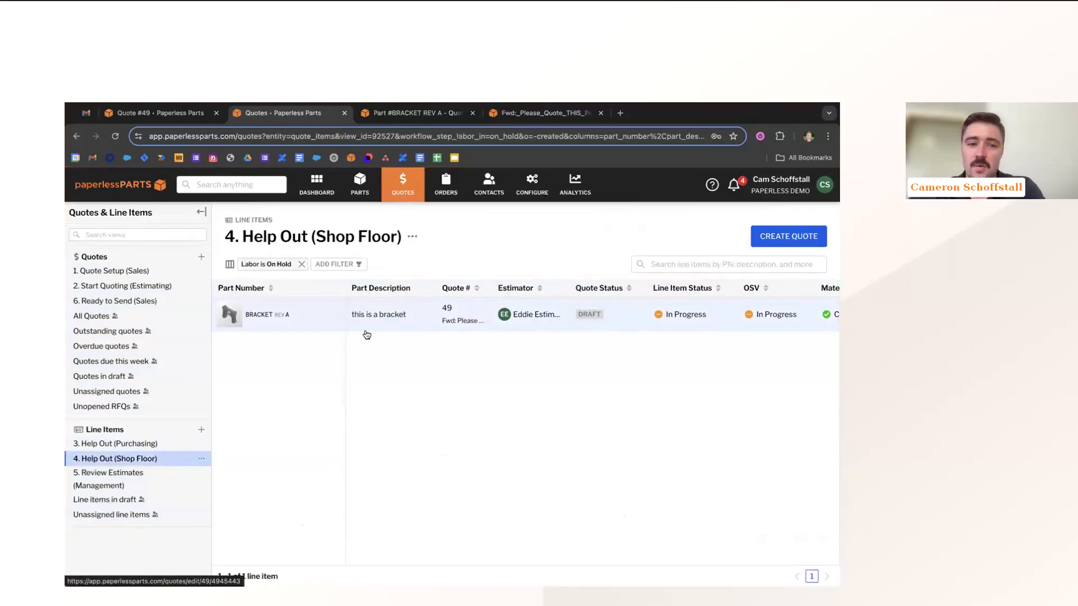
pyautogui.hscroll(5, 646, 326)
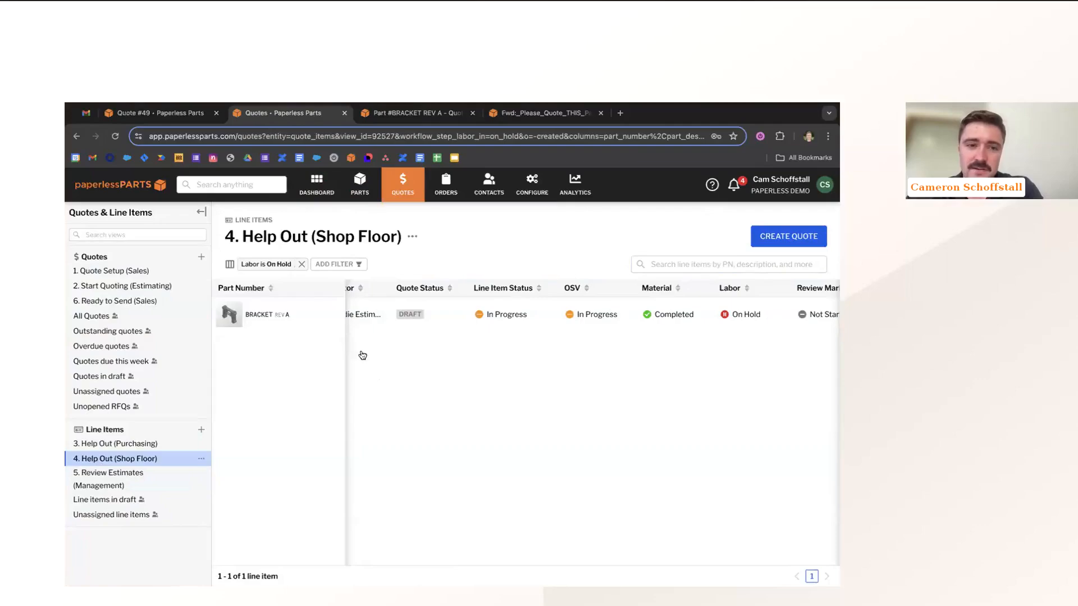
# Open the dashboard and check the Tasks Assigned To Me list
pyautogui.click(316, 183)
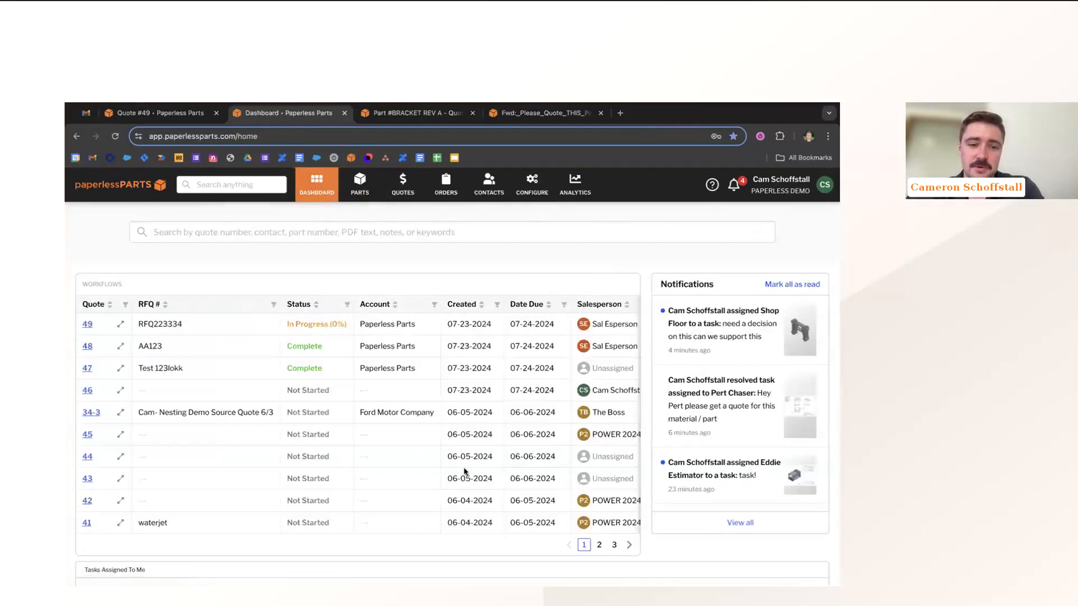
pyautogui.scroll(-4, 440, 464)
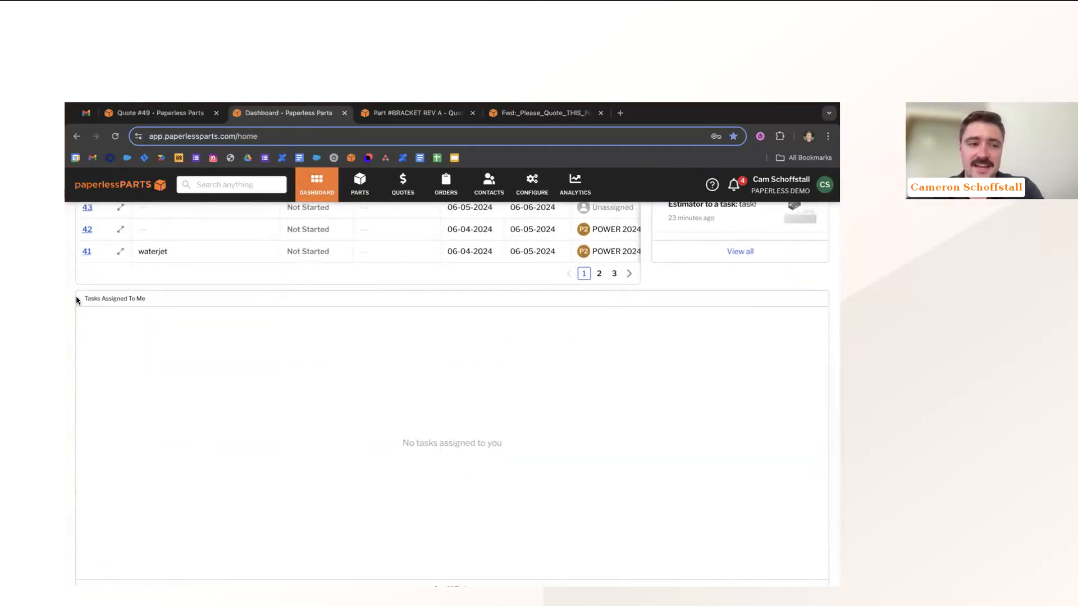
pyautogui.moveTo(80, 295); pyautogui.dragTo(166, 296)
pyautogui.click(165, 296)
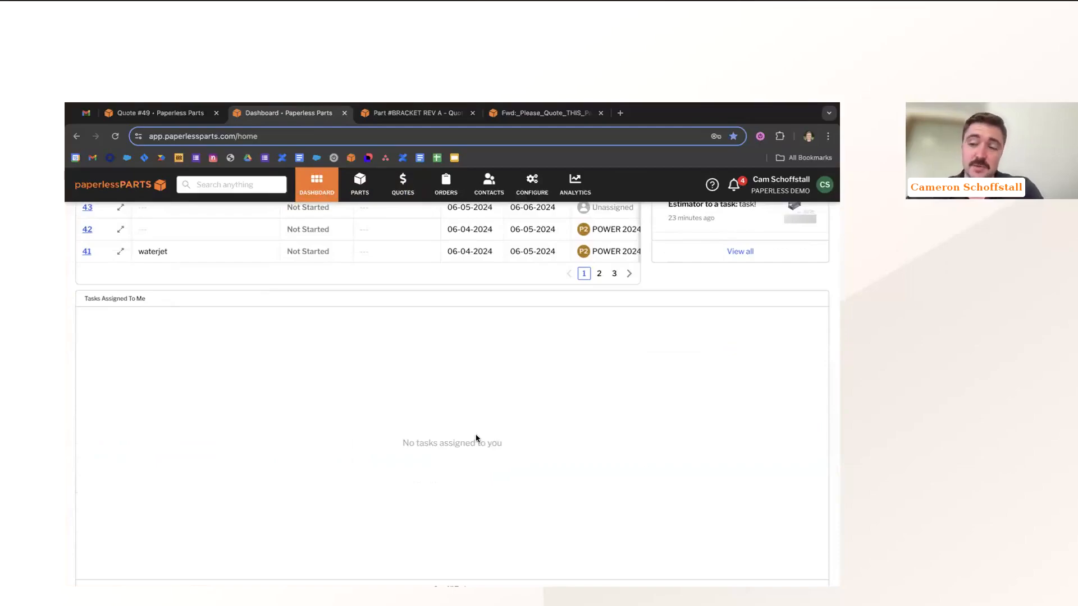
pyautogui.scroll(-1, 498, 421)
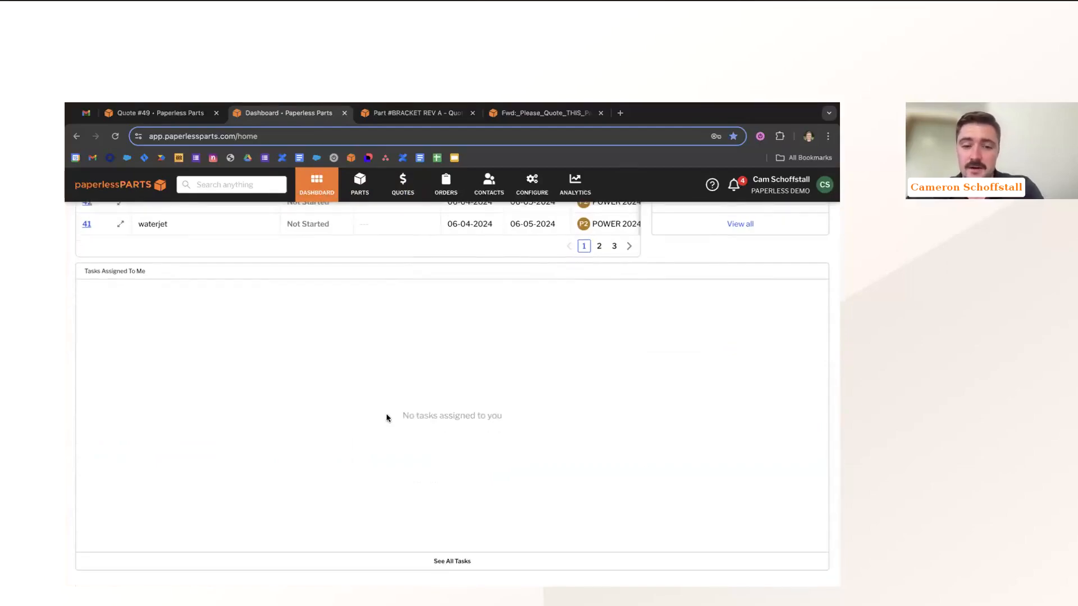
pyautogui.moveTo(386, 417); pyautogui.dragTo(549, 416)
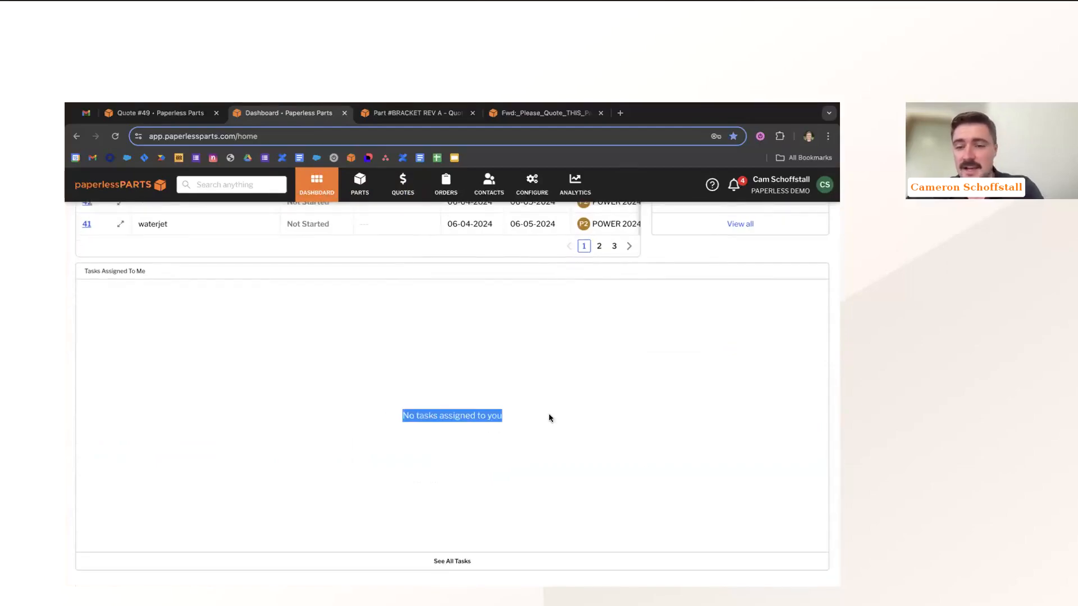
# Open the list of all tasks and filter it to open or overdue tasks assigned to Shop Floor
pyautogui.click(447, 560)
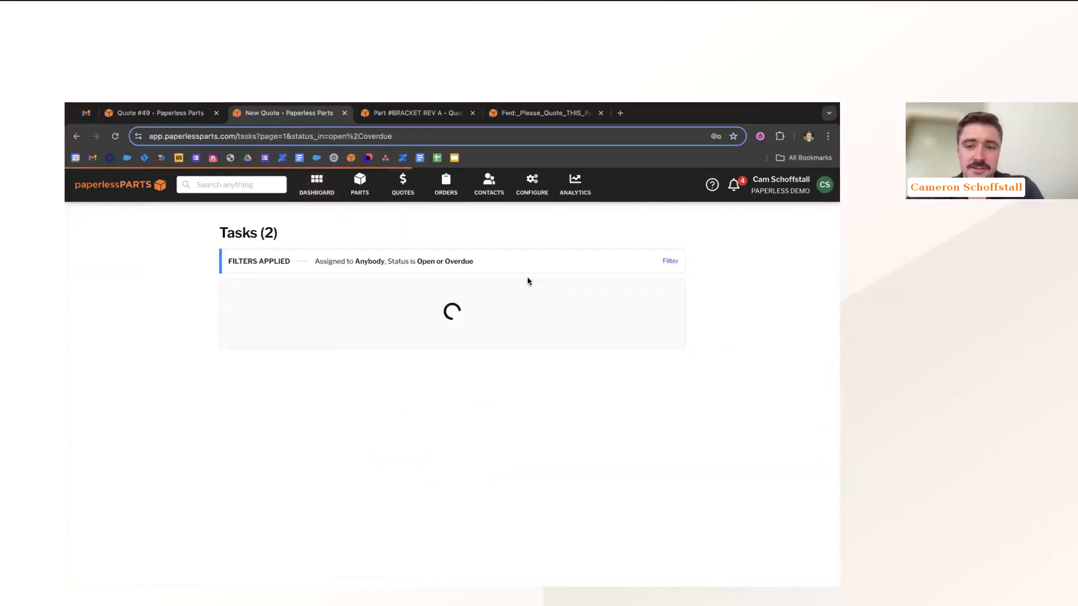
pyautogui.click(663, 262)
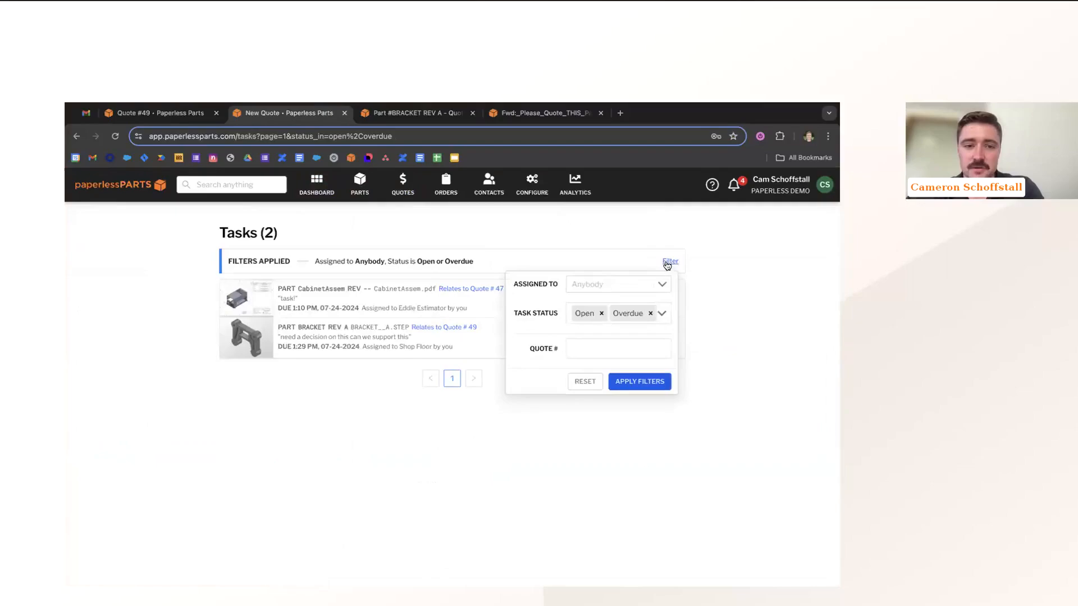
pyautogui.click(597, 284)
pyautogui.scroll(-3, 602, 408)
pyautogui.scroll(-3, 603, 408)
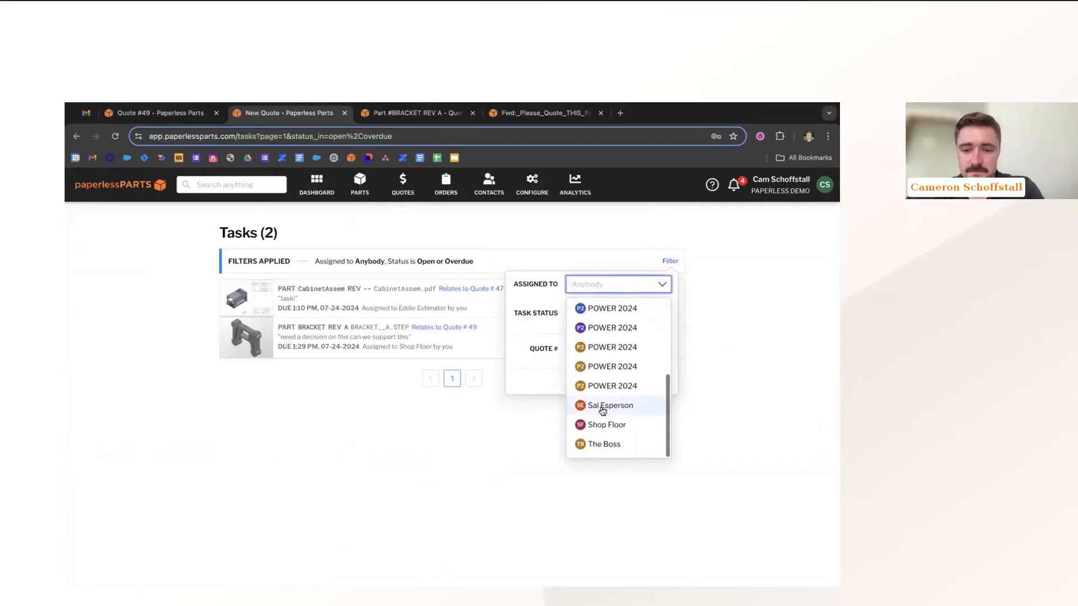
pyautogui.click(604, 425)
pyautogui.click(536, 348)
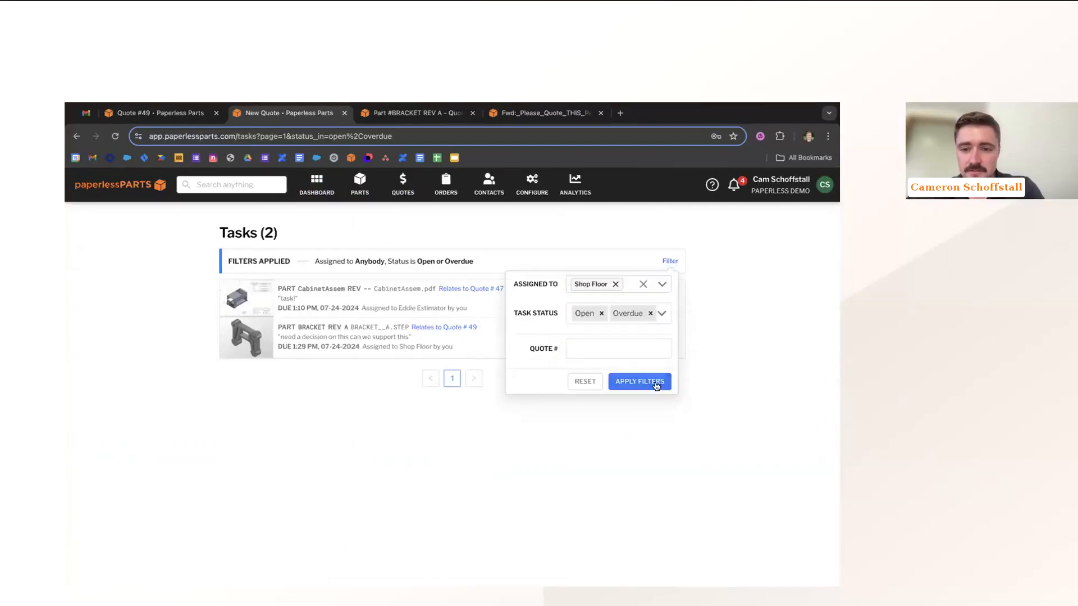
pyautogui.click(653, 381)
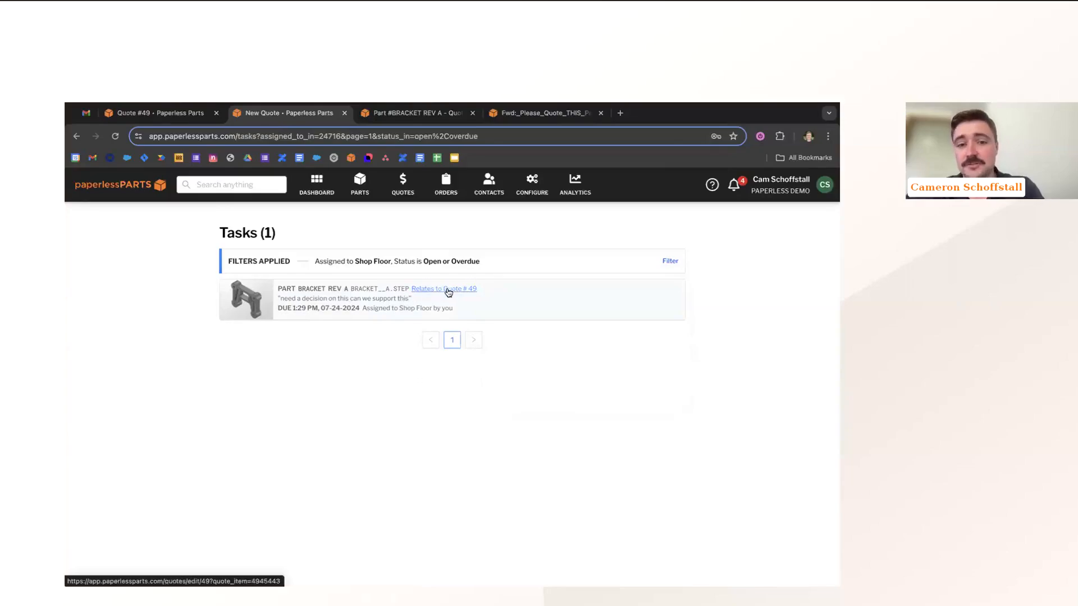
# Open the BRACKET feedback task in the part viewer and highlight its Feedback (1) faces on the model
pyautogui.click(510, 303)
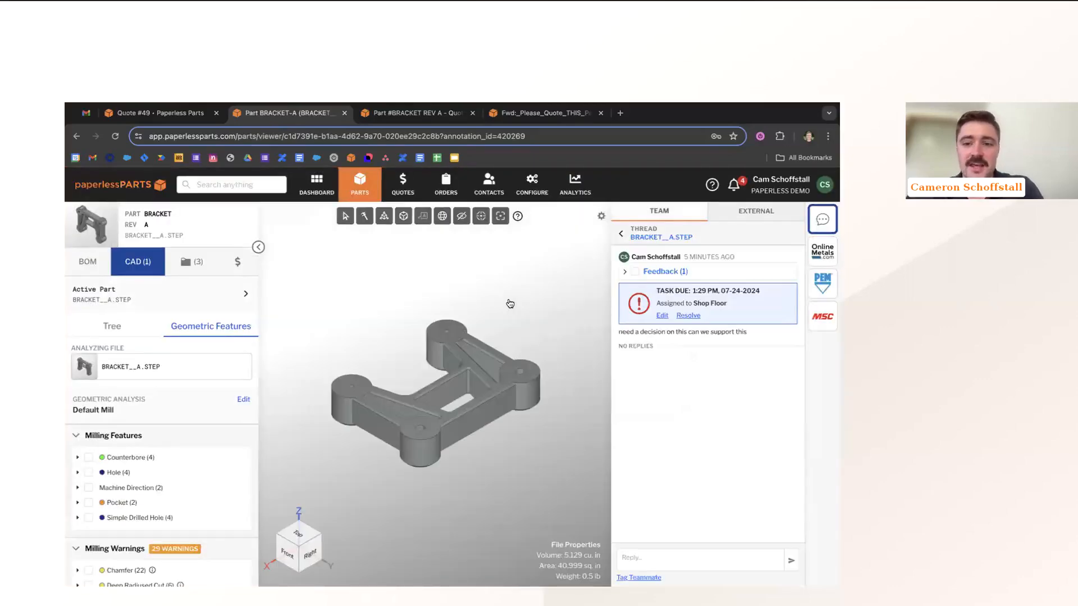
pyautogui.click(637, 273)
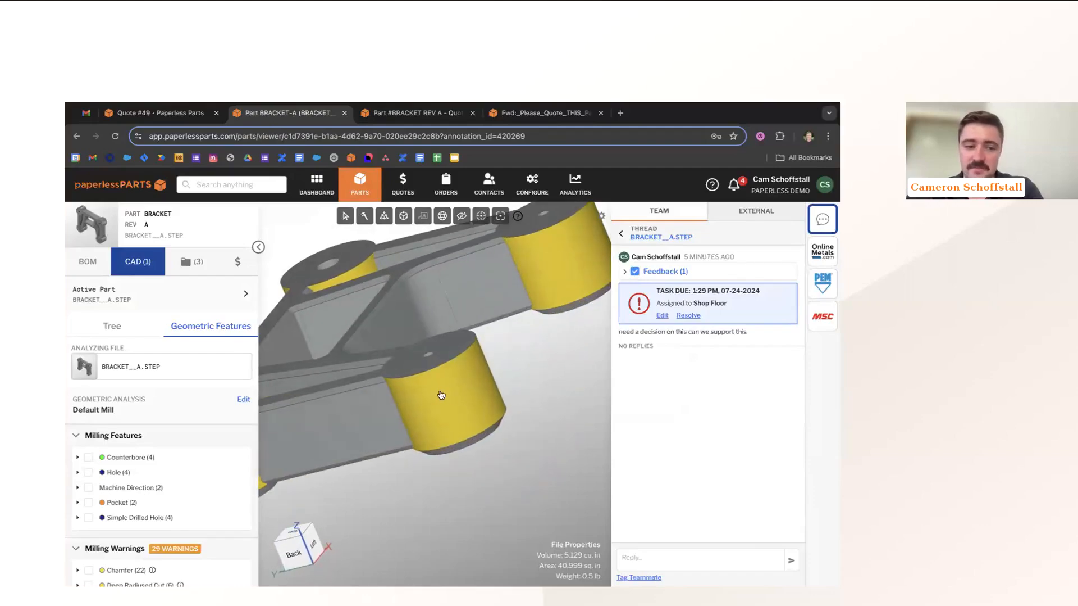
pyautogui.scroll(-1, 172, 504)
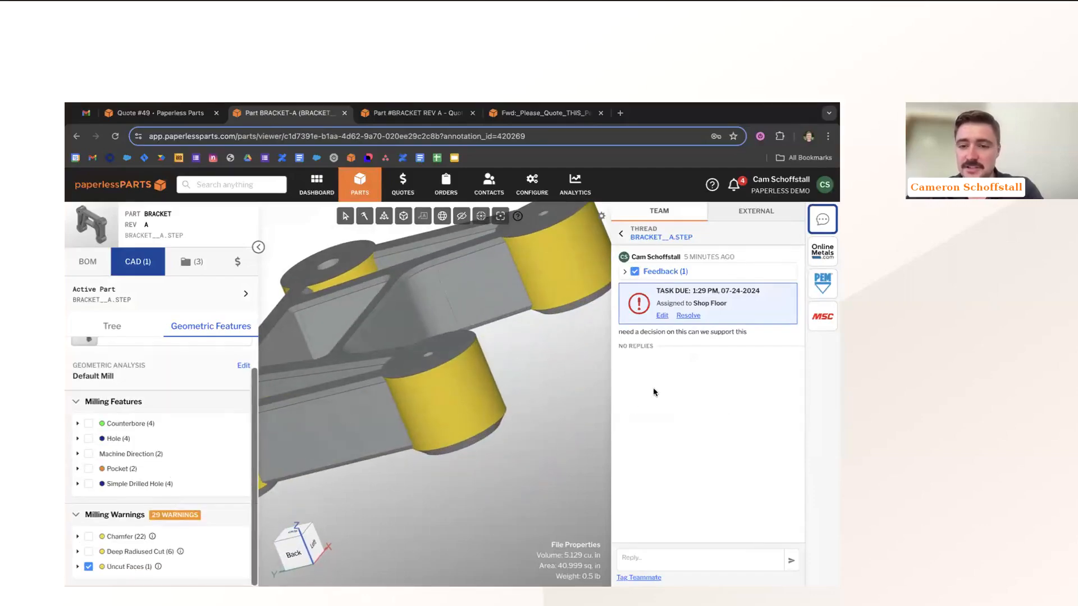
# Reply "not really but this is a demo" in the BRACKET feedback thread and resolve the Shop Floor task
pyautogui.click(652, 558)
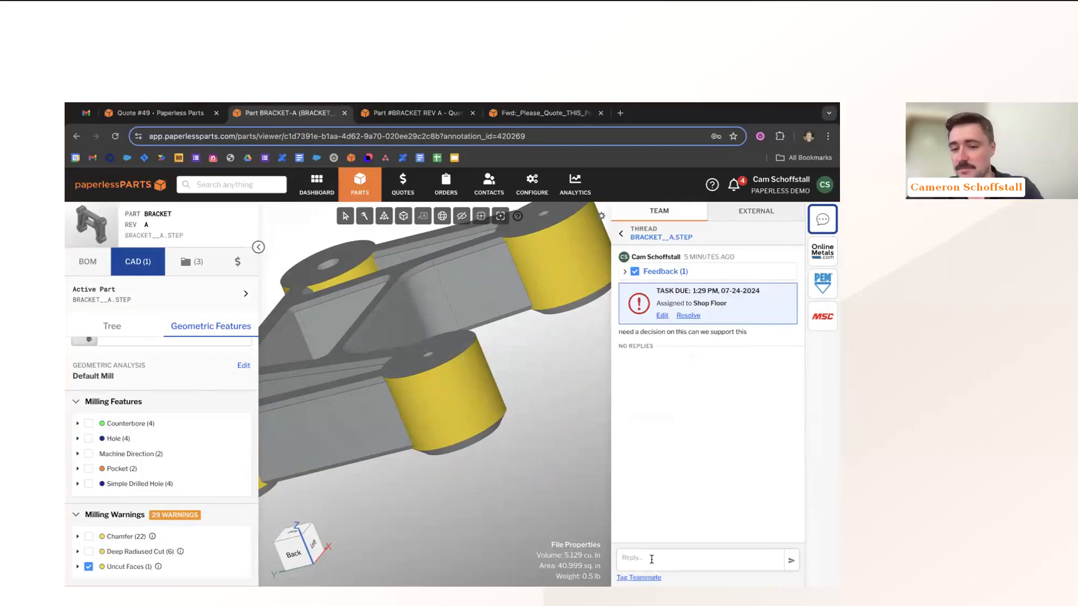
pyautogui.write('not really bu')
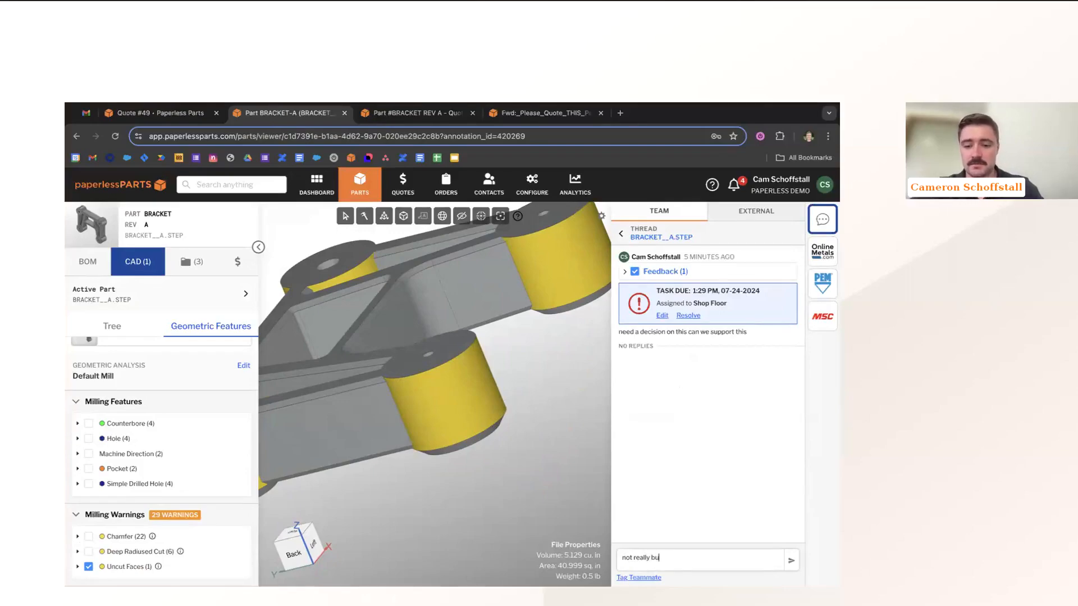
pyautogui.write('t this is a de')
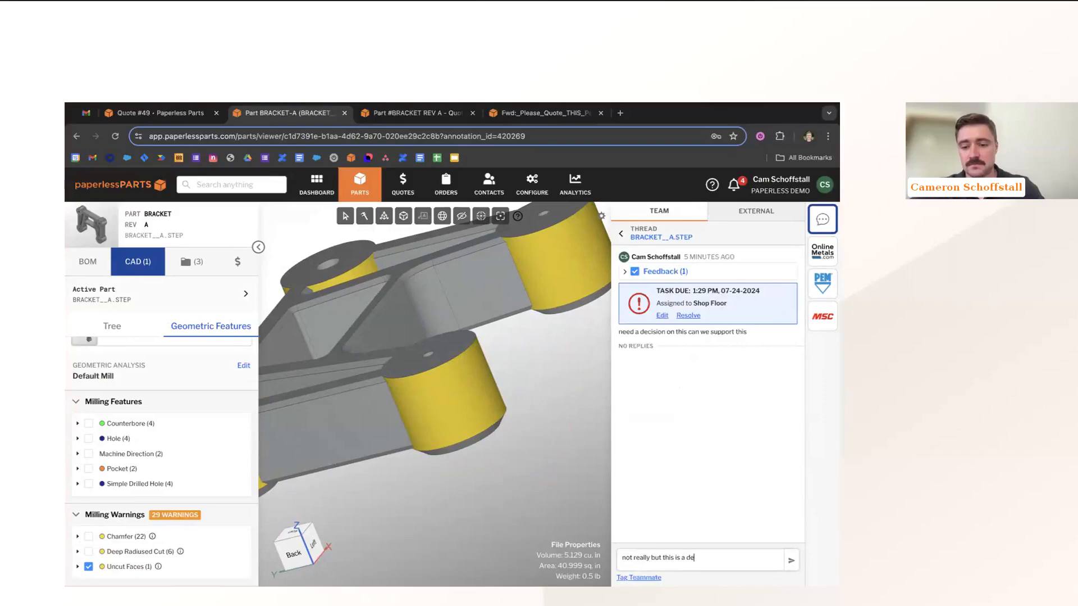
pyautogui.write('mo')
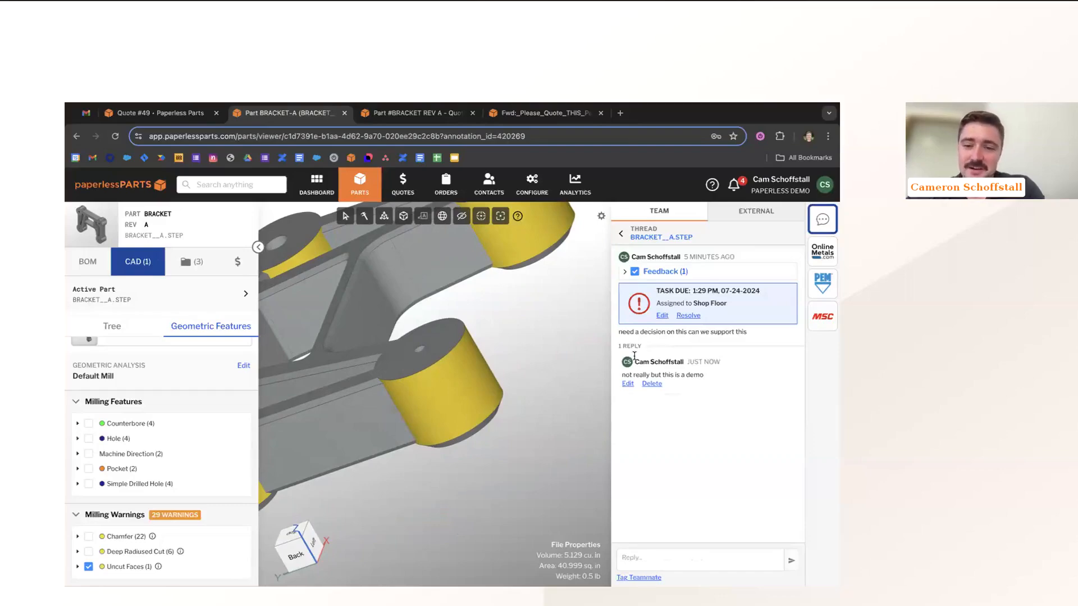
pyautogui.tripleClick(697, 375)
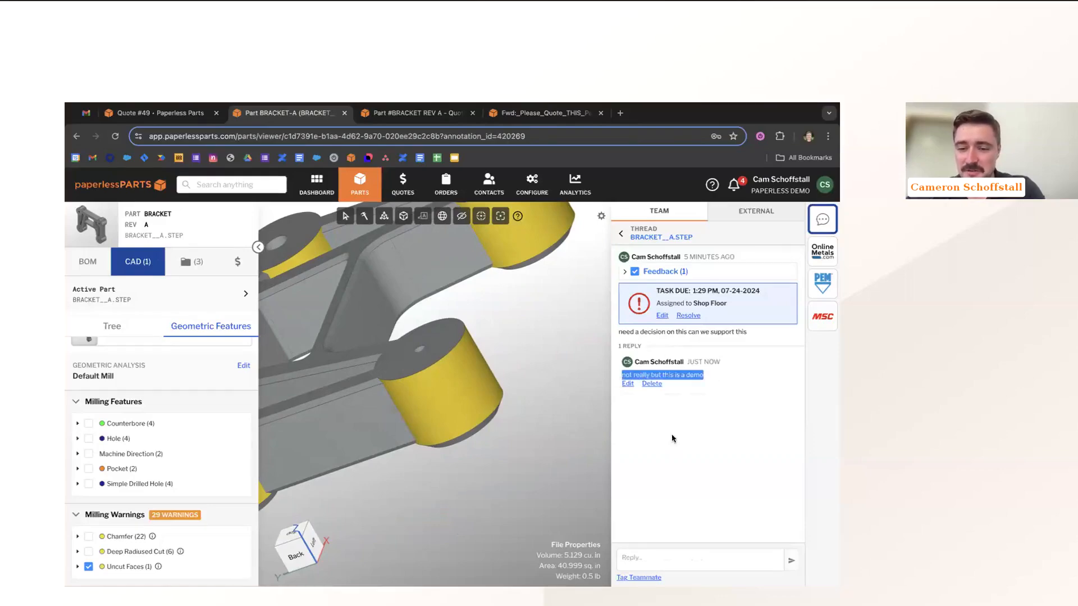
pyautogui.click(677, 449)
pyautogui.click(693, 317)
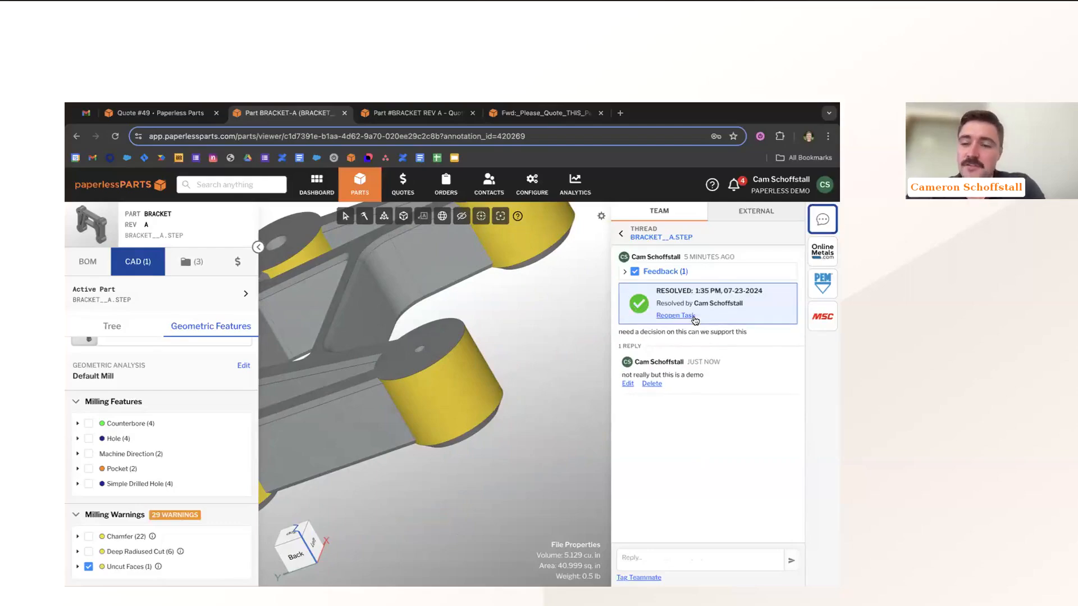
# Return to the BRACKET line item in quote 49 and read the reply in the resolved Feedback task's team thread
pyautogui.click(237, 261)
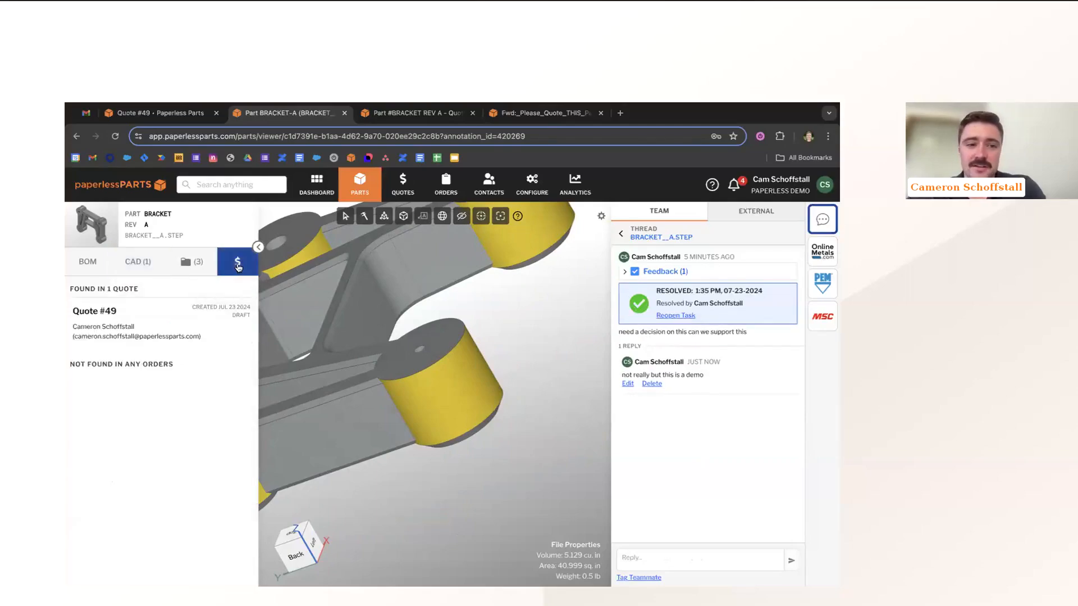
pyautogui.click(173, 324)
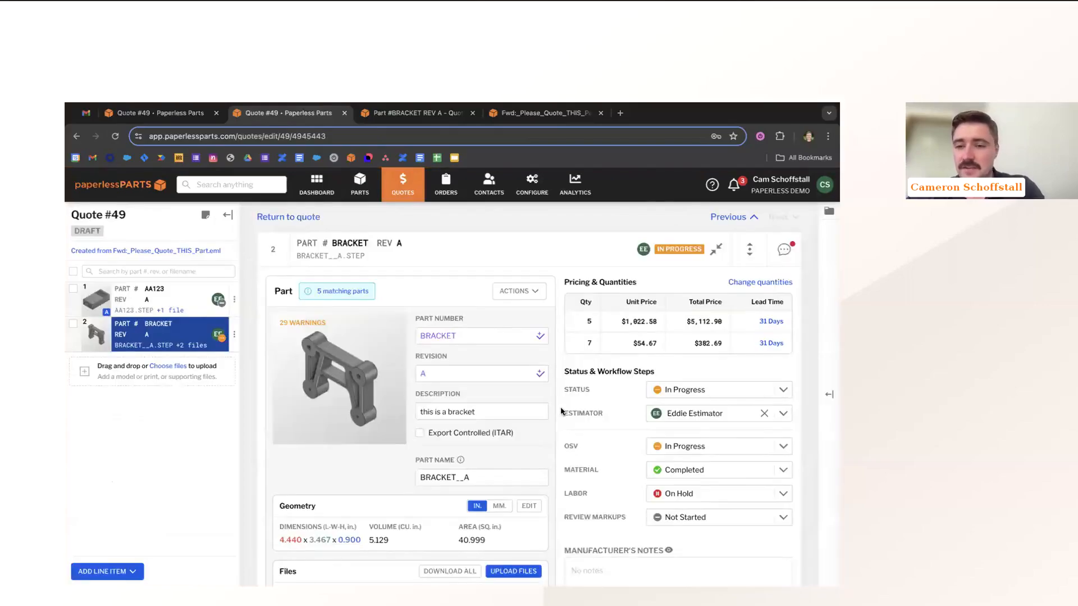
pyautogui.scroll(-1, 561, 406)
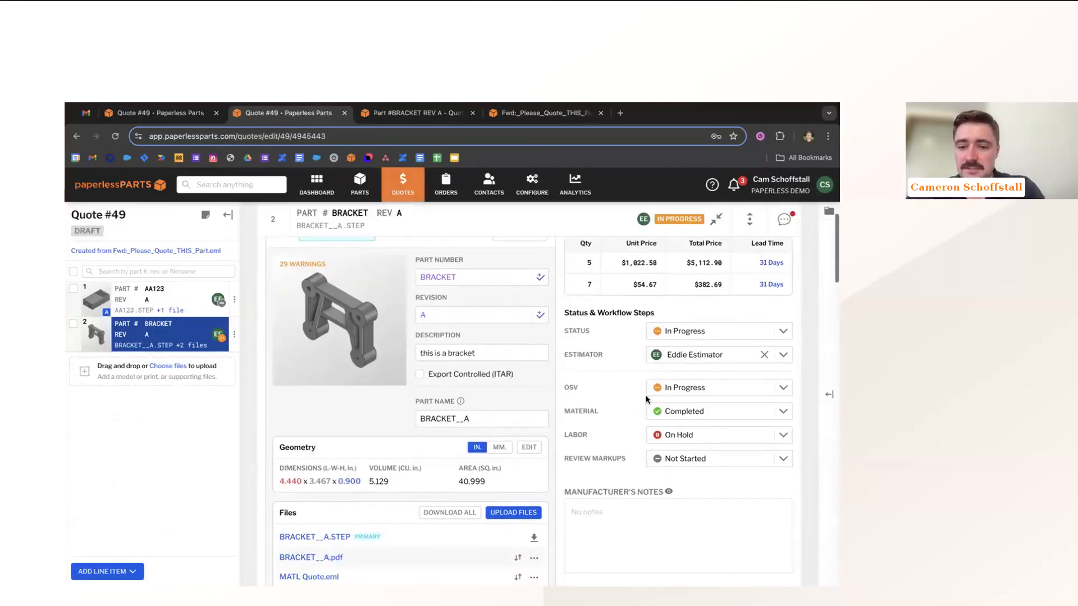
pyautogui.click(784, 218)
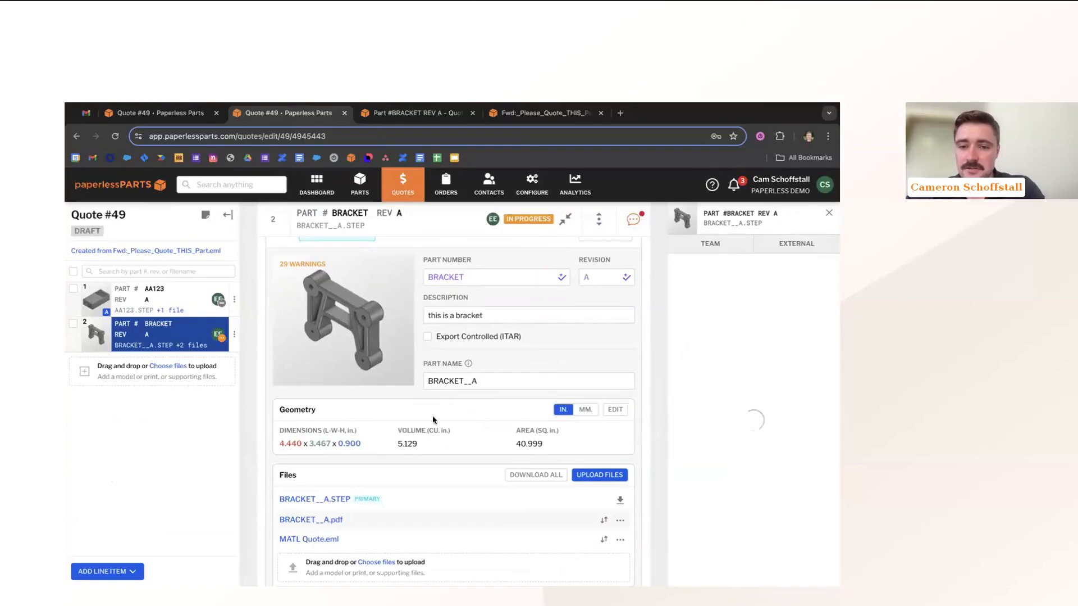
pyautogui.scroll(-2, 427, 421)
pyautogui.scroll(-7, 419, 429)
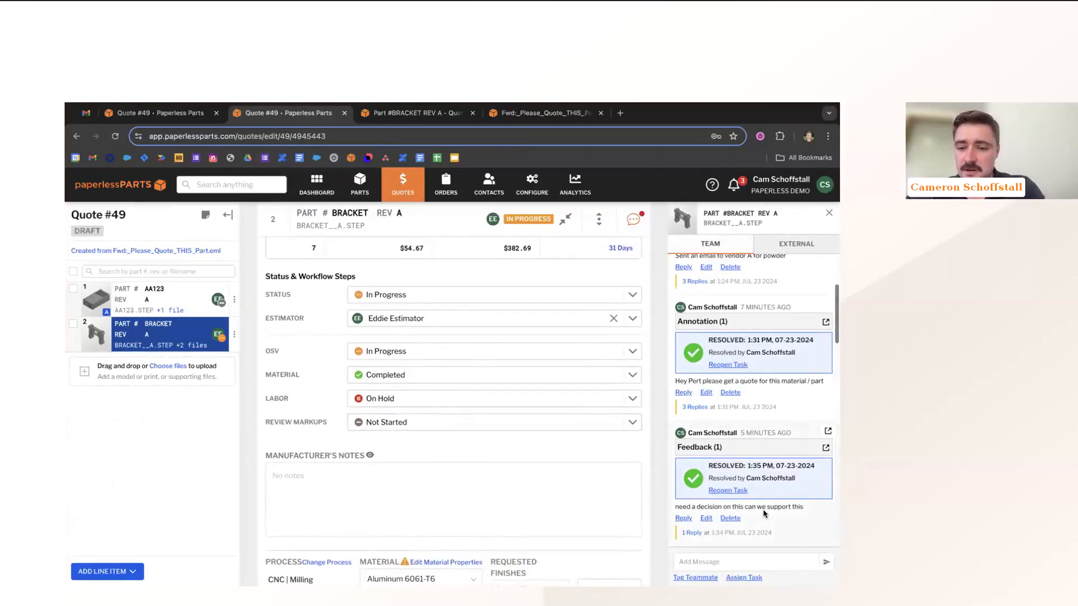
pyautogui.click(690, 533)
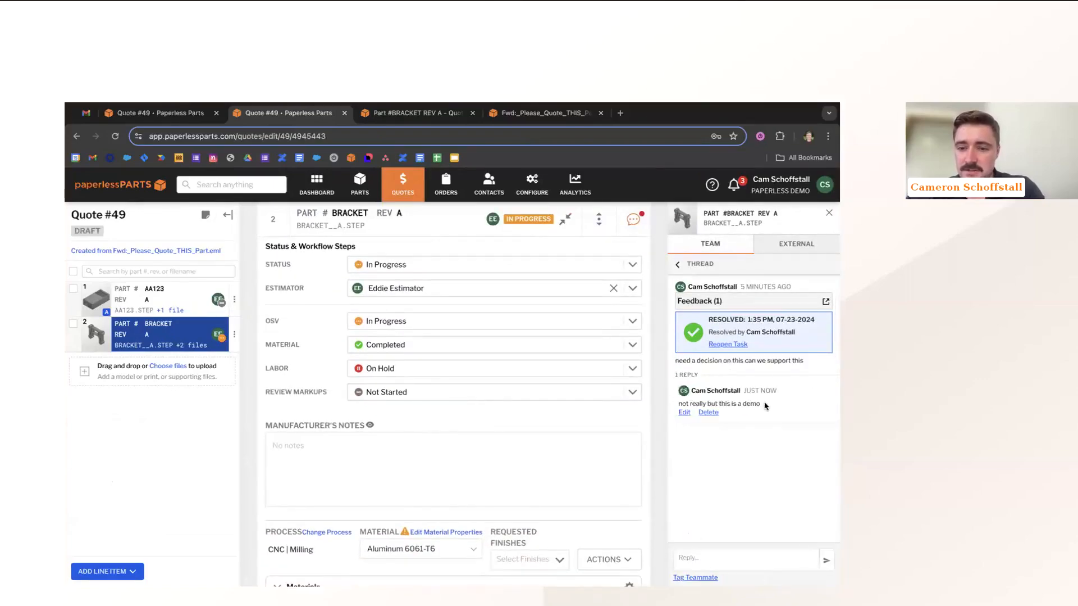
pyautogui.moveTo(765, 405); pyautogui.dragTo(684, 402)
pyautogui.click(722, 466)
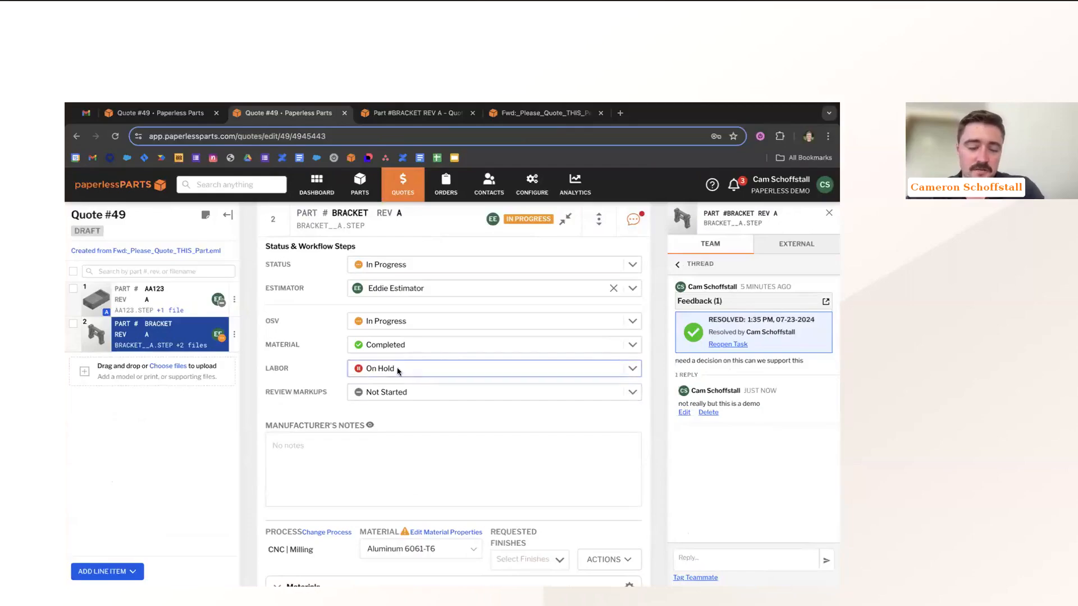
# Set the BRACKET line item's Labor workflow step to Completed and bring its Operations table into view
pyautogui.click(427, 368)
pyautogui.click(383, 439)
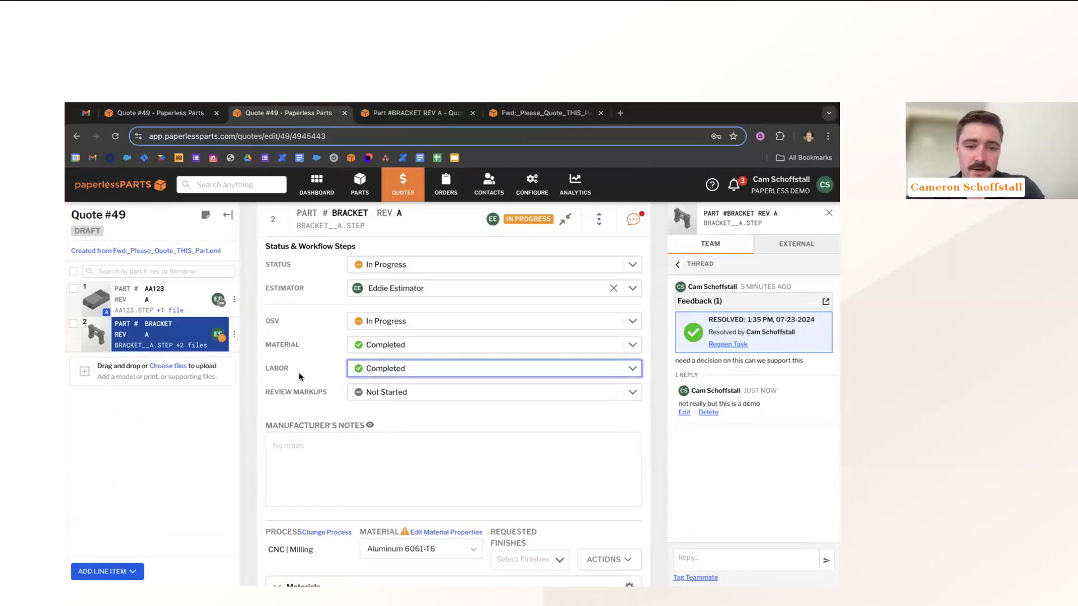
pyautogui.scroll(-6, 465, 517)
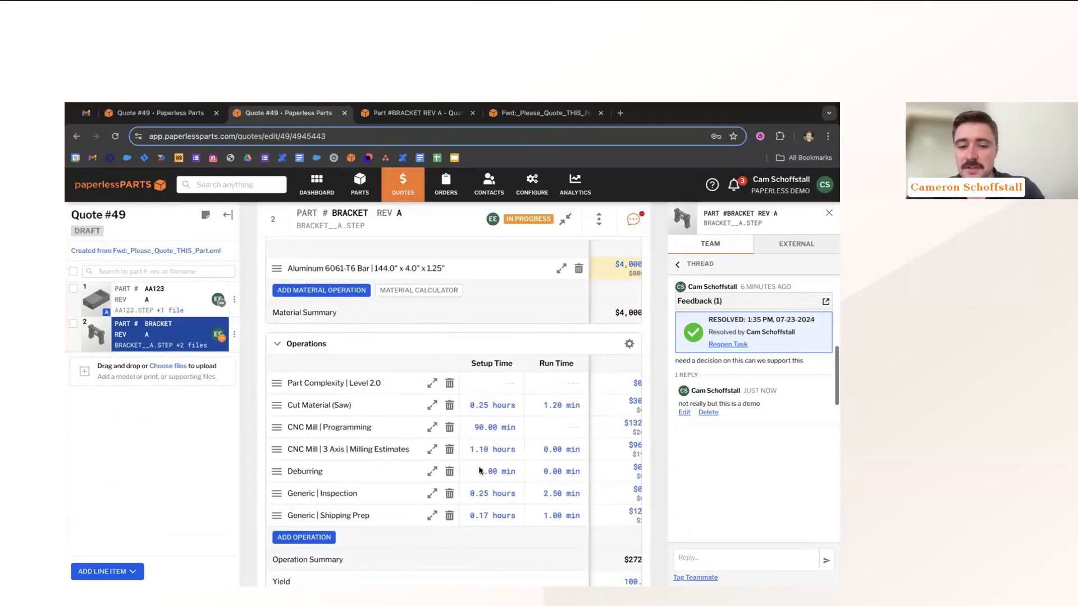
# Set the Deburring operation's setup time to 45 min and its run time to 554 min
pyautogui.click(482, 470)
pyautogui.write('45')
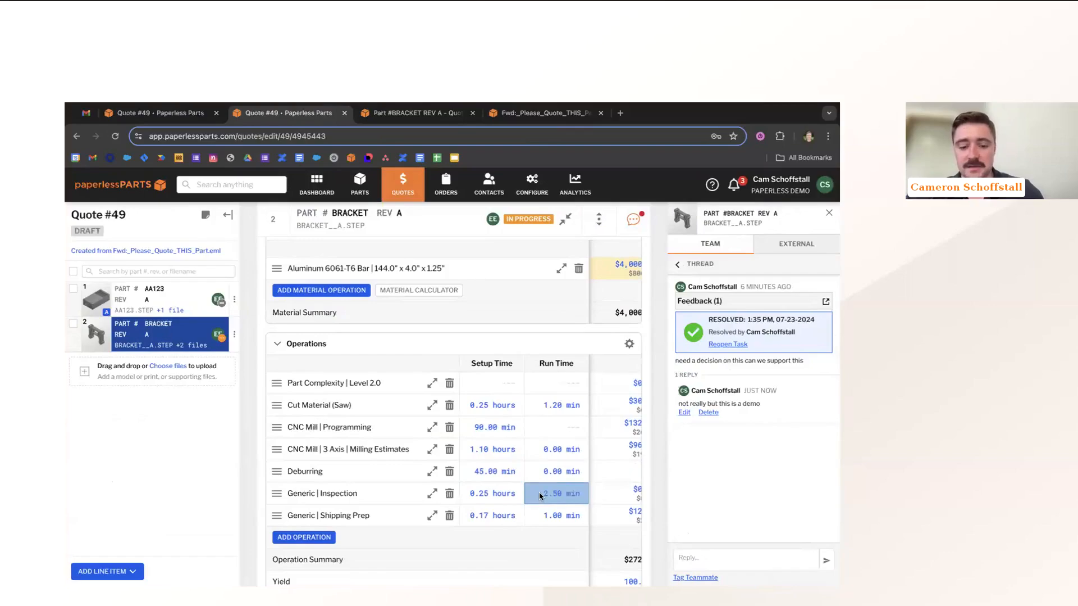
pyautogui.click(548, 469)
pyautogui.write('554')
pyautogui.click(505, 424)
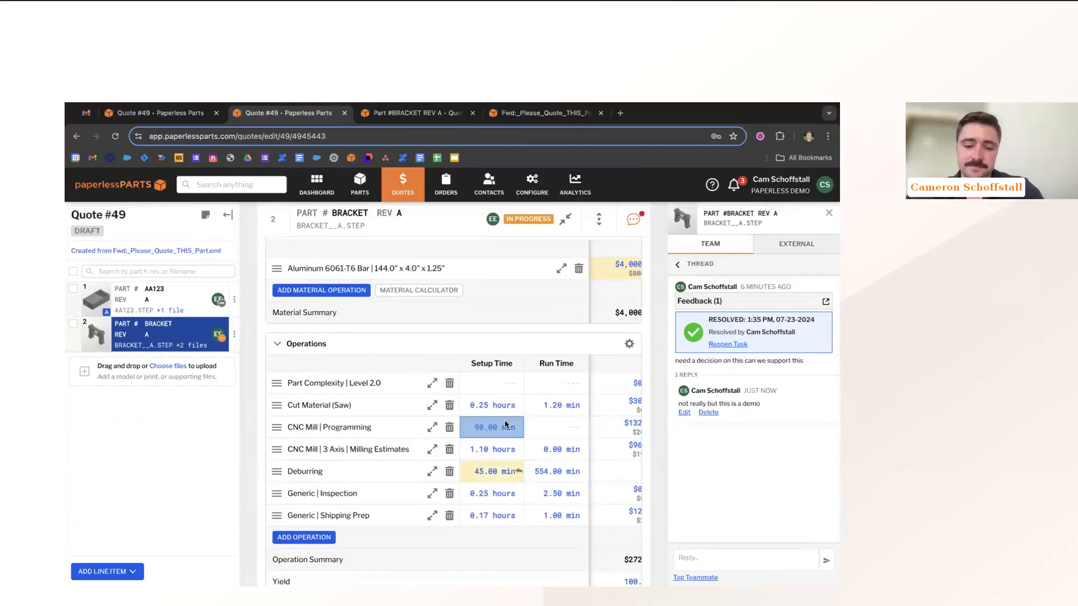
# Open the team thread about the powder email to vendor A and reply "got the email!"
pyautogui.scroll(8, 505, 422)
pyautogui.scroll(1, 505, 420)
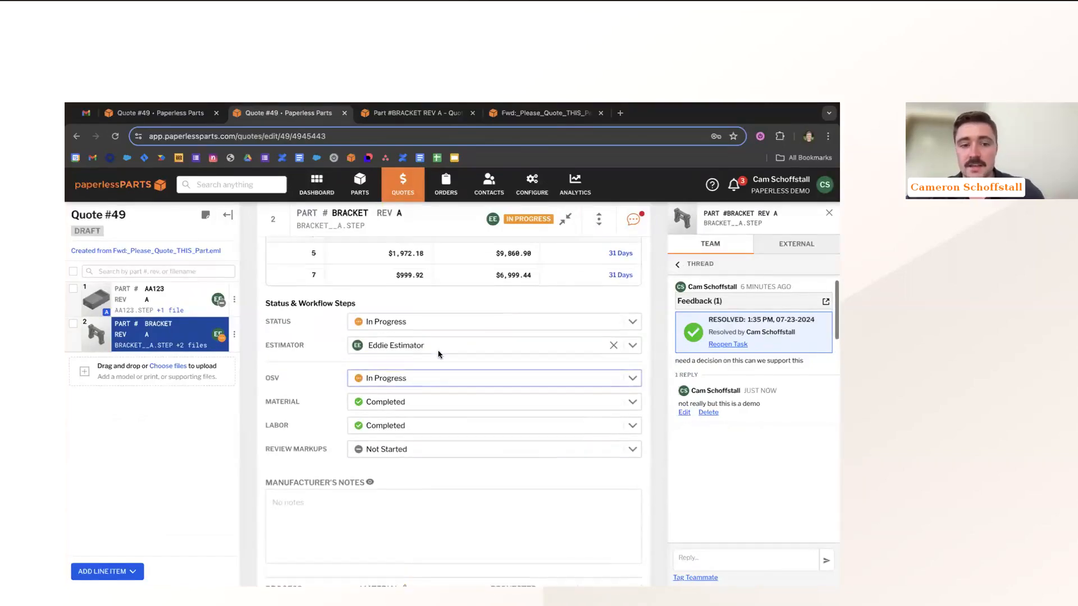
pyautogui.click(677, 264)
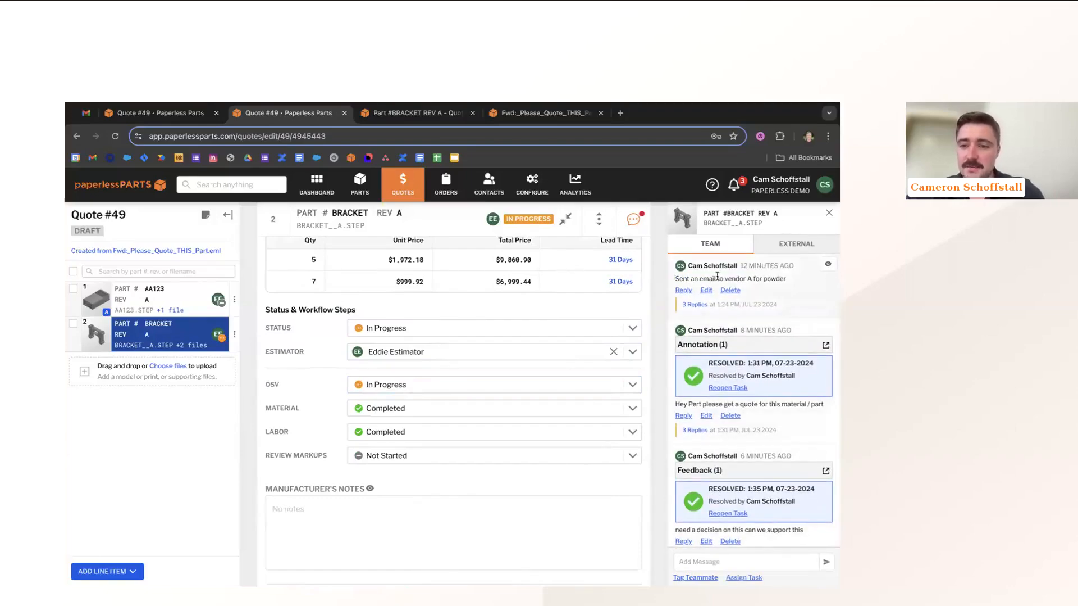
pyautogui.moveTo(674, 278); pyautogui.dragTo(786, 279)
pyautogui.click(689, 305)
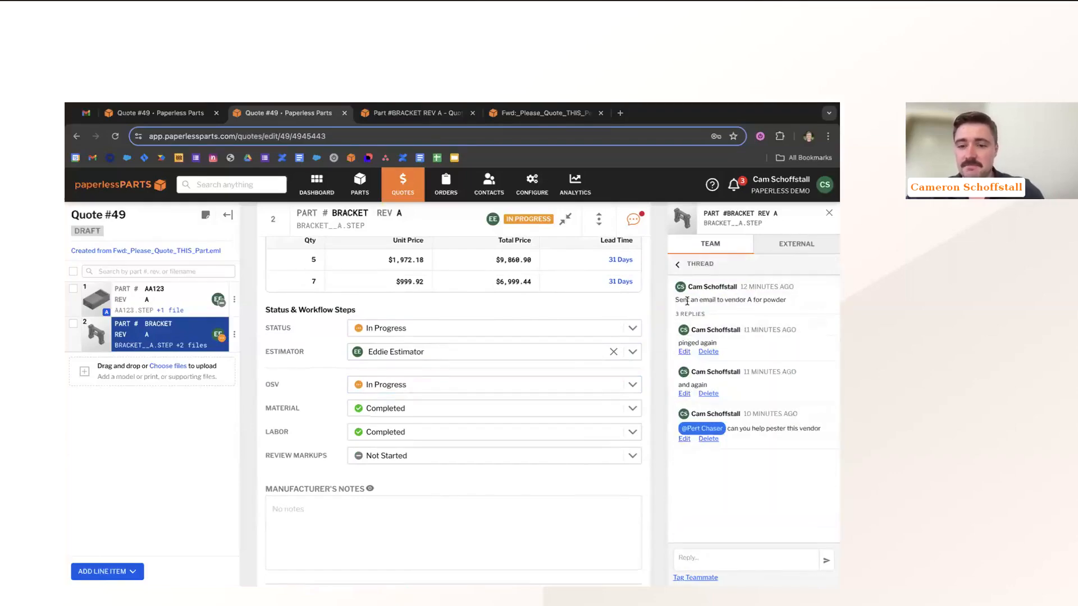
pyautogui.click(700, 561)
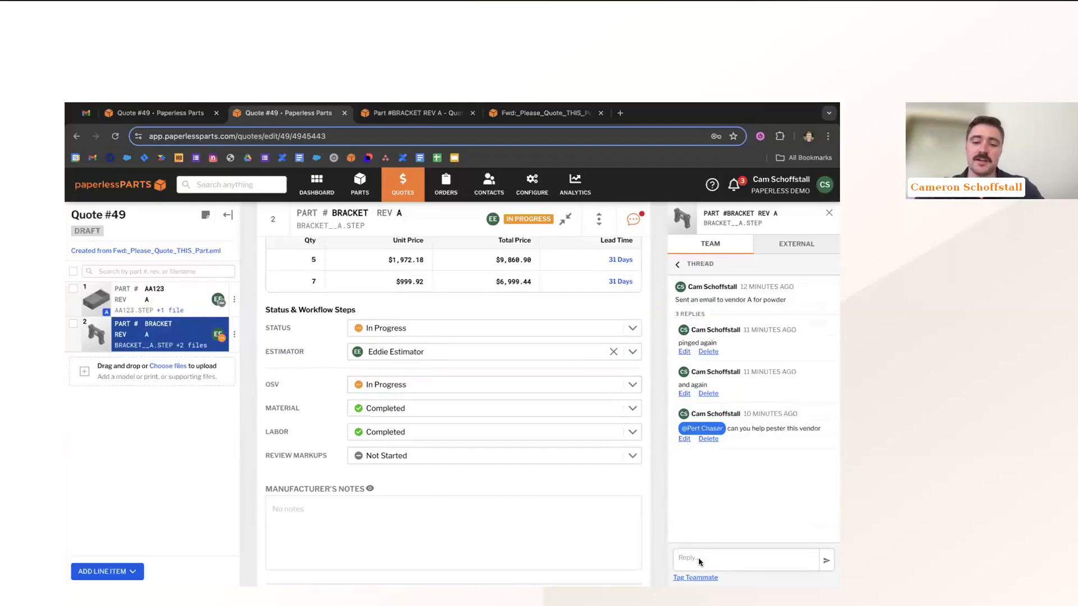
pyautogui.write('got the email')
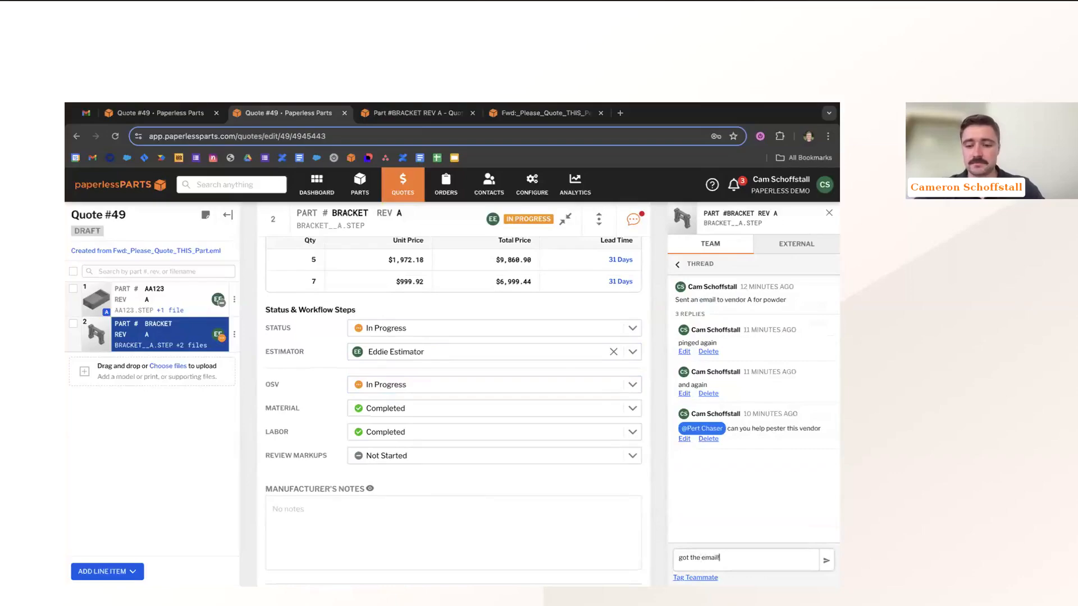
pyautogui.press('Return')
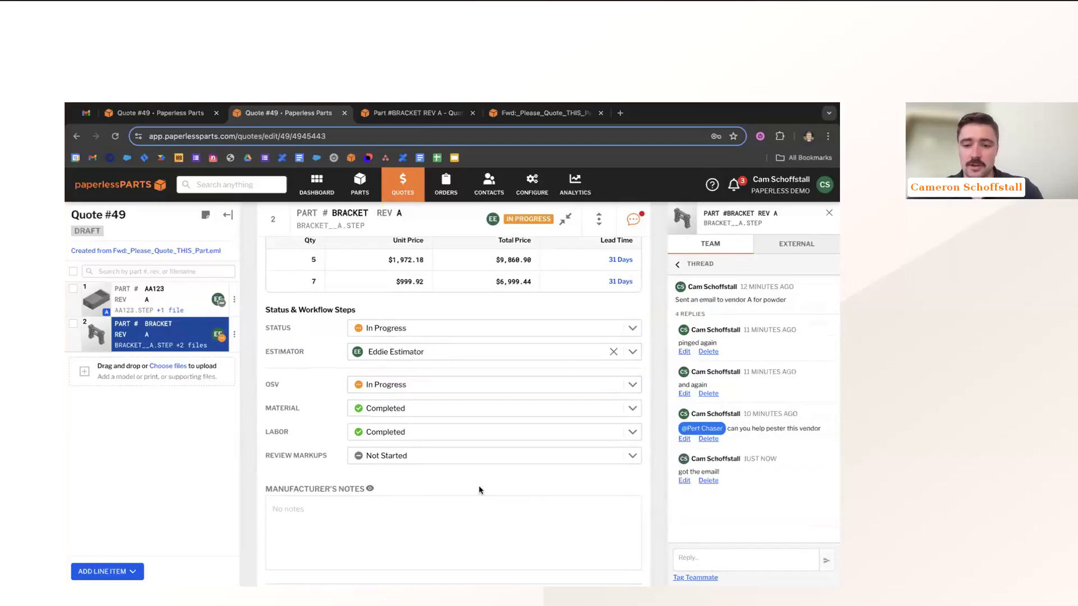
# Upload OSV Quote.eml to the BRACKET line item's files
pyautogui.scroll(-2, 477, 466)
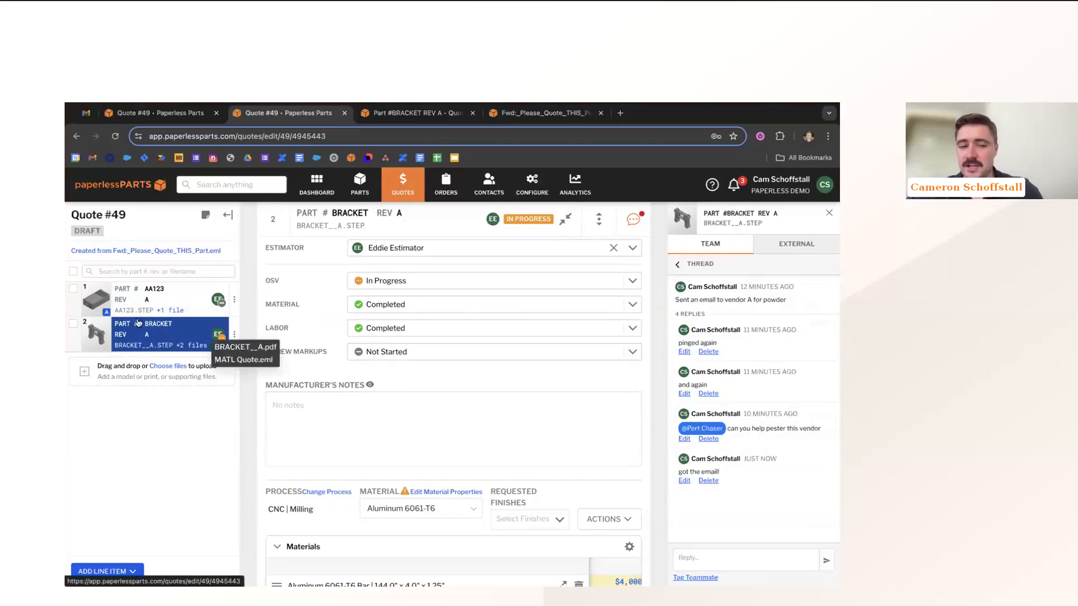
pyautogui.scroll(-10, 477, 397)
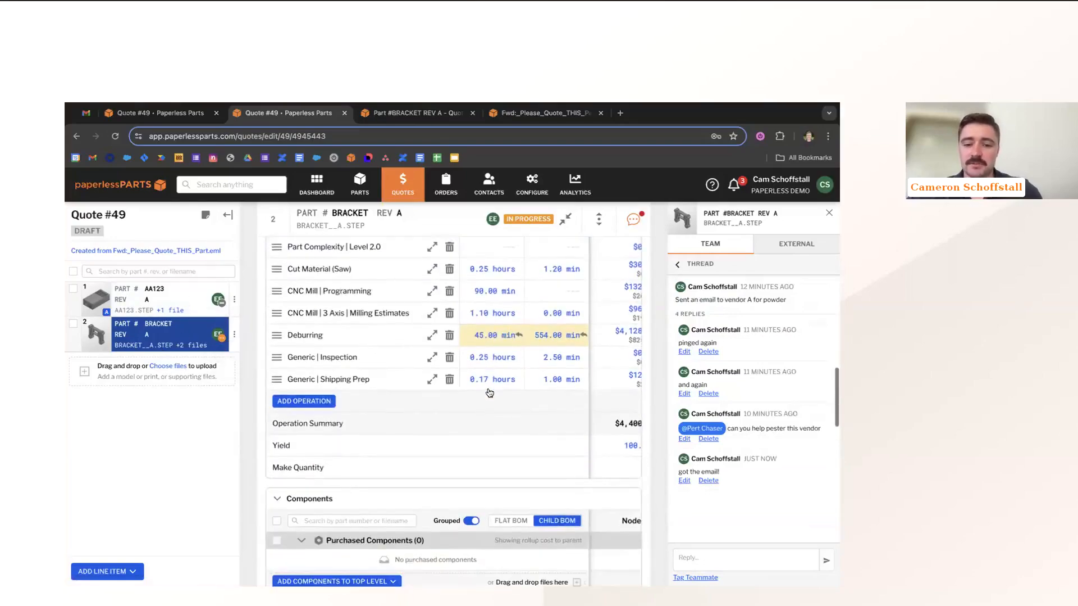
pyautogui.scroll(-5, 488, 392)
pyautogui.scroll(10, 488, 391)
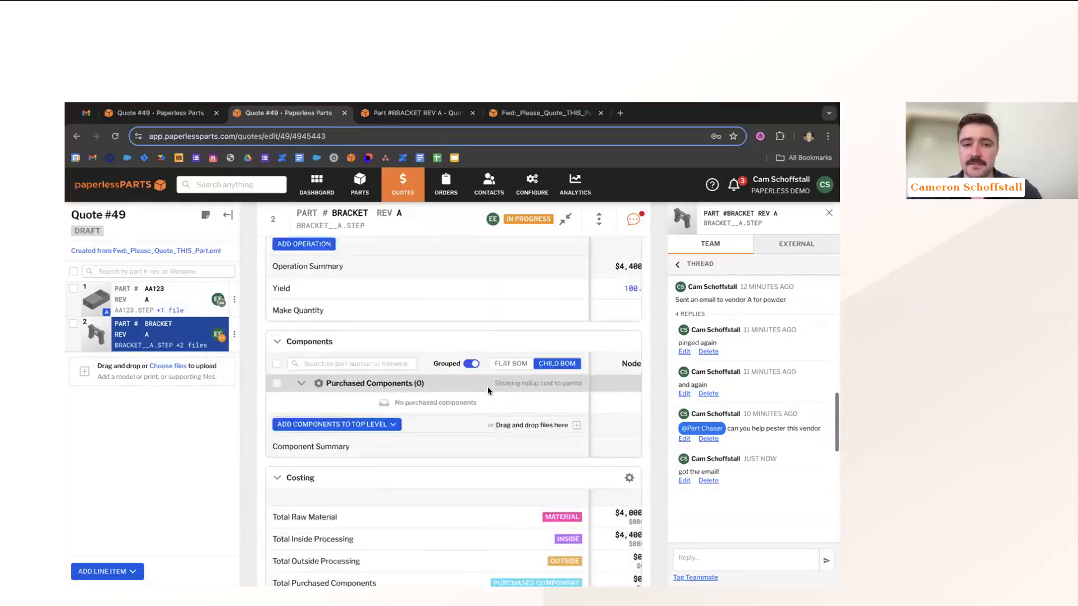
pyautogui.scroll(8, 488, 391)
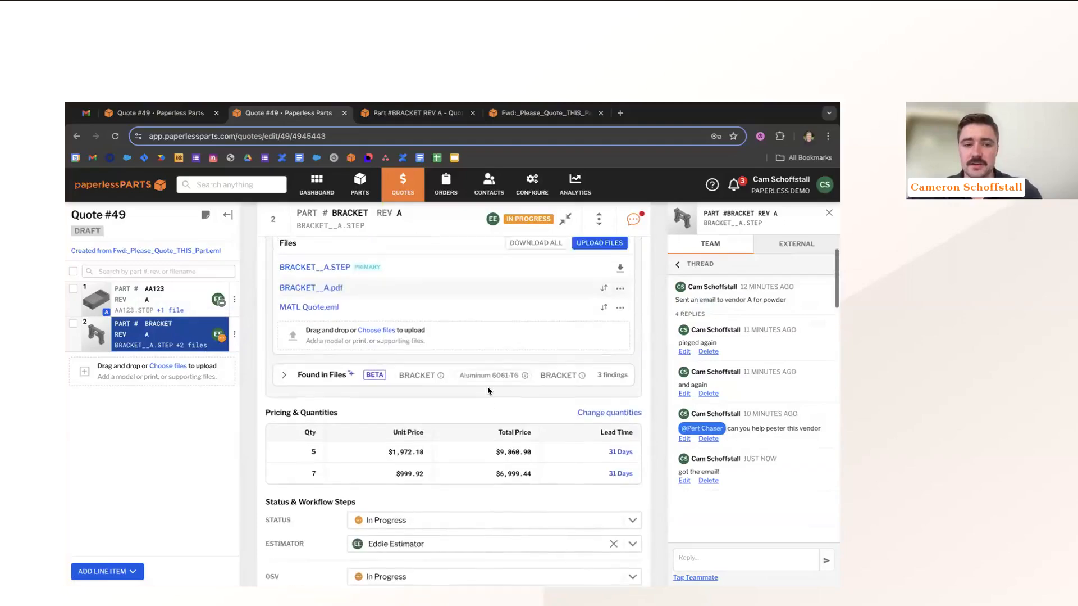
pyautogui.scroll(1, 487, 391)
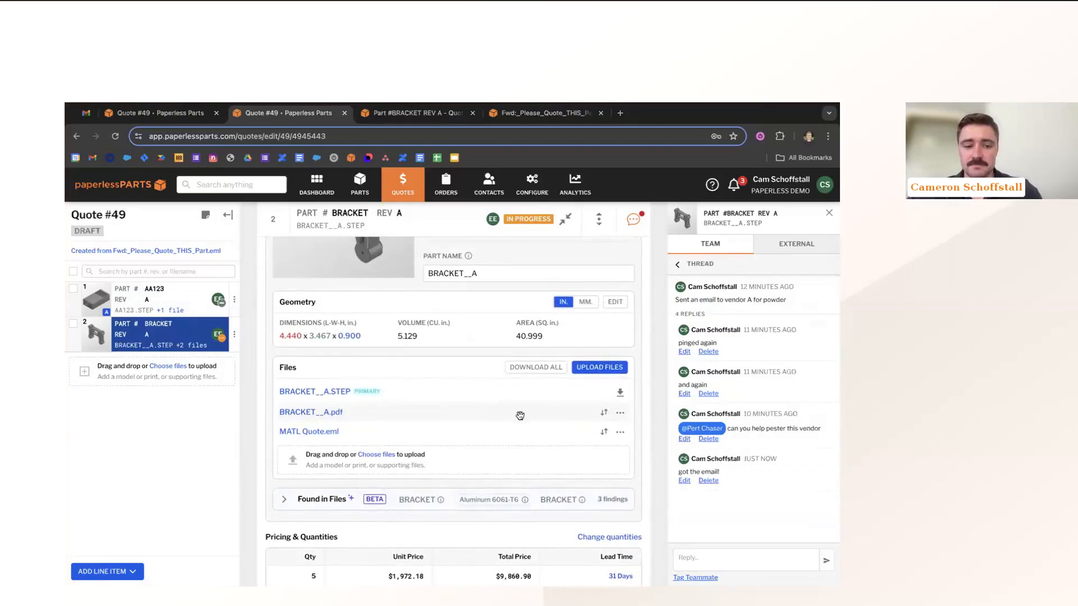
pyautogui.click(598, 372)
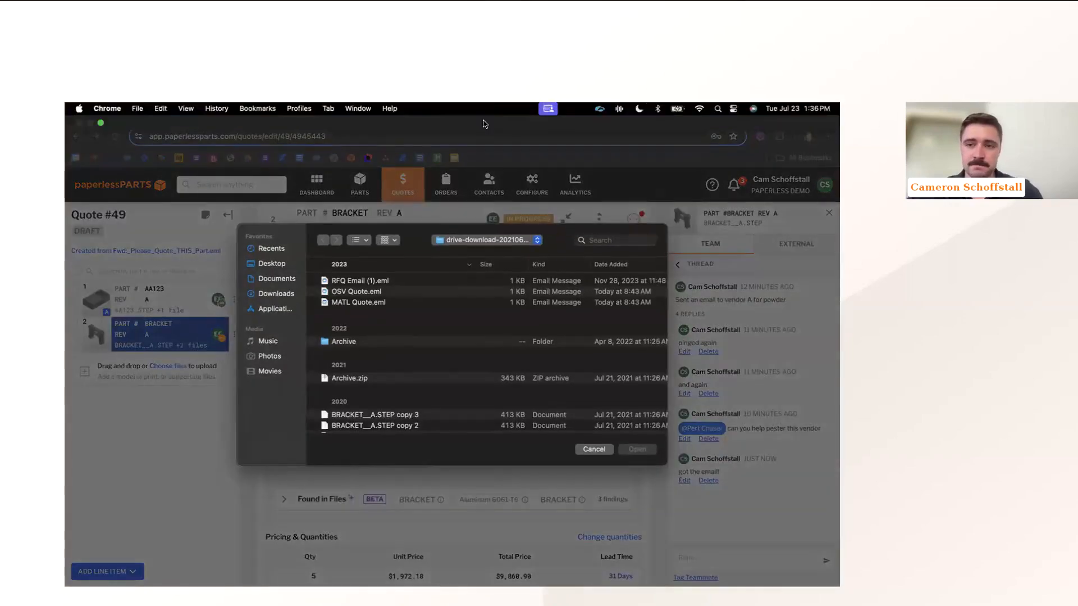
pyautogui.click(351, 291)
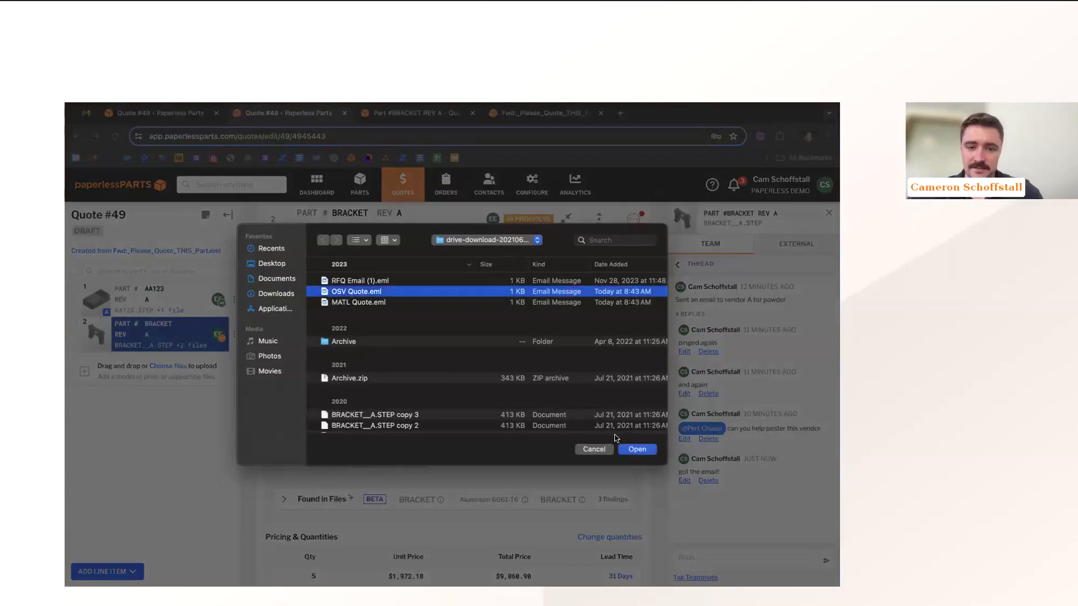
pyautogui.click(638, 449)
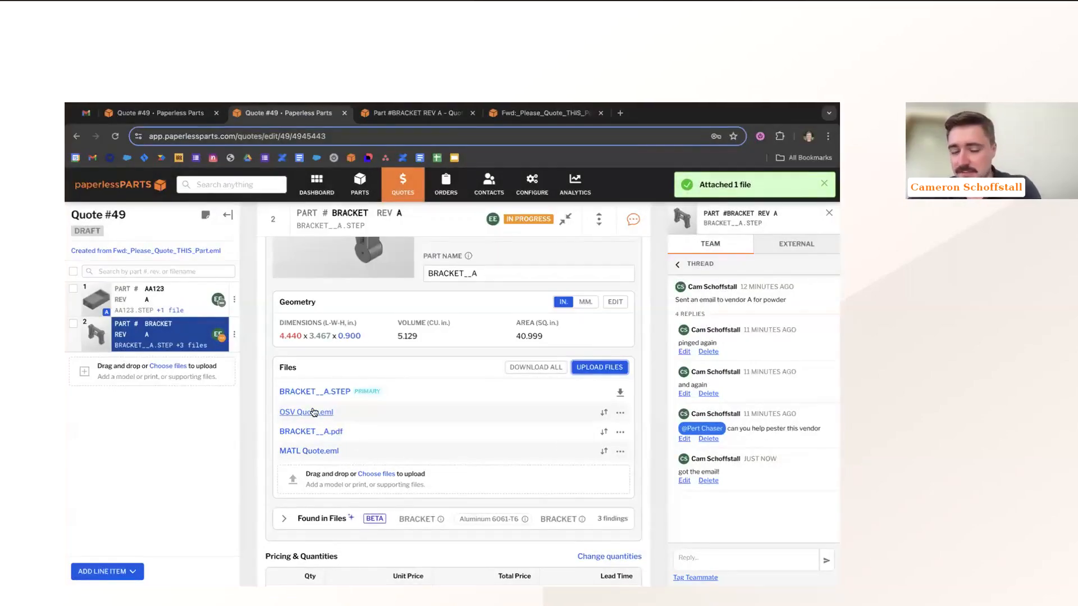
# Reply "$800" in the team thread about the powder vendor email
pyautogui.click(698, 557)
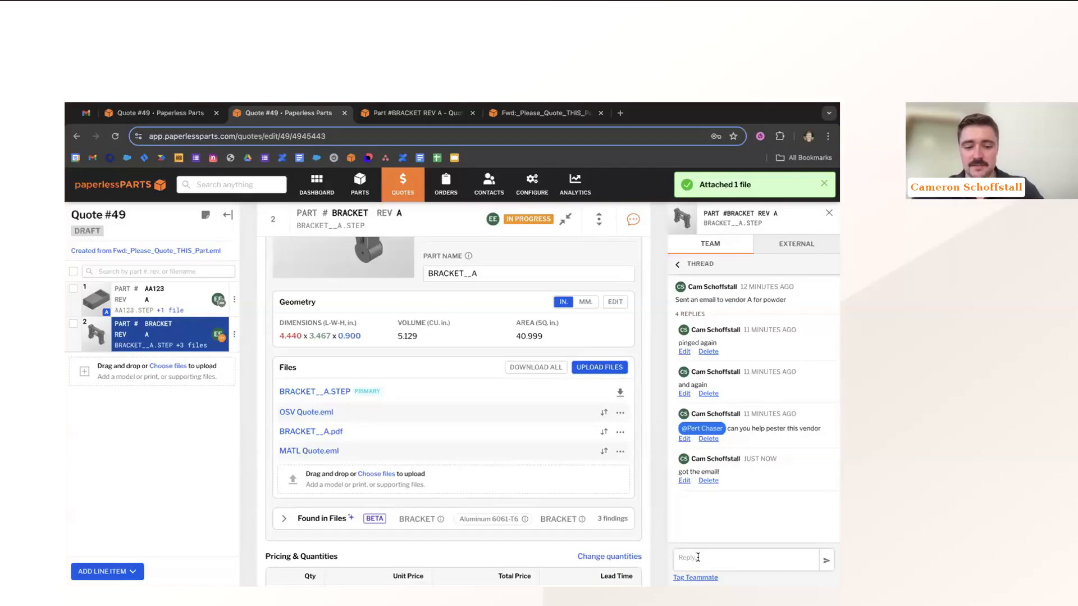
pyautogui.write('s')
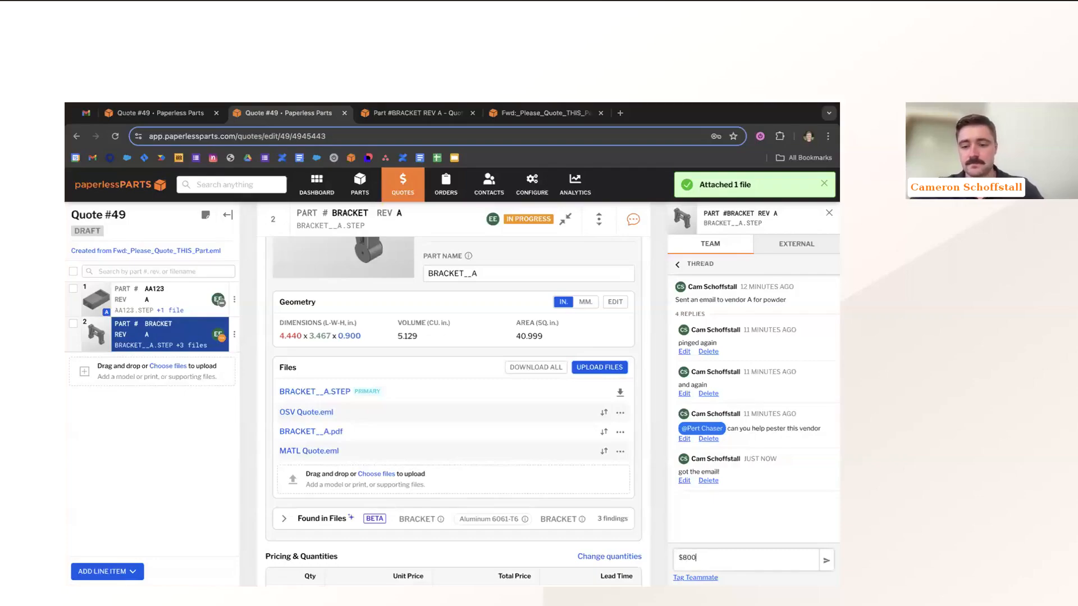
pyautogui.press('Return')
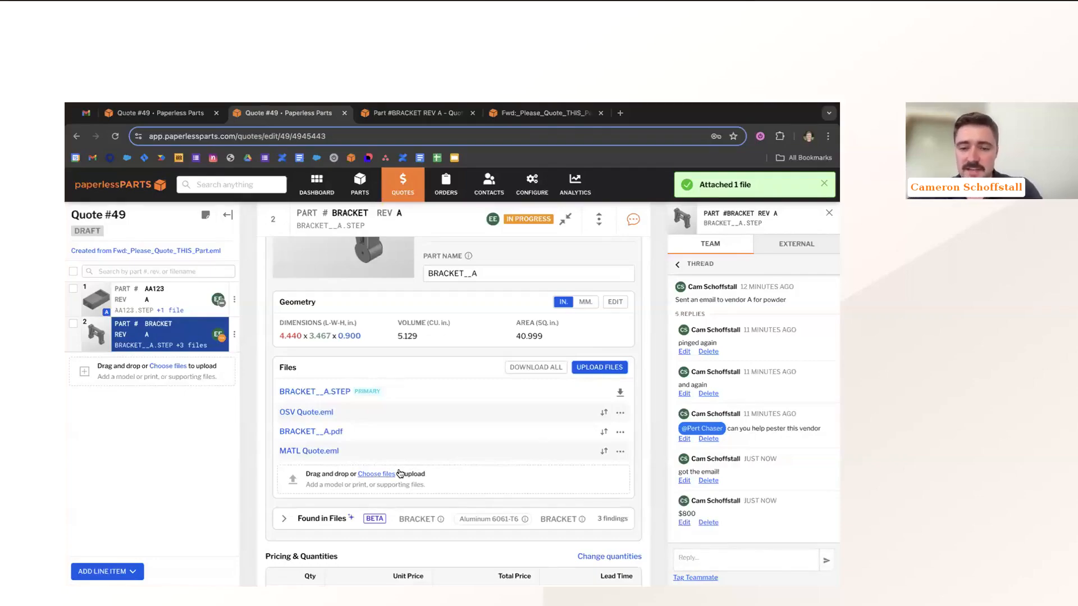
# Add a manual operation named OSV to the BRACKET's Operations with a price of 800 for quantity 5
pyautogui.scroll(-1, 400, 473)
pyautogui.scroll(5, 393, 471)
pyautogui.scroll(-9, 382, 468)
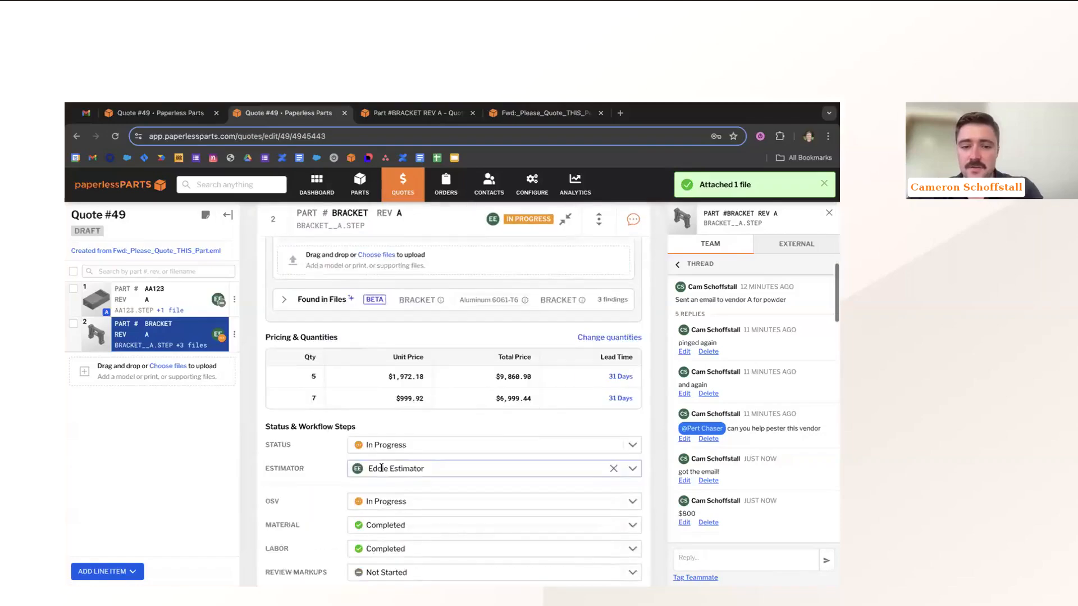
pyautogui.scroll(-10, 381, 468)
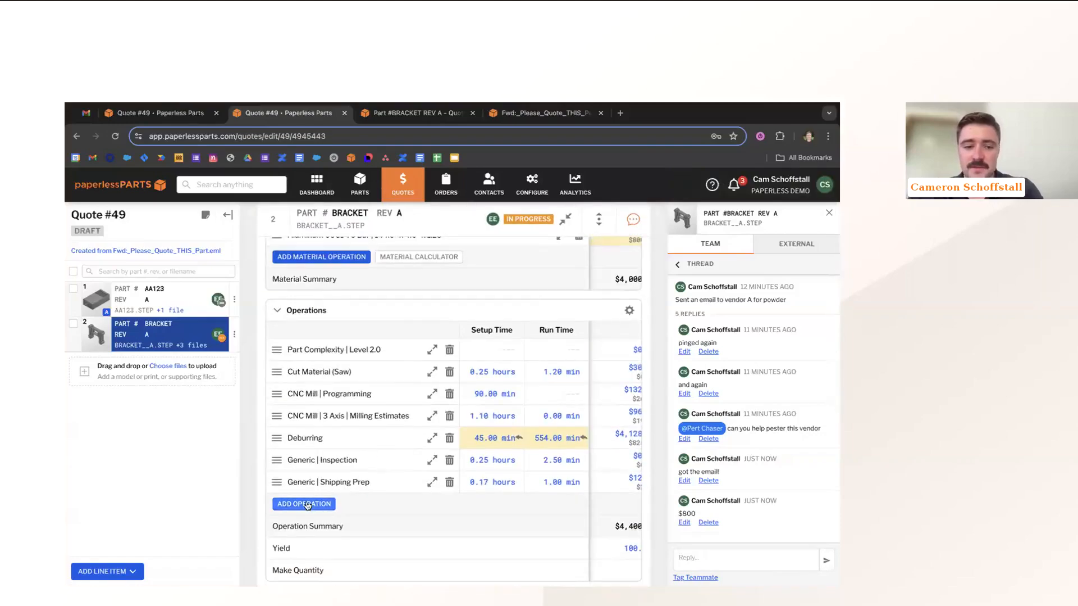
pyautogui.click(308, 504)
pyautogui.write('ou')
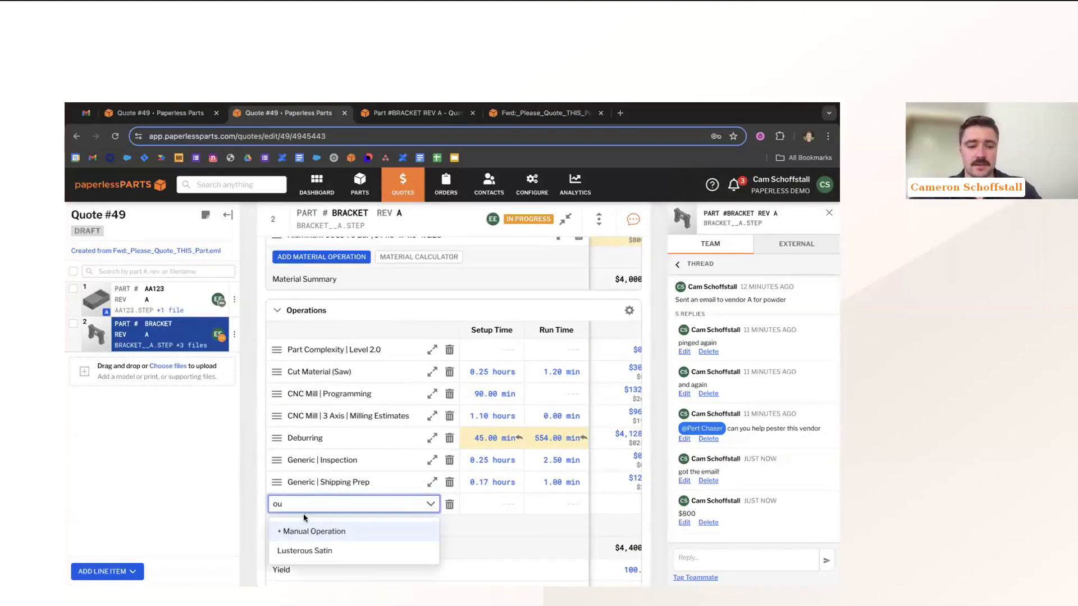
pyautogui.write('t')
pyautogui.press('BackSpace')
pyautogui.press('BackSpace')
pyautogui.write('s')
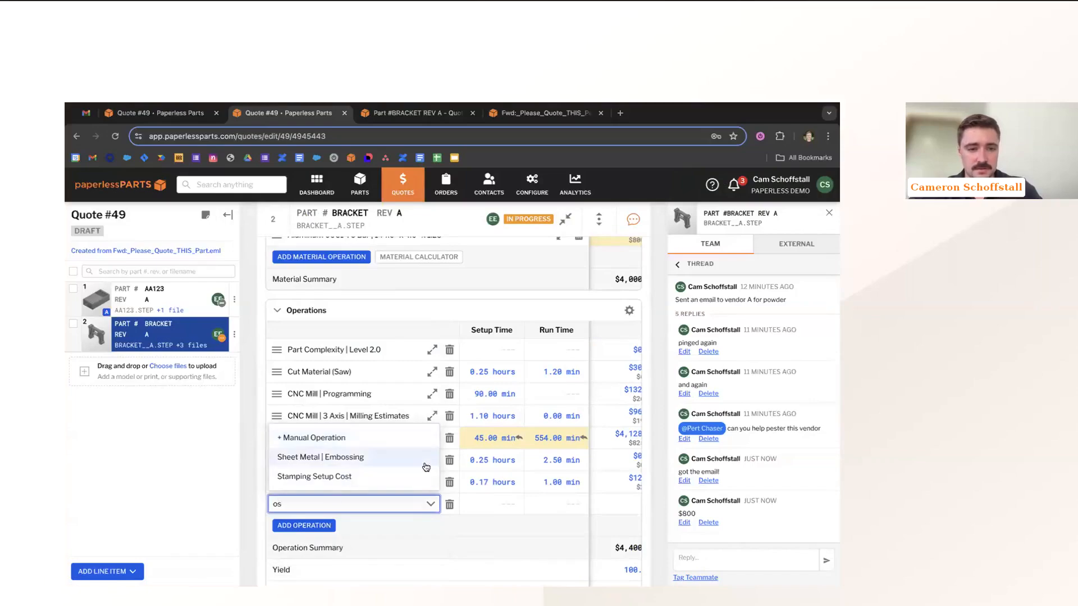
pyautogui.press('BackSpace')
pyautogui.press('BackSpace')
pyautogui.press('Escape')
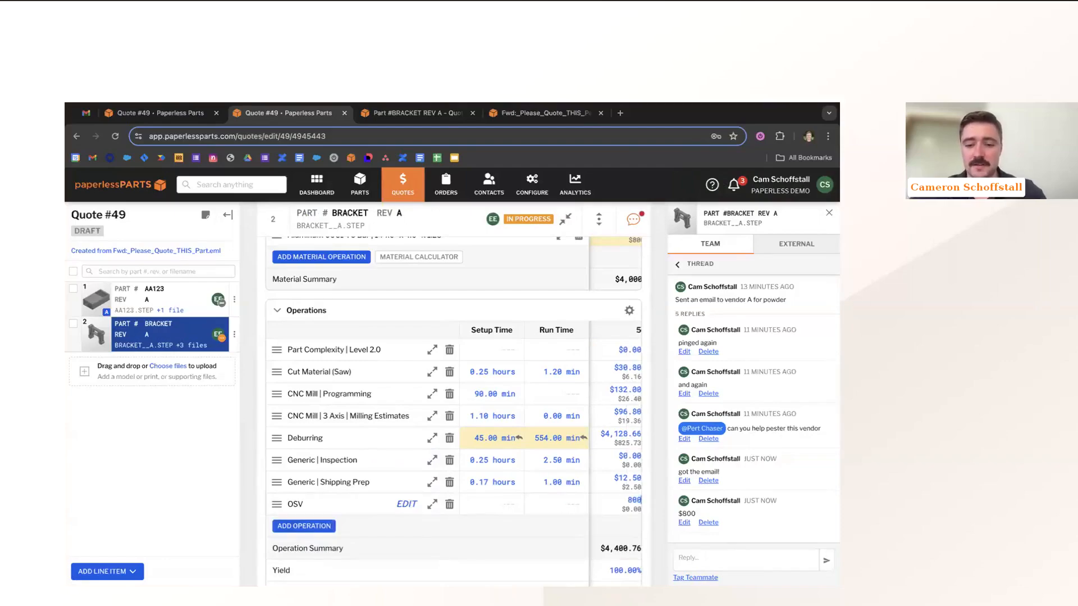
# Set the BRACKET line item's OSV workflow step to Completed
pyautogui.scroll(10, 522, 422)
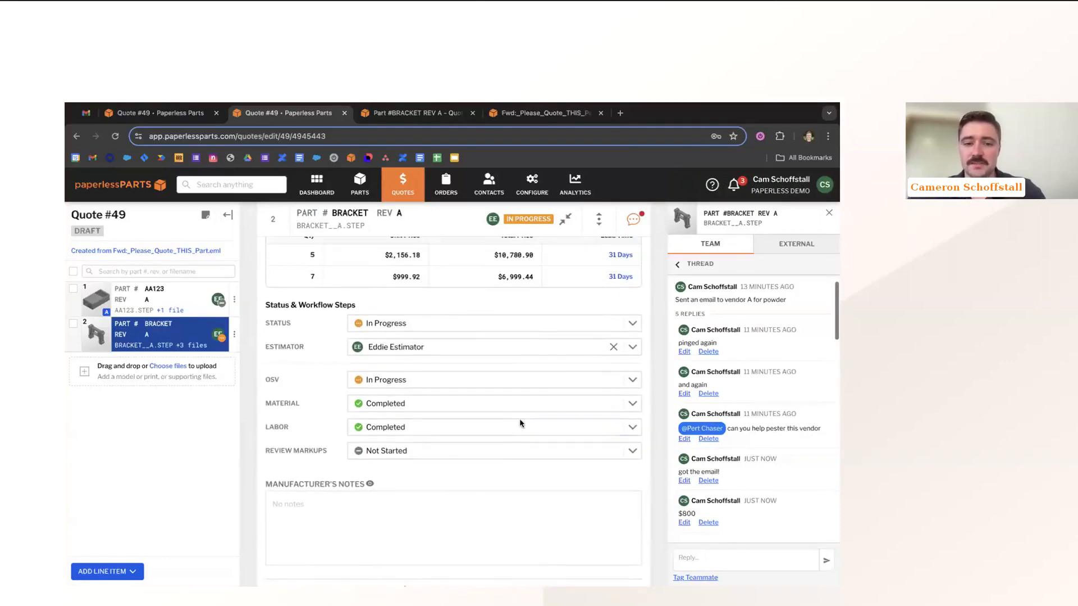
pyautogui.click(422, 379)
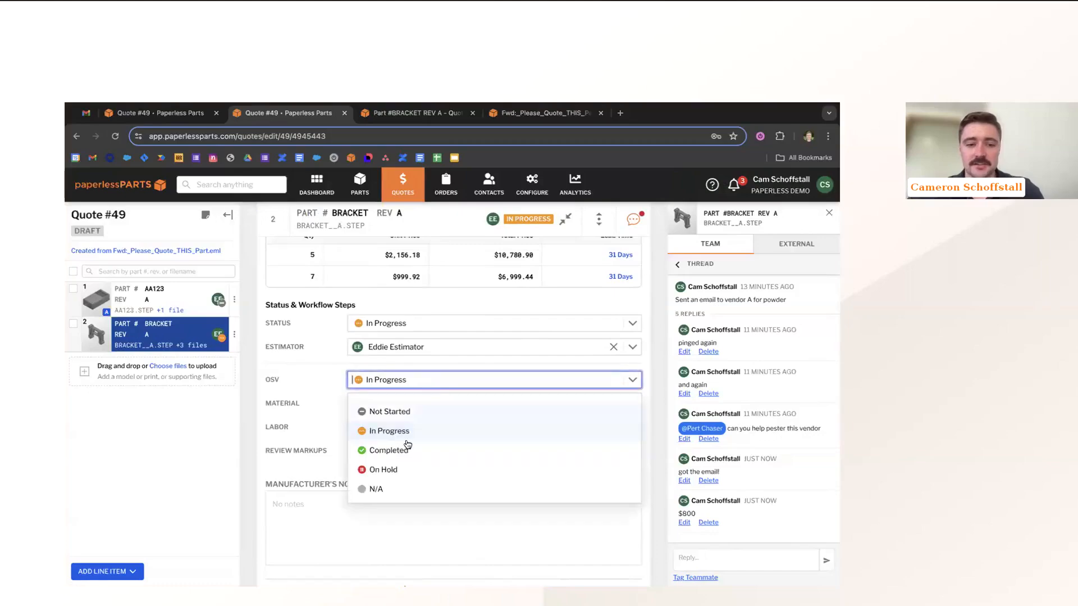
pyautogui.click(408, 450)
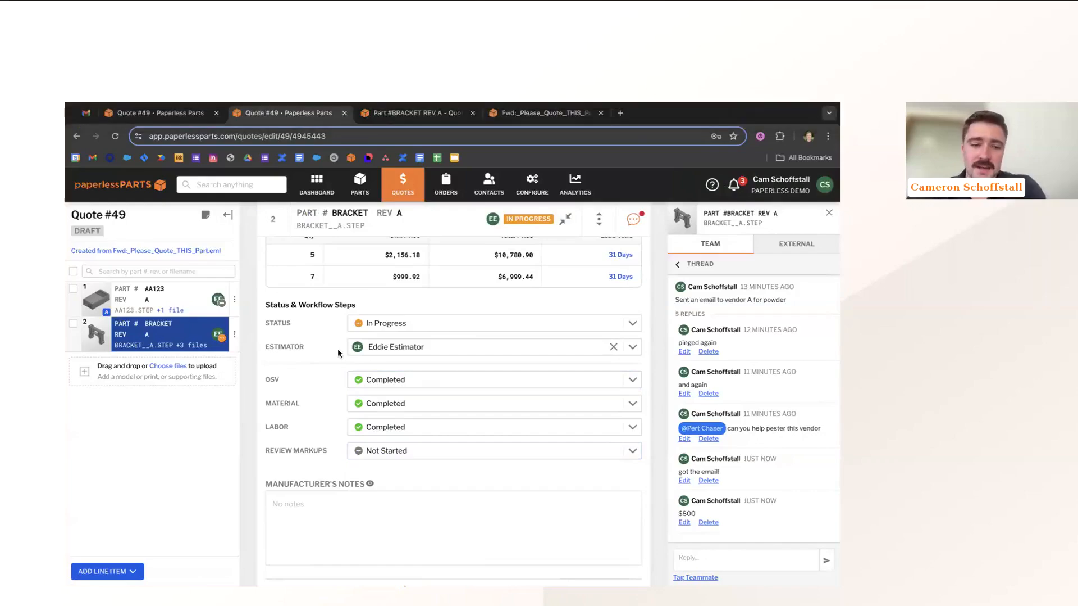
# Review the BRACKET's Status, OSV, Material and Labor workflow steps alongside the vendor, Annotation and Feedback messages in the team chat
pyautogui.moveTo(266, 379); pyautogui.dragTo(309, 382)
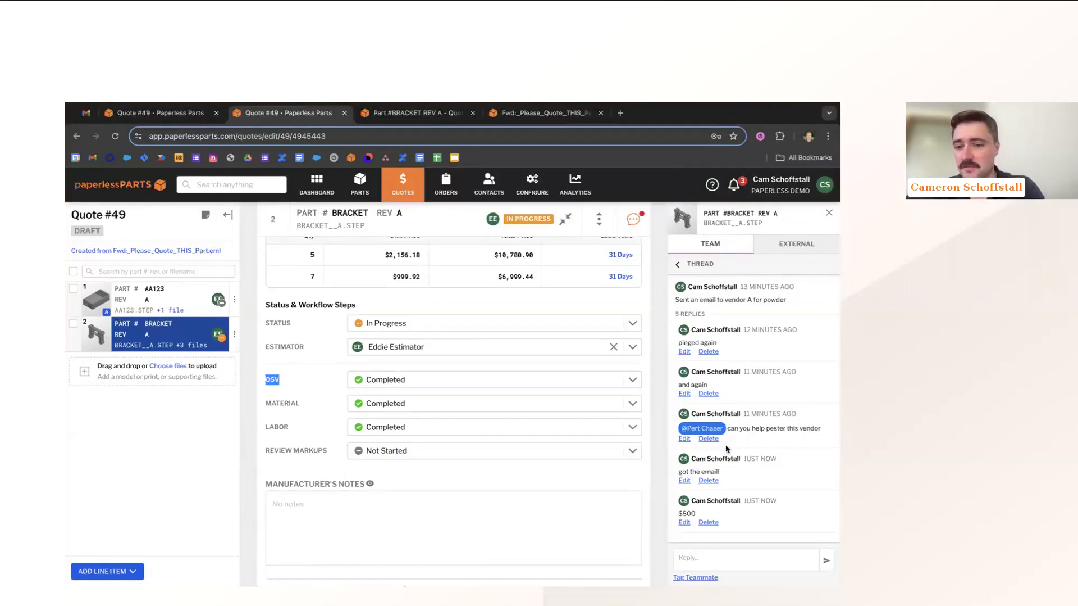
pyautogui.click(679, 268)
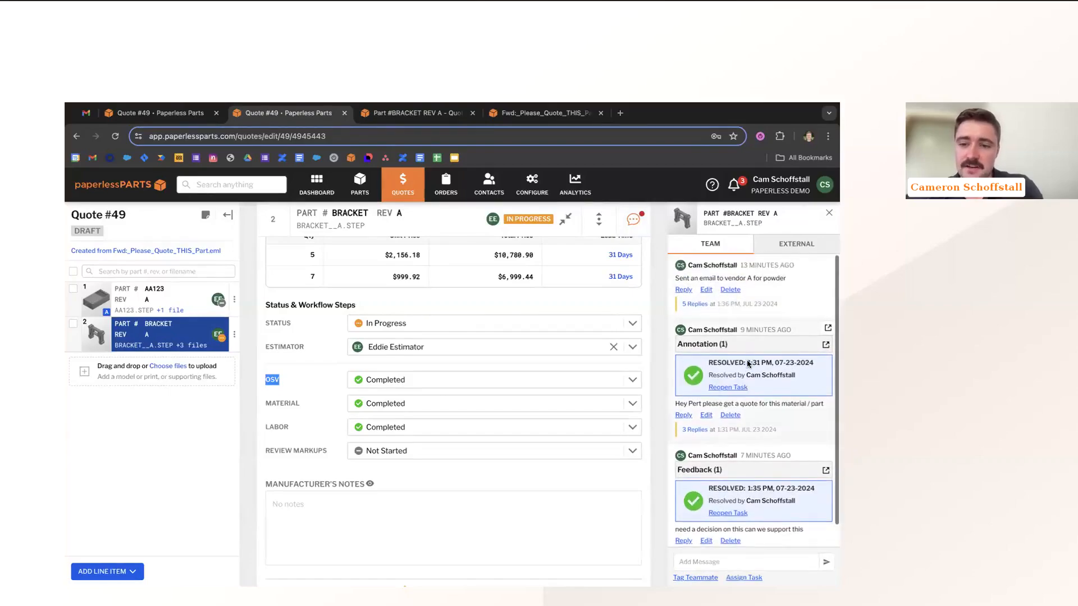
pyautogui.moveTo(269, 400); pyautogui.dragTo(312, 400)
pyautogui.click(312, 400)
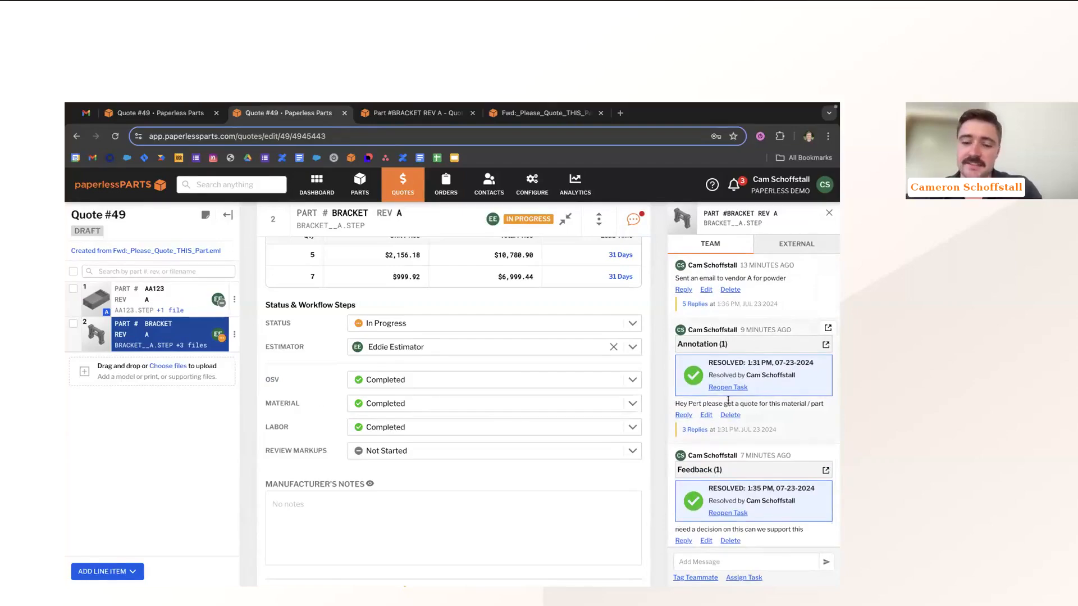
pyautogui.moveTo(262, 427); pyautogui.dragTo(292, 426)
pyautogui.click(289, 427)
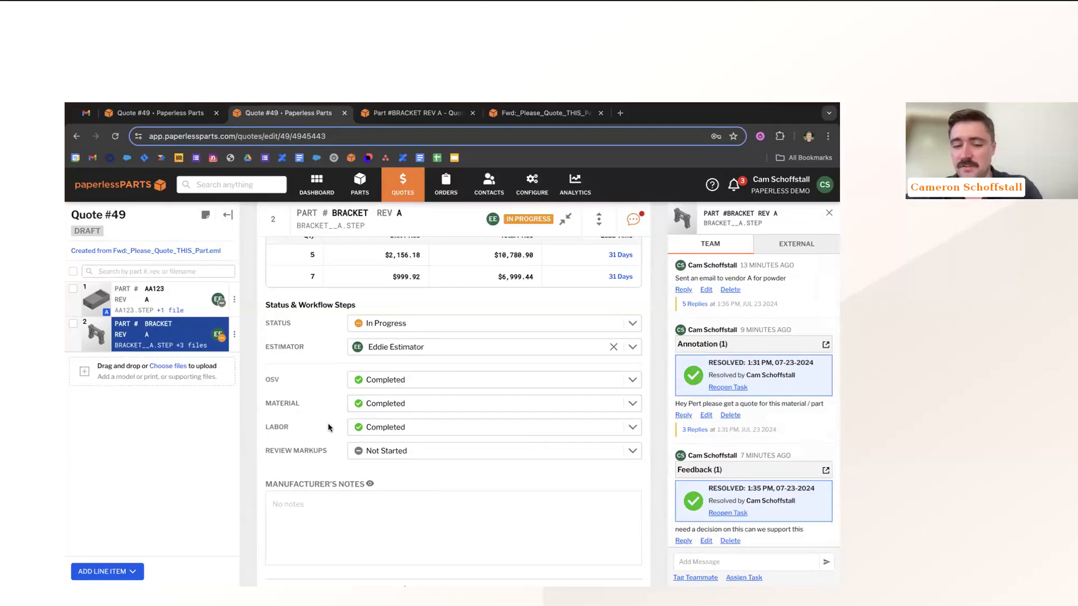
pyautogui.scroll(-1, 751, 534)
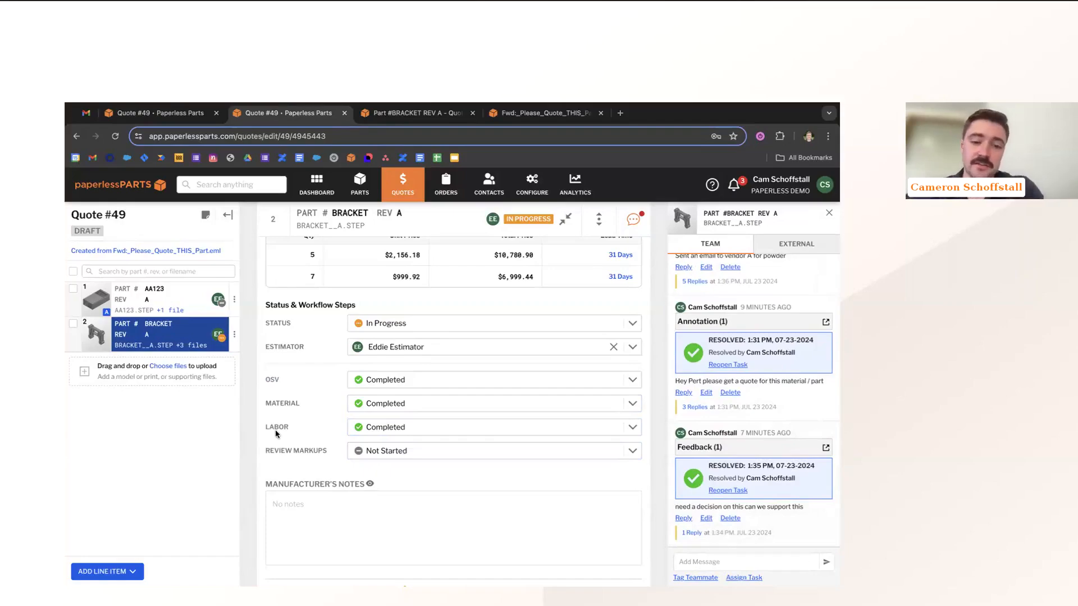
pyautogui.moveTo(266, 322); pyautogui.dragTo(307, 324)
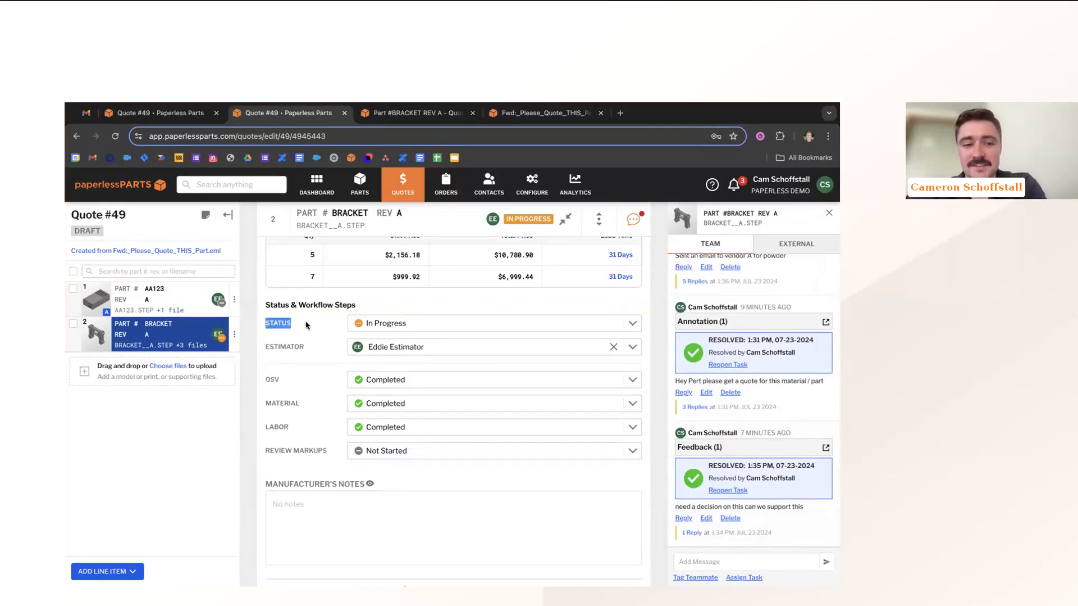
pyautogui.click(306, 325)
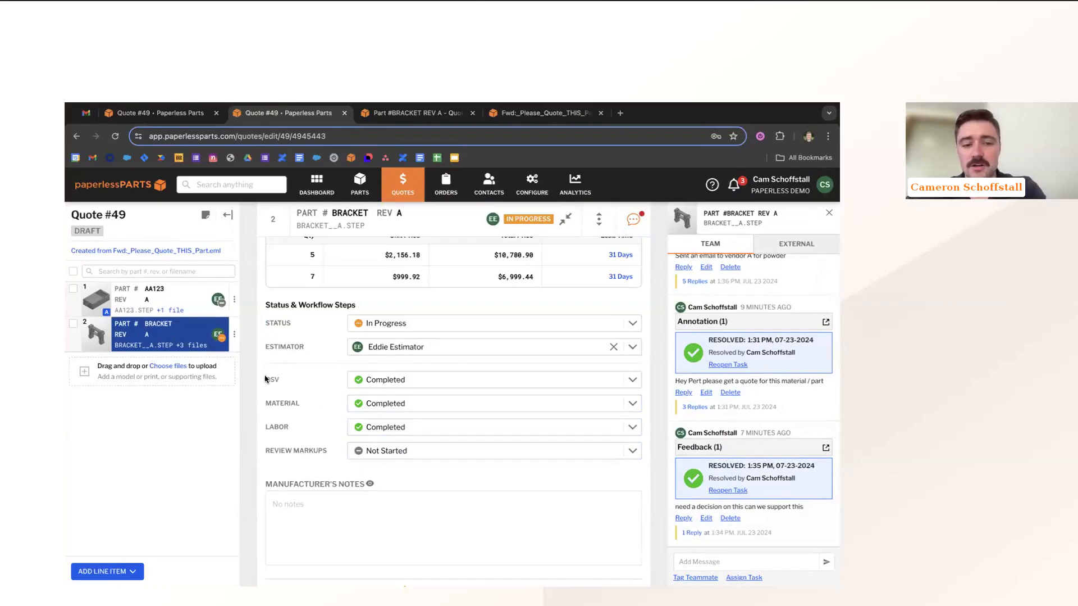
pyautogui.moveTo(266, 379); pyautogui.dragTo(308, 430)
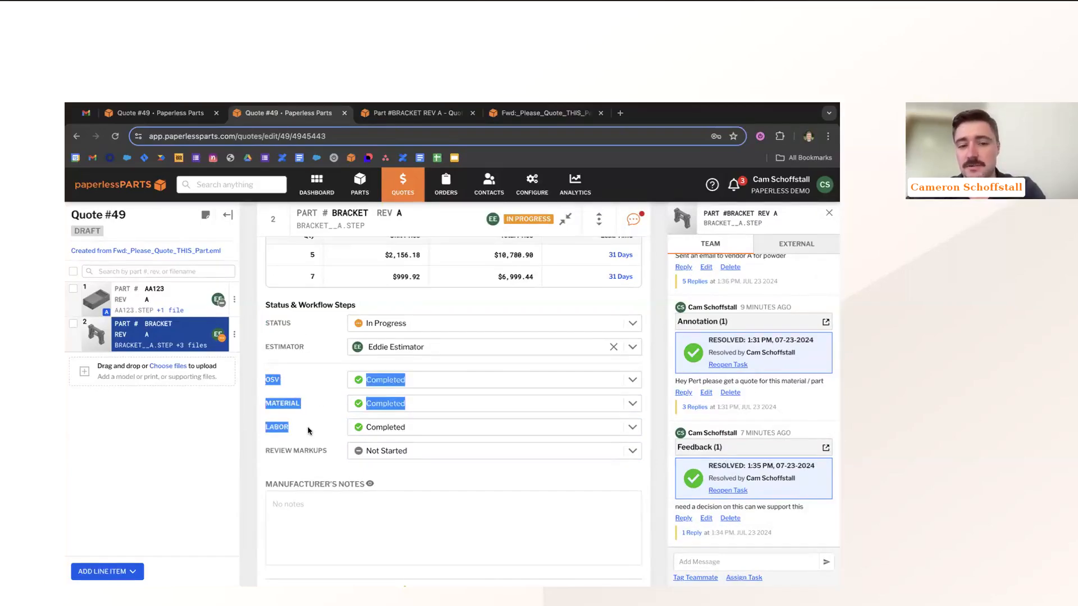
# Examine the BRACKET's overall Status and its Review Markups workflow step
pyautogui.click(308, 431)
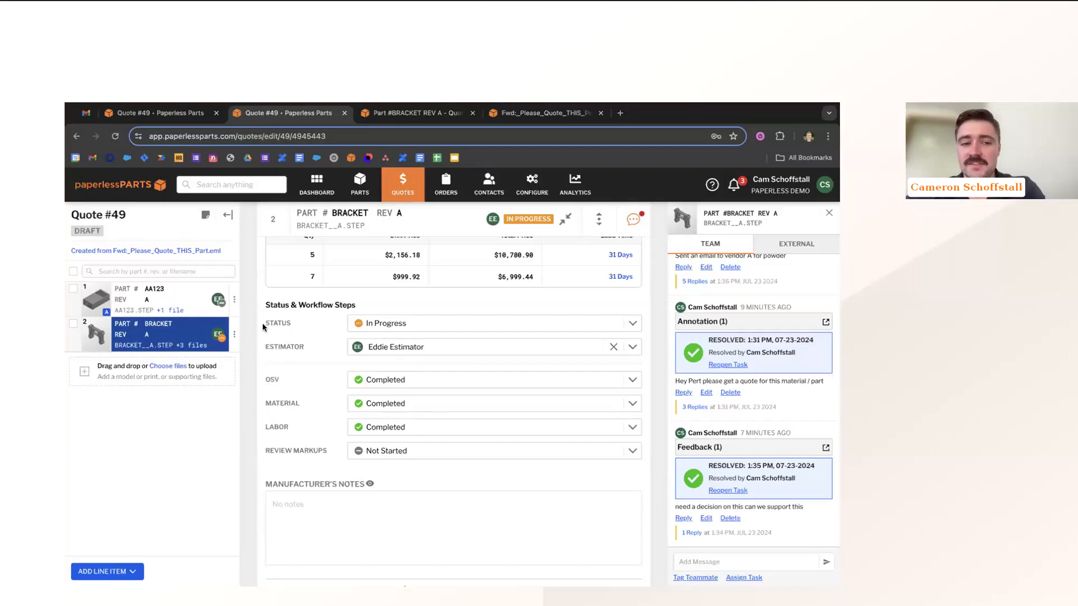
pyautogui.moveTo(263, 324); pyautogui.dragTo(300, 326)
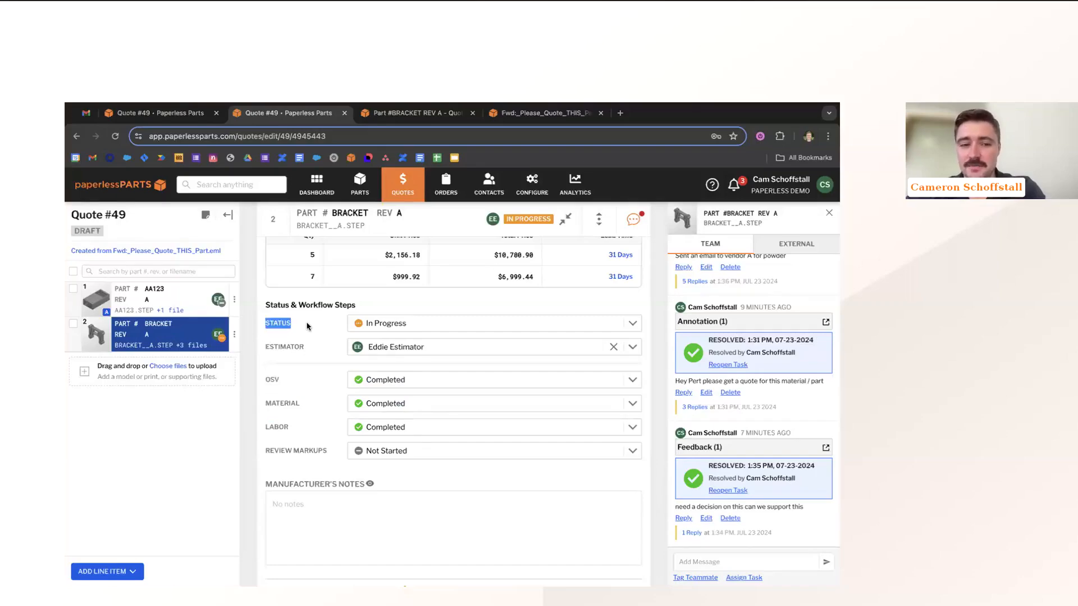
pyautogui.click(308, 326)
pyautogui.click(310, 329)
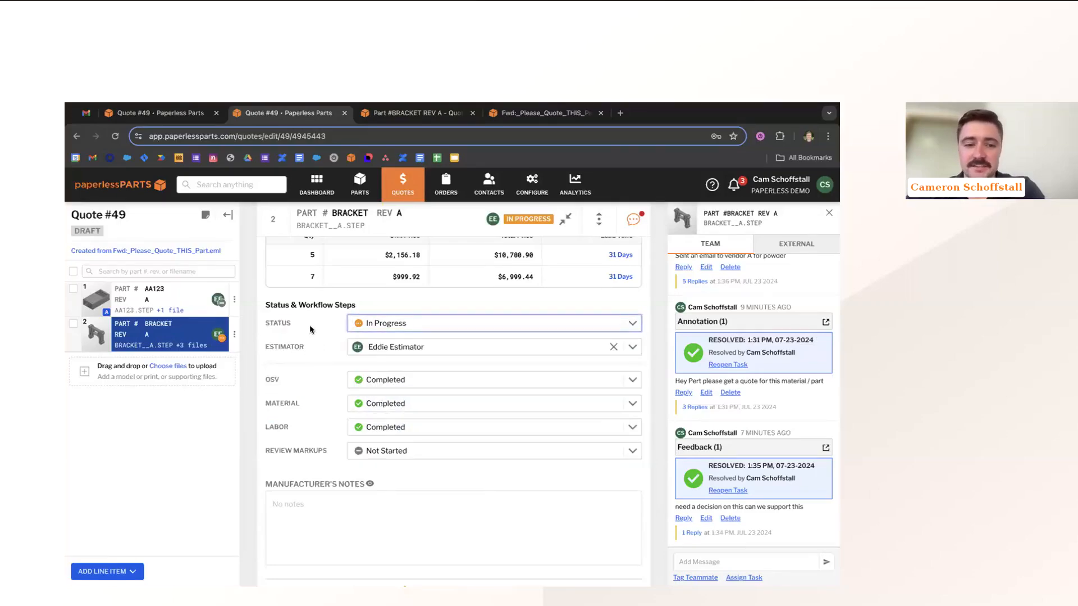
pyautogui.moveTo(264, 447); pyautogui.dragTo(333, 452)
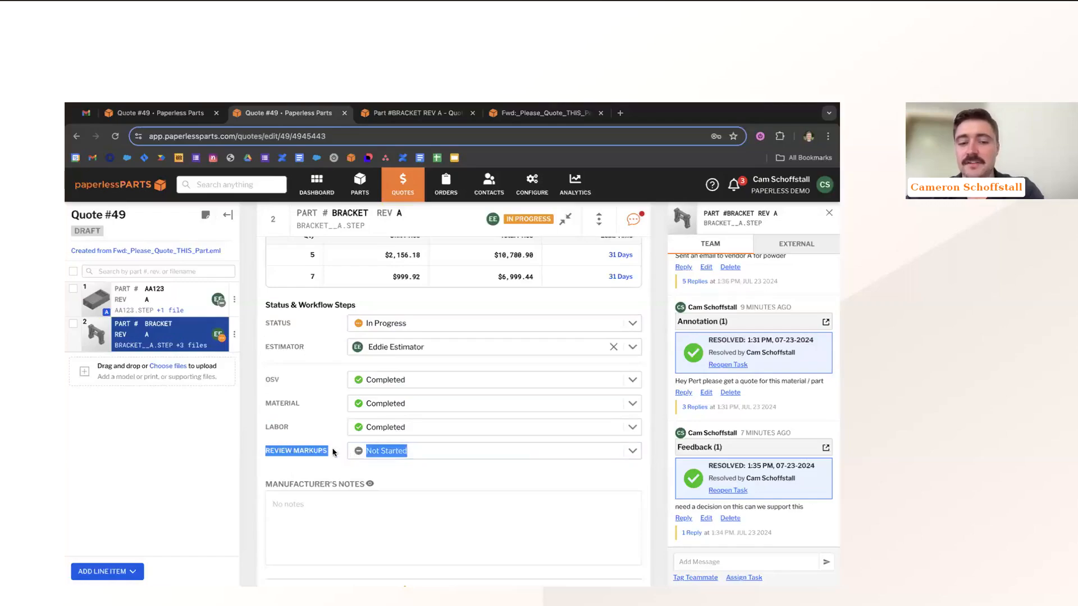
pyautogui.click(335, 449)
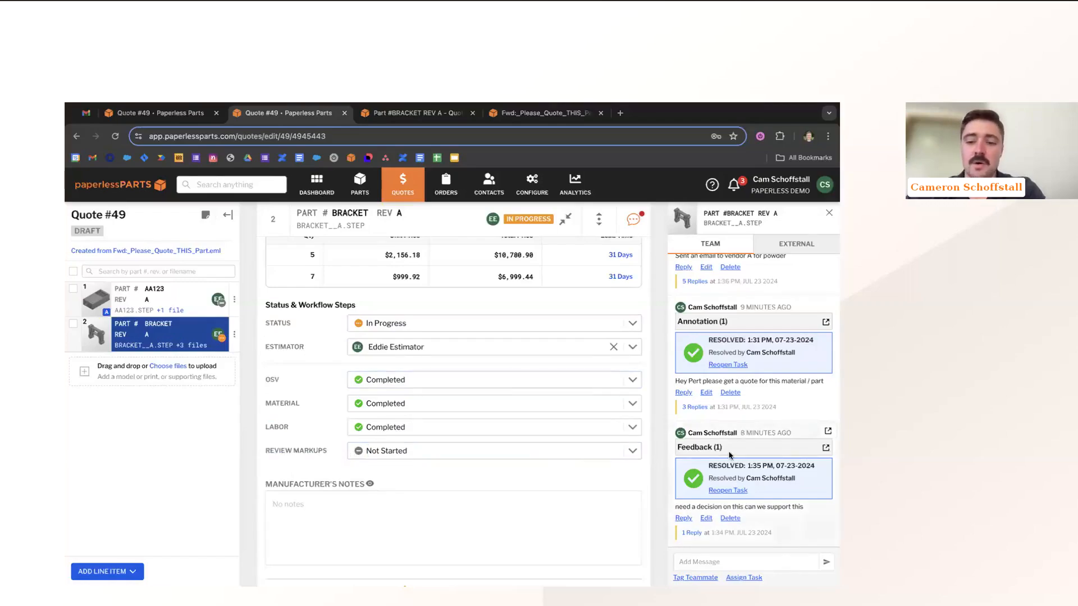
# Post the message "please review this line item" in the BRACKET's team chat with a task assigned to The Boss
pyautogui.scroll(-1, 730, 454)
pyautogui.click(745, 577)
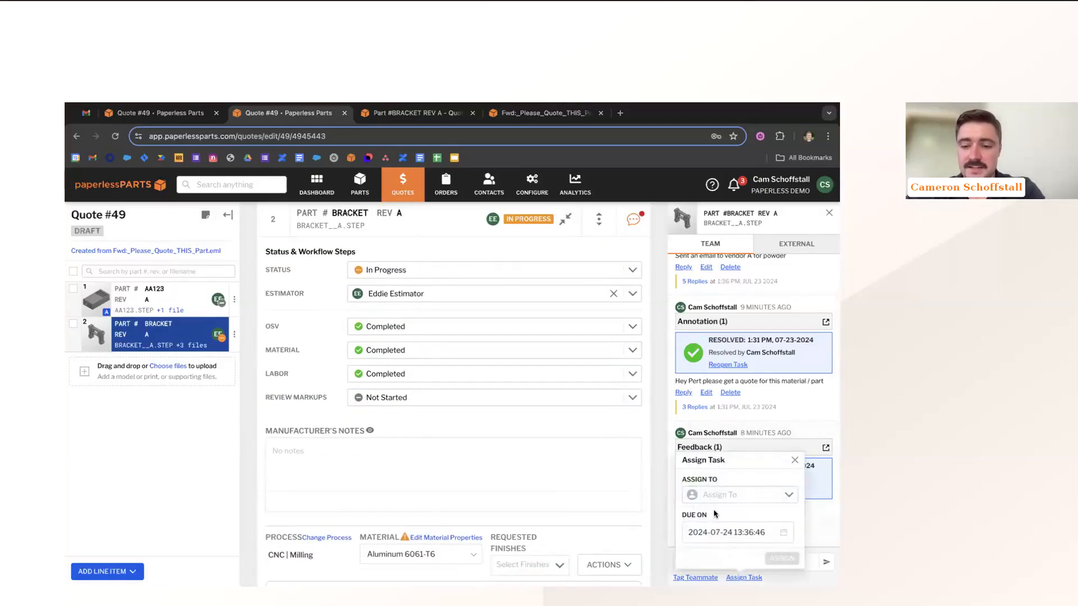
pyautogui.click(739, 477)
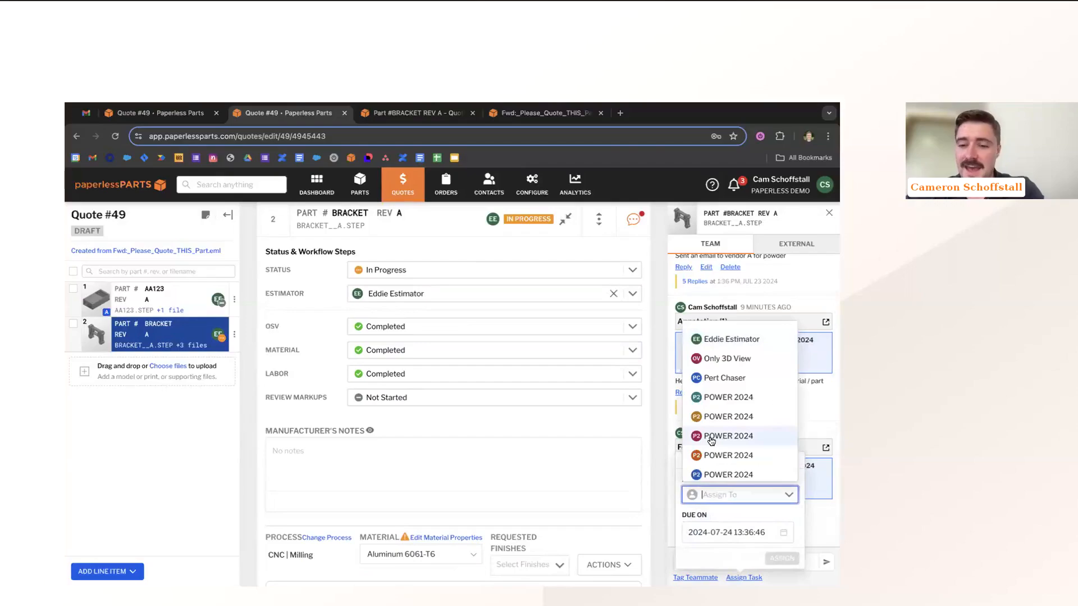
pyautogui.scroll(-3, 712, 439)
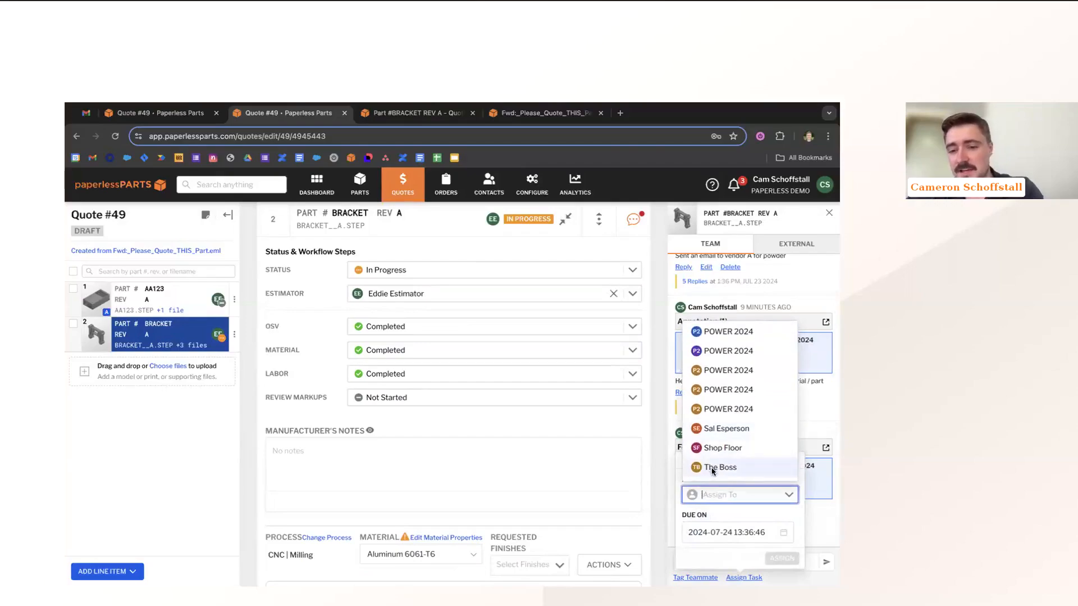
pyautogui.click(713, 468)
pyautogui.click(782, 558)
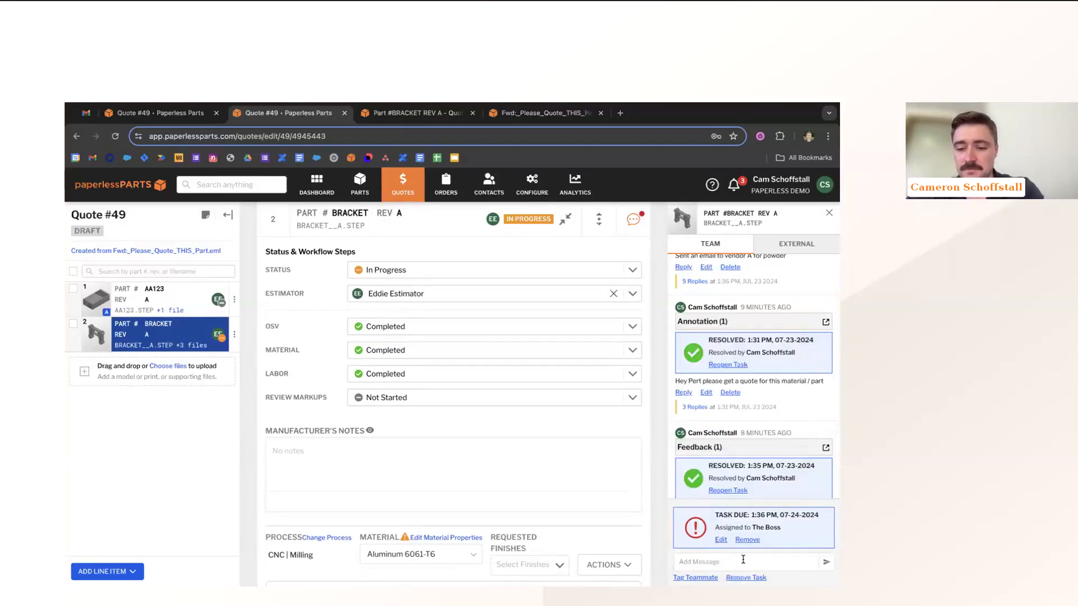
pyautogui.click(744, 562)
pyautogui.write('please review this line')
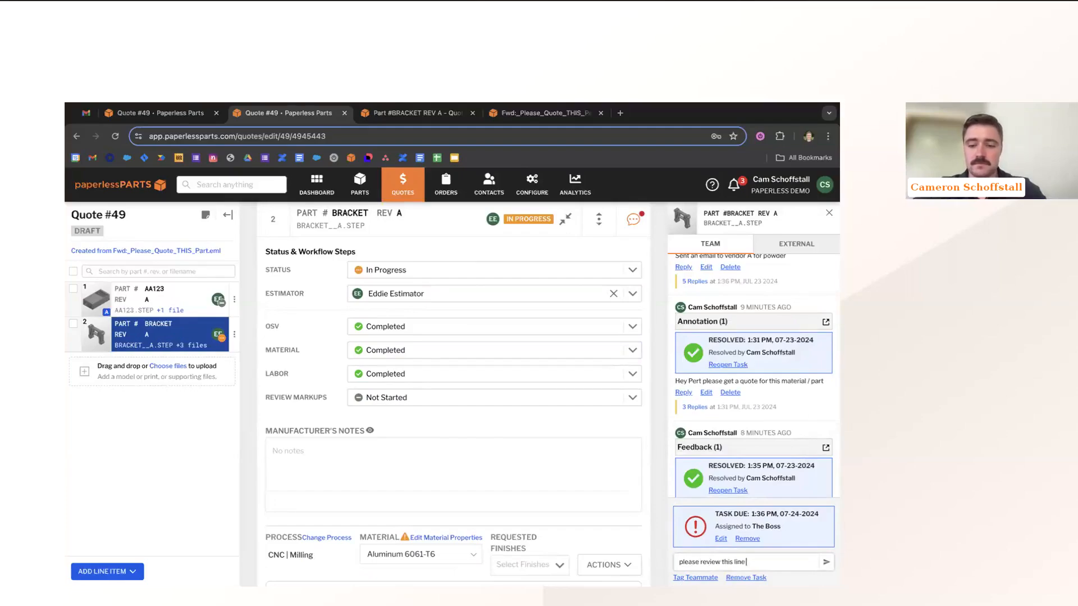
pyautogui.write(' item')
pyautogui.press('Return')
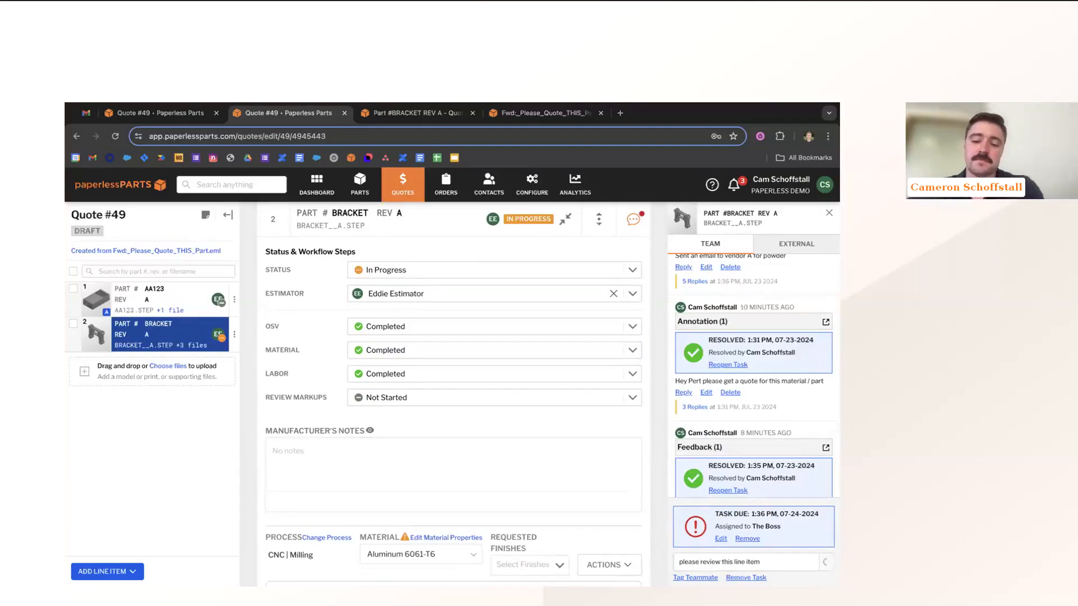
# Set the BRACKET's Review Markups workflow step to In Progress
pyautogui.click(433, 401)
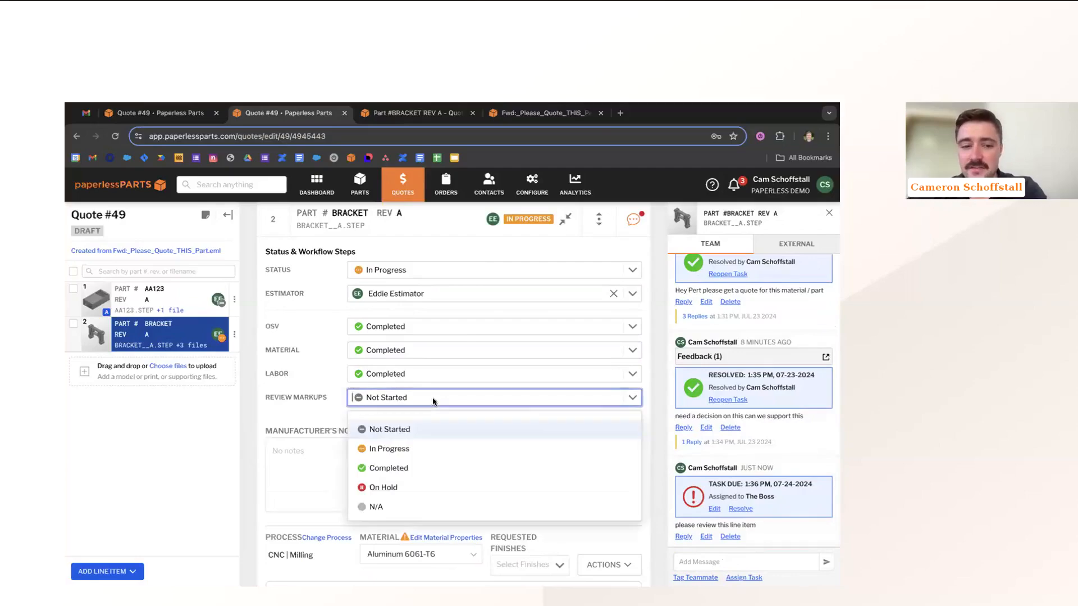
pyautogui.click(398, 448)
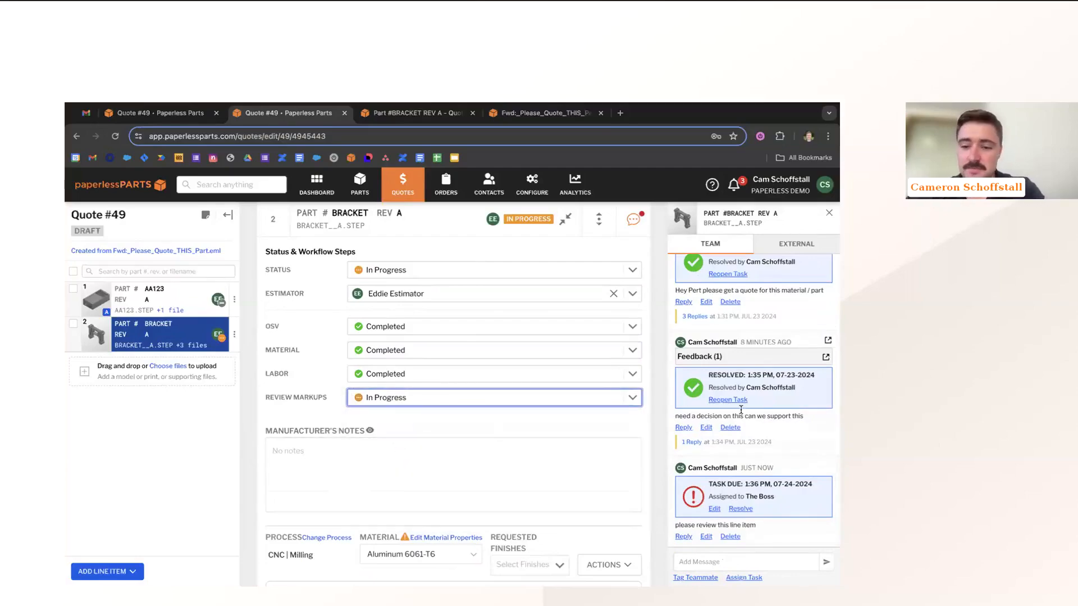
# Check the BRACKET's workflow columns in the 5. Review Estimates (Management) line item view and open the line item from there
pyautogui.click(403, 184)
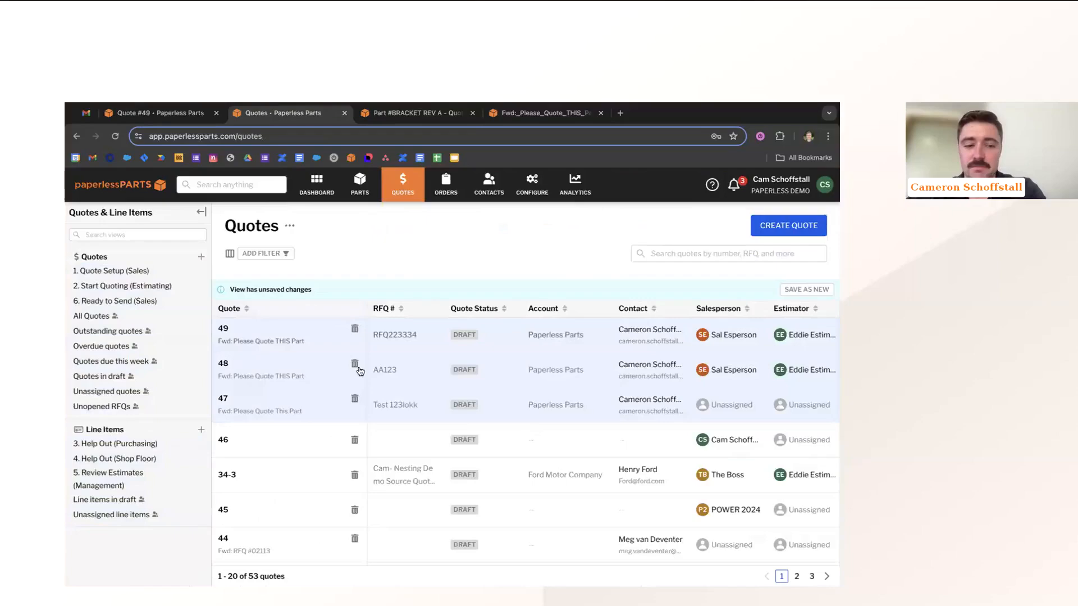
pyautogui.click(113, 476)
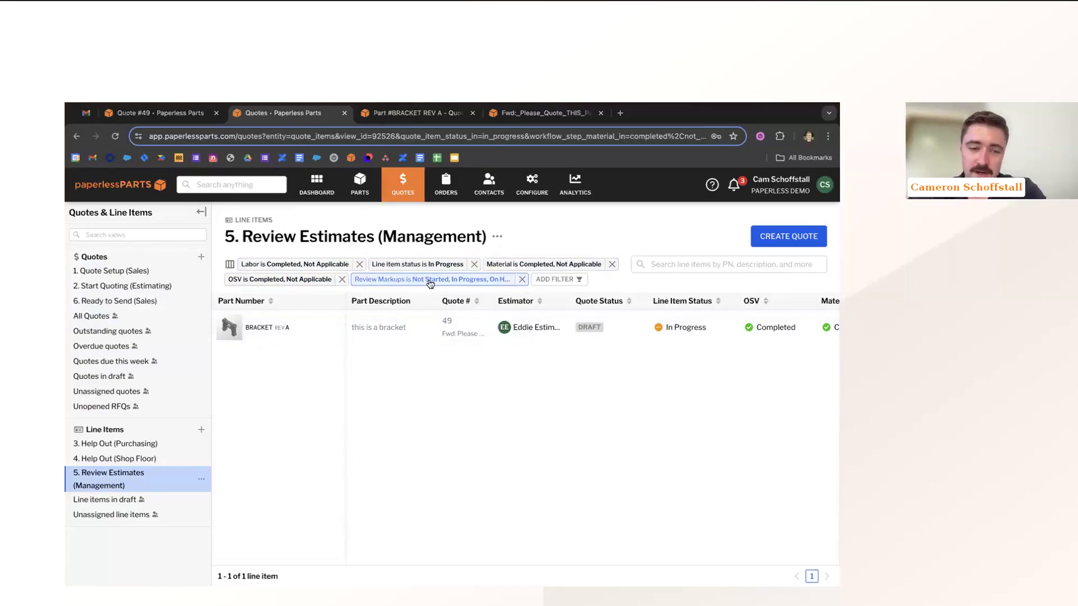
pyautogui.tripleClick(521, 240)
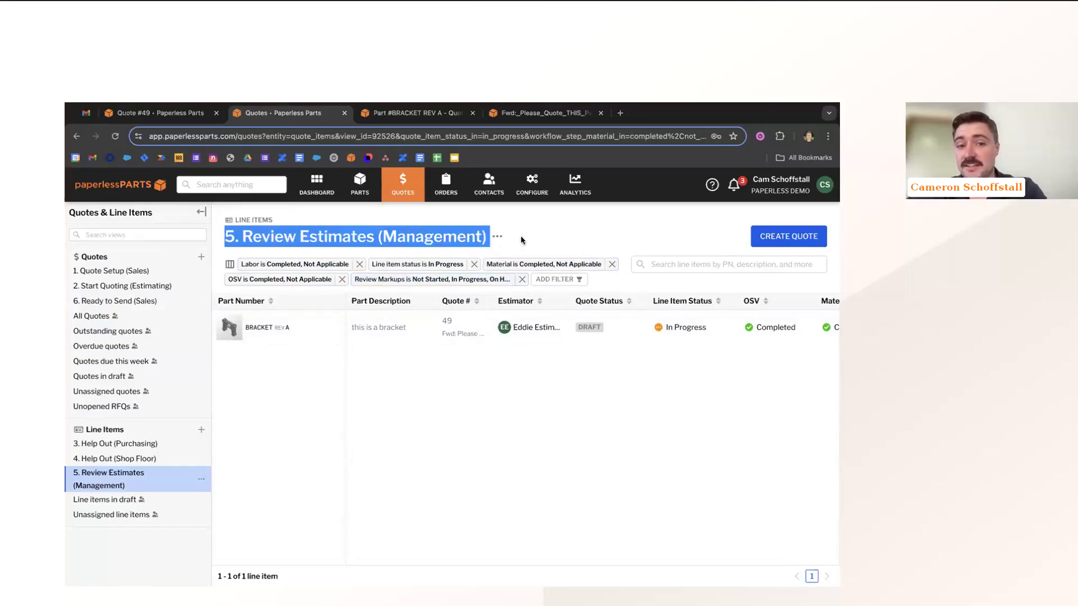
pyautogui.click(568, 237)
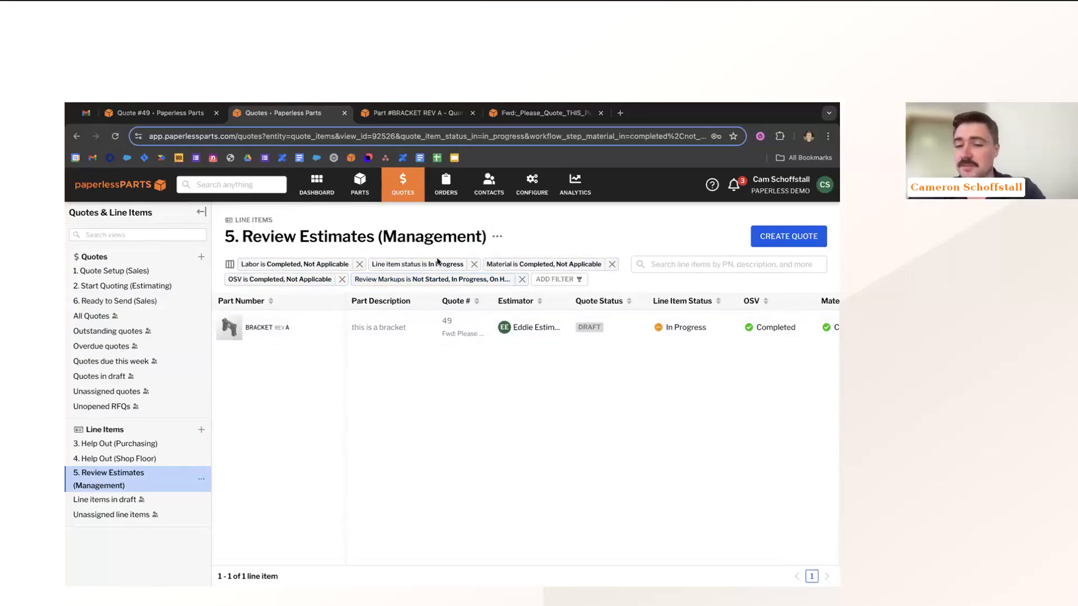
pyautogui.hscroll(5, 757, 354)
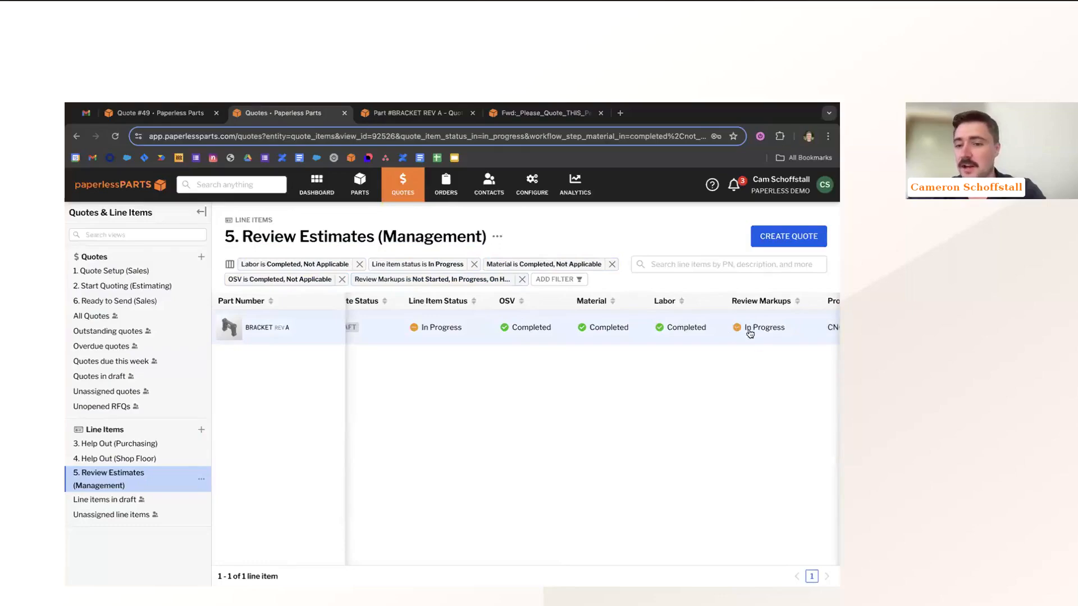
pyautogui.hscroll(-5, 433, 426)
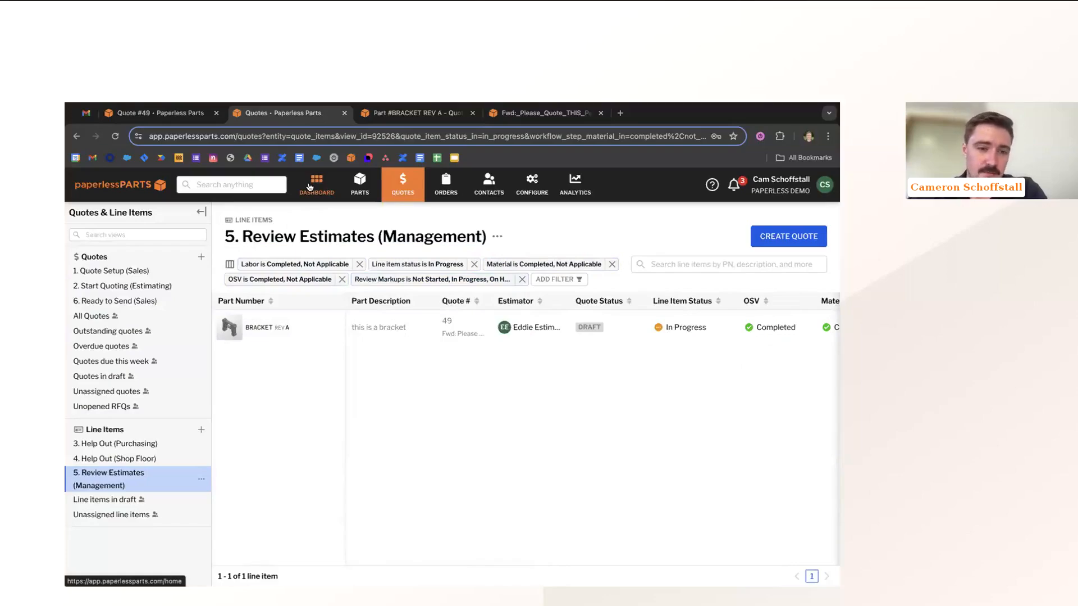
pyautogui.click(448, 324)
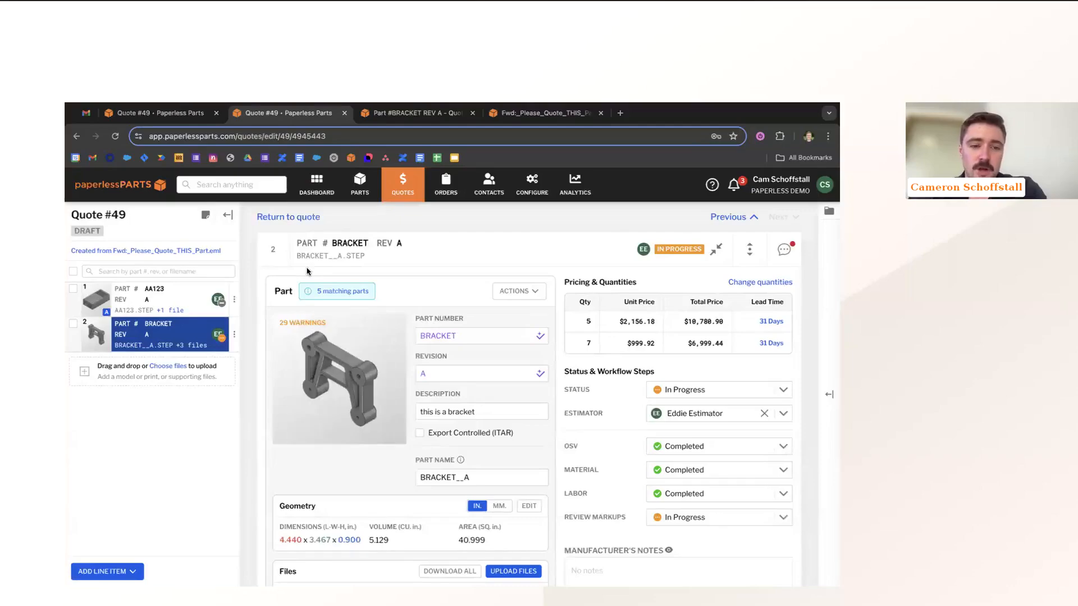
# Set the BRACKET's pricing markup percentages to 30% for all quantities, with the adjustment also applied to overrides
pyautogui.scroll(-10, 579, 385)
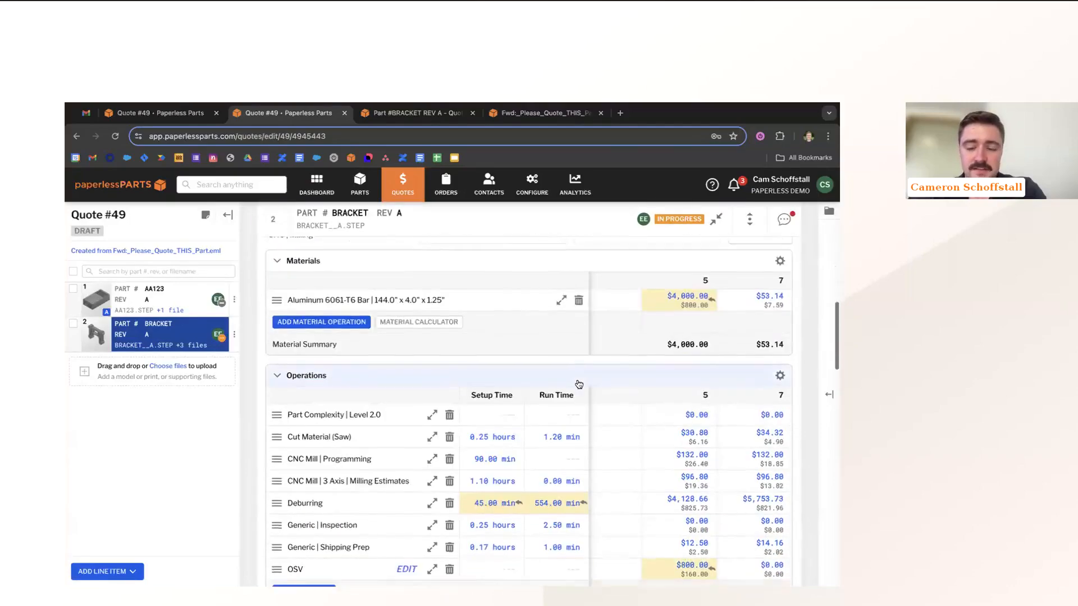
pyautogui.scroll(-2, 579, 384)
pyautogui.scroll(-4, 680, 434)
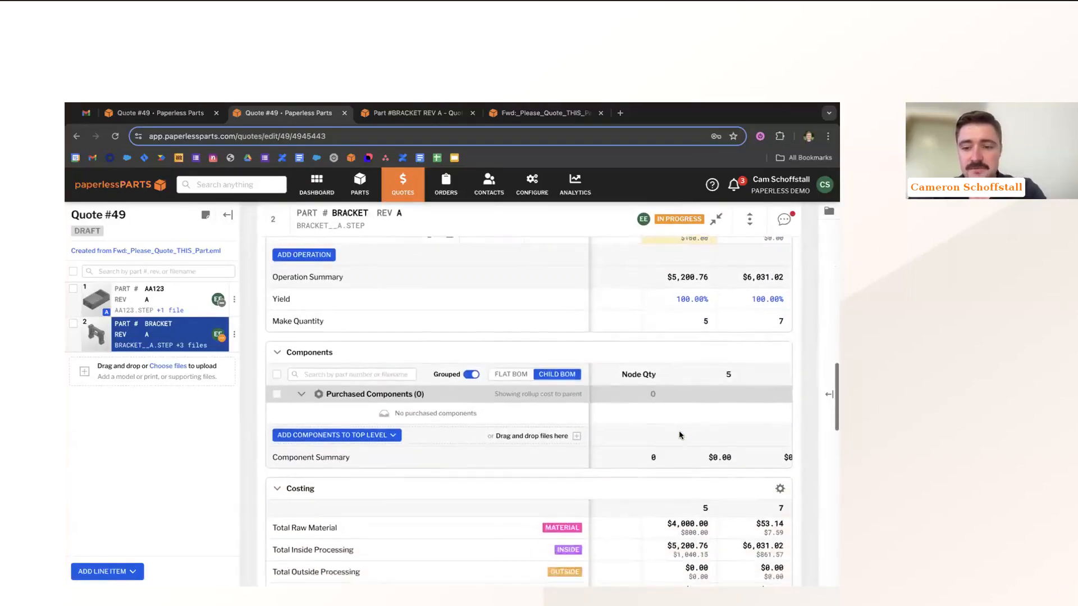
pyautogui.scroll(-4, 680, 434)
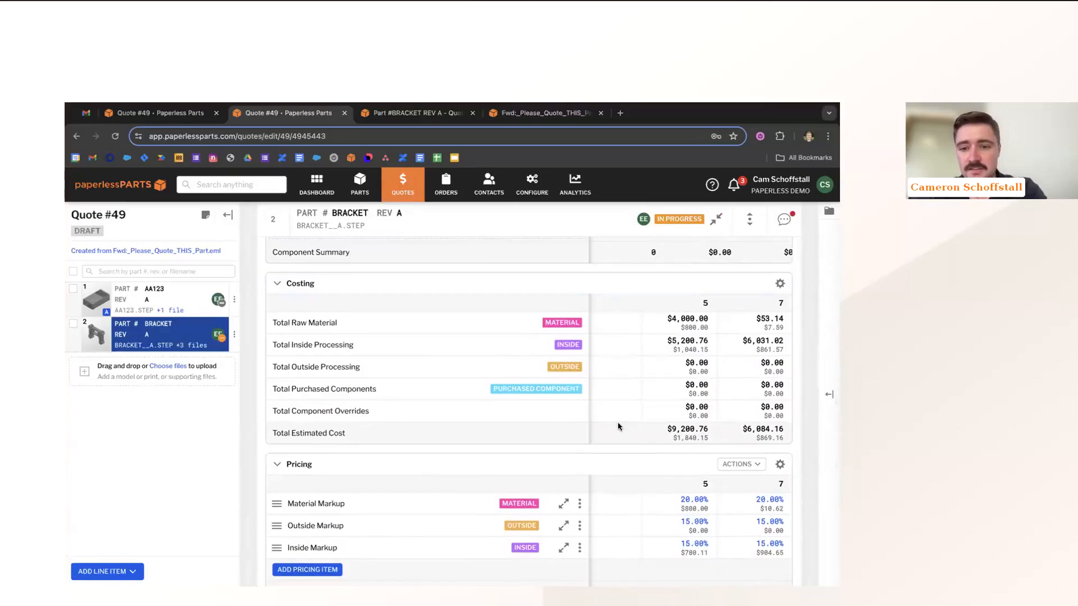
pyautogui.scroll(-2, 618, 426)
pyautogui.click(741, 367)
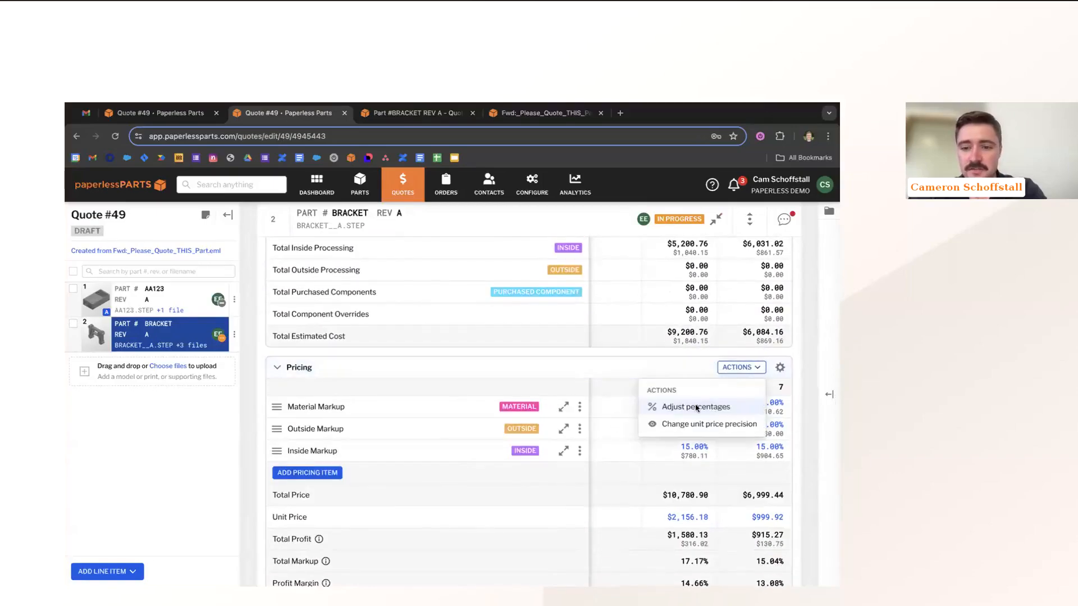
pyautogui.click(696, 406)
pyautogui.doubleClick(627, 444)
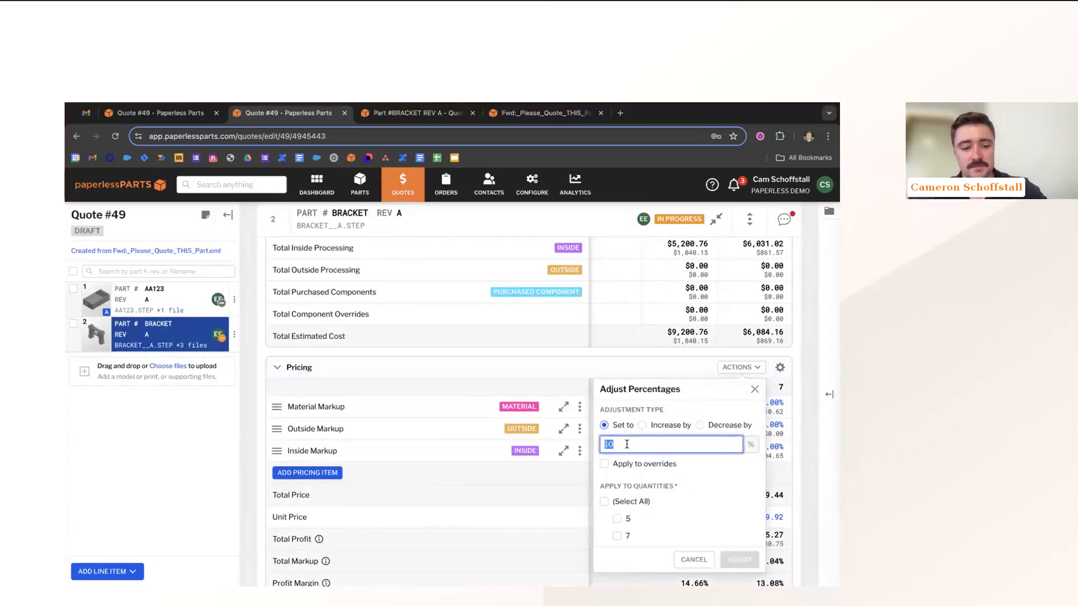
pyautogui.write('30')
pyautogui.click(605, 463)
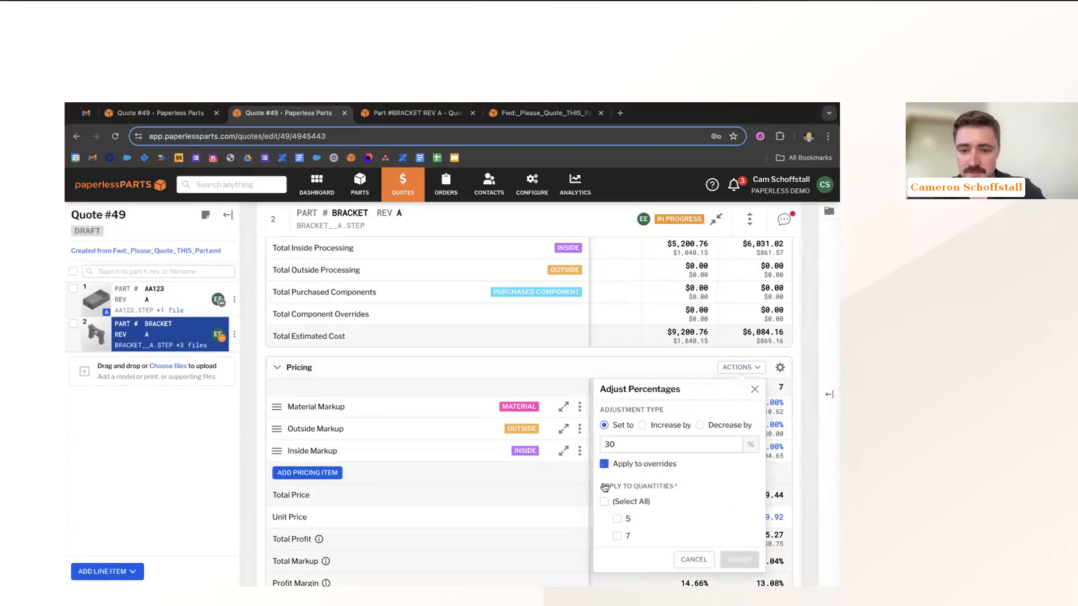
pyautogui.click(605, 500)
pyautogui.click(621, 447)
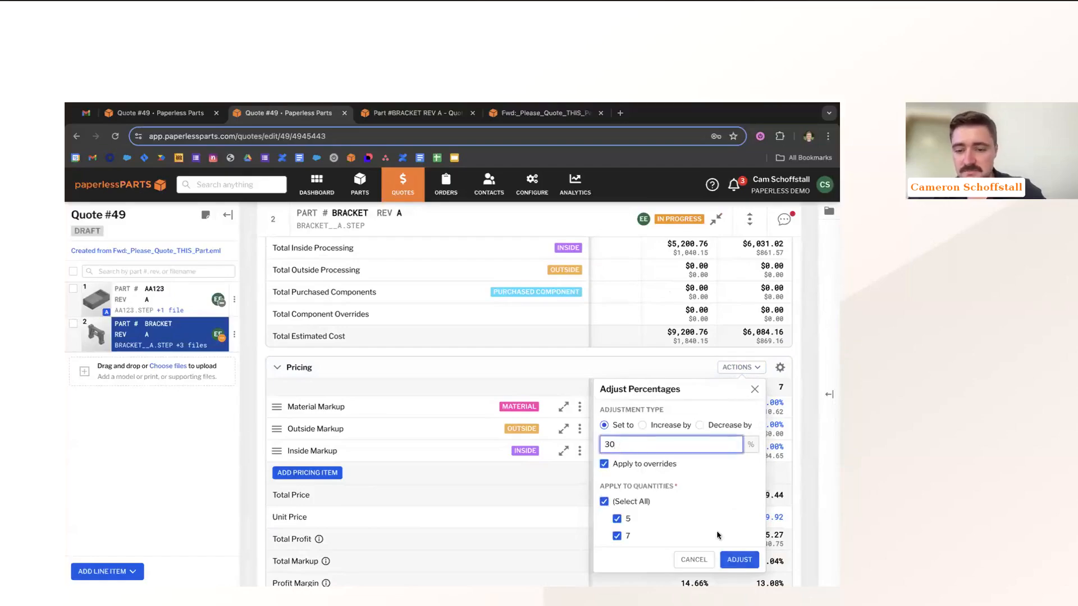
pyautogui.click(741, 559)
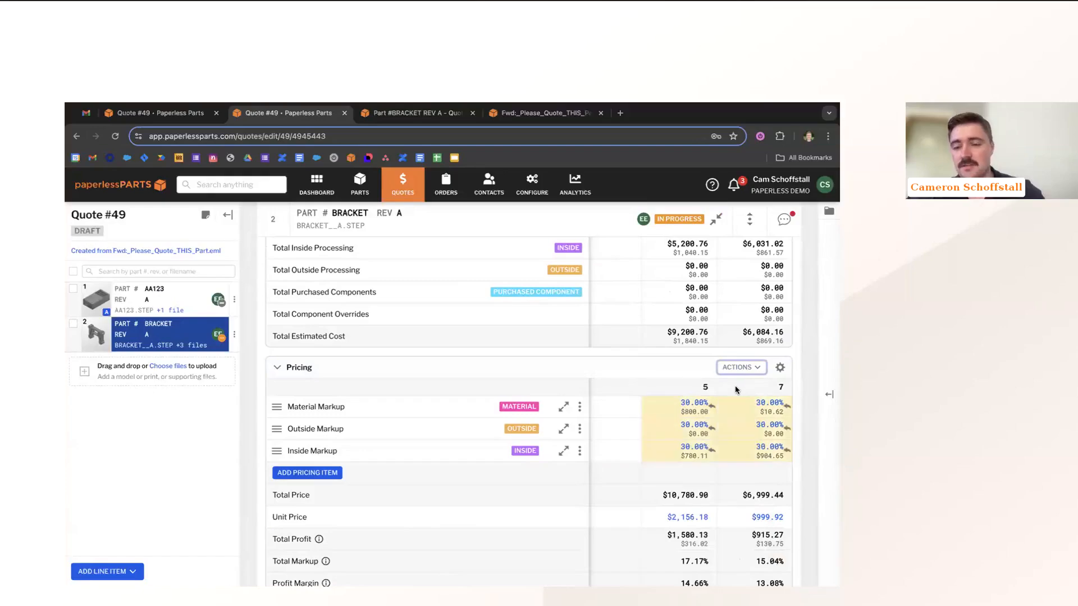
# Review the BRACKET's Pricing, Add-Ons and Lead Times, and set its Review Markups workflow step to Completed
pyautogui.scroll(-2, 706, 452)
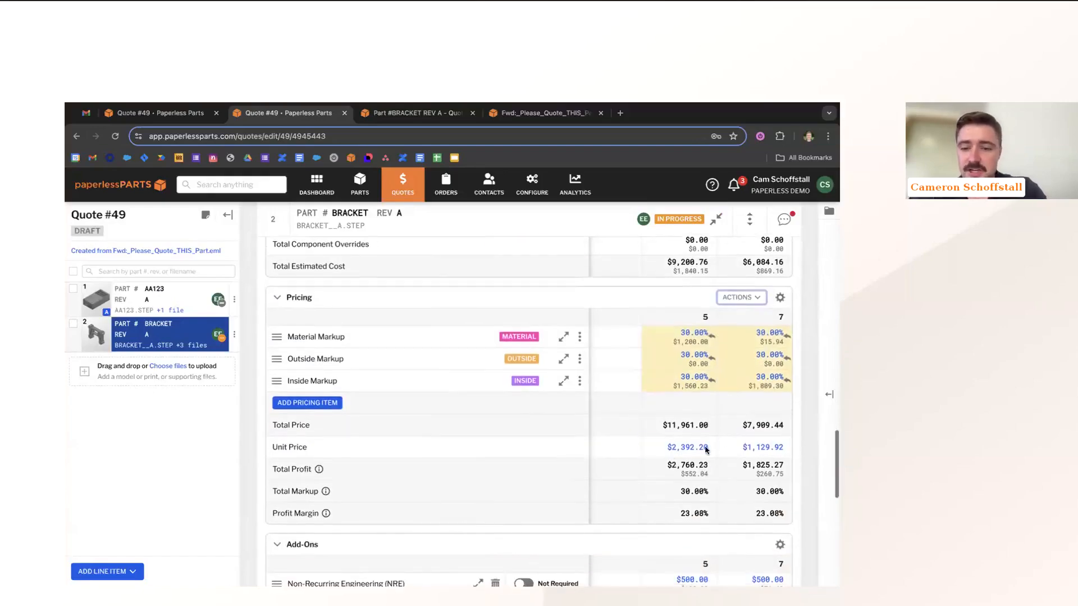
pyautogui.scroll(-5, 664, 475)
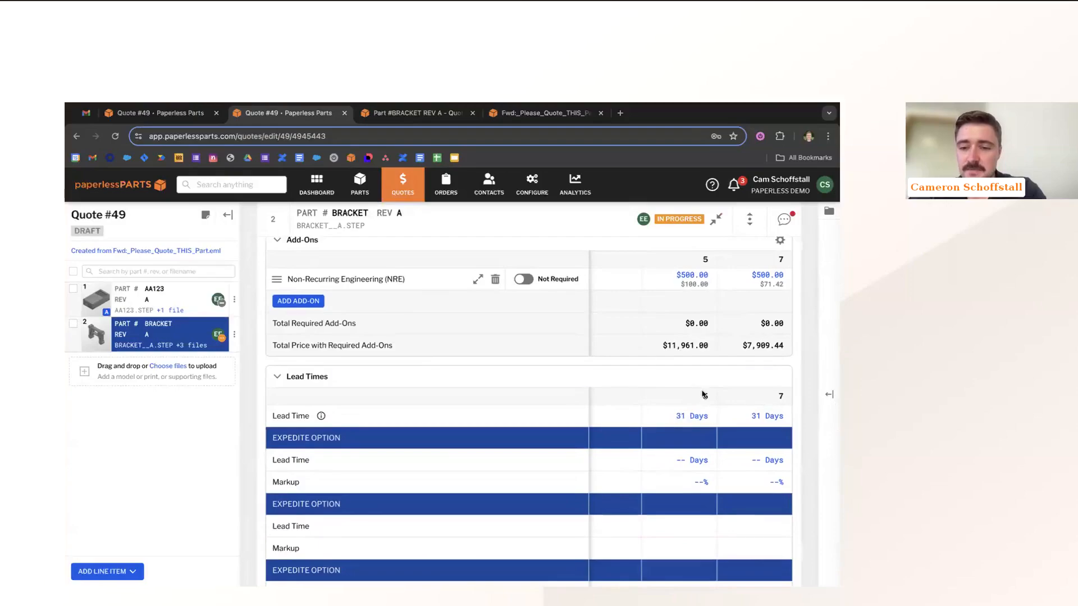
pyautogui.scroll(5, 646, 360)
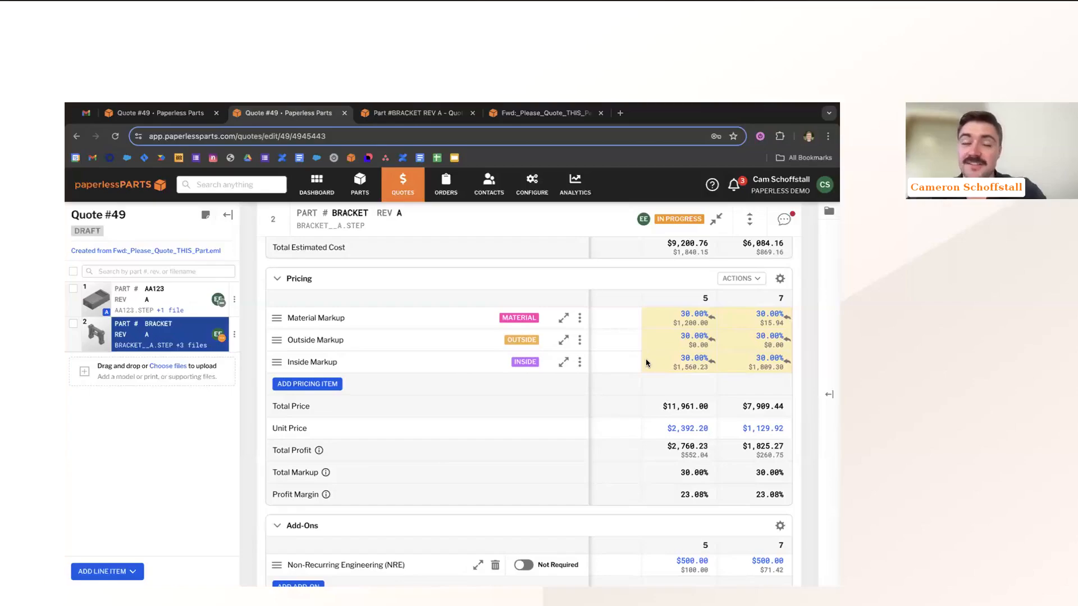
pyautogui.scroll(10, 616, 332)
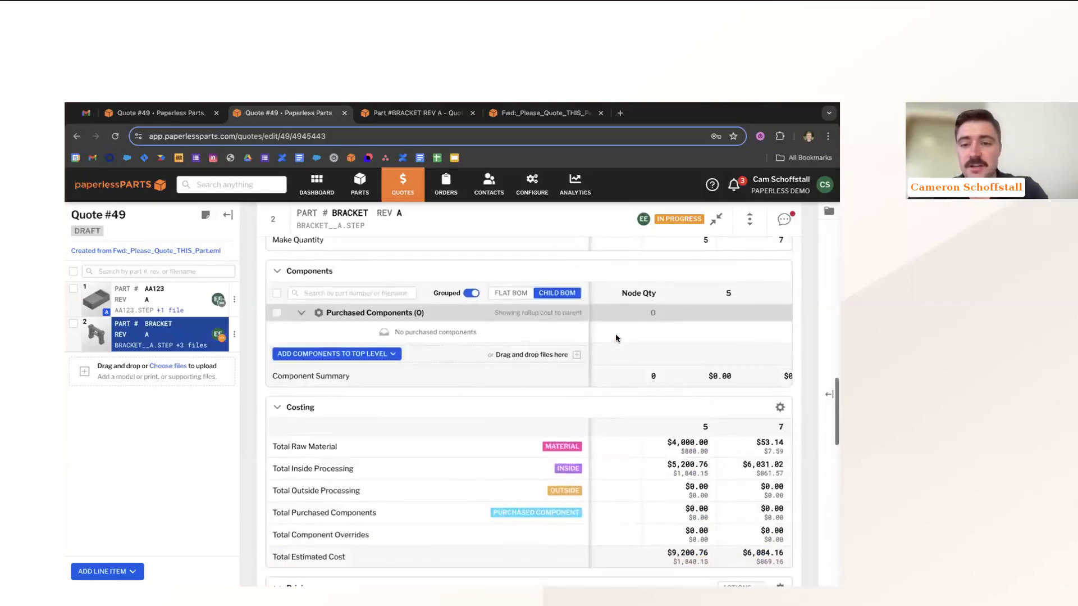
pyautogui.scroll(10, 615, 334)
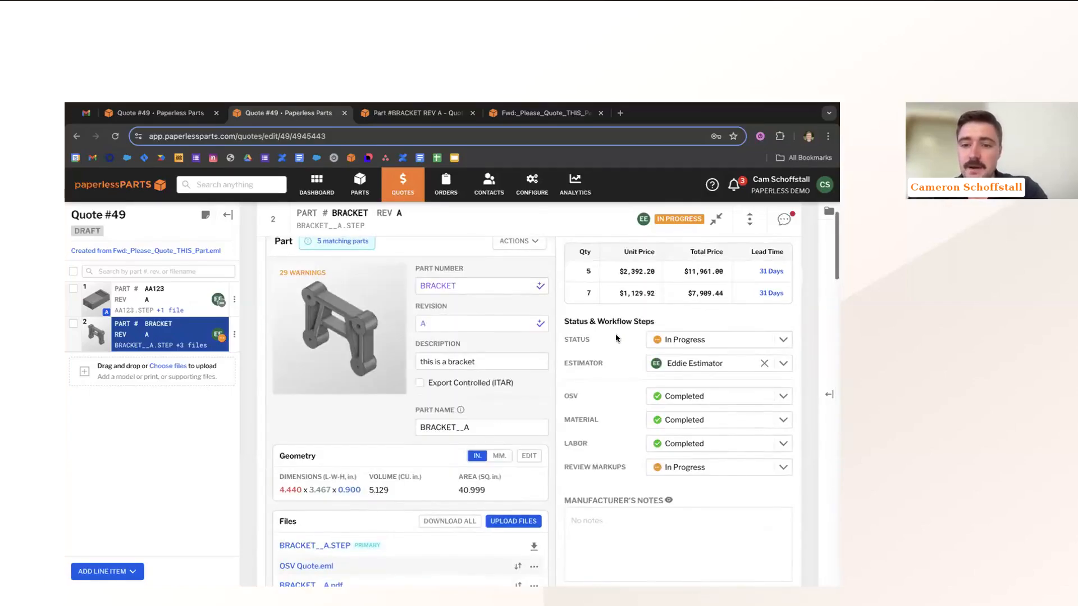
pyautogui.click(668, 460)
pyautogui.click(672, 399)
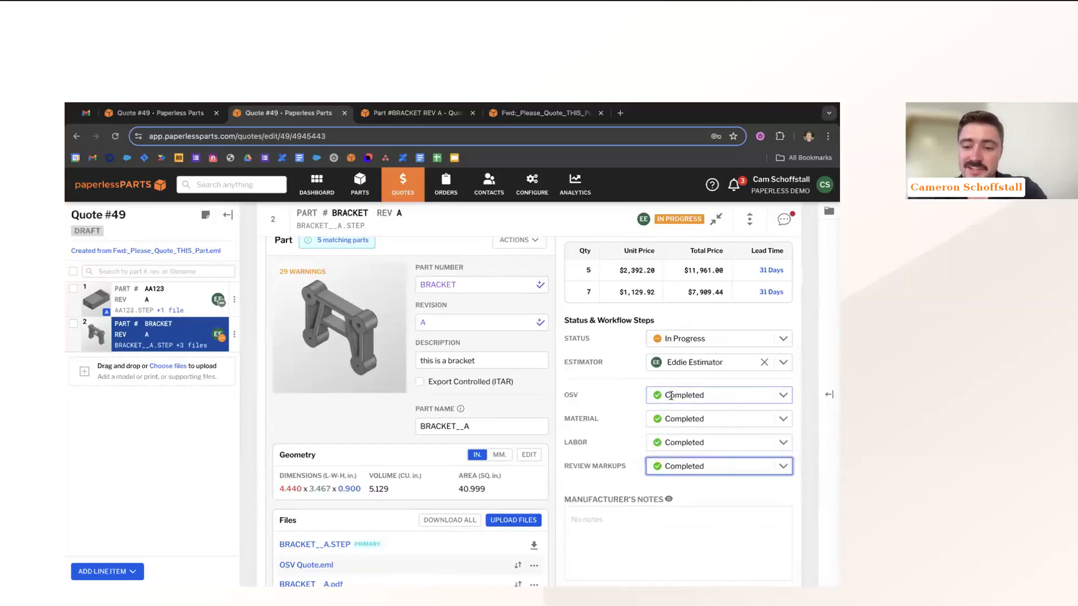
pyautogui.click(572, 465)
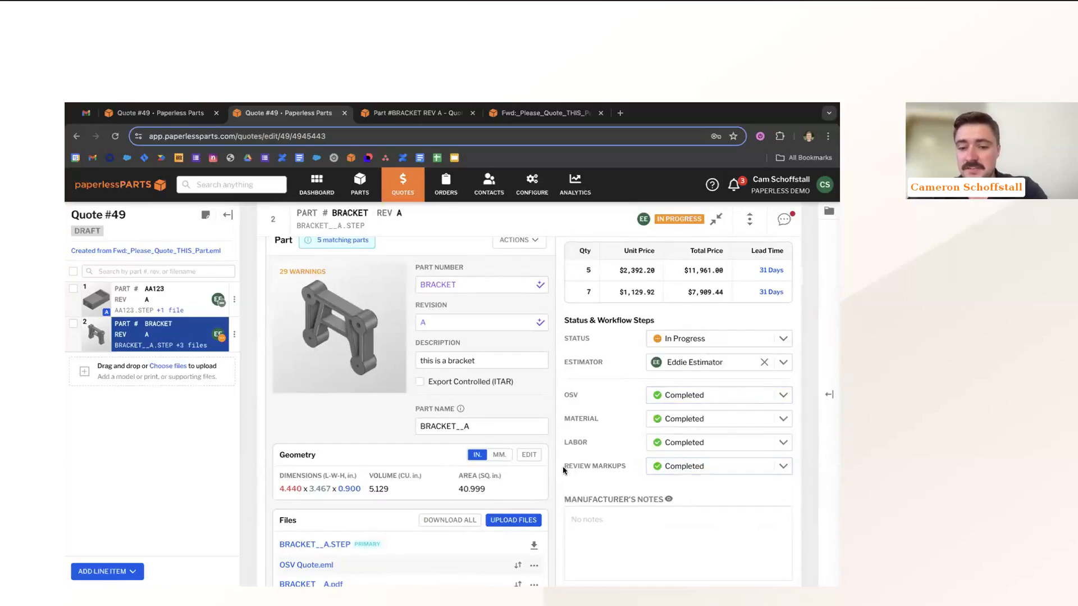
# Open the BRACKET's team messages and resolve the task "please review this line item"
pyautogui.moveTo(563, 465); pyautogui.dragTo(634, 470)
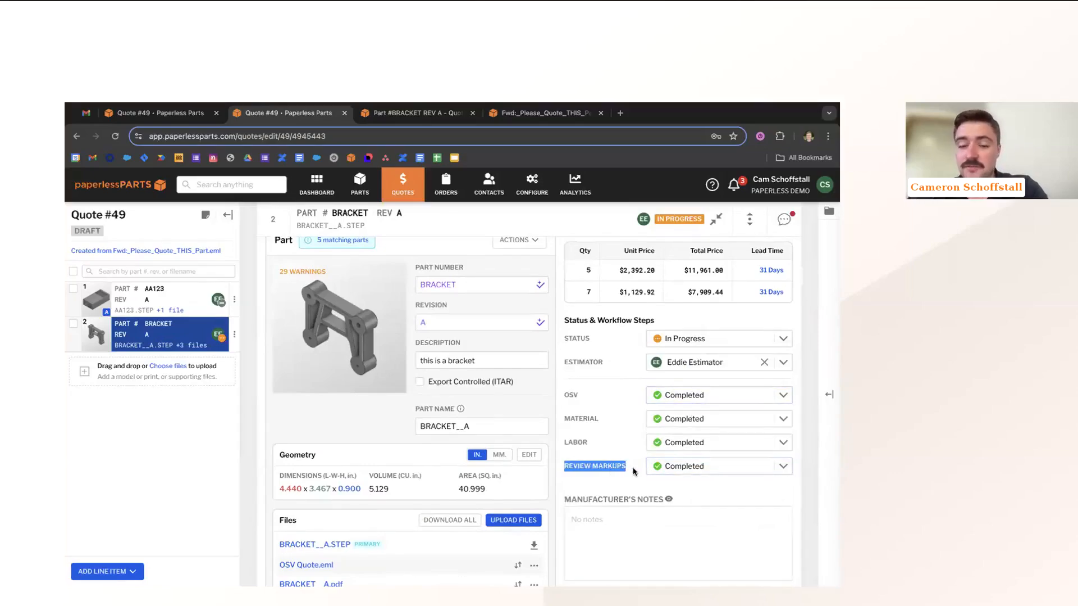
pyautogui.click(786, 218)
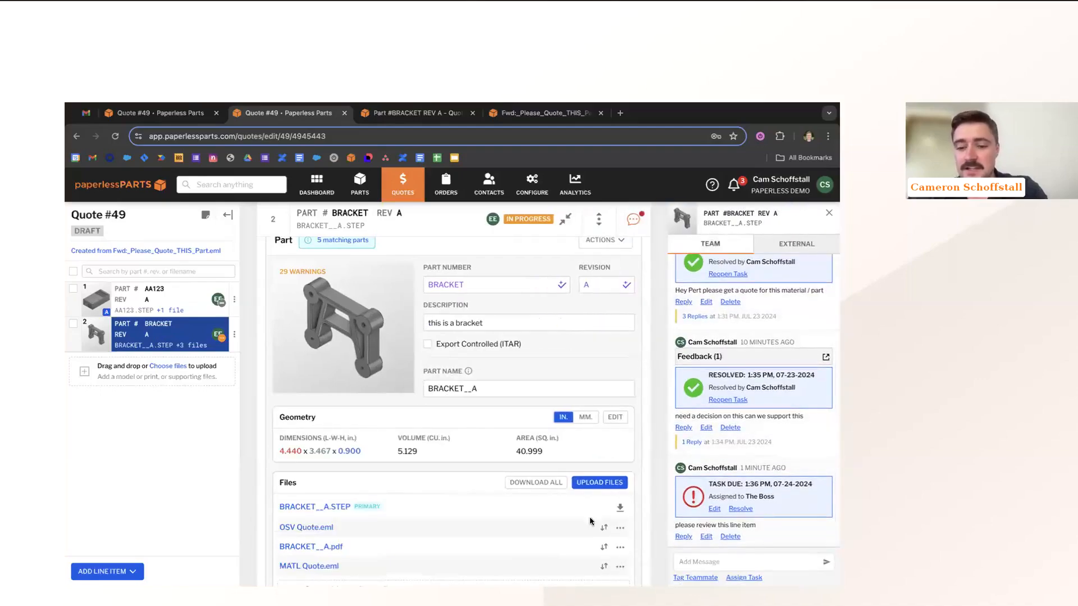
pyautogui.scroll(-8, 510, 509)
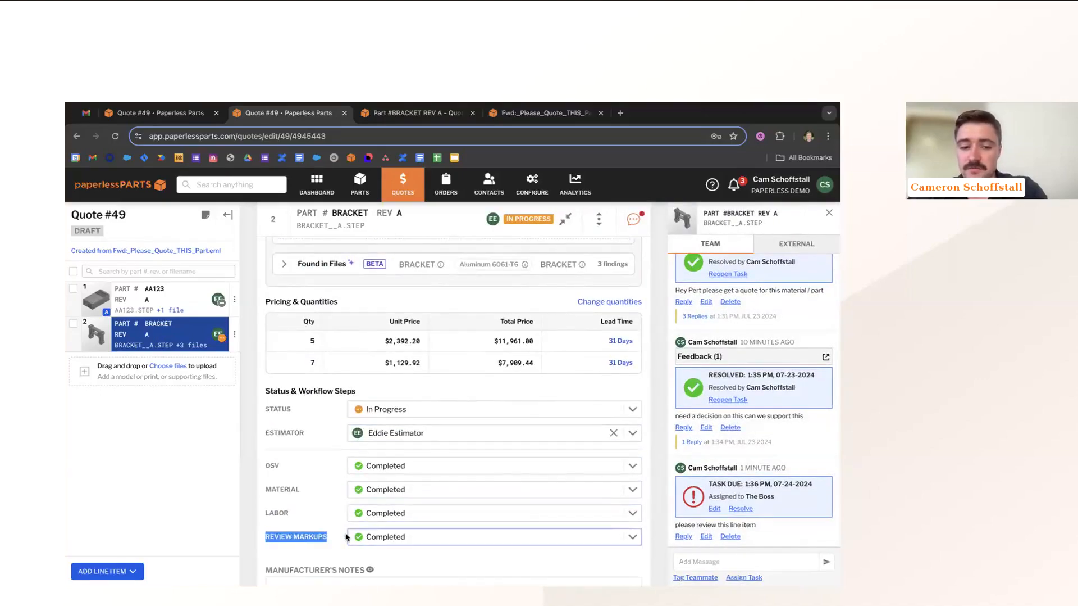
pyautogui.click(289, 538)
pyautogui.tripleClick(266, 538)
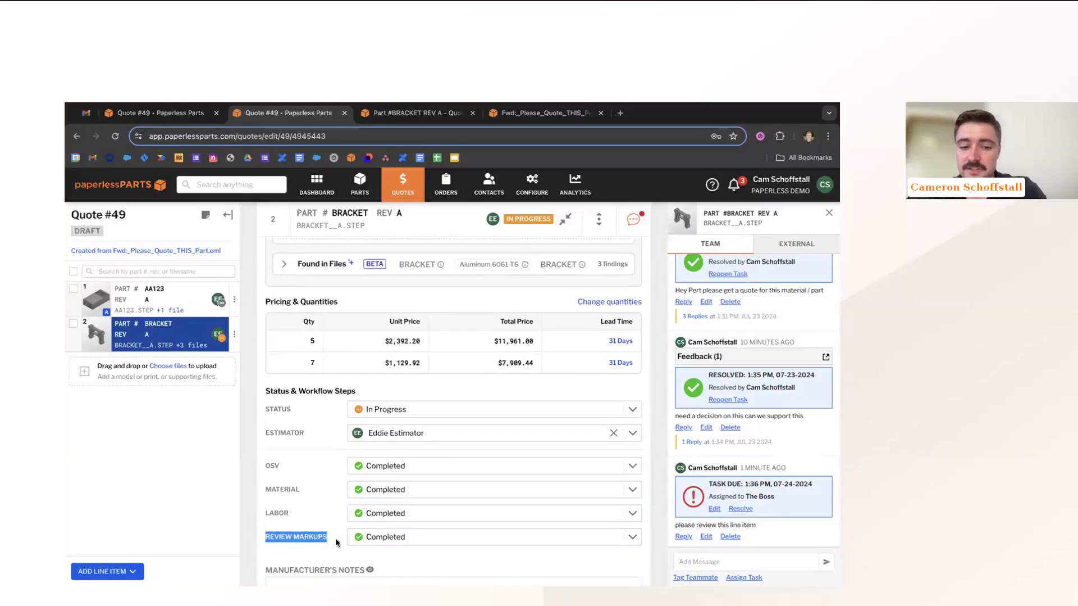
pyautogui.click(266, 538)
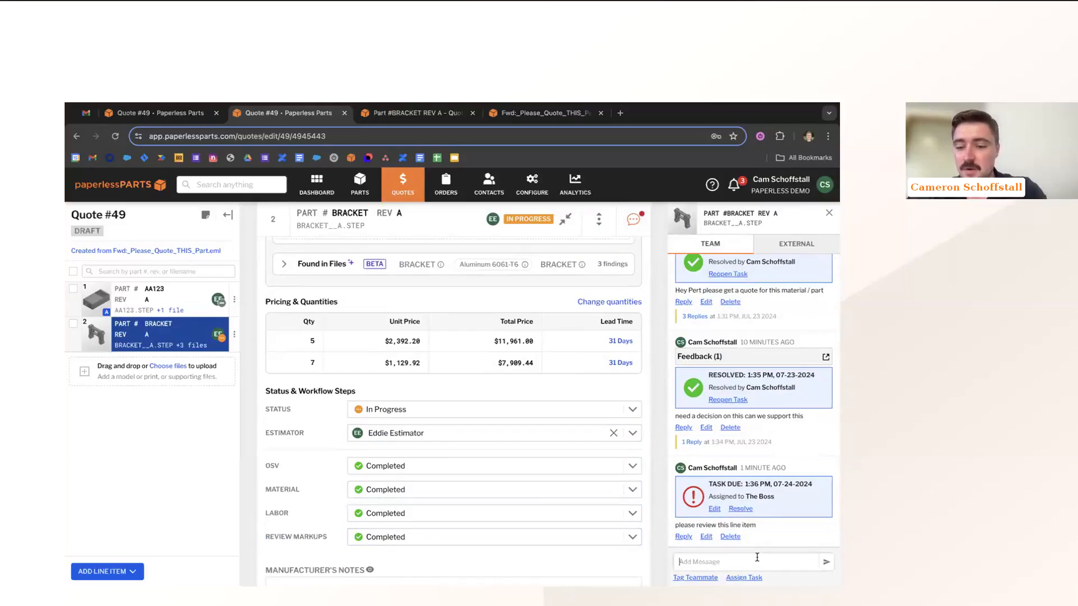
pyautogui.click(742, 509)
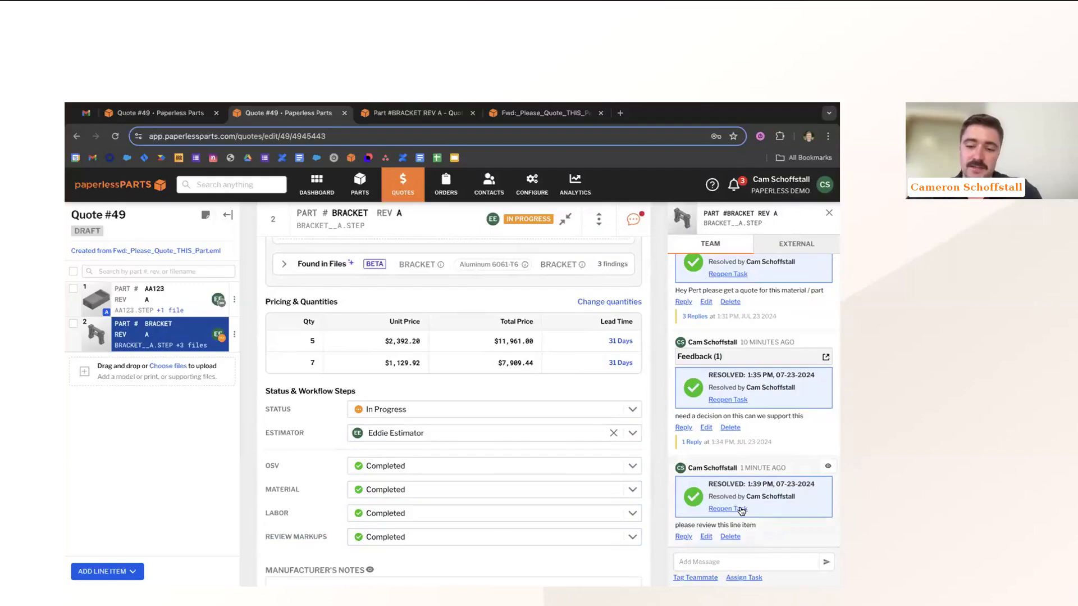
# Reply "checked and approved" to the resolved review task in the BRACKET's team messages
pyautogui.click(684, 541)
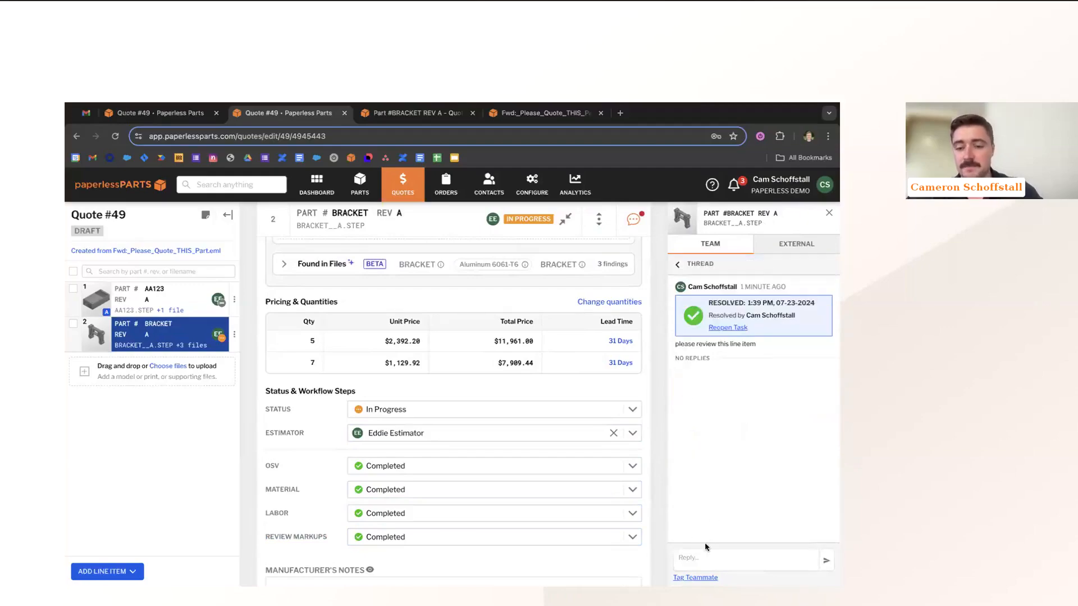
pyautogui.click(702, 558)
pyautogui.write('ched')
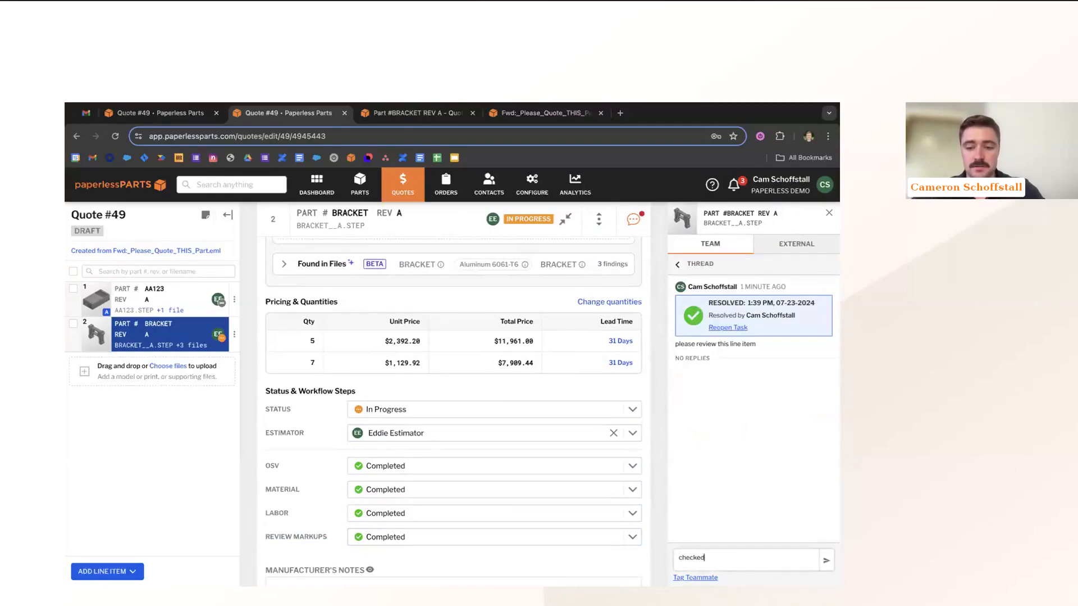
pyautogui.write('ked and approved')
pyautogui.press('Return')
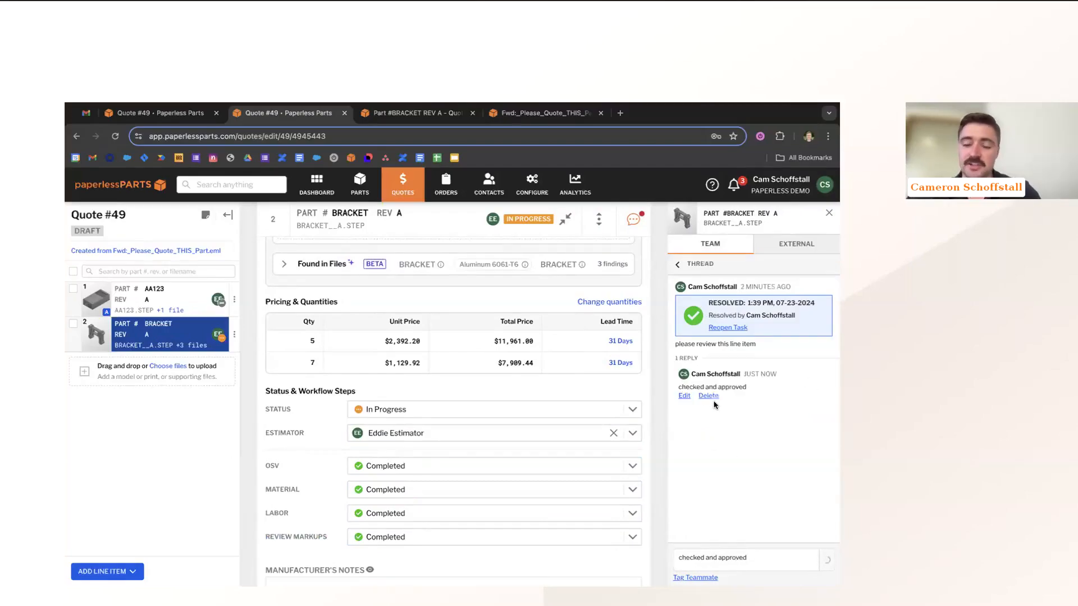
# Add a second reply, "set the markups to 30%", to the review task's thread
pyautogui.moveTo(691, 375); pyautogui.dragTo(784, 375)
pyautogui.click(683, 486)
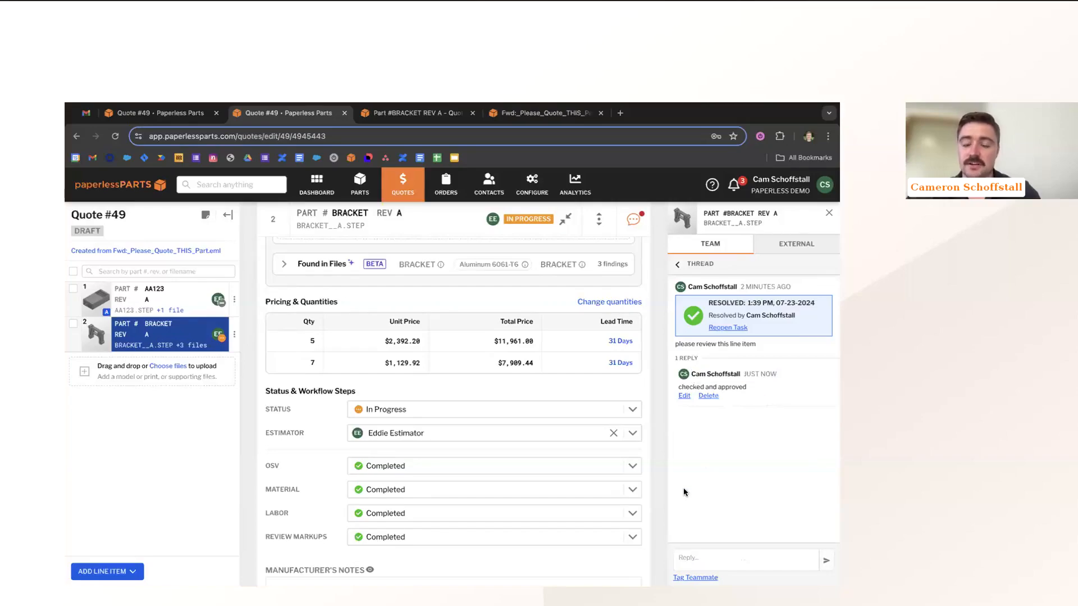
pyautogui.click(705, 558)
pyautogui.write('set the markups to 30%')
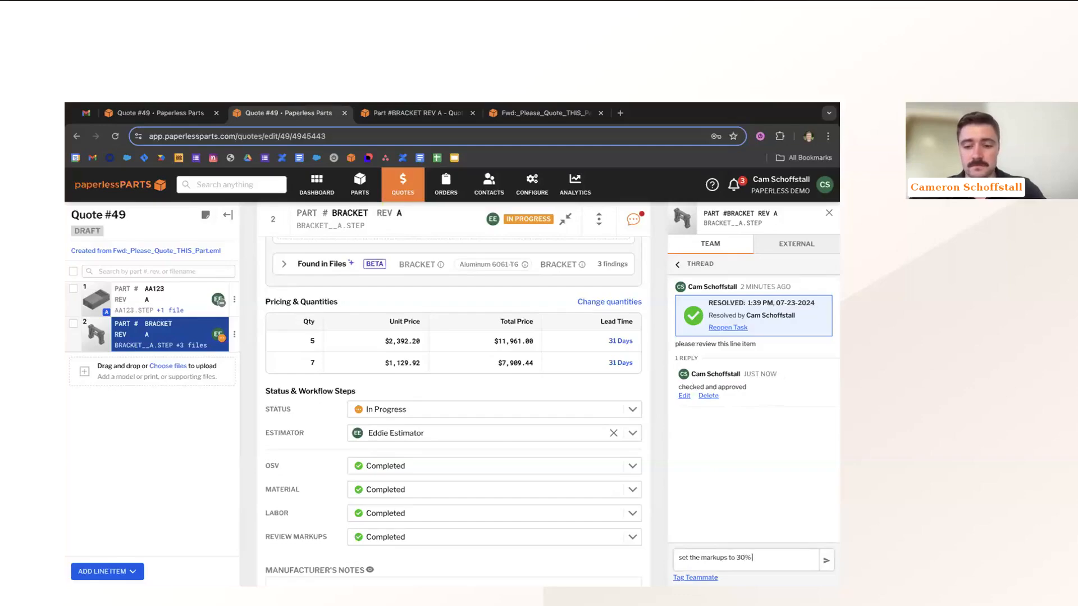
pyautogui.press('Return')
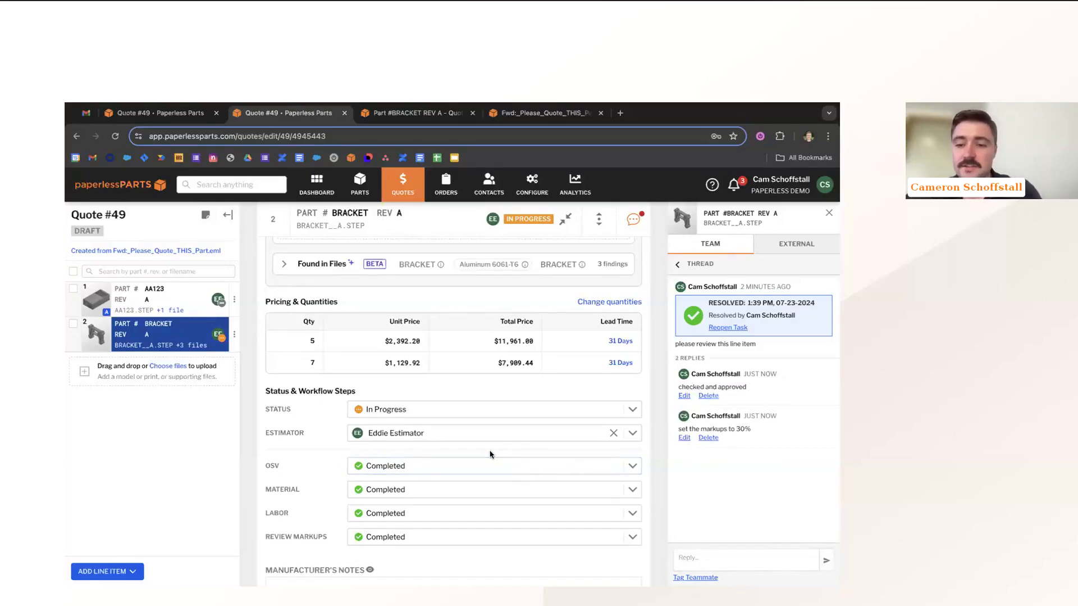
# Leave the message thread and set the BRACKET's overall line item status to Completed
pyautogui.click(686, 268)
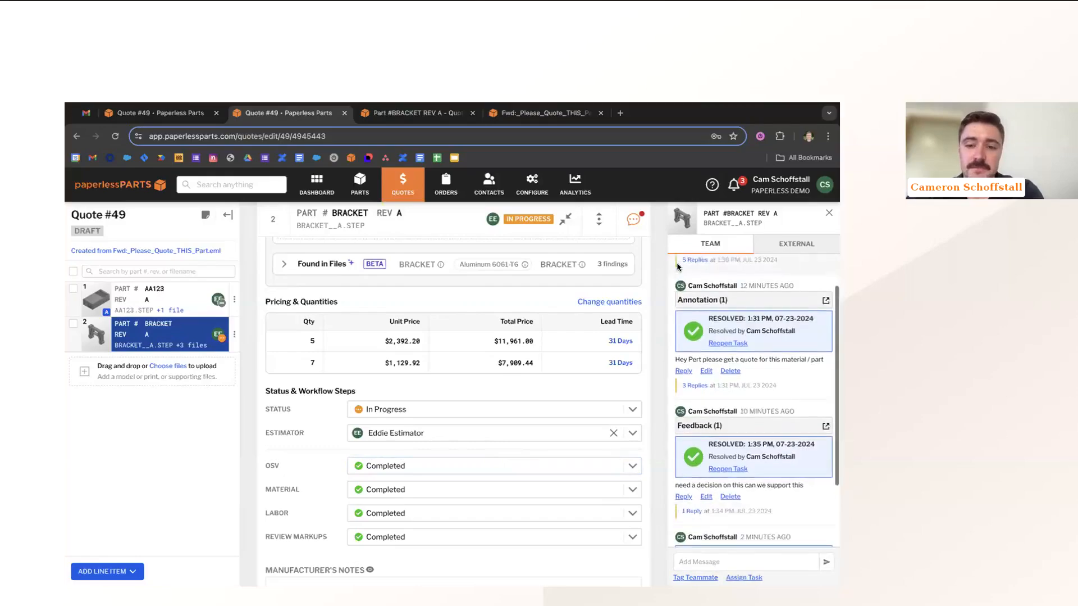
pyautogui.scroll(-3, 377, 413)
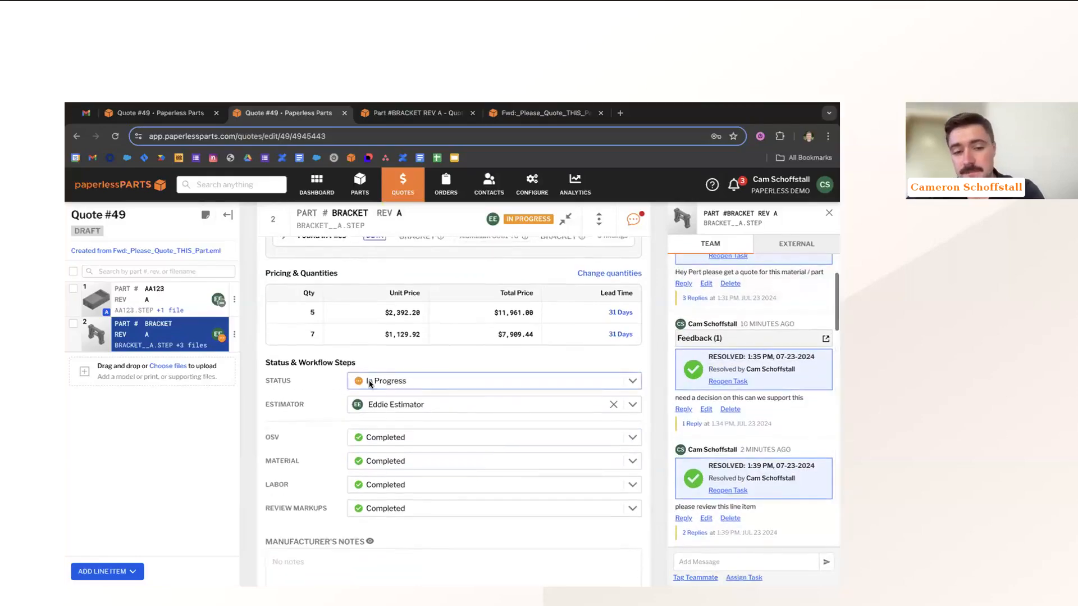
pyautogui.scroll(1, 369, 382)
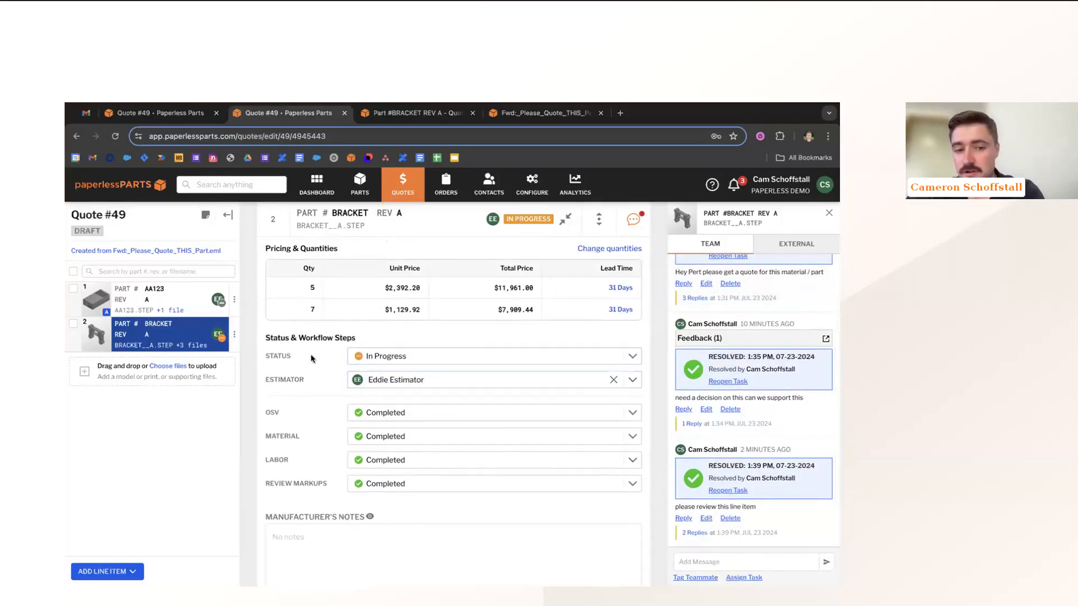
pyautogui.click(387, 356)
pyautogui.click(402, 447)
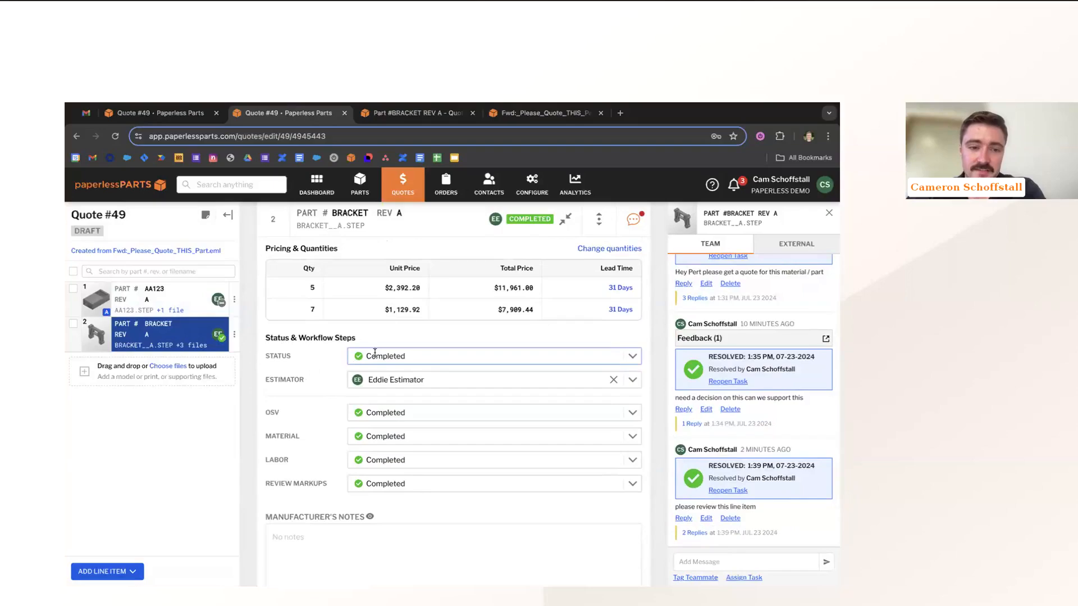
# Review the BRACKET's unit prices, total prices and lead times for both quantities
pyautogui.click(321, 355)
pyautogui.scroll(2, 321, 356)
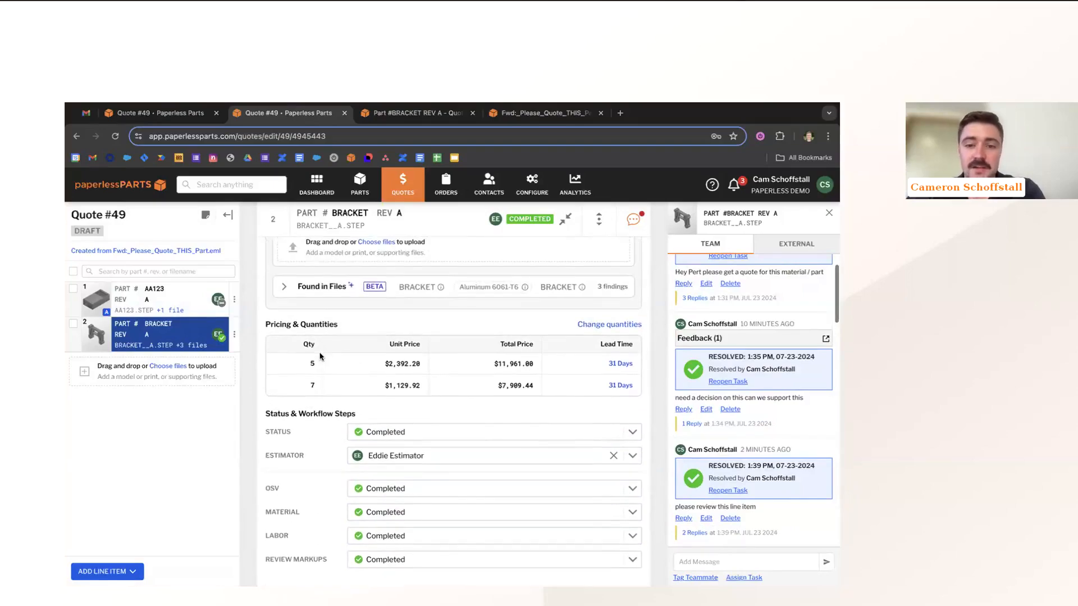
pyautogui.doubleClick(323, 363)
pyautogui.moveTo(347, 368); pyautogui.dragTo(507, 358)
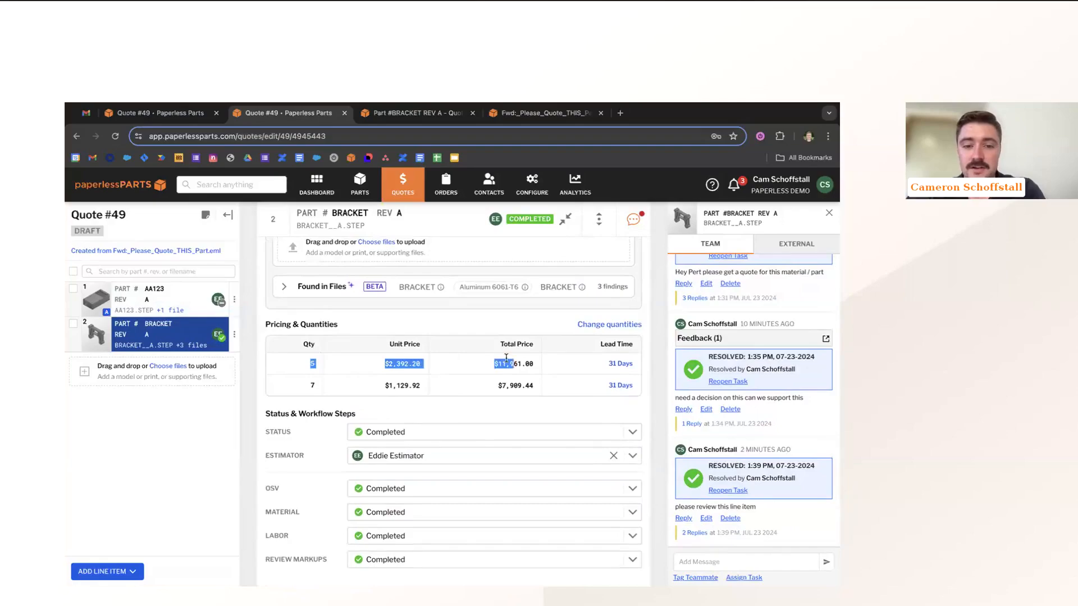
pyautogui.moveTo(614, 366); pyautogui.dragTo(620, 388)
pyautogui.click(622, 407)
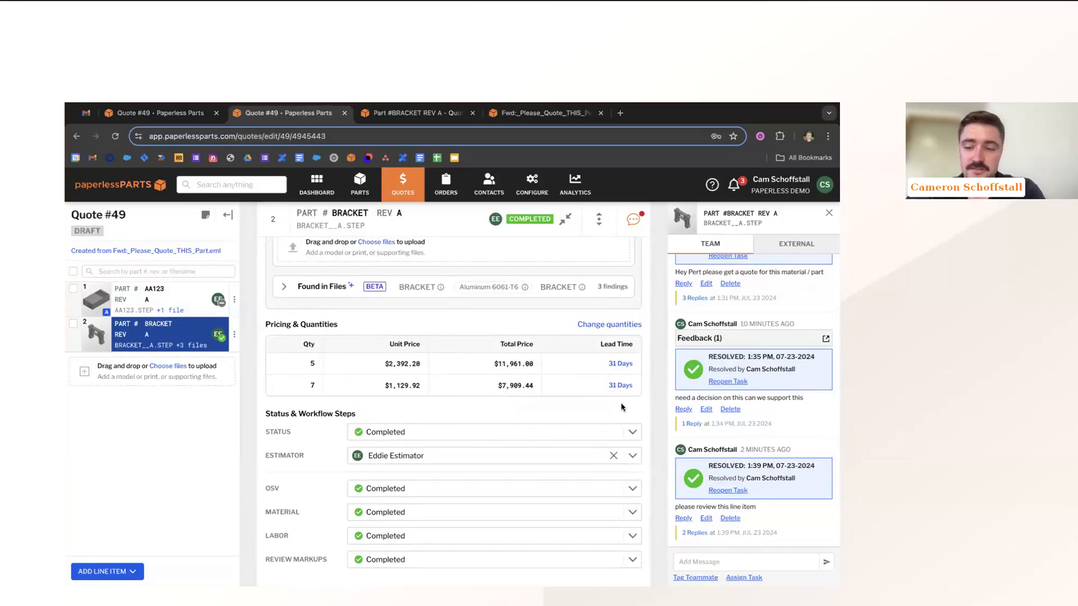
pyautogui.moveTo(599, 107)
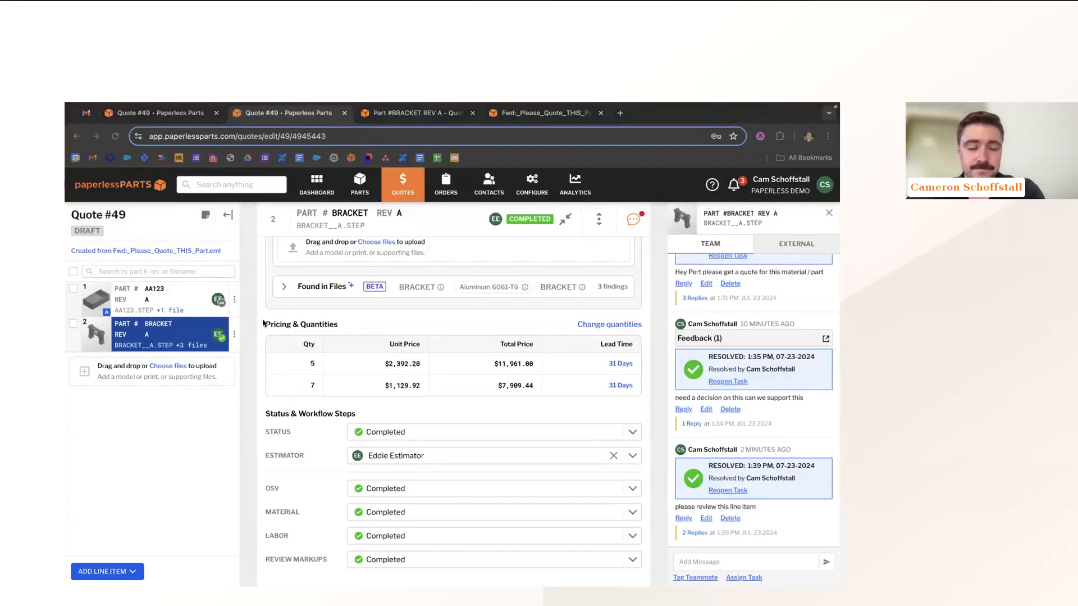
# Check the AA123 assembly's status and workflow steps, and remove that line item from quote 49
pyautogui.click(173, 300)
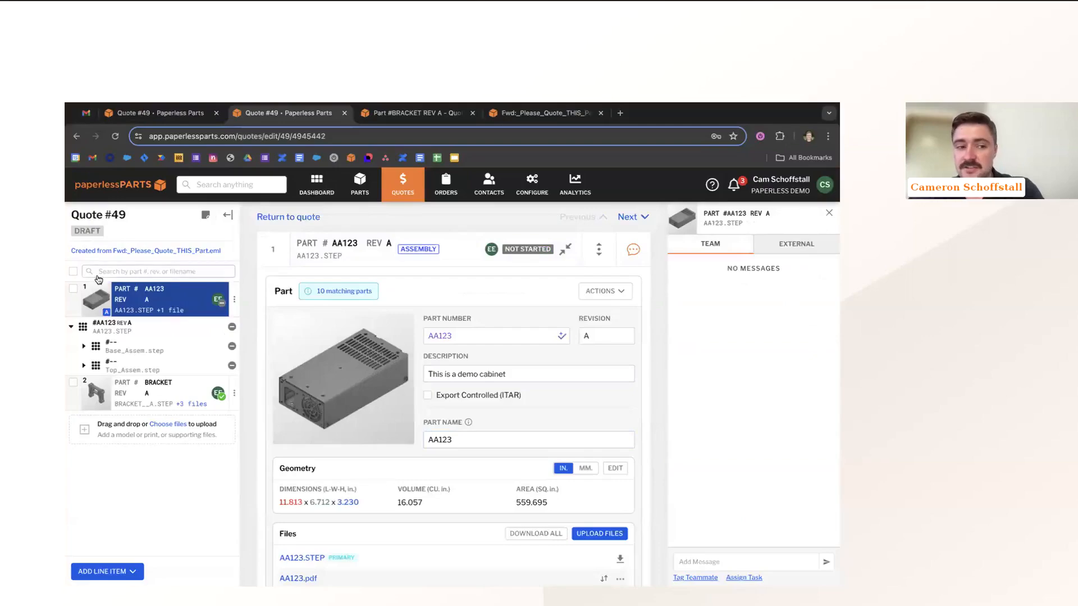
pyautogui.scroll(-5, 442, 372)
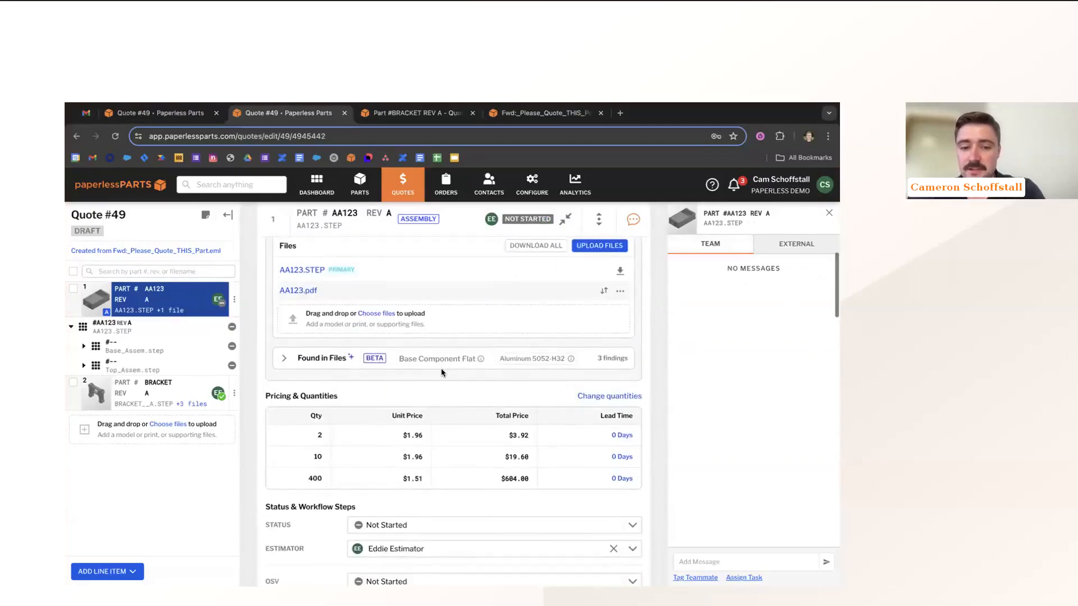
pyautogui.scroll(-3, 440, 366)
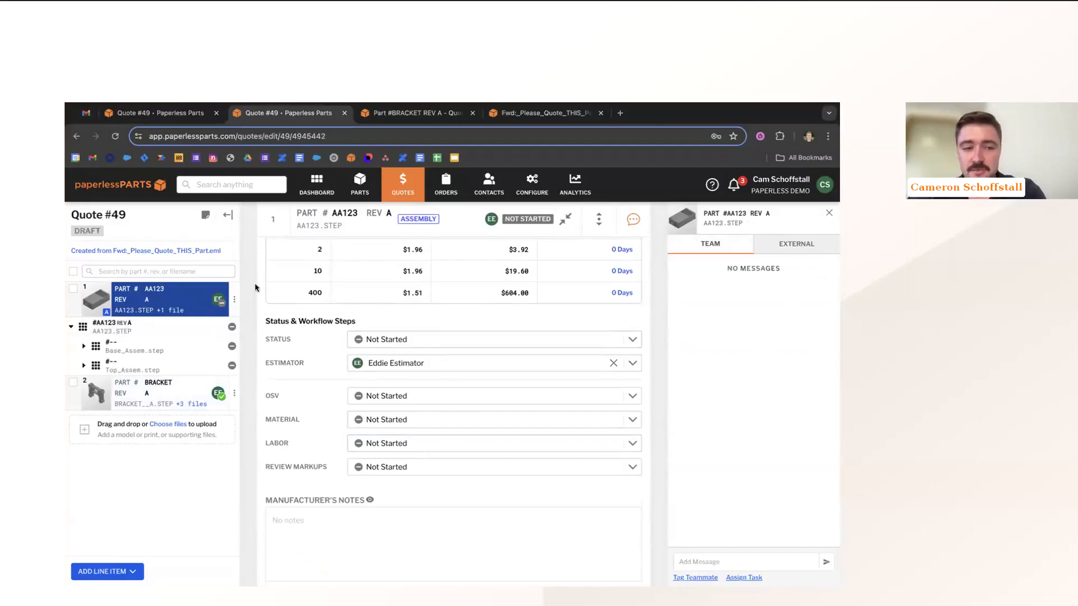
pyautogui.click(236, 307)
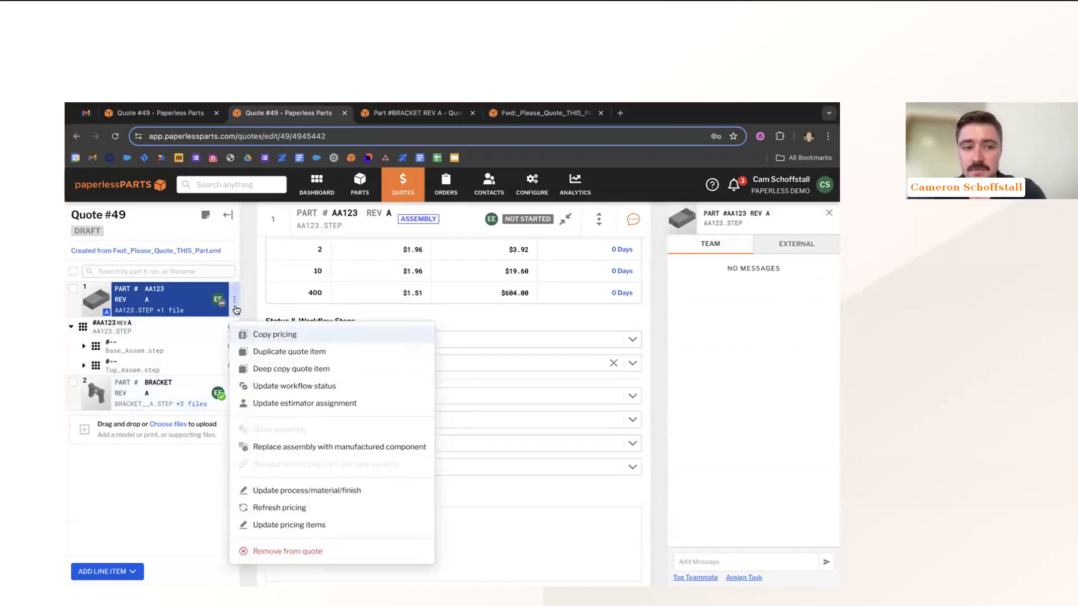
pyautogui.click(279, 550)
pyautogui.click(524, 400)
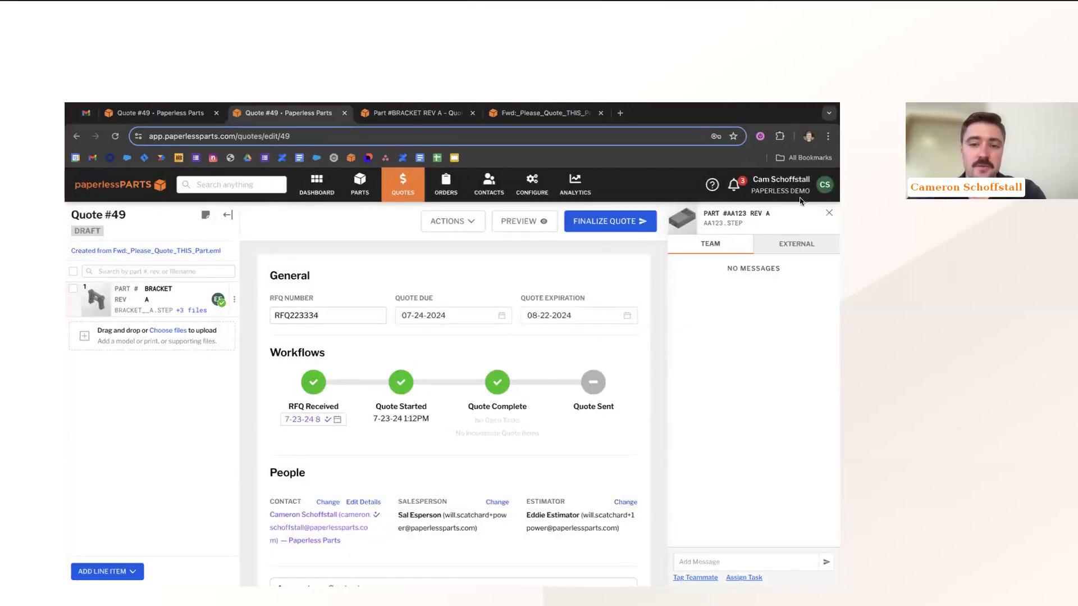
# Close the AA123 messages, open the BRACKET line item and read through its team message history
pyautogui.click(829, 213)
pyautogui.click(159, 306)
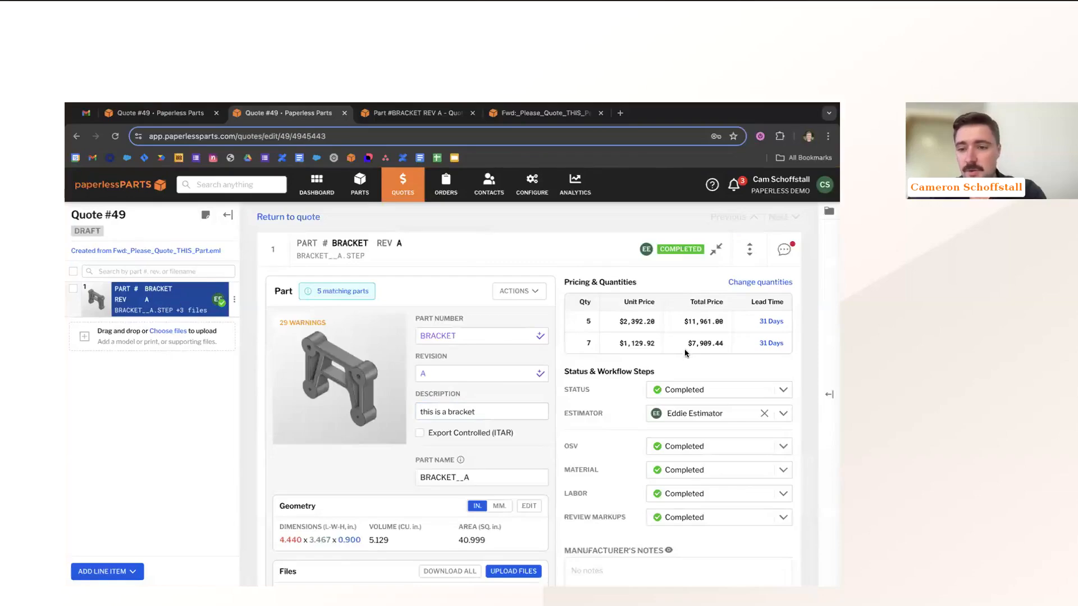
pyautogui.click(786, 249)
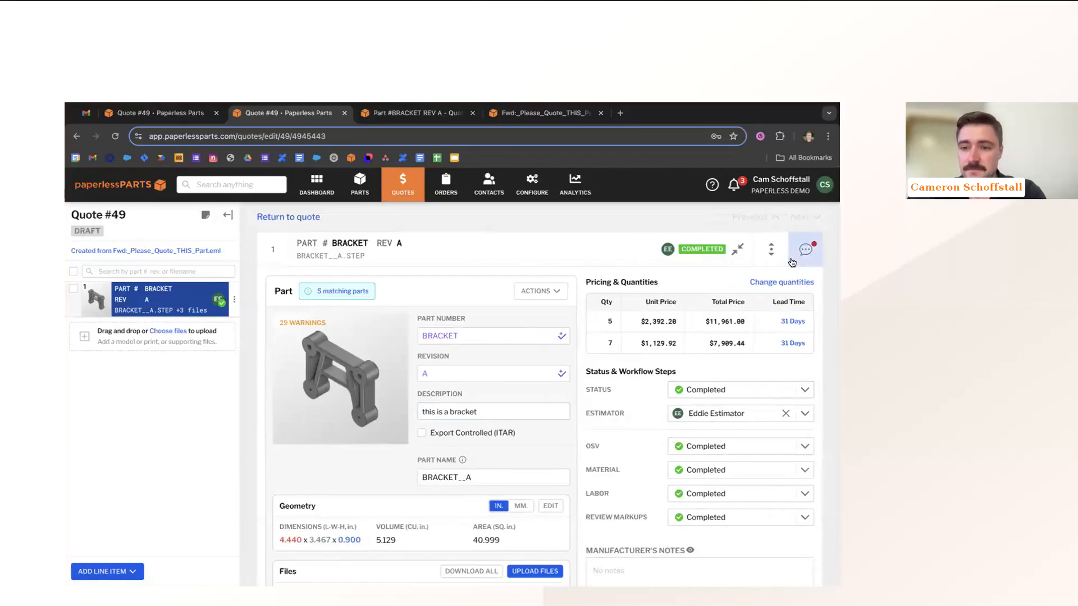
pyautogui.click(792, 261)
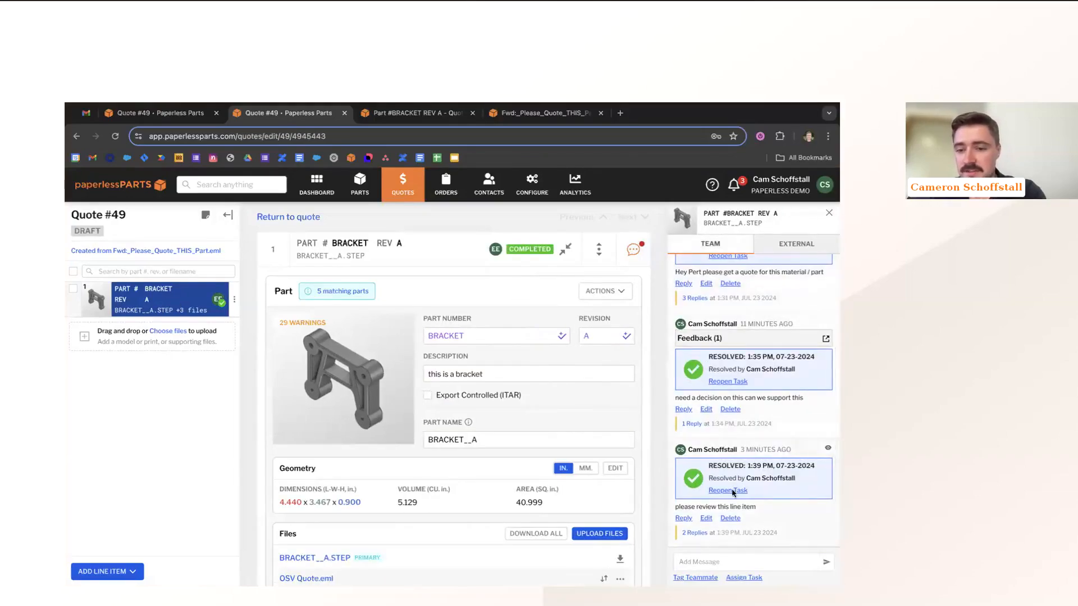
pyautogui.scroll(3, 731, 483)
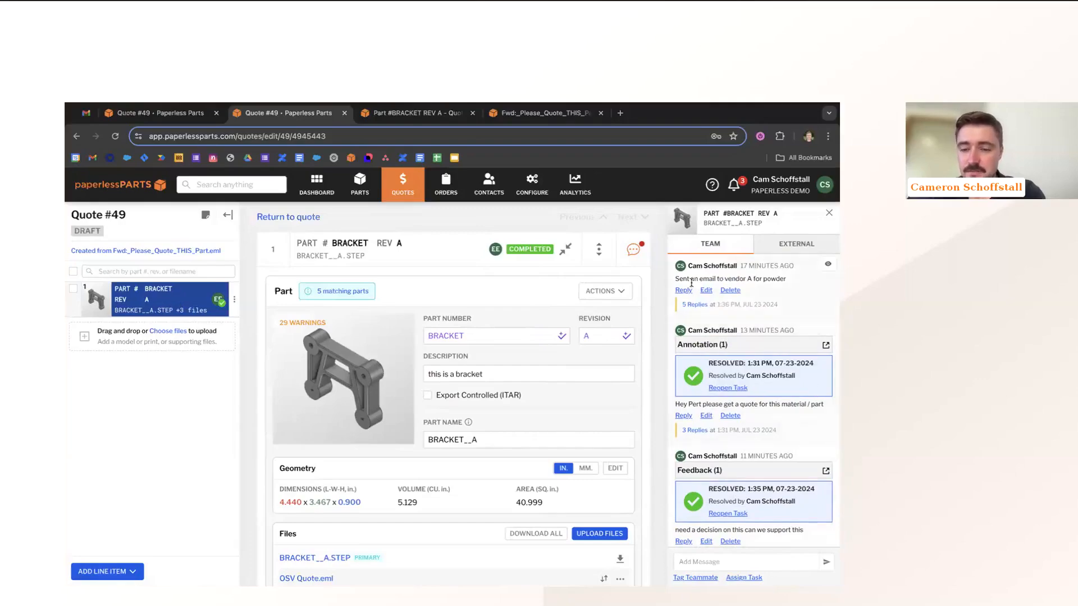
pyautogui.scroll(-6, 450, 457)
pyautogui.scroll(3, 454, 458)
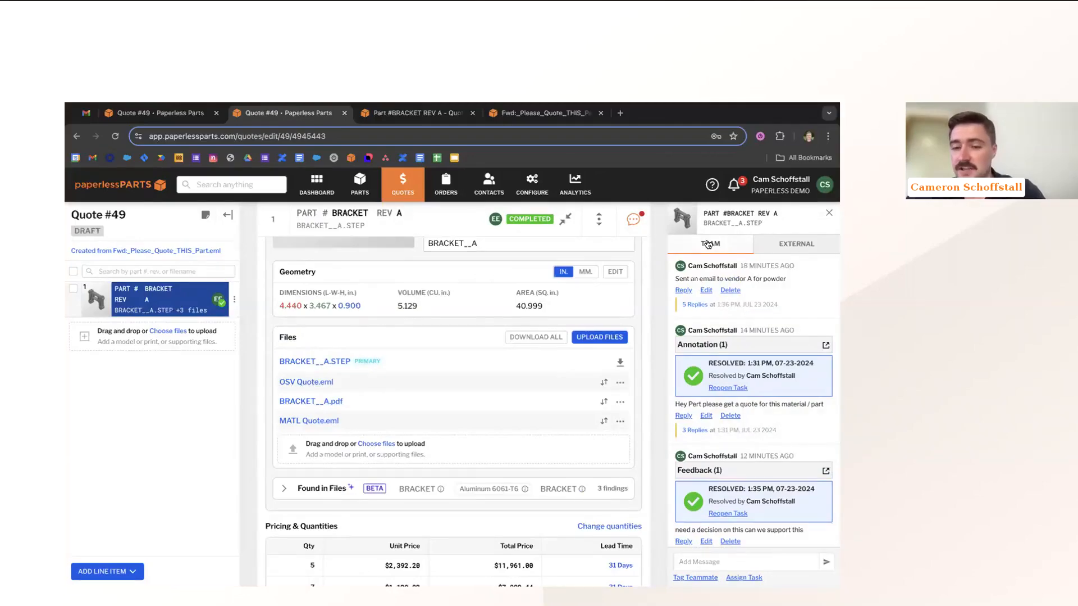
# Check the 5. Review Estimates (Management) line item view, and examine quote 49's workflow and price columns in the 6. Ready to Send (Sales) view
pyautogui.click(396, 188)
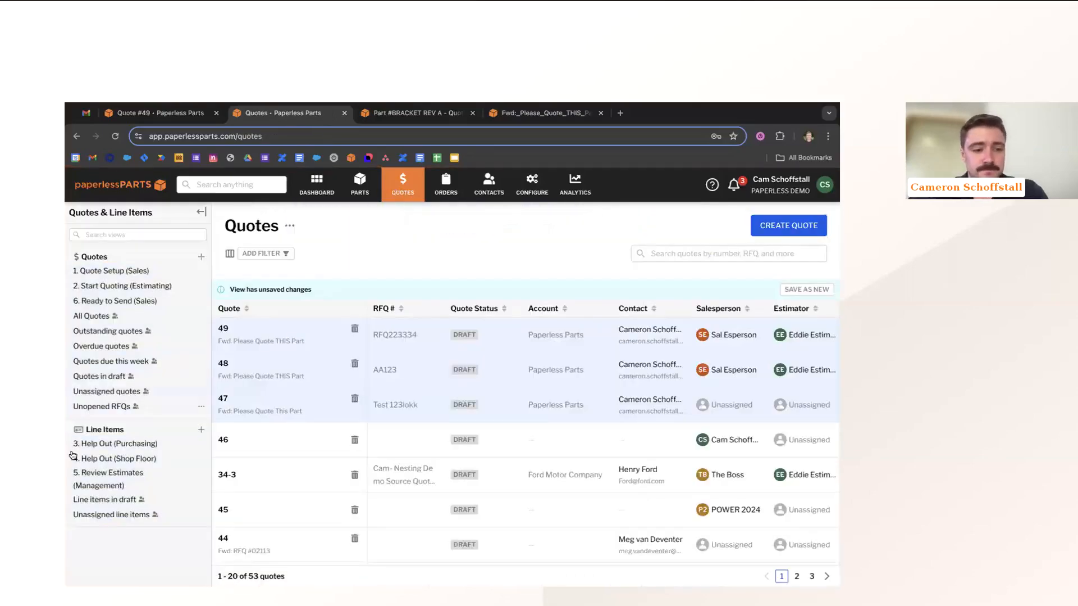
pyautogui.click(79, 479)
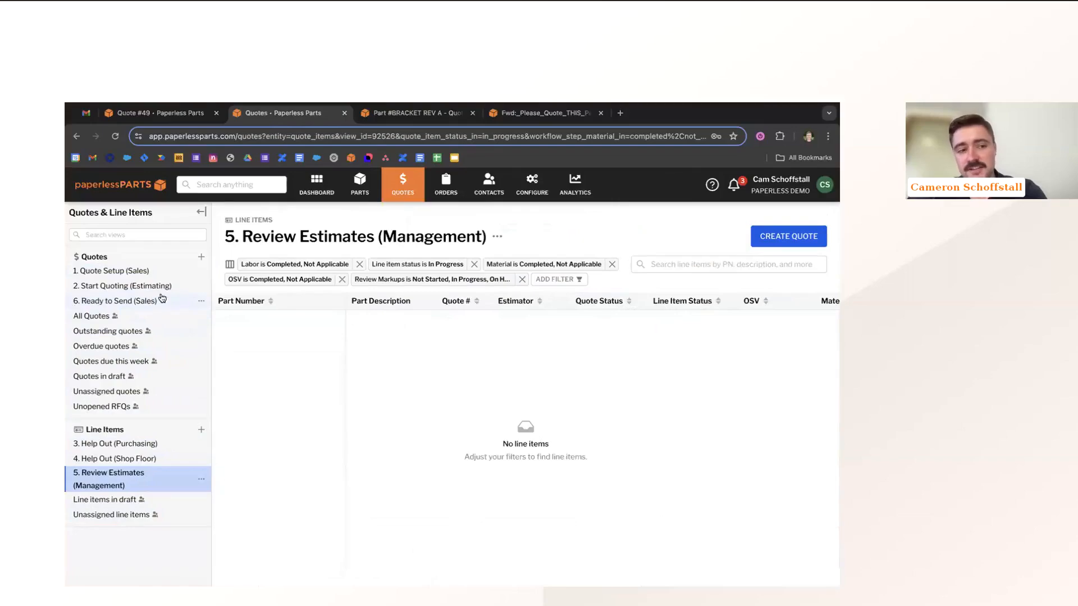
pyautogui.click(82, 301)
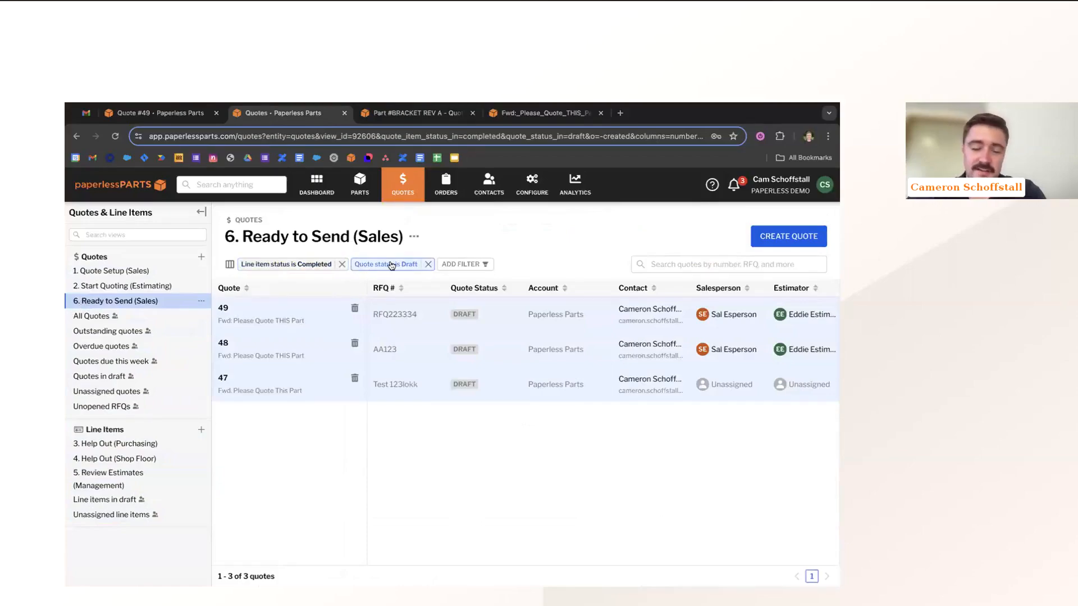
pyautogui.hscroll(3, 456, 342)
pyautogui.hscroll(5, 456, 341)
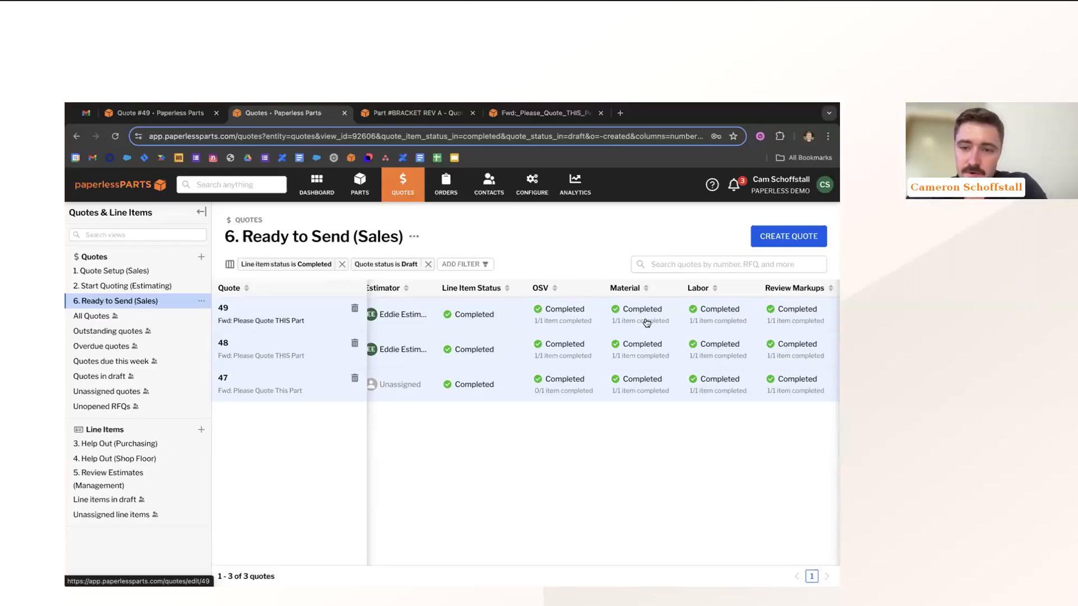
pyautogui.hscroll(-5, 646, 322)
pyautogui.hscroll(10, 646, 321)
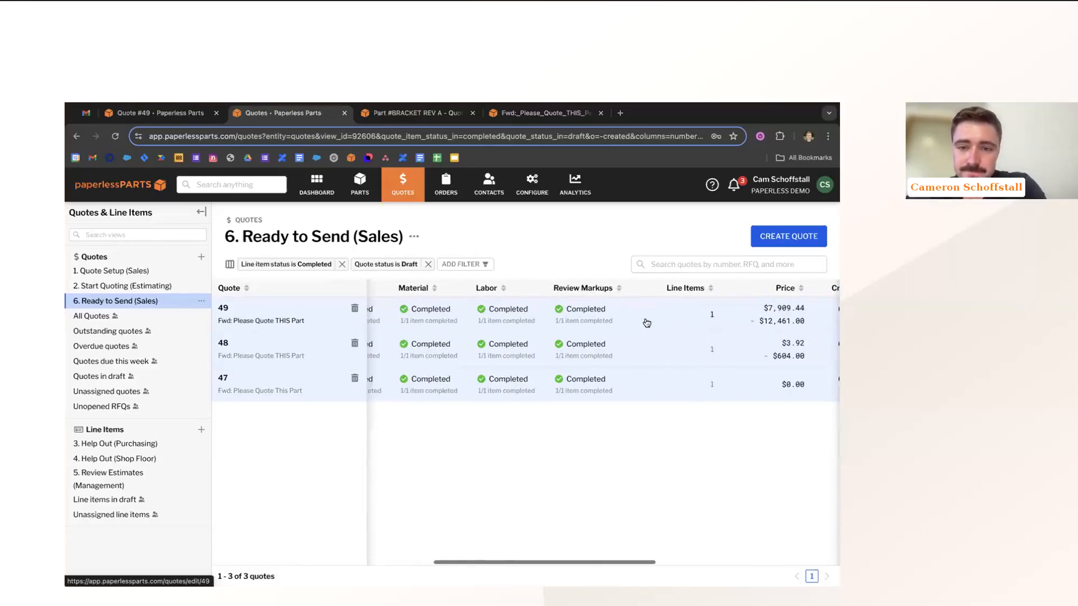
# Open quote 49 from the 6. Ready to Send (Sales) view, look over its details, and open its BRACKET line item
pyautogui.click(567, 319)
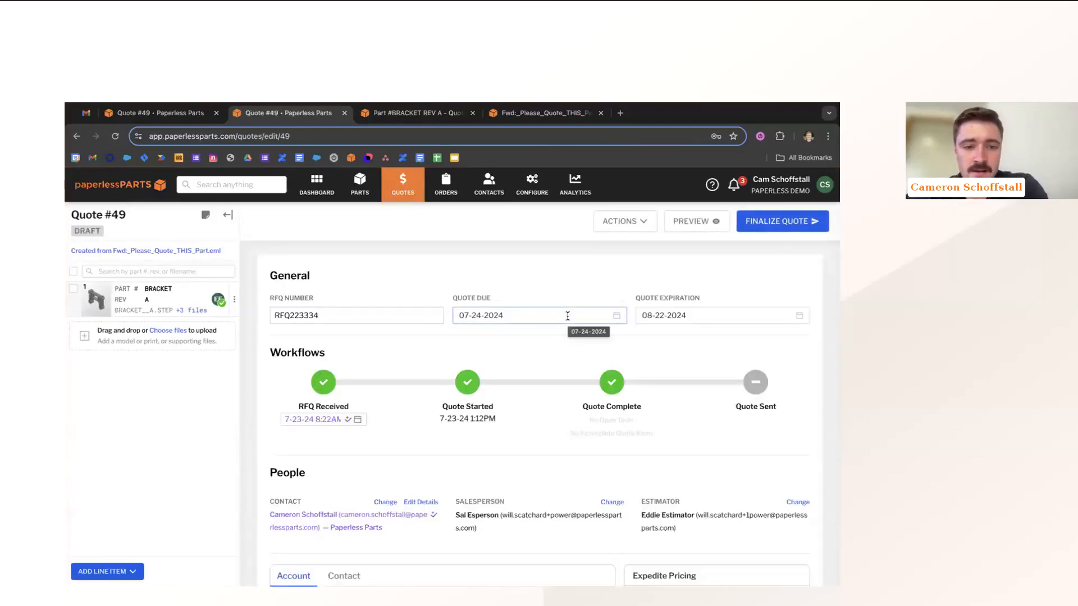
pyautogui.scroll(-15, 587, 399)
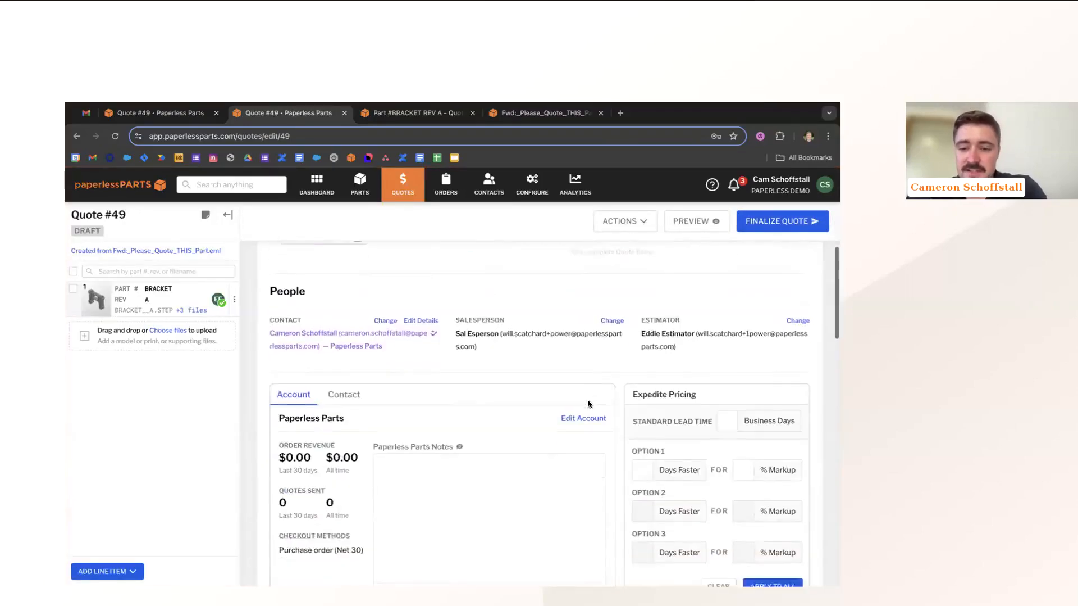
pyautogui.scroll(-5, 587, 400)
pyautogui.scroll(1, 486, 382)
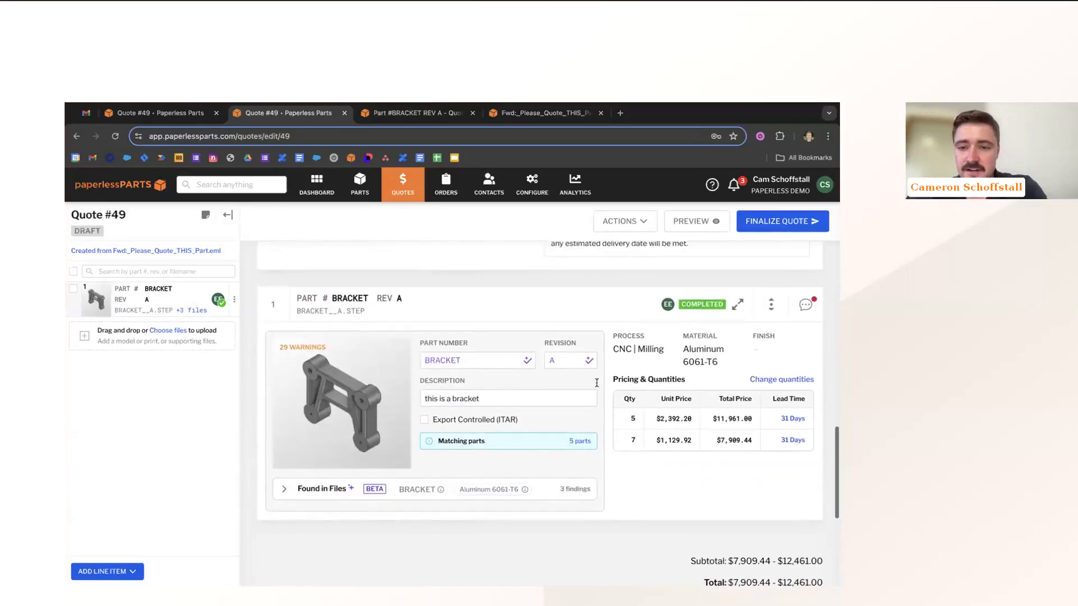
pyautogui.click(478, 308)
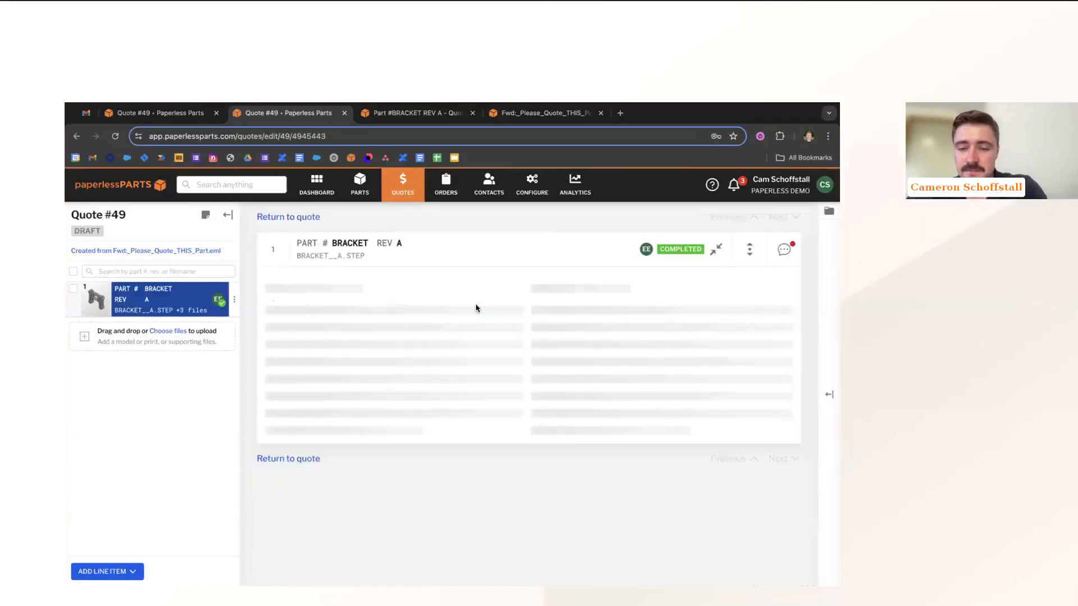
pyautogui.moveTo(566, 357); pyautogui.dragTo(596, 494)
pyautogui.click(596, 493)
# Open the BRACKET's team messages and read the "please review this line item" replies alongside the pricing markups
pyautogui.click(784, 220)
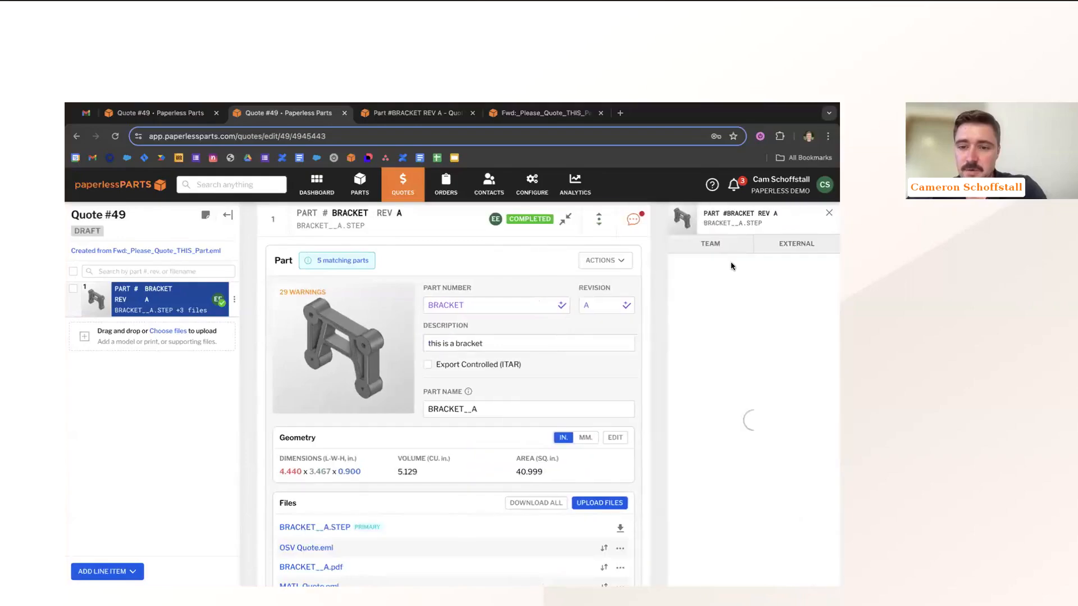
pyautogui.scroll(1, 723, 419)
pyautogui.scroll(-3, 745, 427)
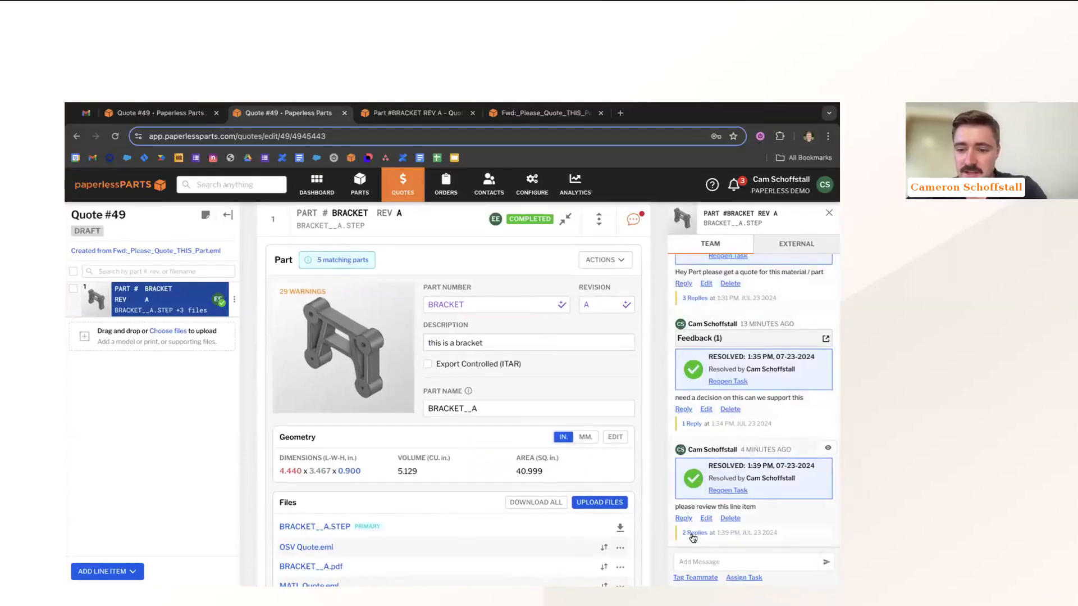
pyautogui.click(692, 534)
pyautogui.scroll(-15, 446, 504)
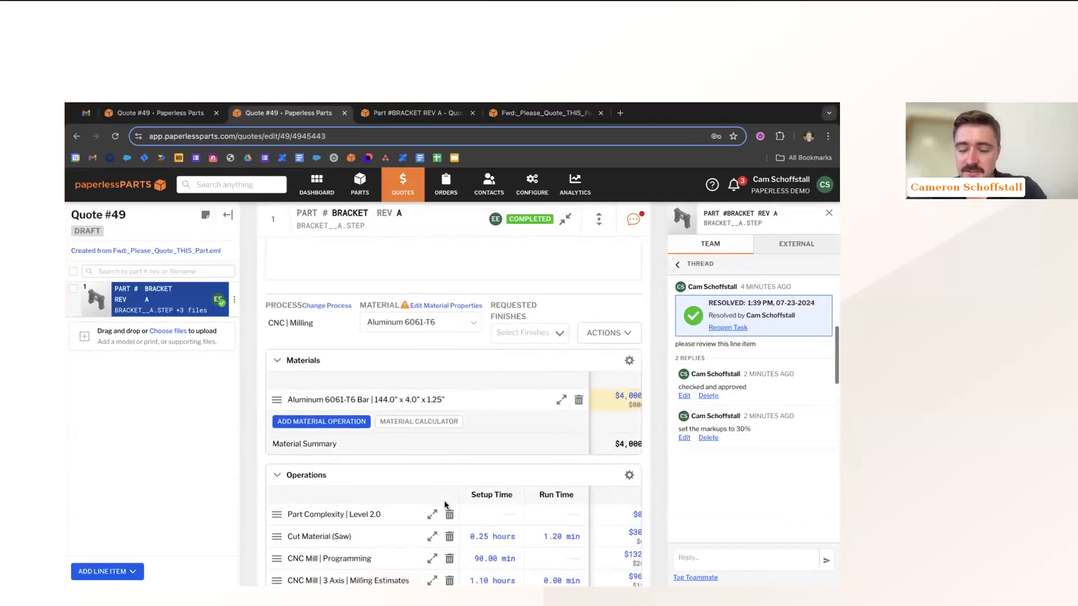
pyautogui.scroll(-8, 446, 505)
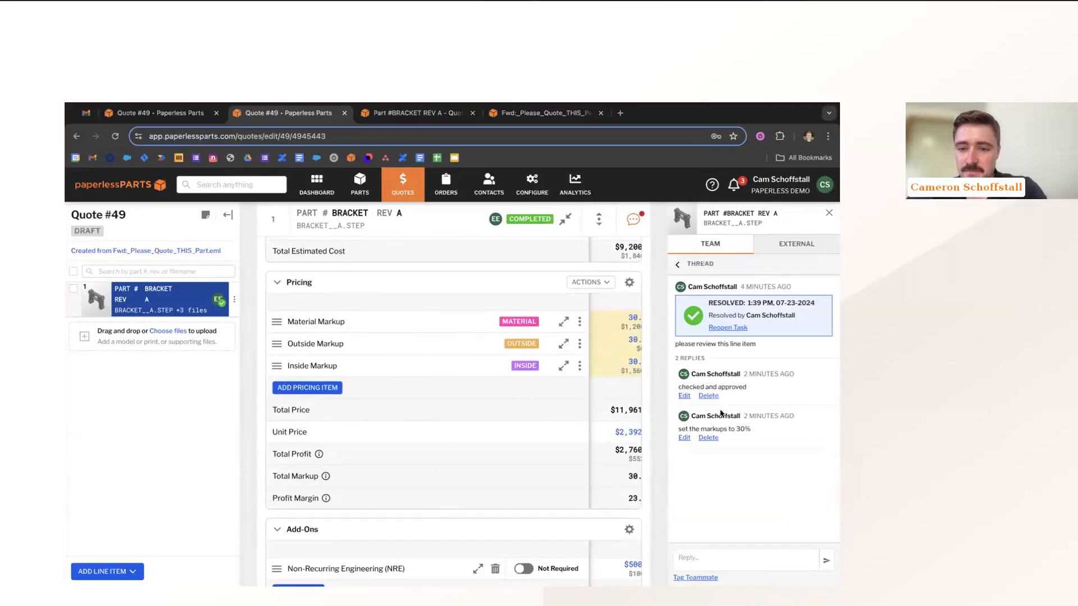
pyautogui.moveTo(686, 430); pyautogui.dragTo(792, 441)
pyautogui.click(777, 490)
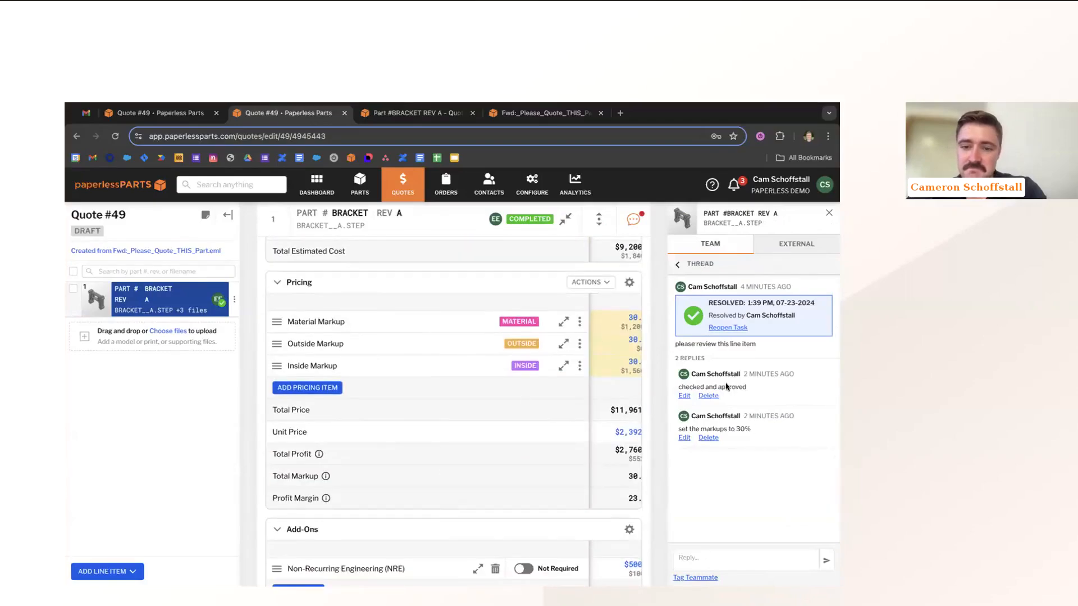
# Close the BRACKET messages, check its lead times and workflow steps, and return to quote 49
pyautogui.click(830, 214)
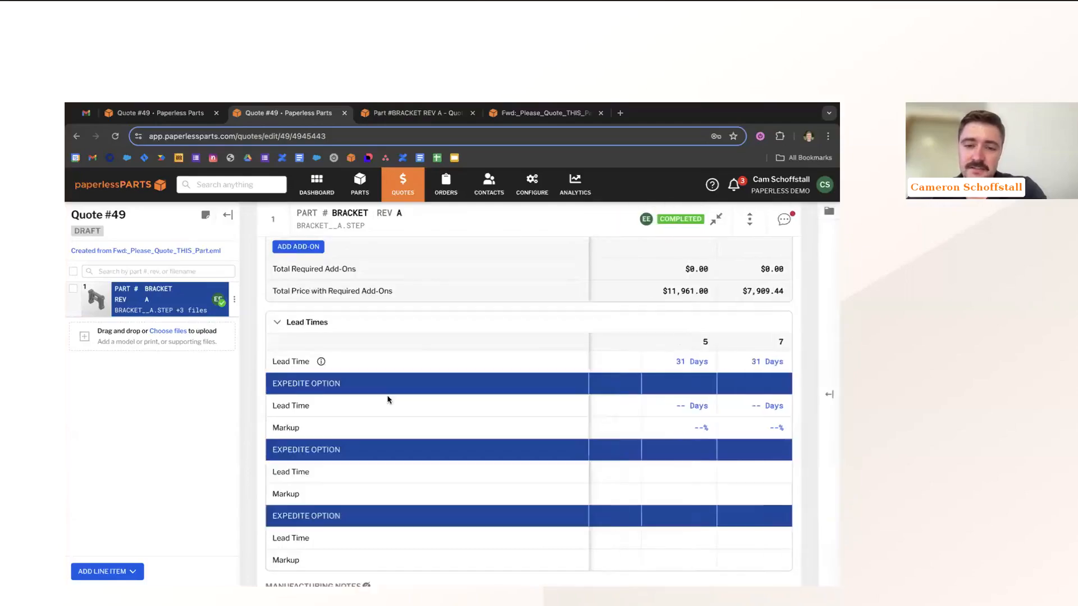
pyautogui.scroll(10, 387, 397)
pyautogui.scroll(10, 387, 398)
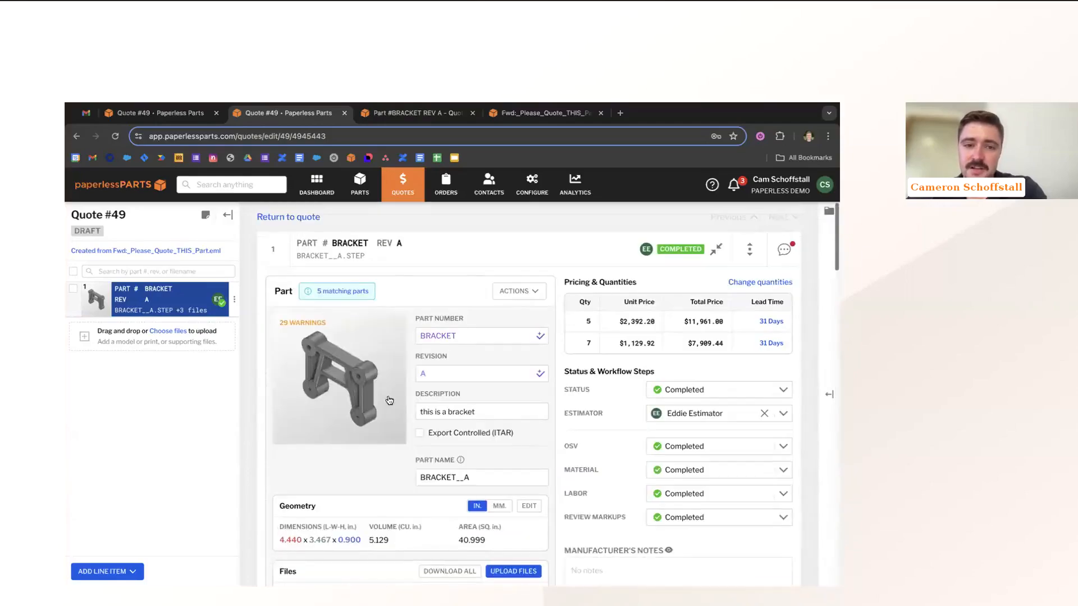
pyautogui.click(297, 219)
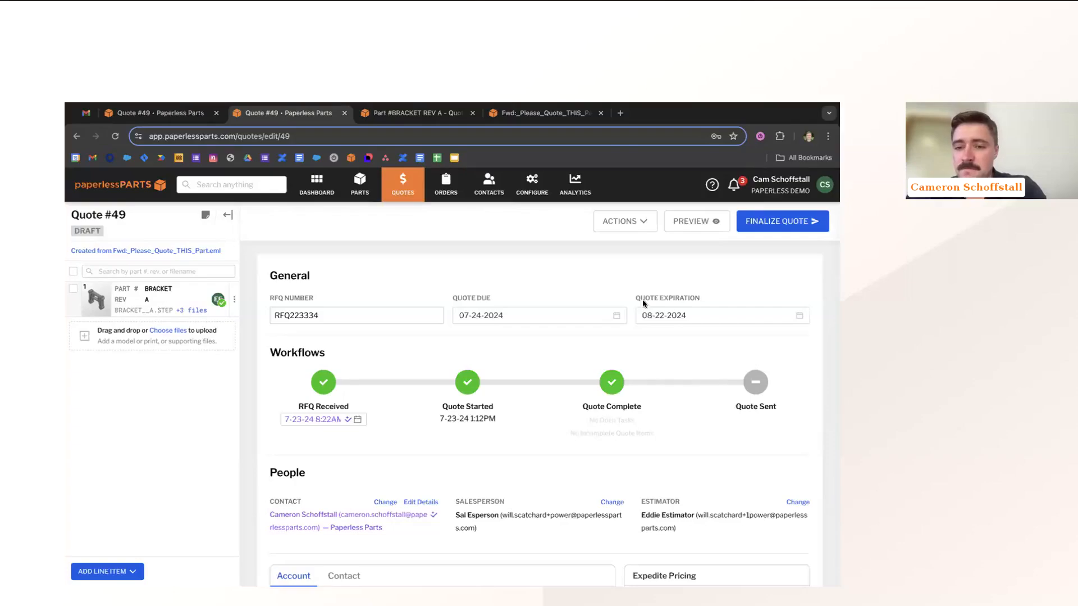
# Start finalizing quote 49 and replace the email's thank-you paragraph with "heres your quote!"
pyautogui.click(780, 226)
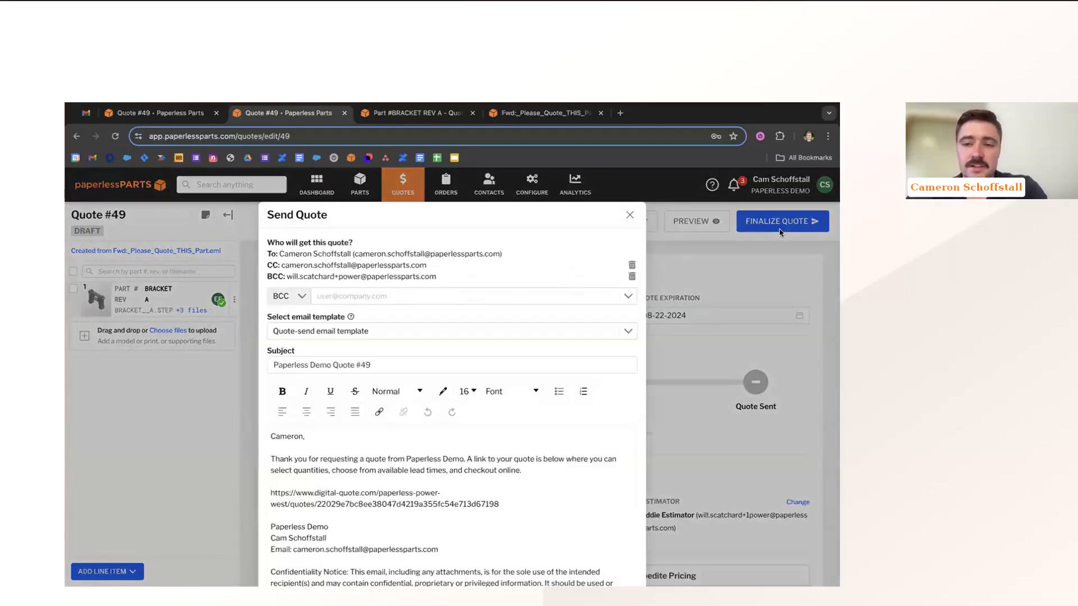
pyautogui.scroll(-2, 450, 421)
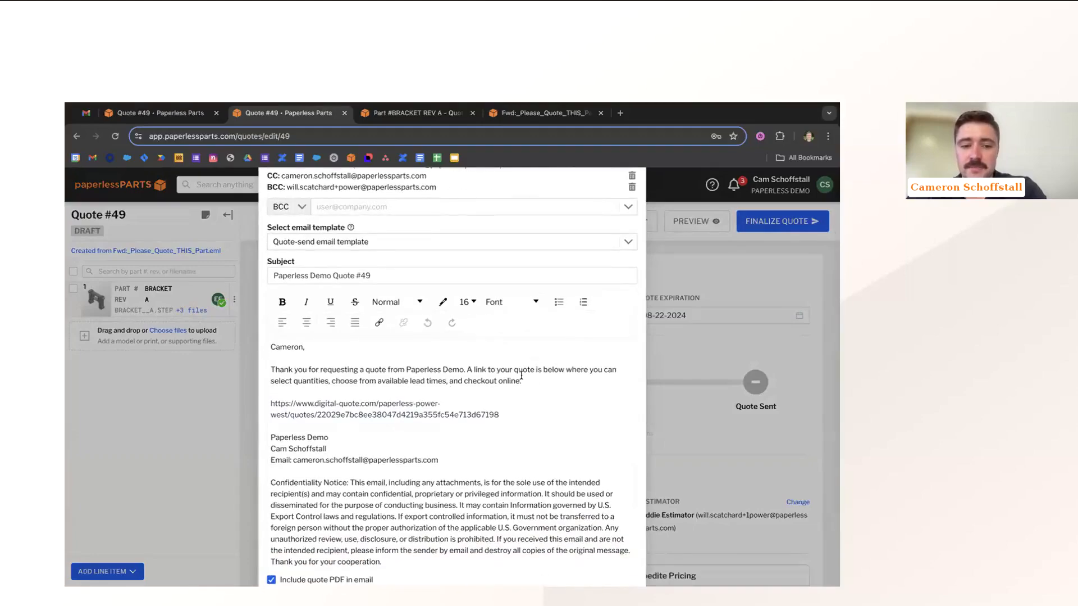
pyautogui.moveTo(542, 378); pyautogui.dragTo(246, 371)
pyautogui.press('BackSpace')
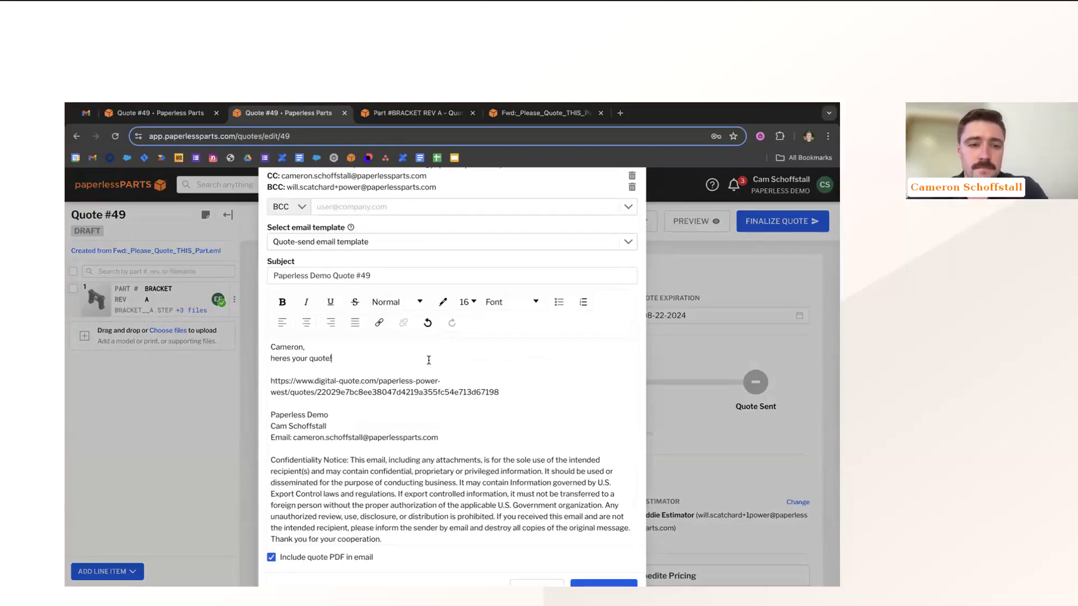
# Remove the BCC recipient from the quote email and set the additional recipient type to CC
pyautogui.scroll(2, 429, 359)
pyautogui.moveTo(268, 227); pyautogui.dragTo(461, 246)
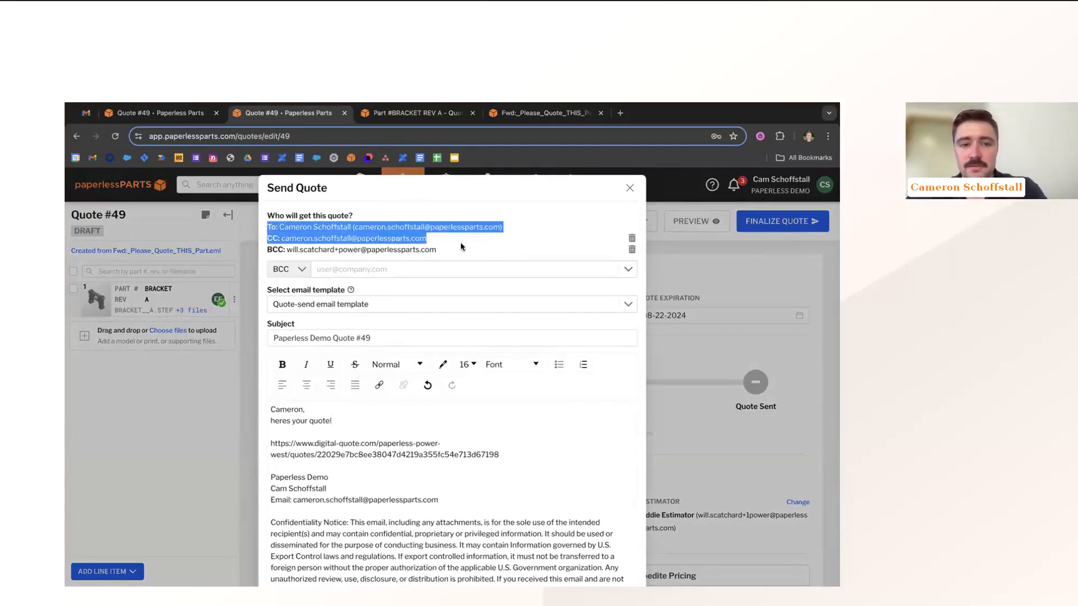
pyautogui.click(460, 246)
pyautogui.click(632, 249)
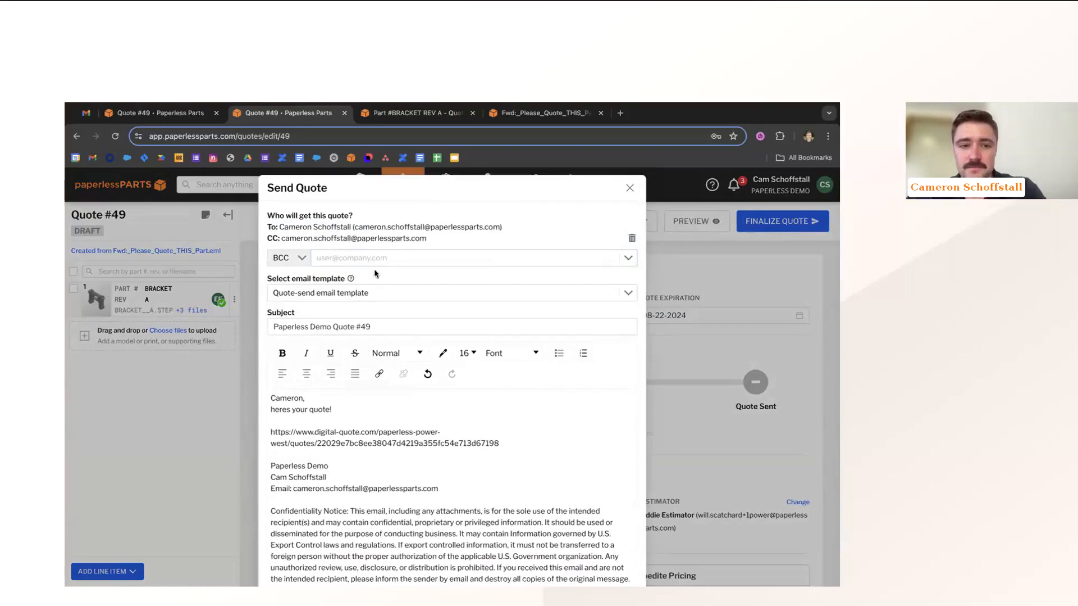
pyautogui.click(328, 258)
pyautogui.click(296, 258)
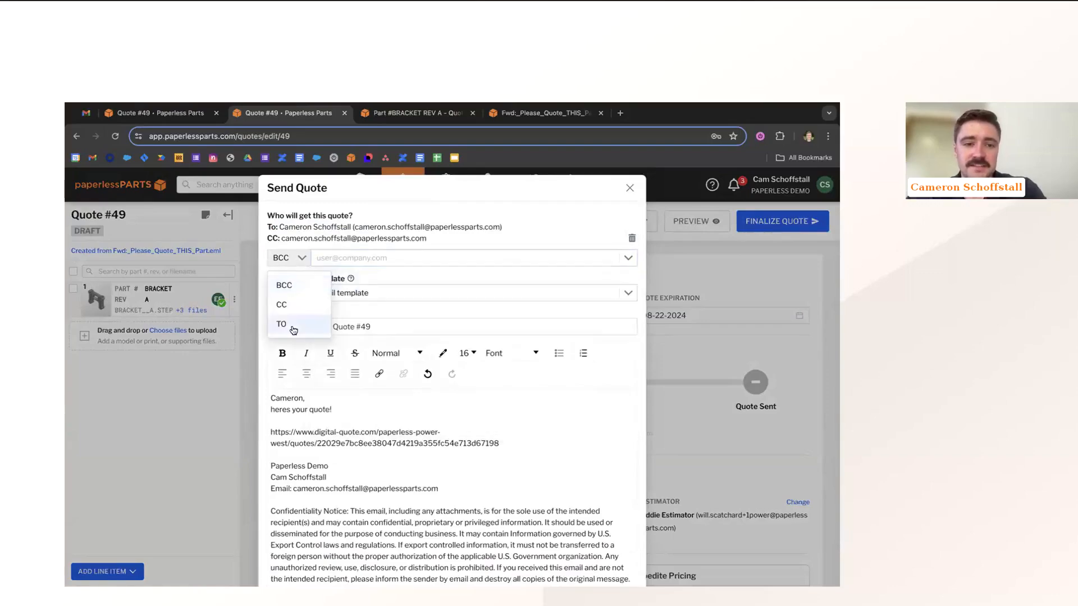
pyautogui.click(281, 304)
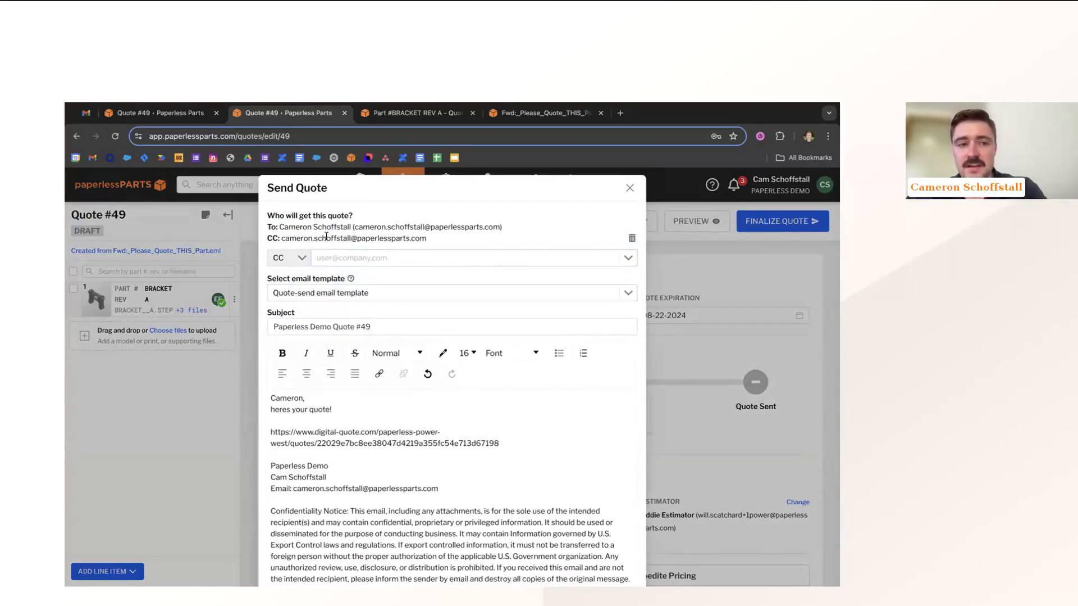
# Check the quote email's To and CC recipients, its message body and the option to include the quote PDF
pyautogui.moveTo(267, 226); pyautogui.dragTo(522, 225)
pyautogui.click(314, 223)
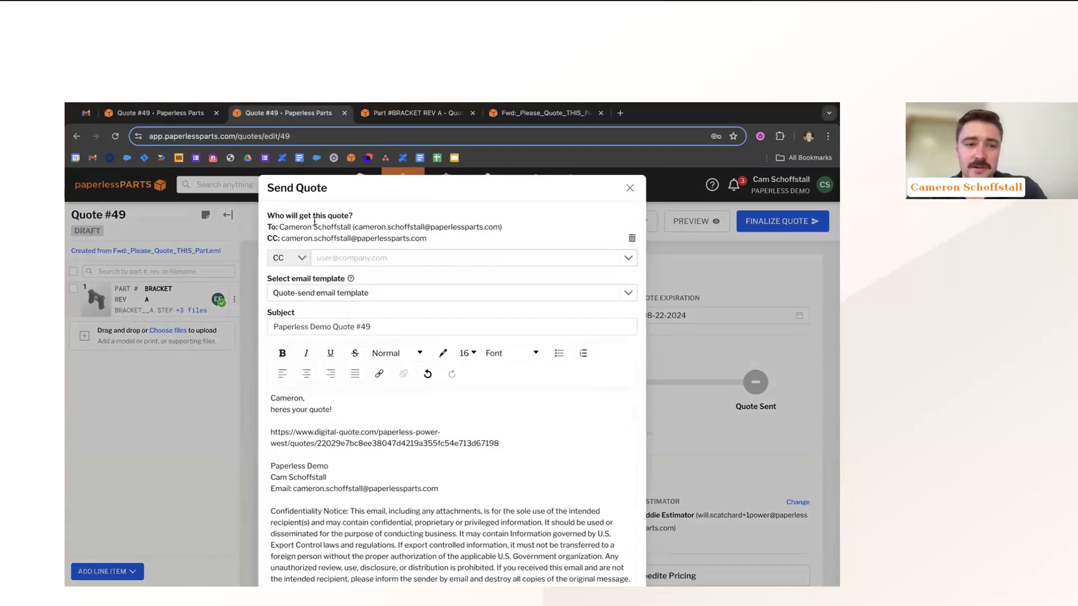
pyautogui.moveTo(271, 237); pyautogui.dragTo(472, 241)
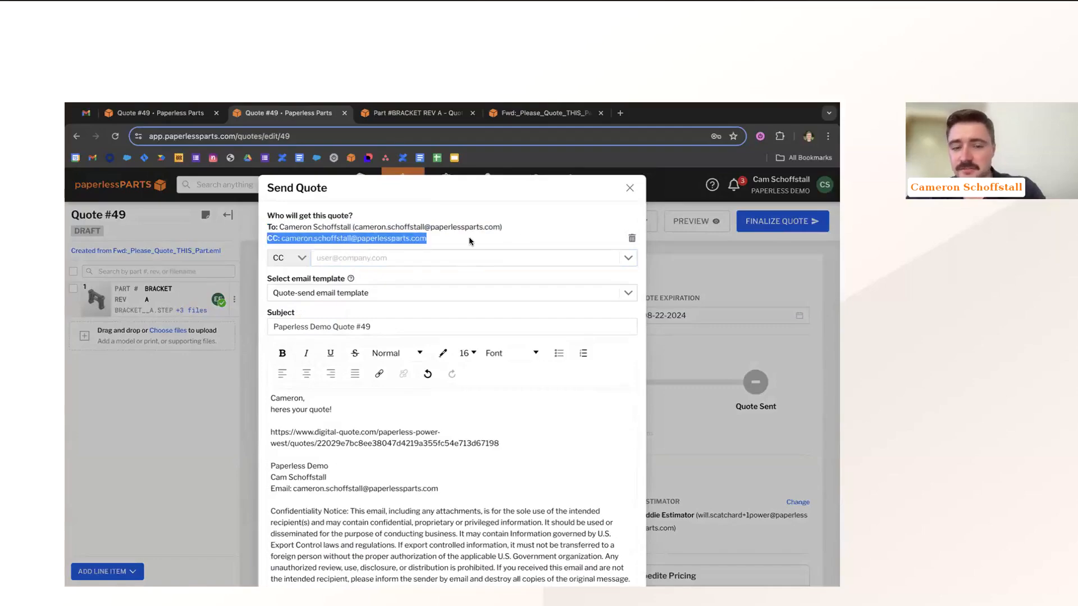
pyautogui.click(470, 236)
pyautogui.scroll(-3, 470, 236)
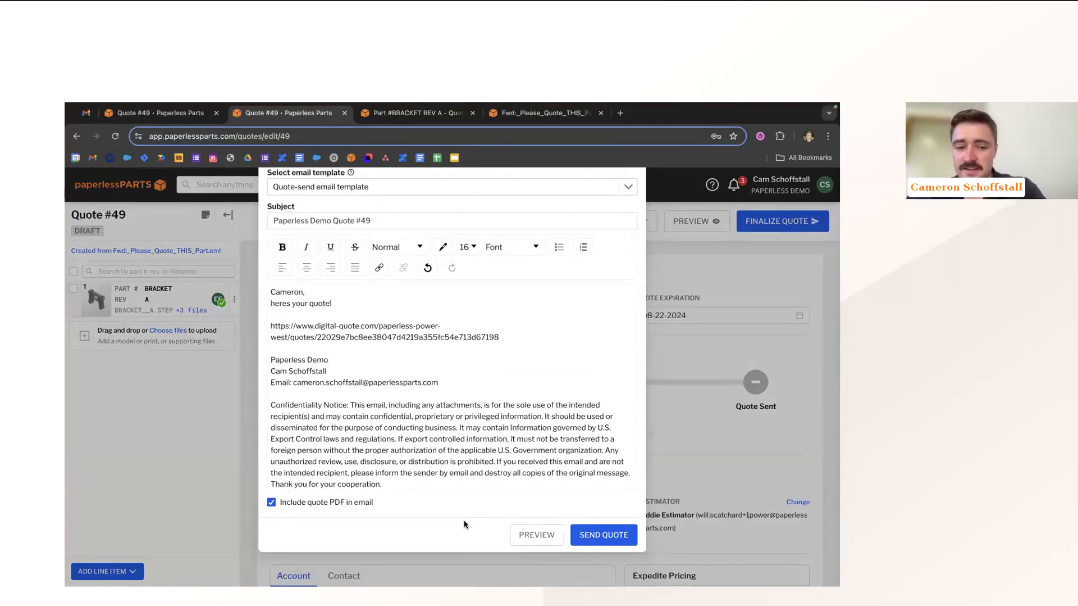
# Preview the customer's digital quote, trying quantity 5 with the optional Non-Recurring Engineering charge, and look through the quote notes and terms
pyautogui.click(527, 532)
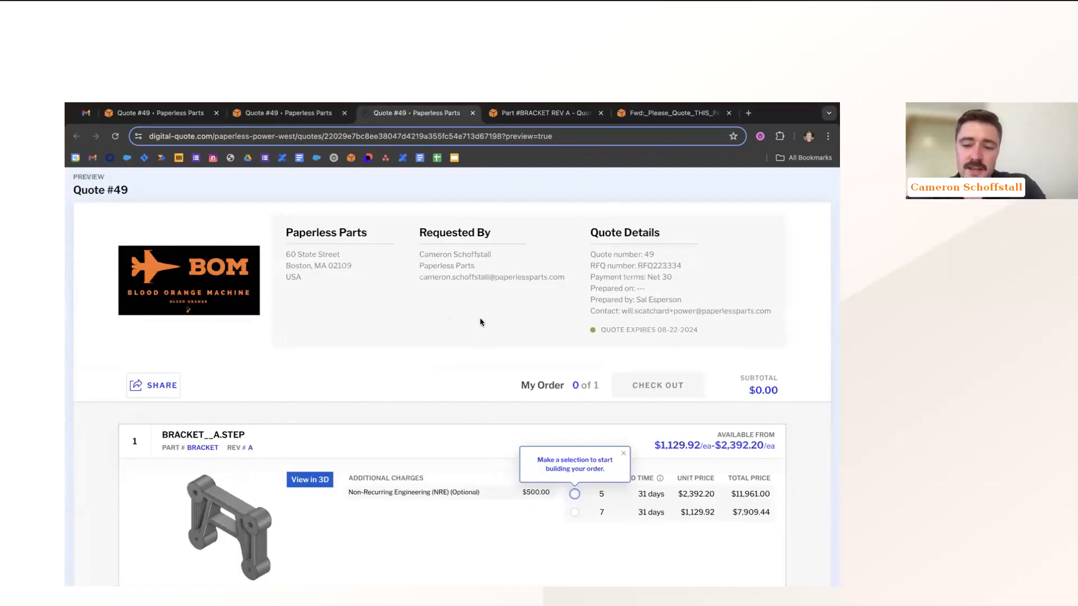
pyautogui.scroll(-3, 480, 322)
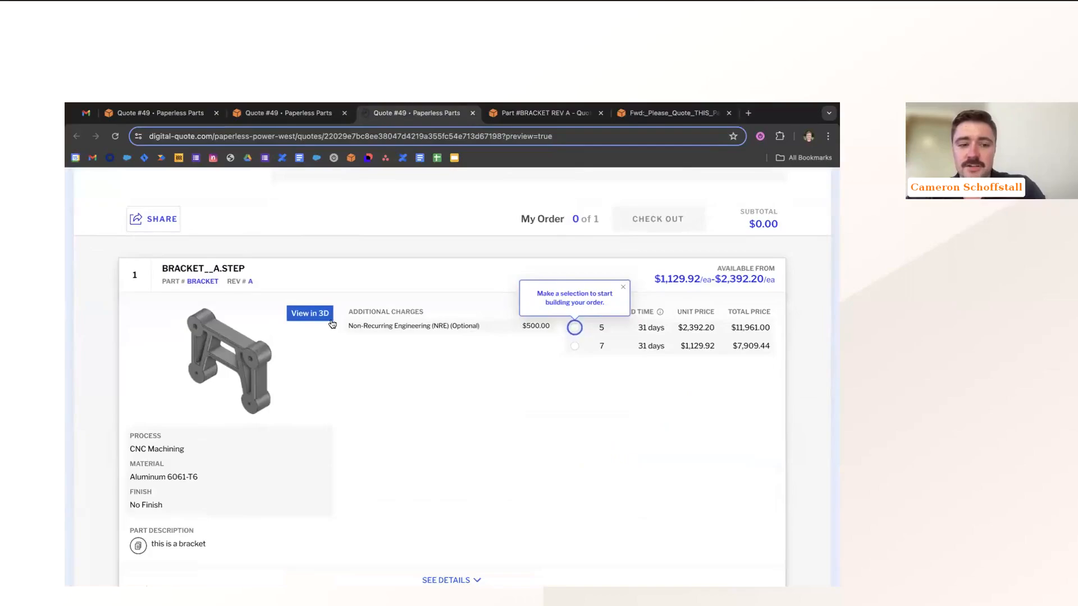
pyautogui.click(575, 327)
pyautogui.click(574, 369)
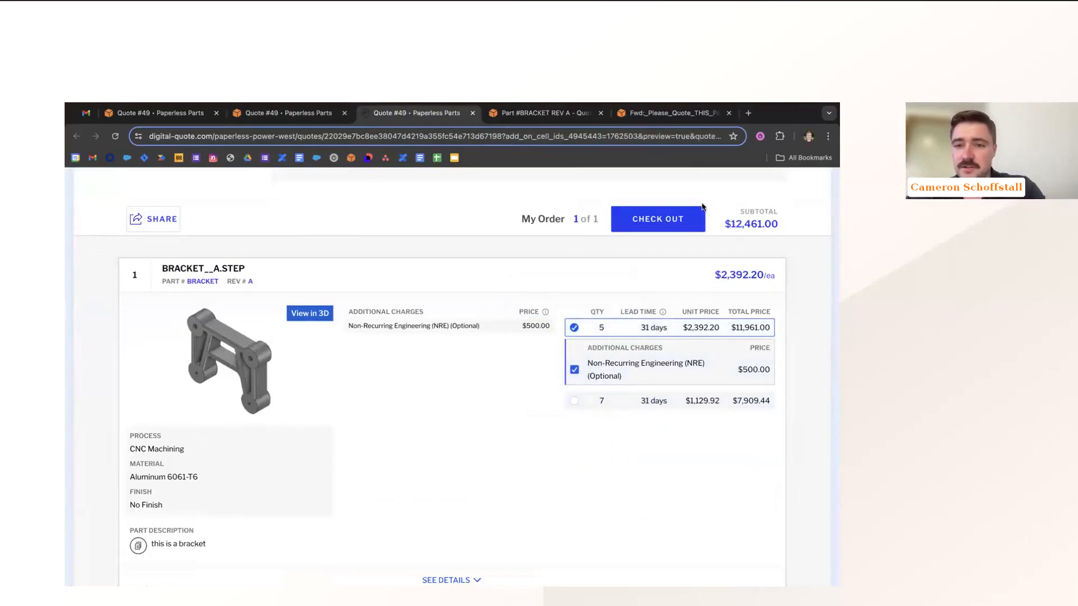
pyautogui.scroll(-8, 484, 467)
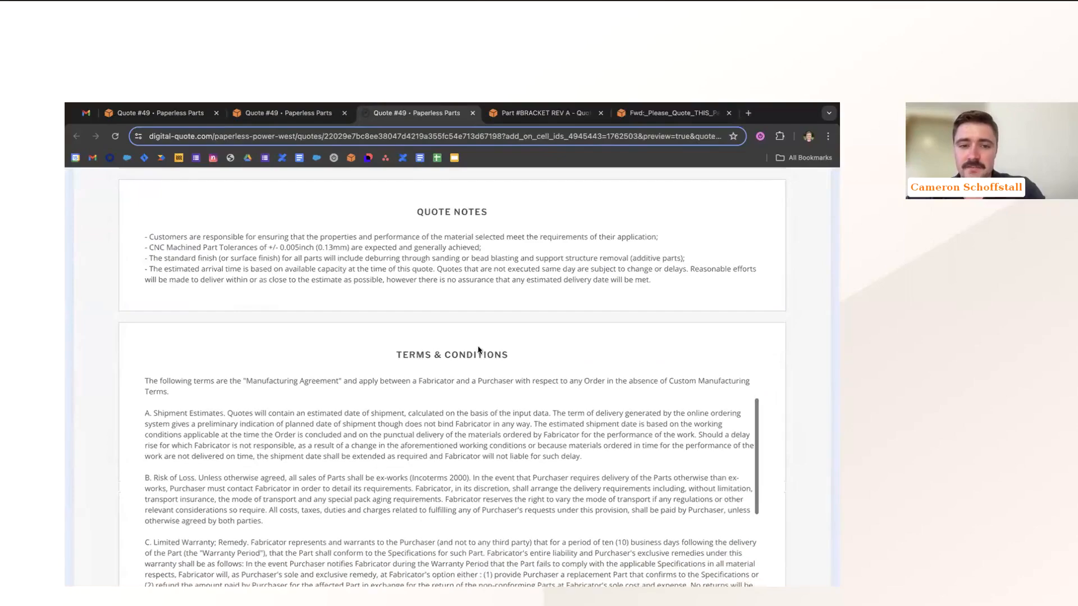
pyautogui.scroll(4, 480, 283)
pyautogui.scroll(5, 480, 284)
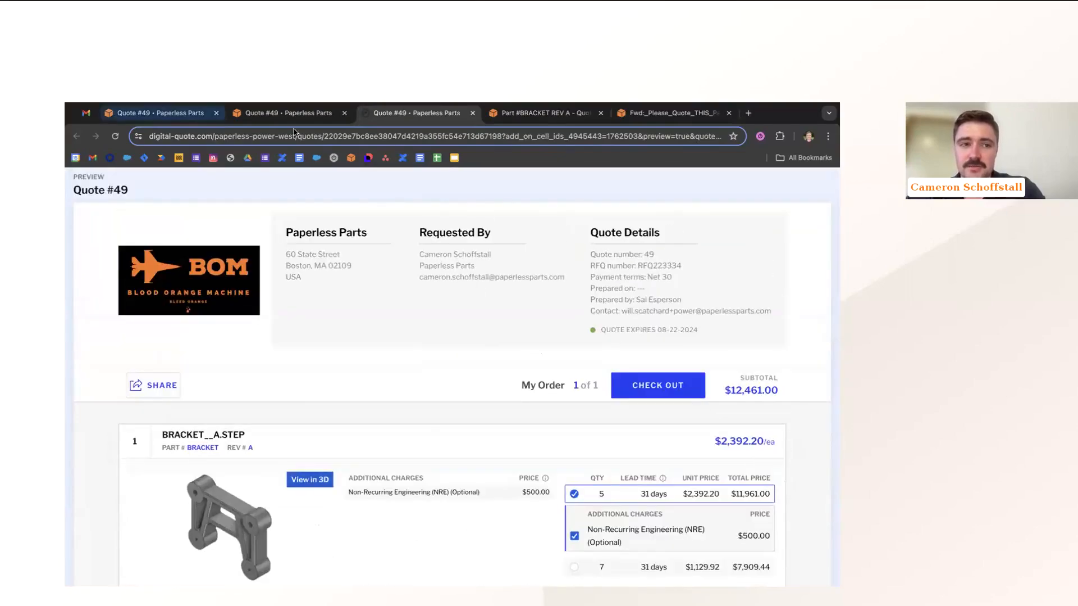
# Close the digital quote preview and send quote 49 to the customer
pyautogui.click(472, 114)
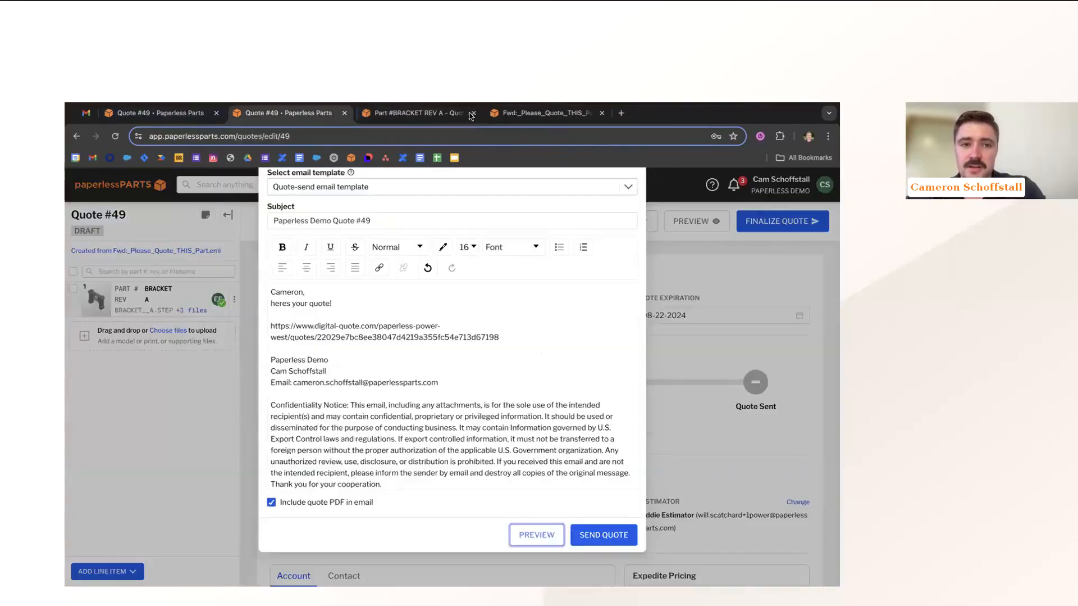
pyautogui.click(594, 535)
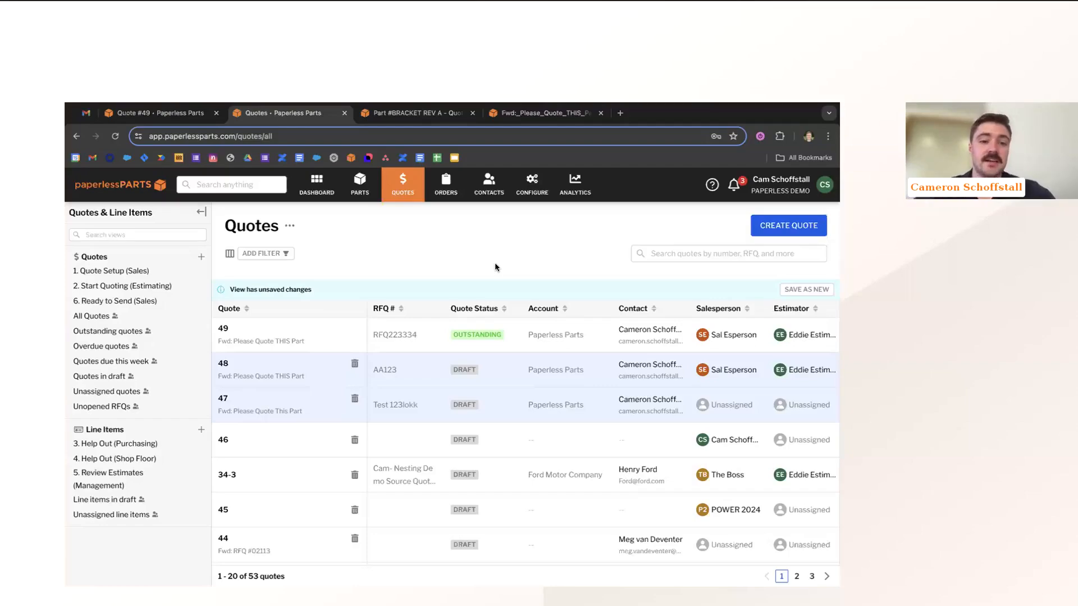
# Look through the Quote Setup (Sales), Start Quoting (Estimating) and Review Estimates (Management) views, and return to the full quotes list
pyautogui.click(87, 271)
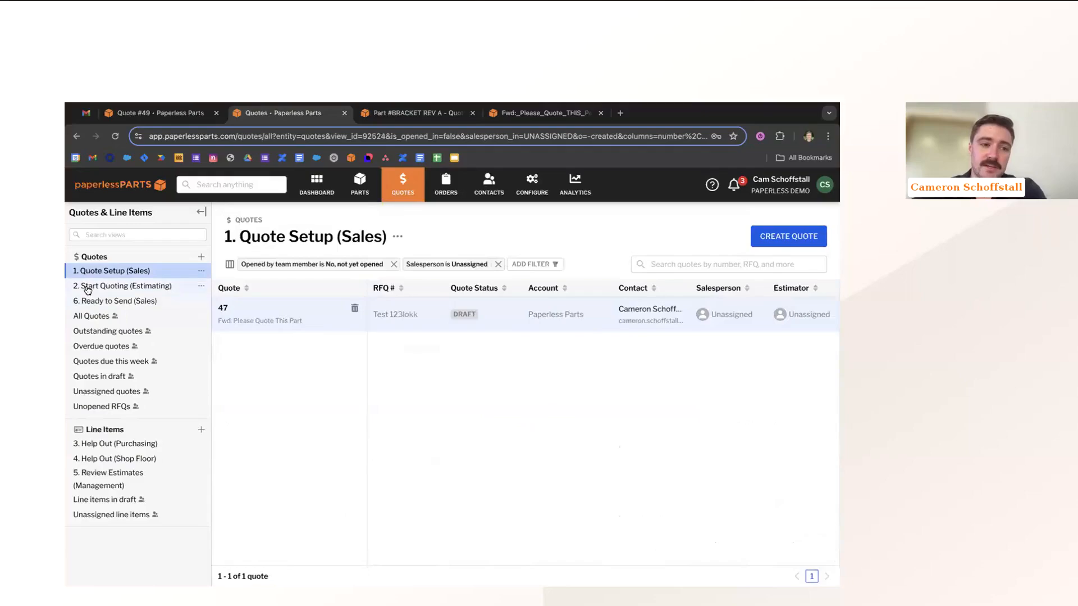
pyautogui.click(88, 287)
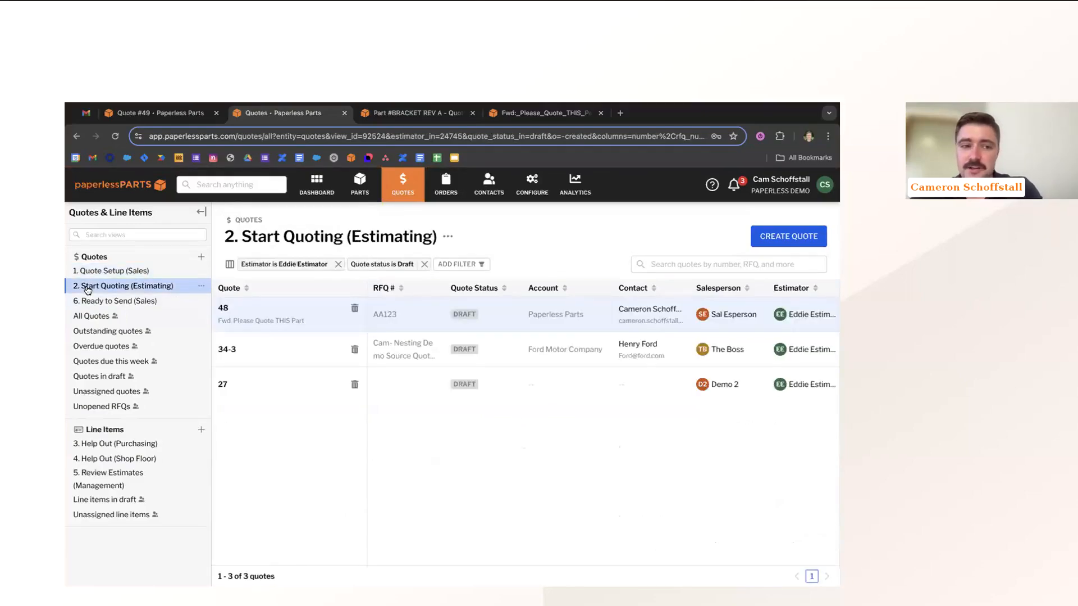
pyautogui.click(110, 484)
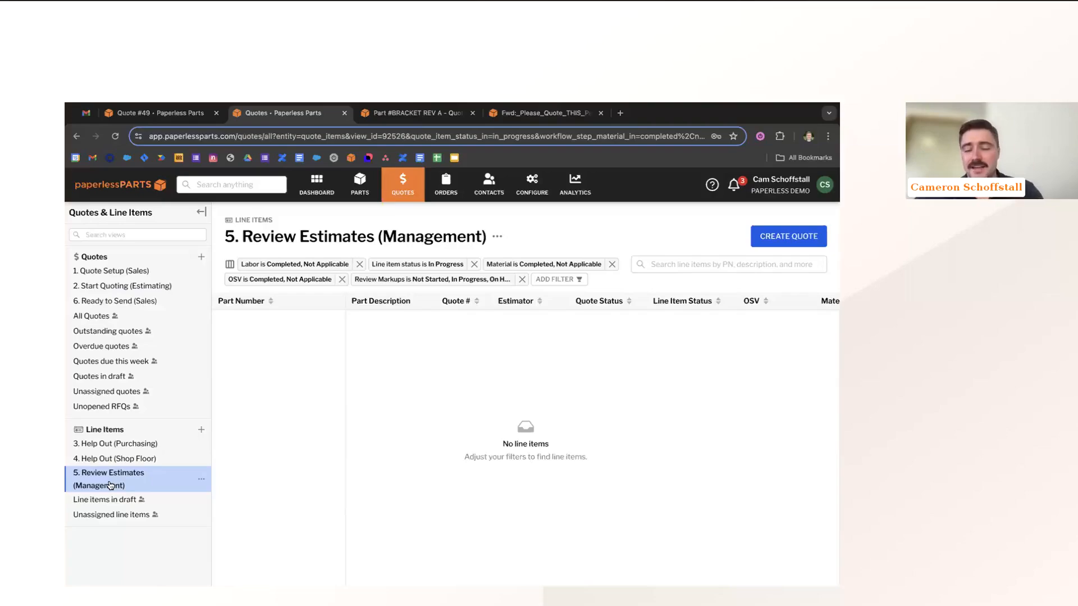
pyautogui.click(401, 193)
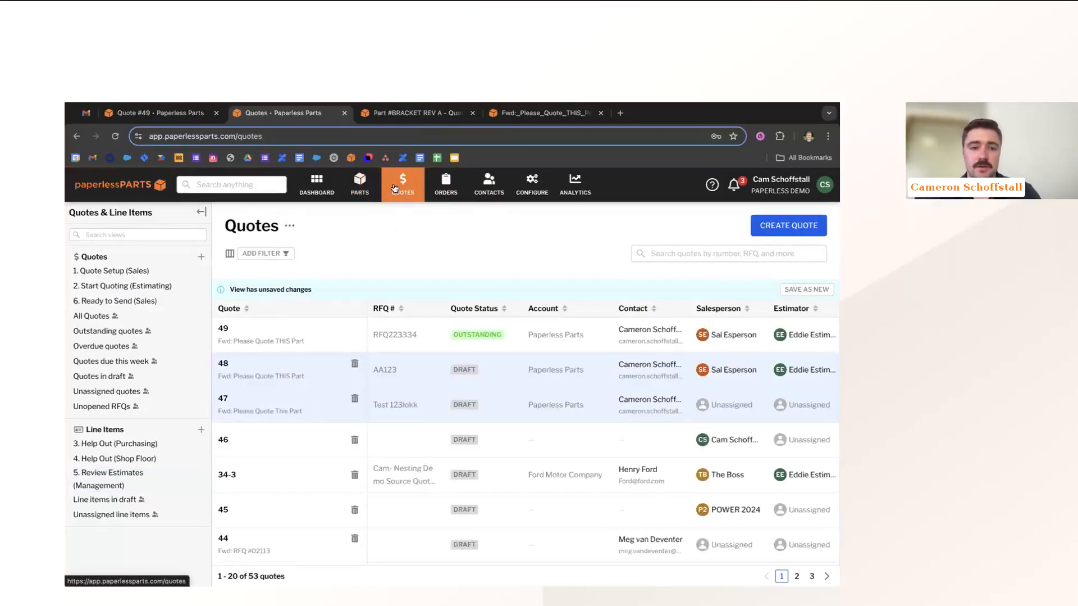
# Create a new quote and import the historical BRACKET rev A line item from quote 49
pyautogui.click(758, 227)
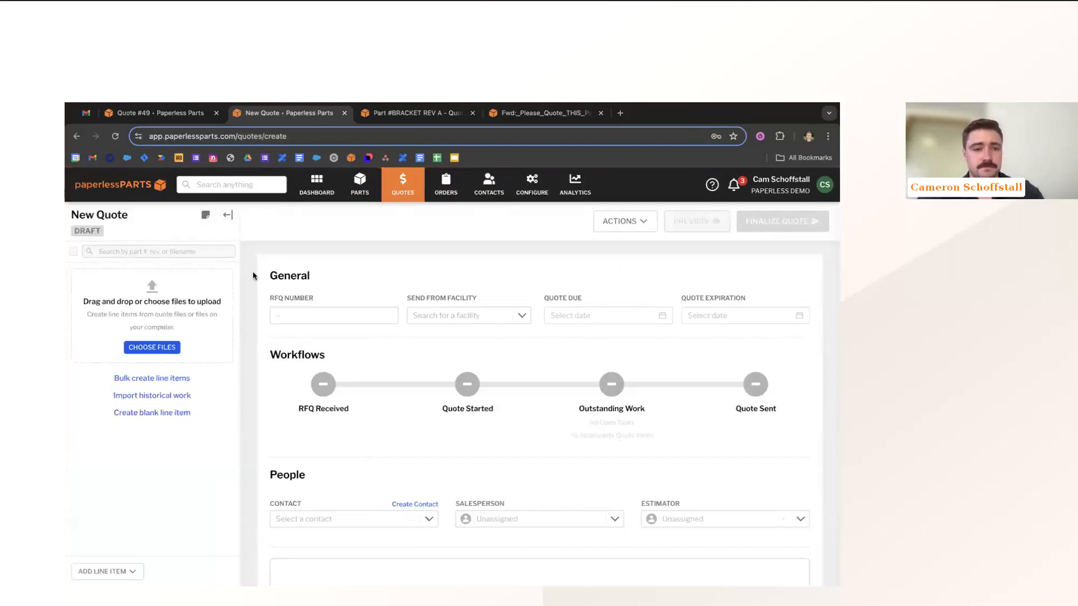
pyautogui.click(145, 396)
pyautogui.write('BRACKET')
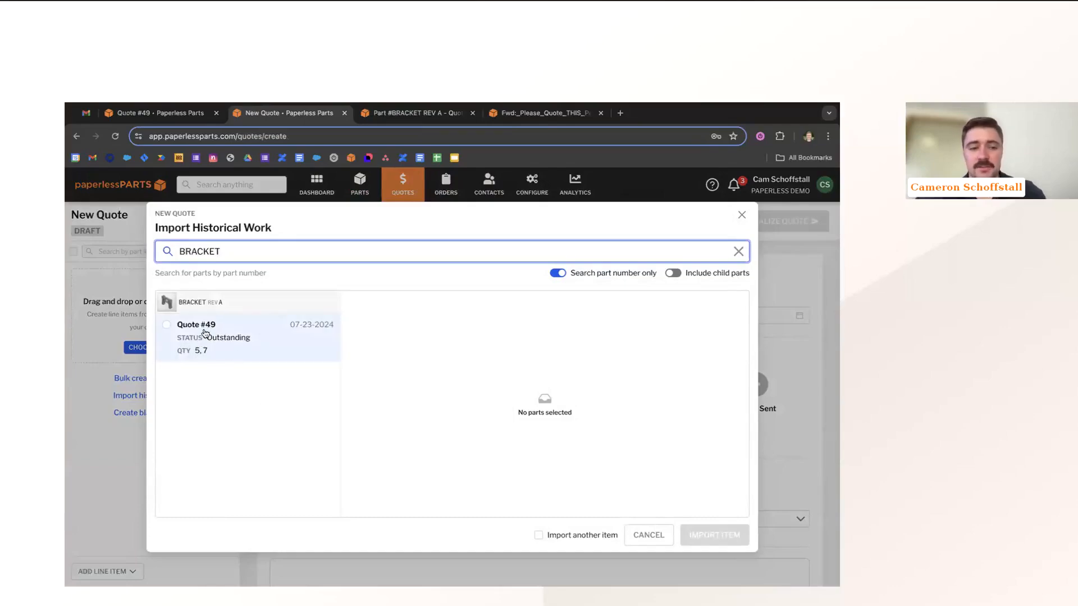
pyautogui.click(202, 339)
pyautogui.click(694, 536)
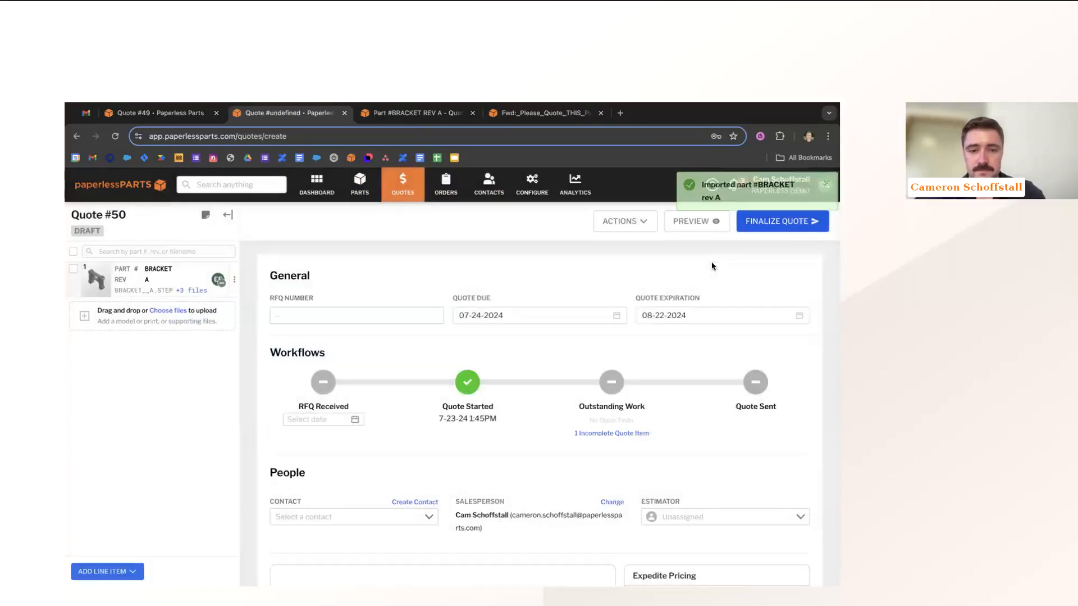
# Open the imported bracket line item and check its carried-over files, team messages and the replies to the line item review task
pyautogui.click(148, 288)
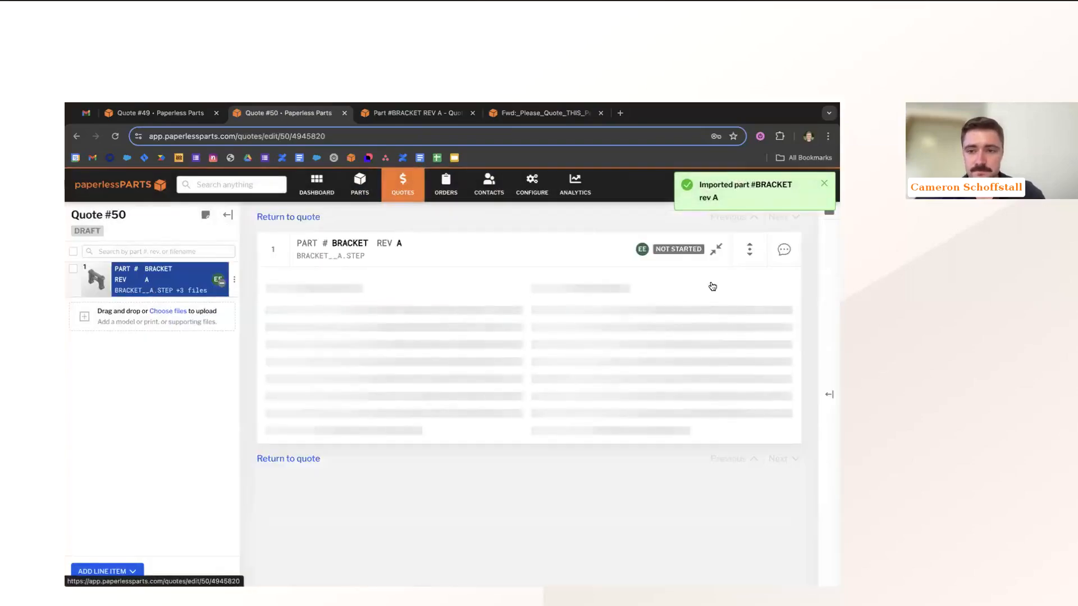
pyautogui.click(784, 251)
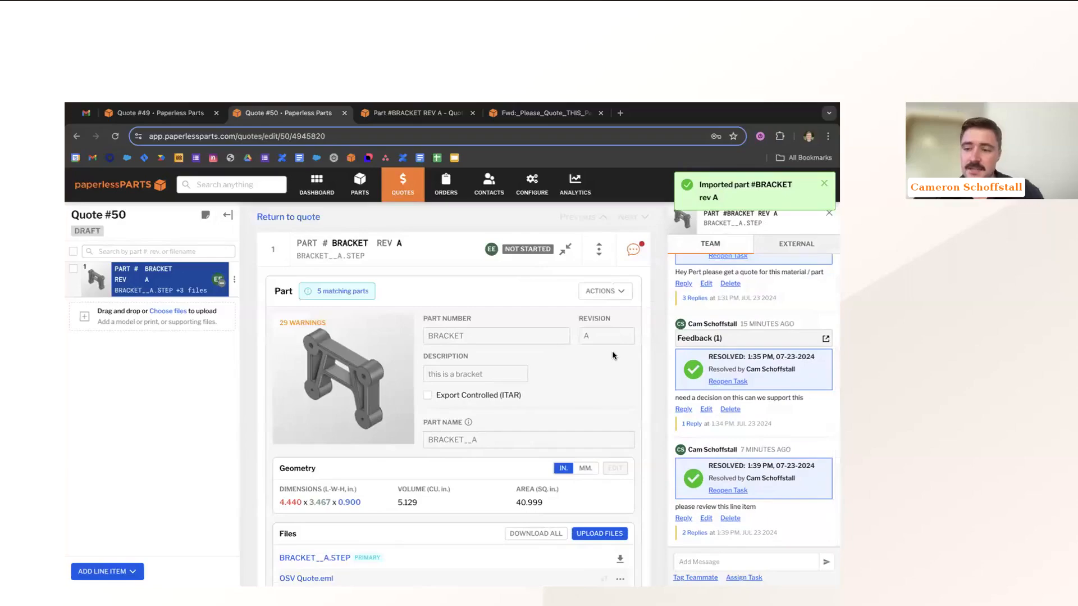
pyautogui.scroll(-3, 441, 410)
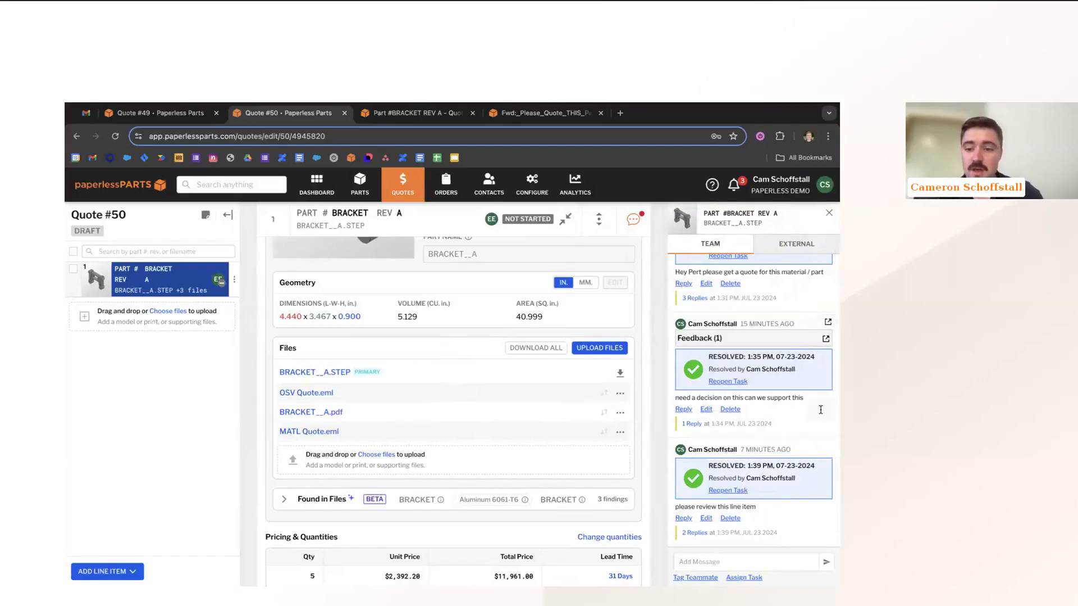
pyautogui.scroll(-1, 431, 398)
pyautogui.click(696, 533)
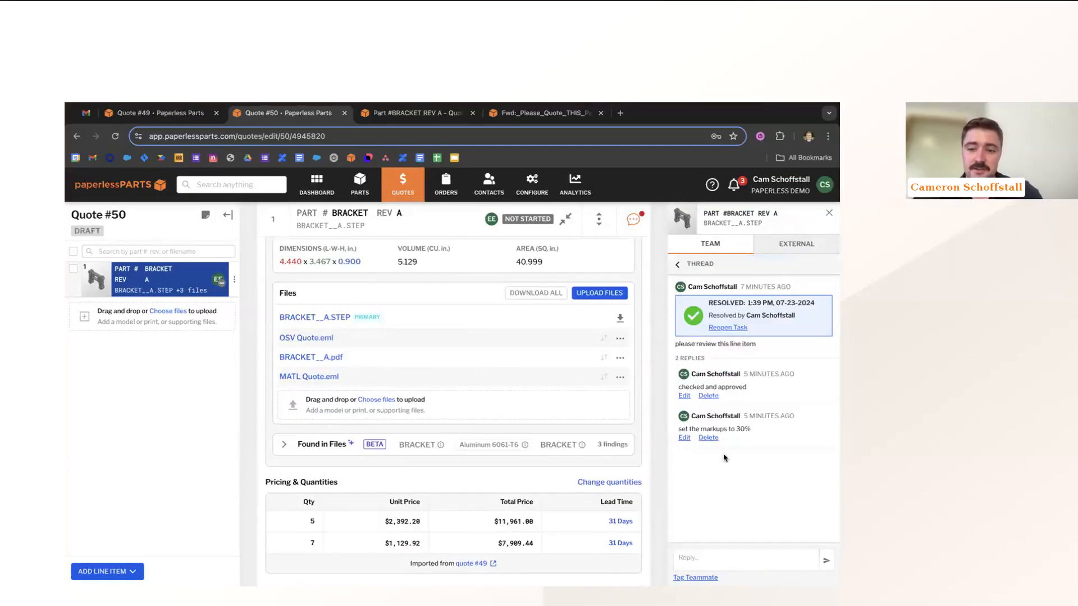
# Set the bracket line item's status to In Progress and its OSV workflow step to Completed
pyautogui.scroll(-4, 419, 490)
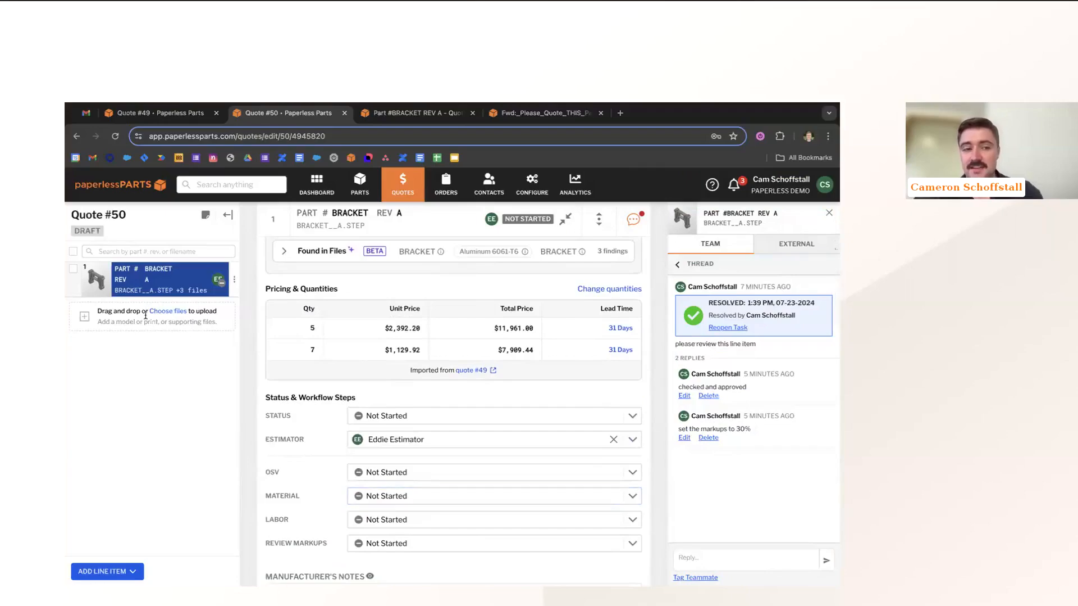
pyautogui.scroll(-3, 387, 404)
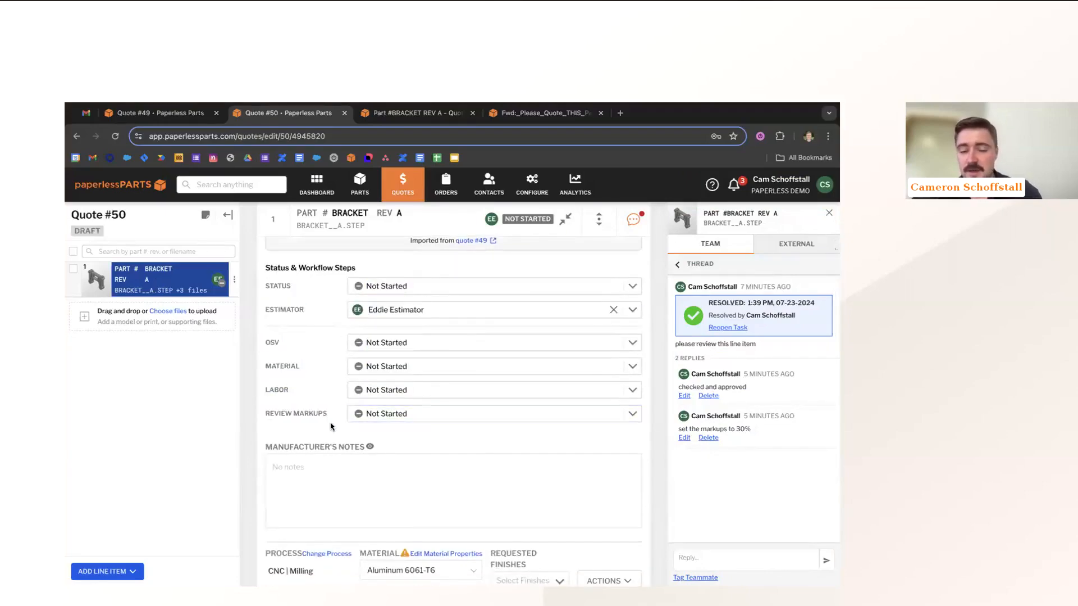
pyautogui.click(401, 285)
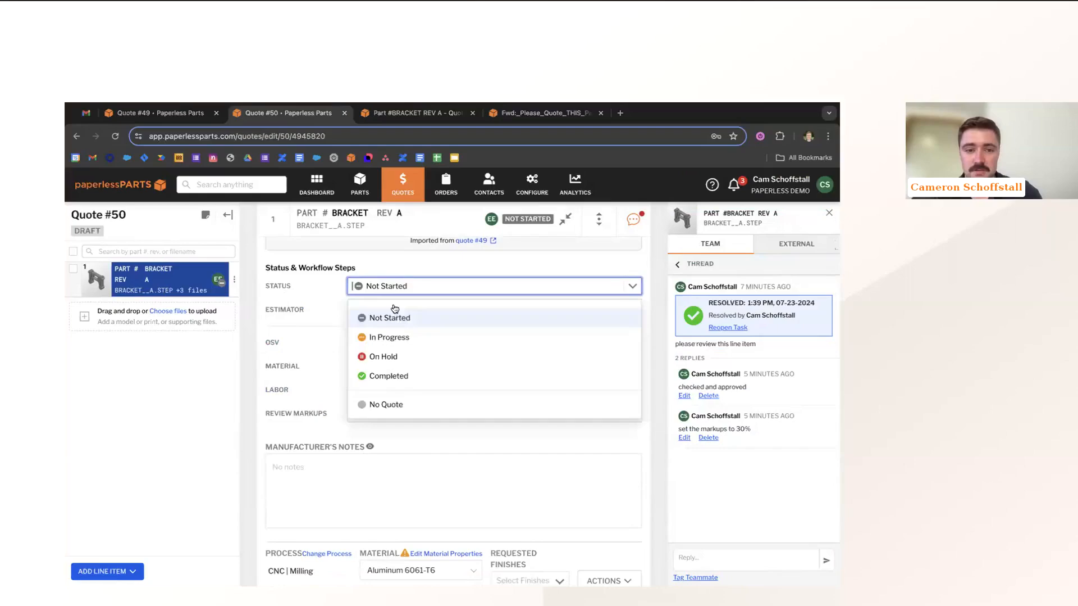
pyautogui.click(392, 338)
pyautogui.click(392, 342)
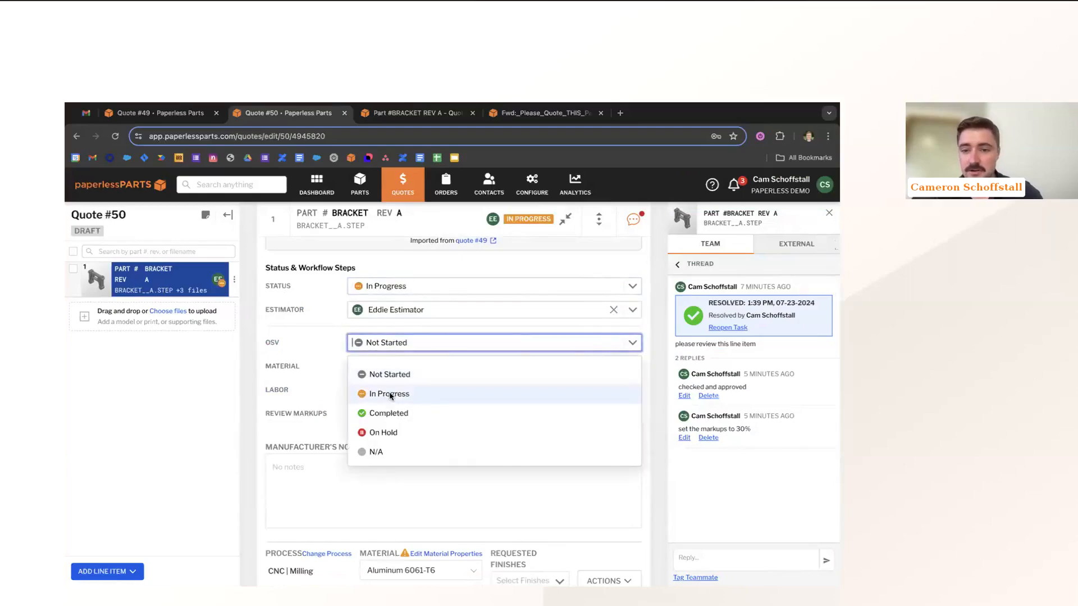
pyautogui.click(432, 416)
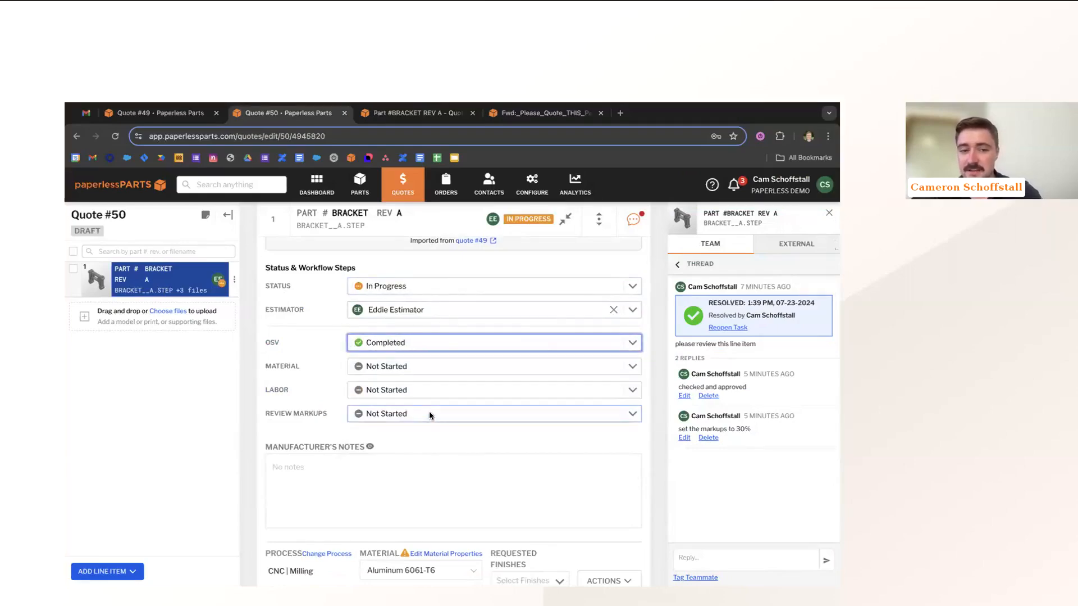
pyautogui.click(389, 341)
pyautogui.click(320, 374)
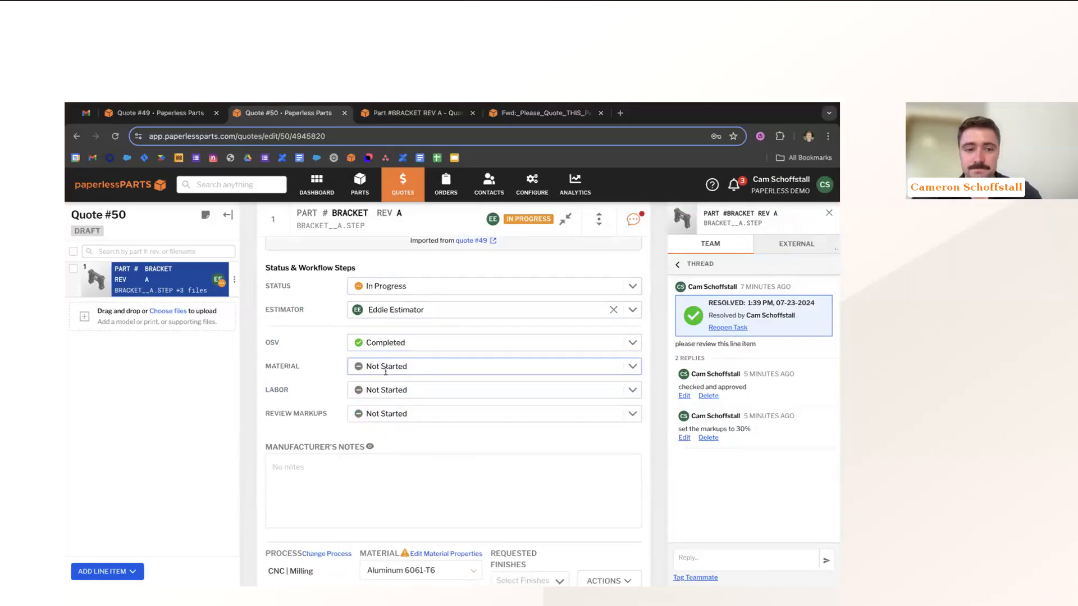
# Review the bracket's imported materials, operations, markups, add-ons and lead times, hiding the line item list for more room
pyautogui.scroll(-2, 379, 403)
pyautogui.scroll(-4, 379, 357)
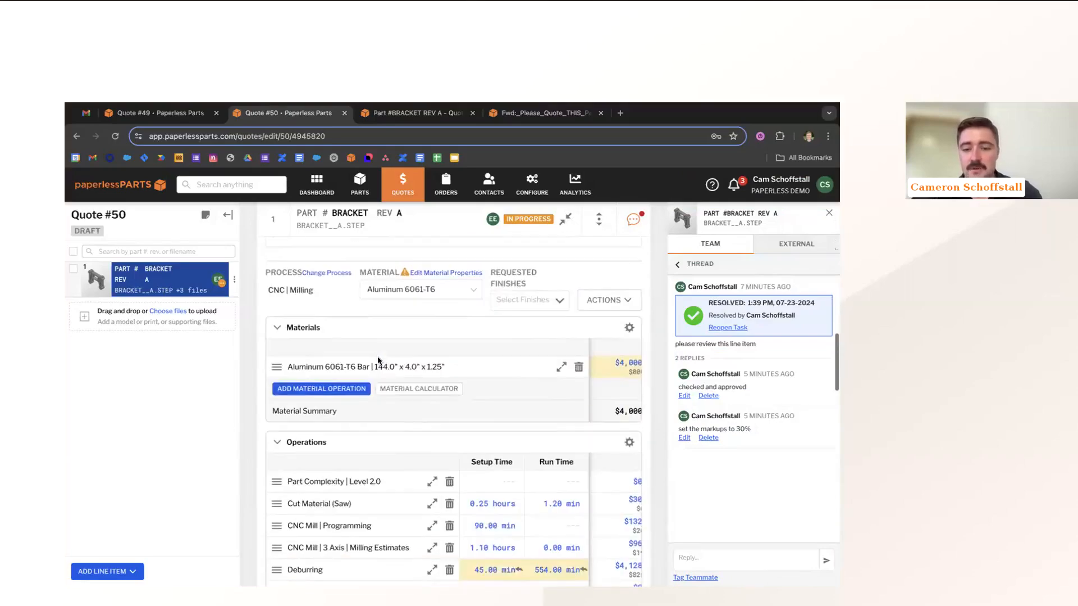
pyautogui.scroll(-9, 587, 525)
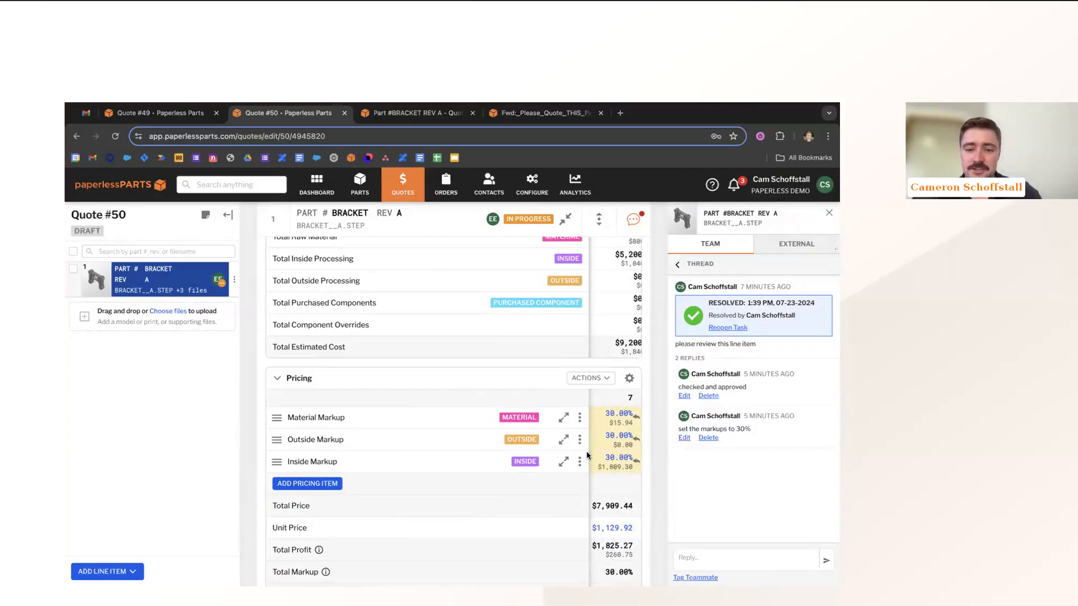
pyautogui.click(228, 214)
pyautogui.scroll(-12, 497, 487)
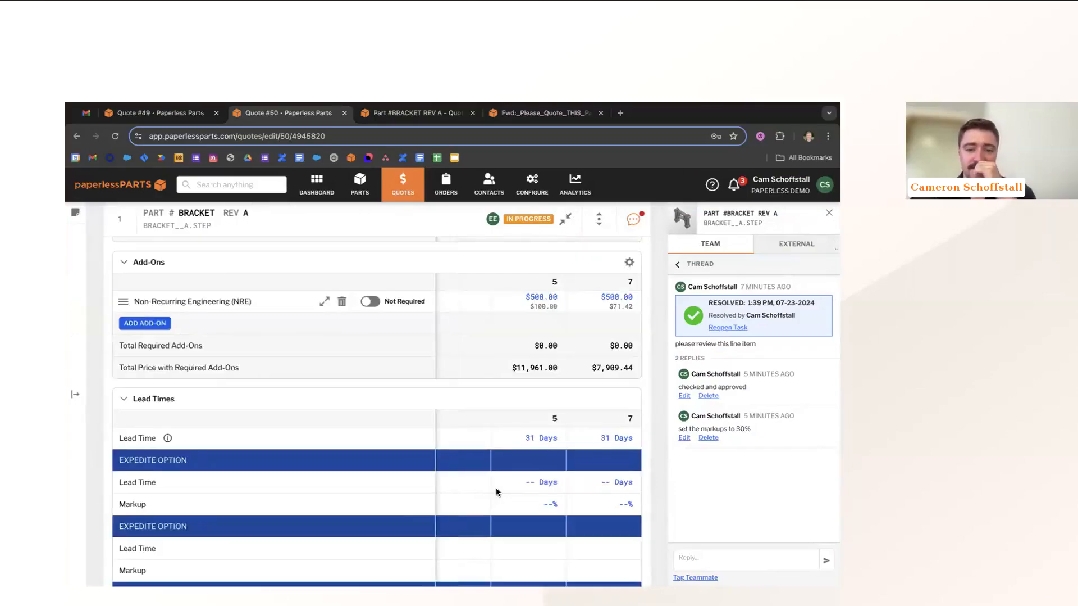
pyautogui.scroll(12, 497, 487)
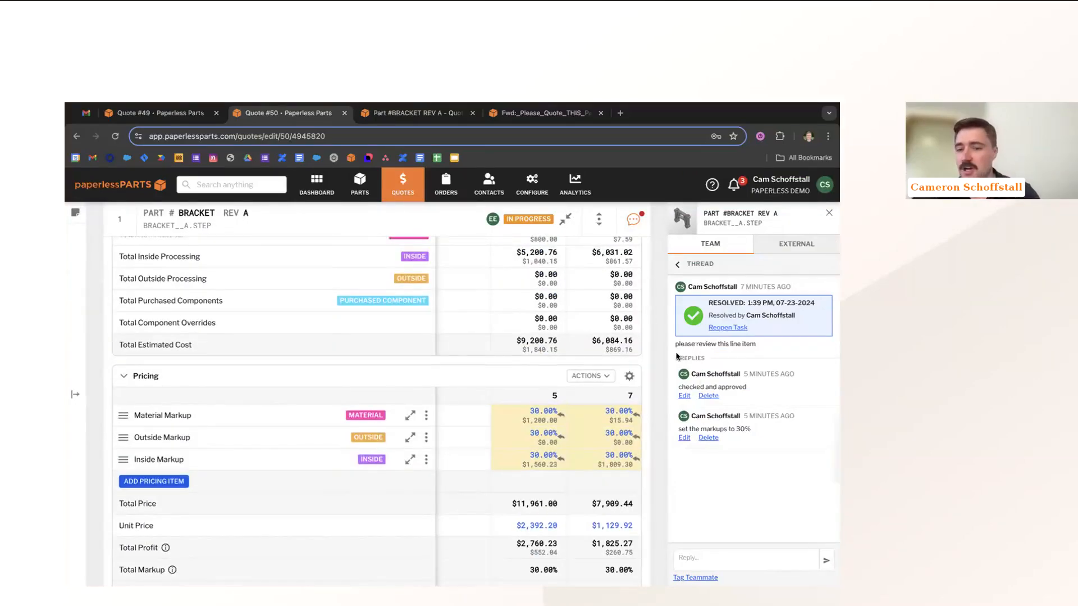
# Return to the bracket's full team message list, recheck its attached files, and open the Quote Setup (Sales) view
pyautogui.click(678, 265)
pyautogui.scroll(-2, 679, 266)
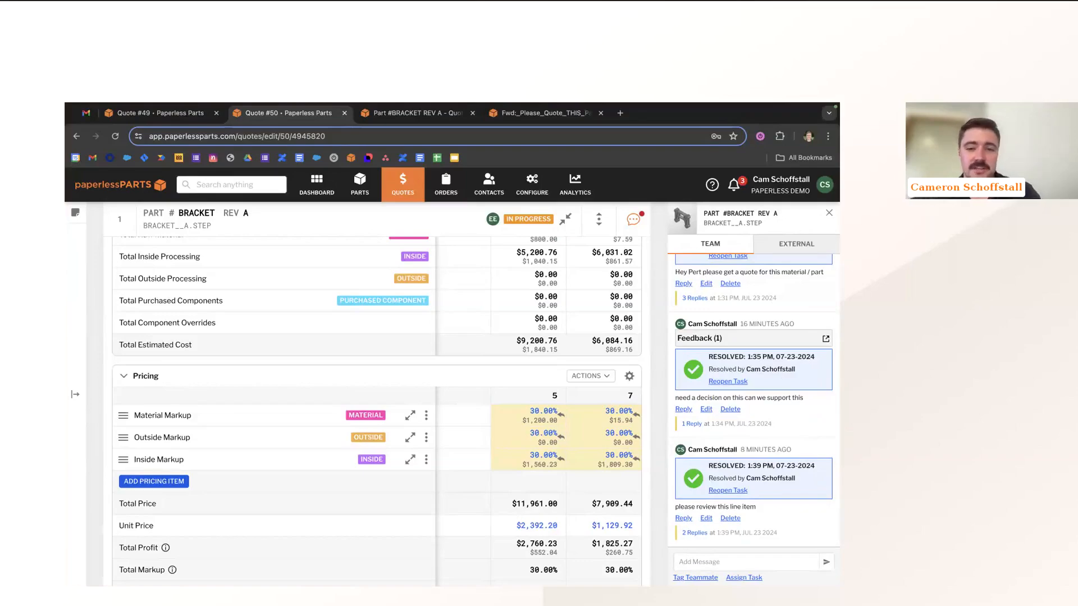
pyautogui.scroll(15, 511, 405)
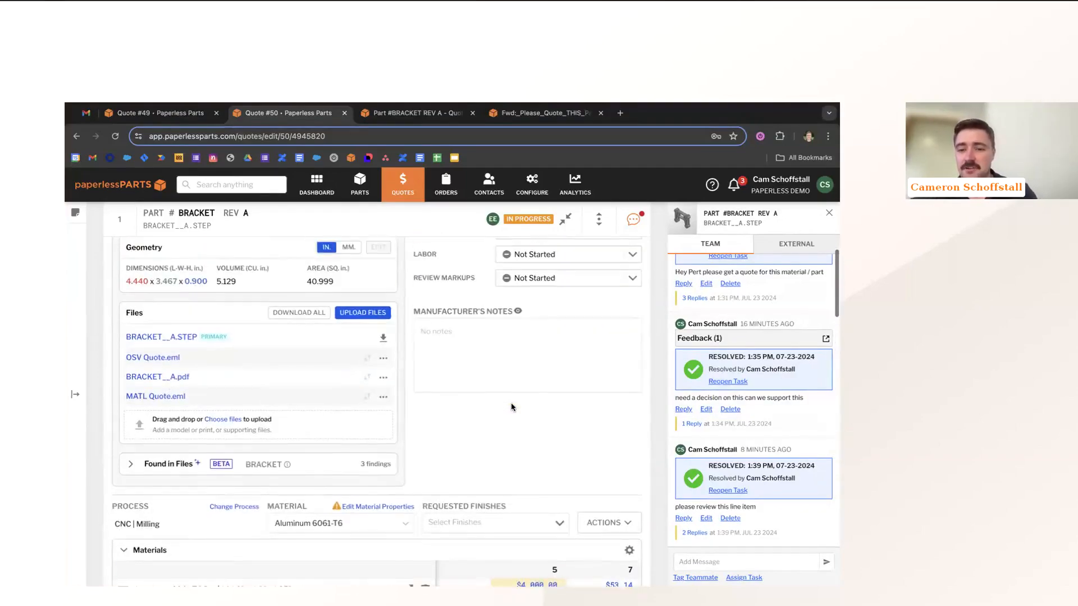
pyautogui.scroll(1, 511, 407)
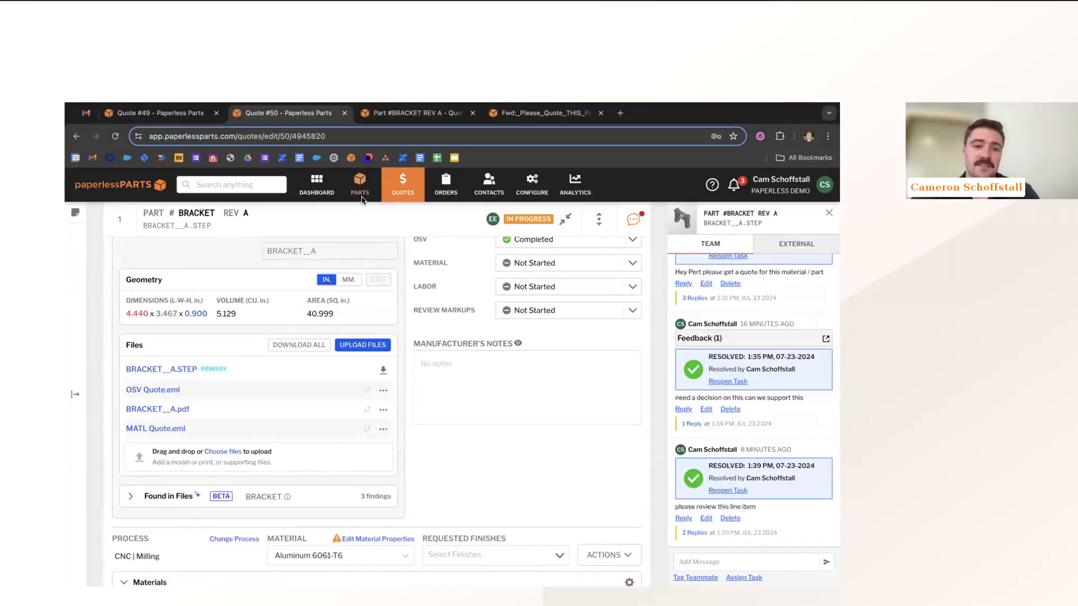
pyautogui.click(403, 184)
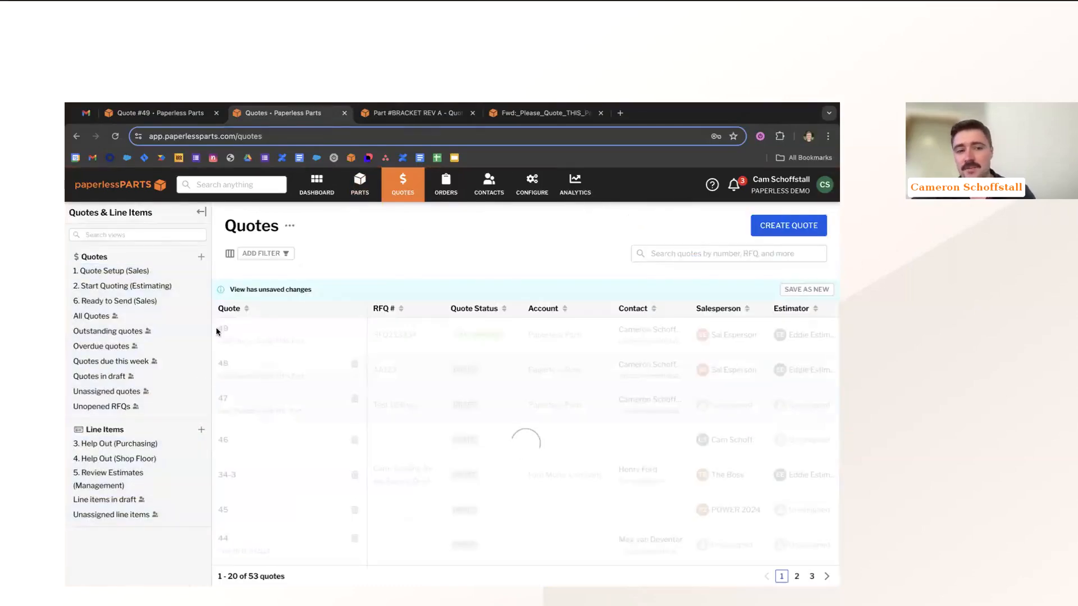
pyautogui.click(133, 271)
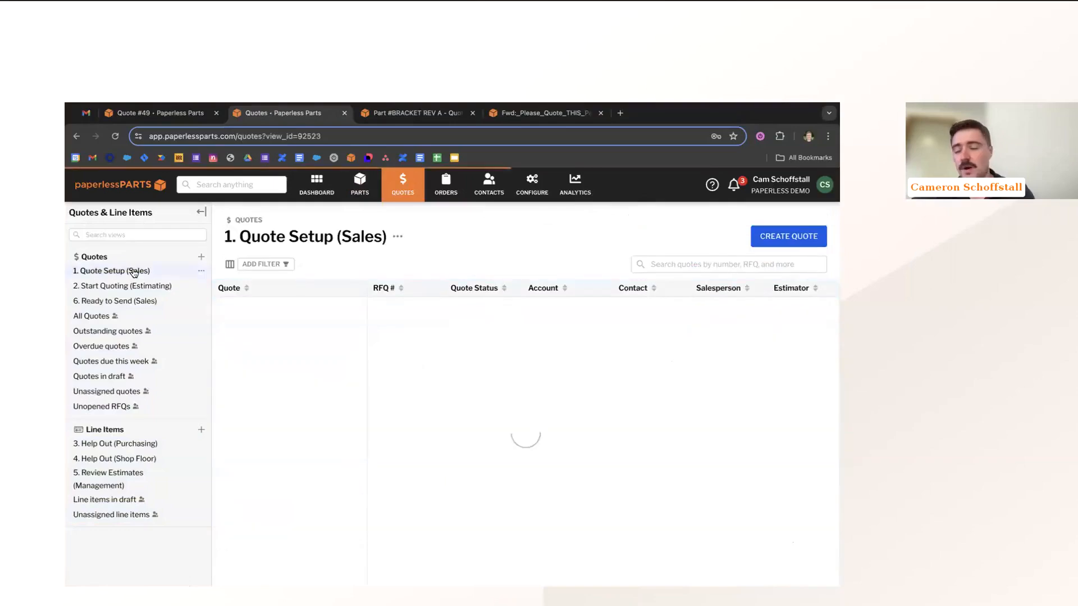